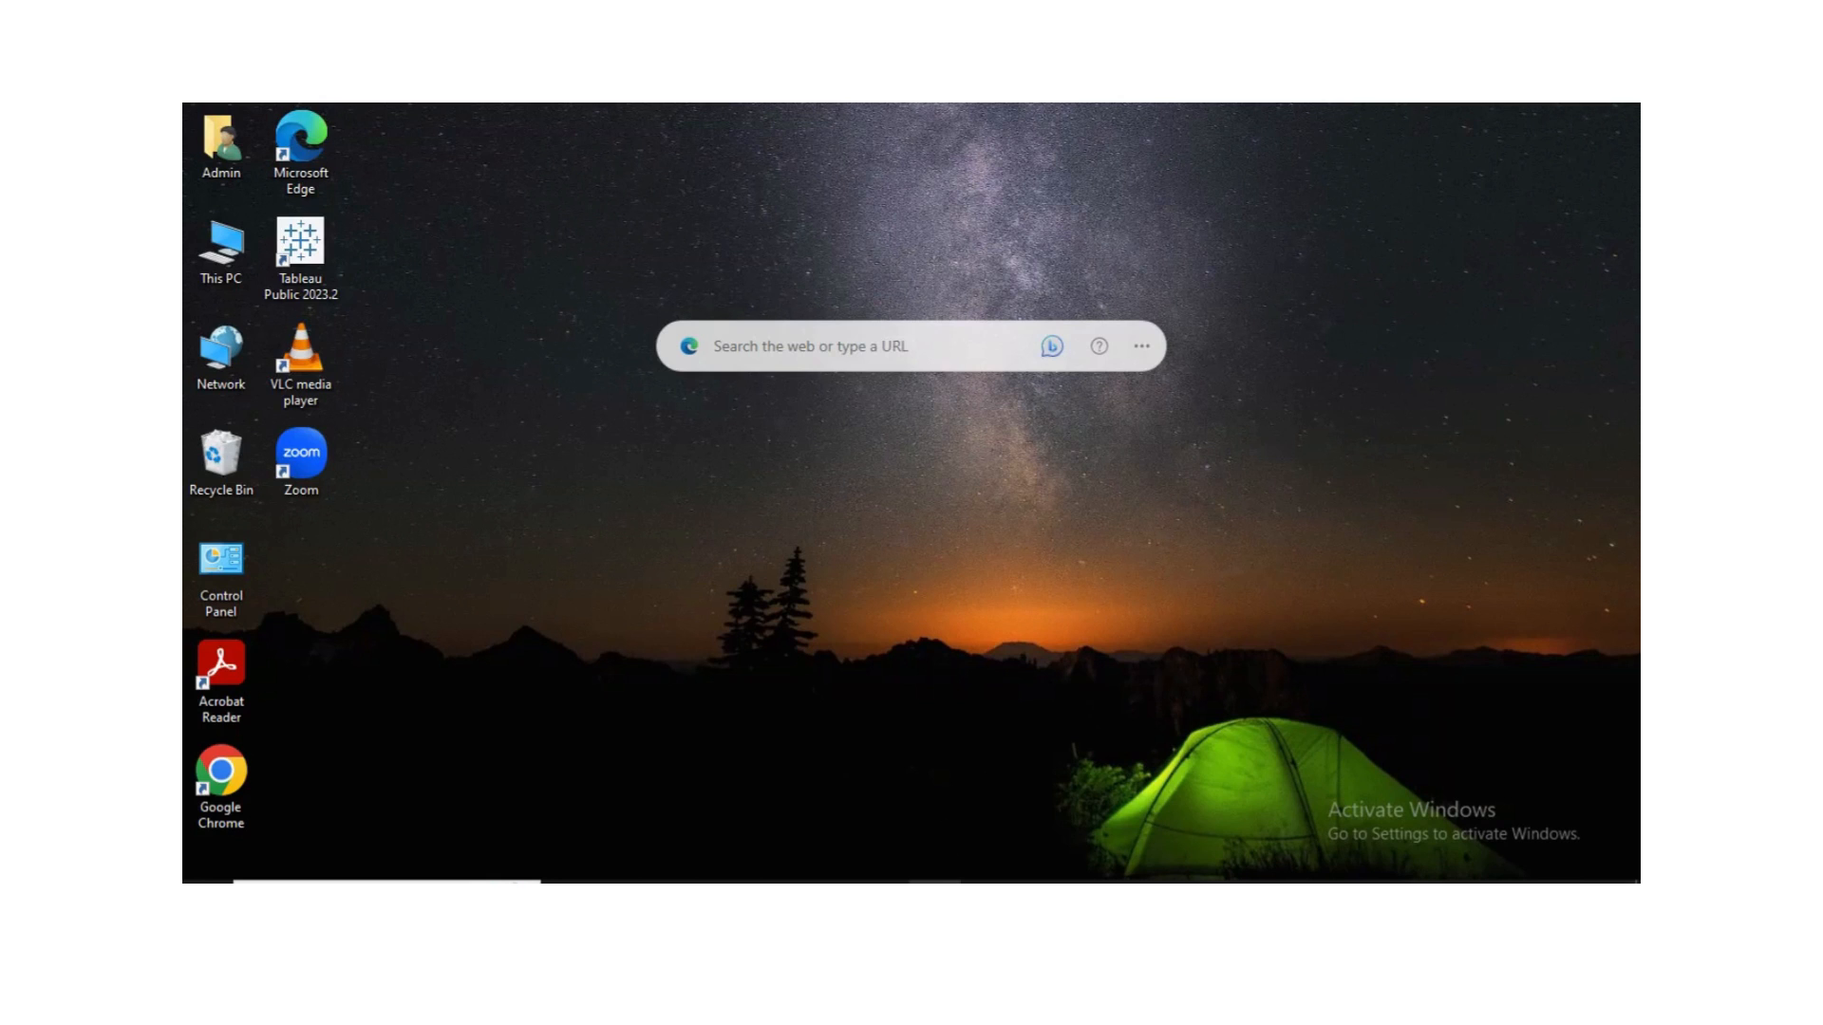
- Switch to the Book1-Month workbook in Tableau Public and add Sales to the rows of Sheet 1
{"action": "left_click", "coordinate": [934, 882]}
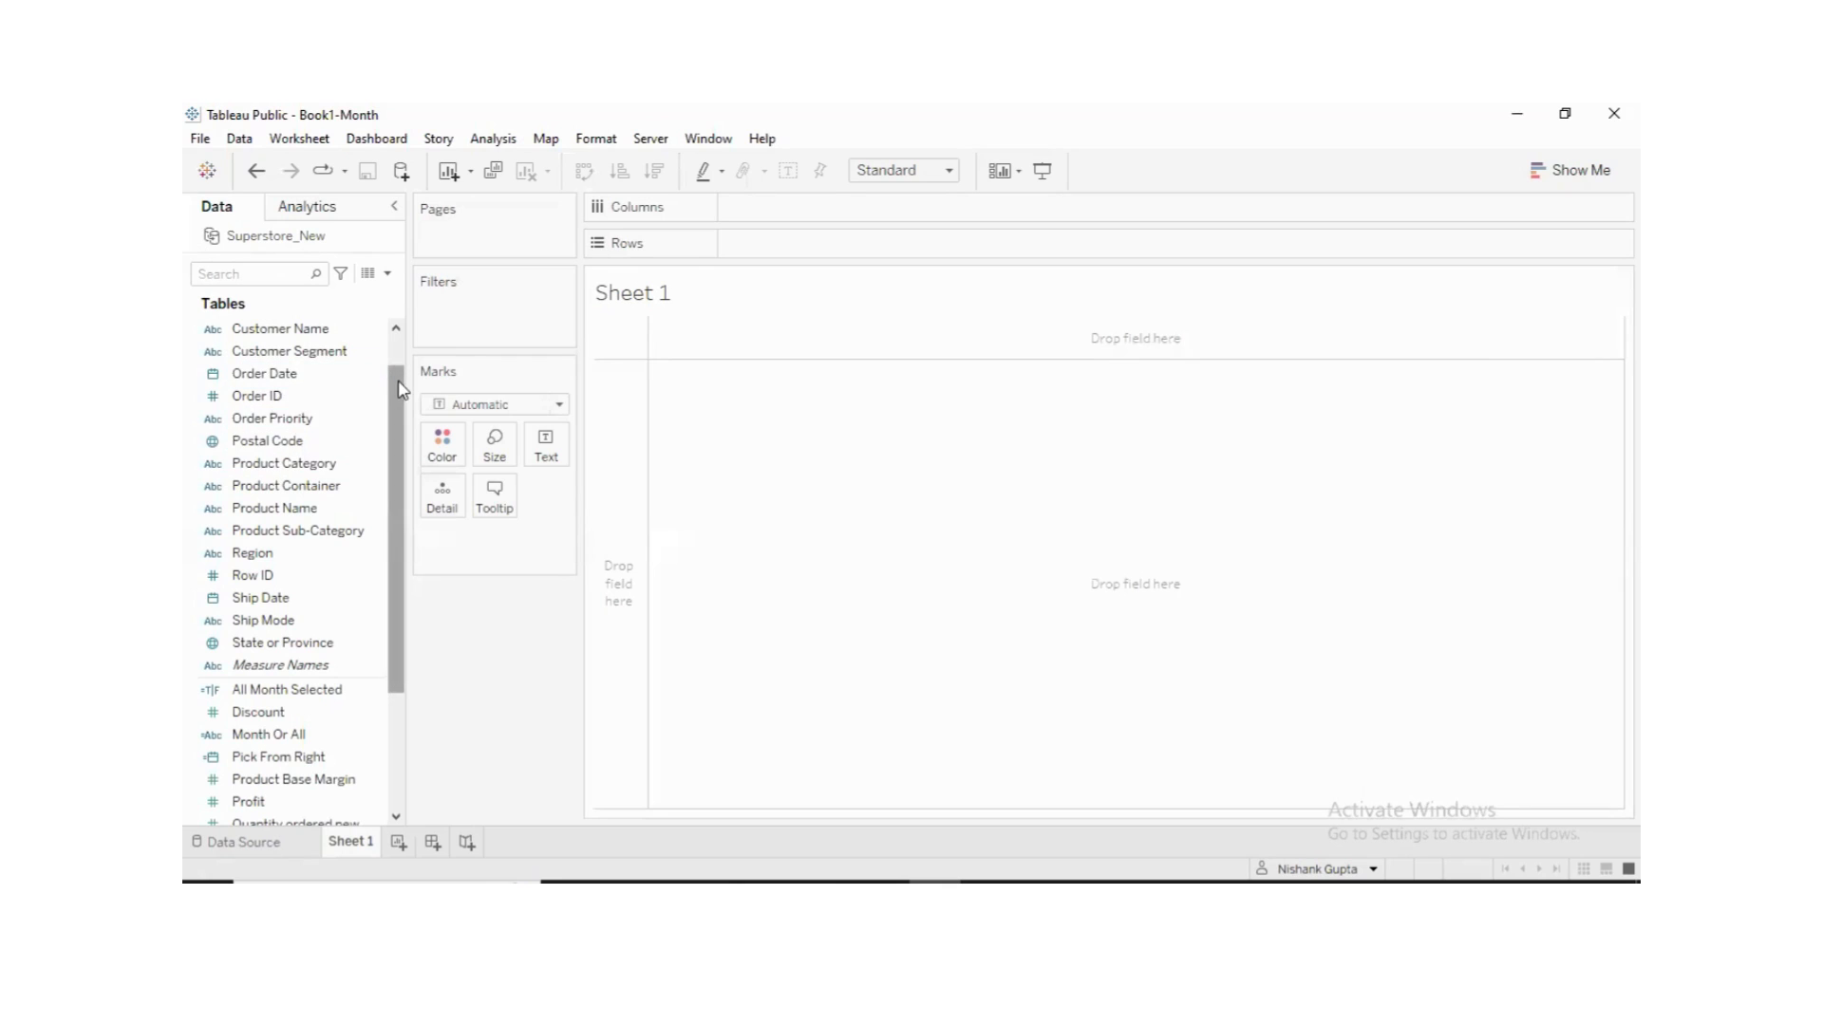
{"action": "mouse_move", "coordinate": [395, 383]}
{"action": "left_mouse_down"}
{"action": "mouse_move", "coordinate": [397, 440]}
{"action": "mouse_move", "coordinate": [396, 369]}
{"action": "left_mouse_up"}
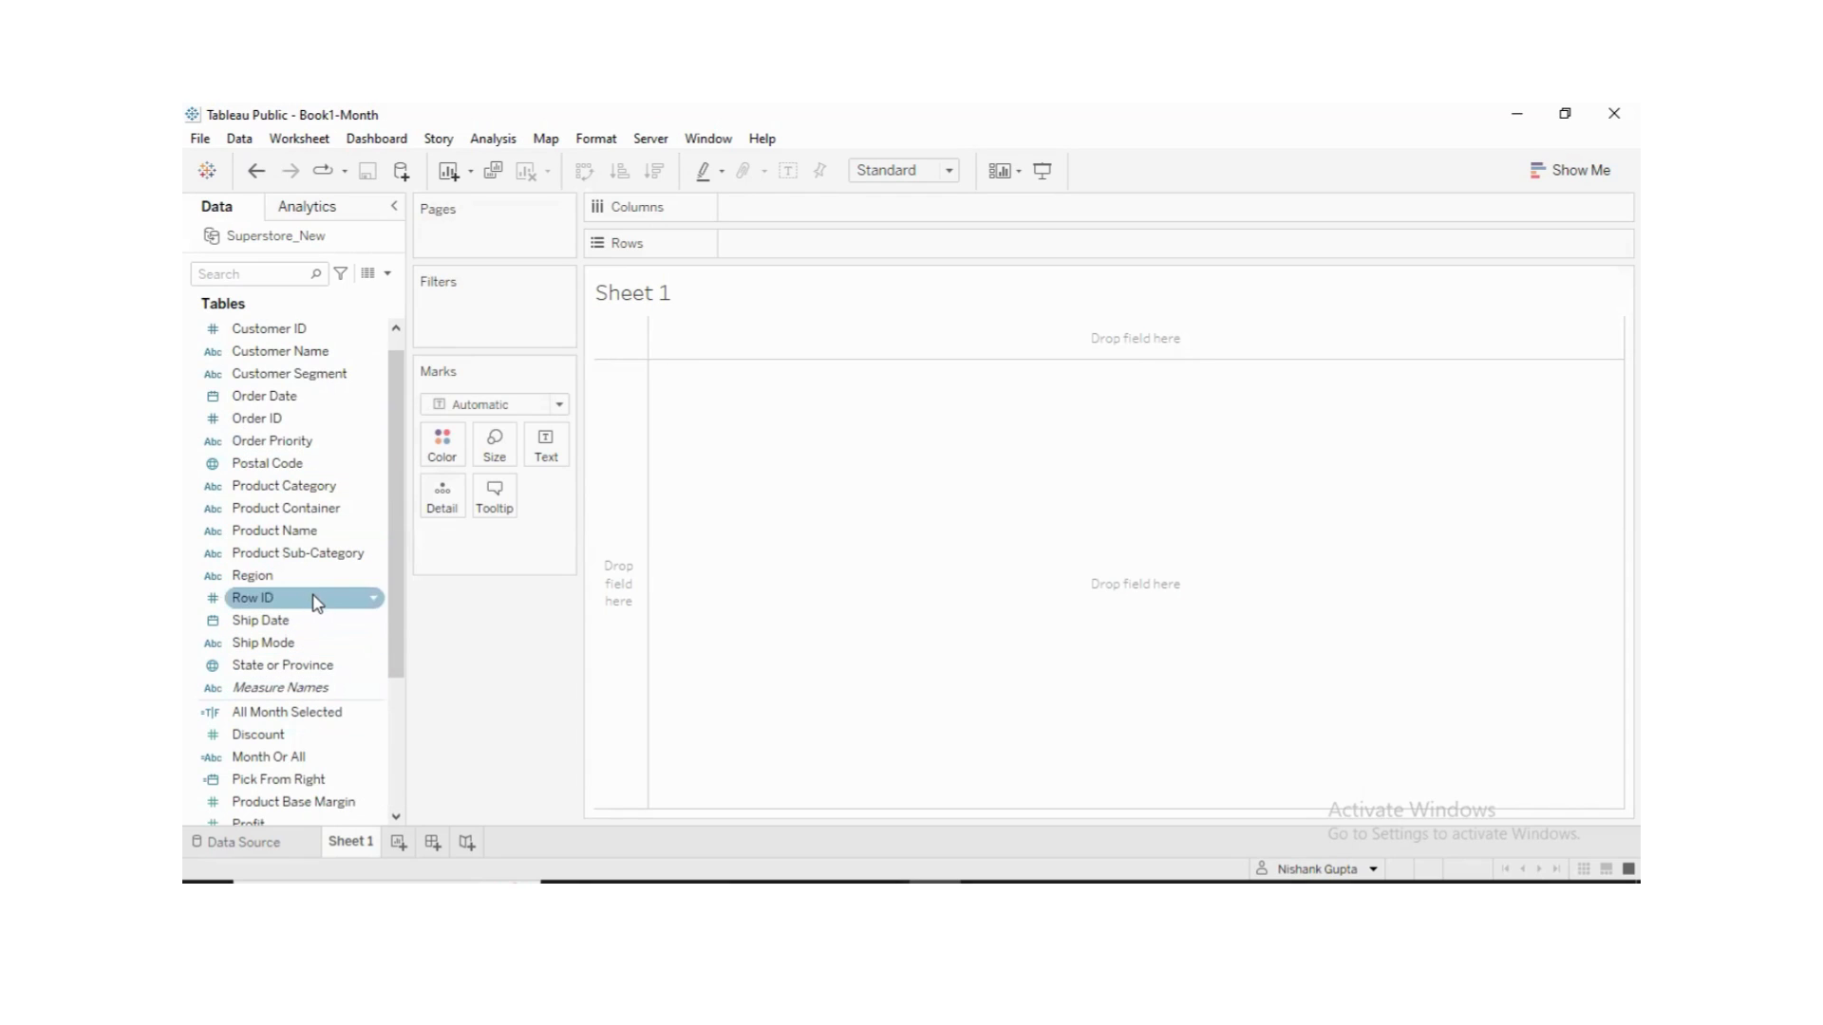
{"action": "scroll", "coordinate": [313, 570], "scroll_direction": "down", "scroll_amount": 3}
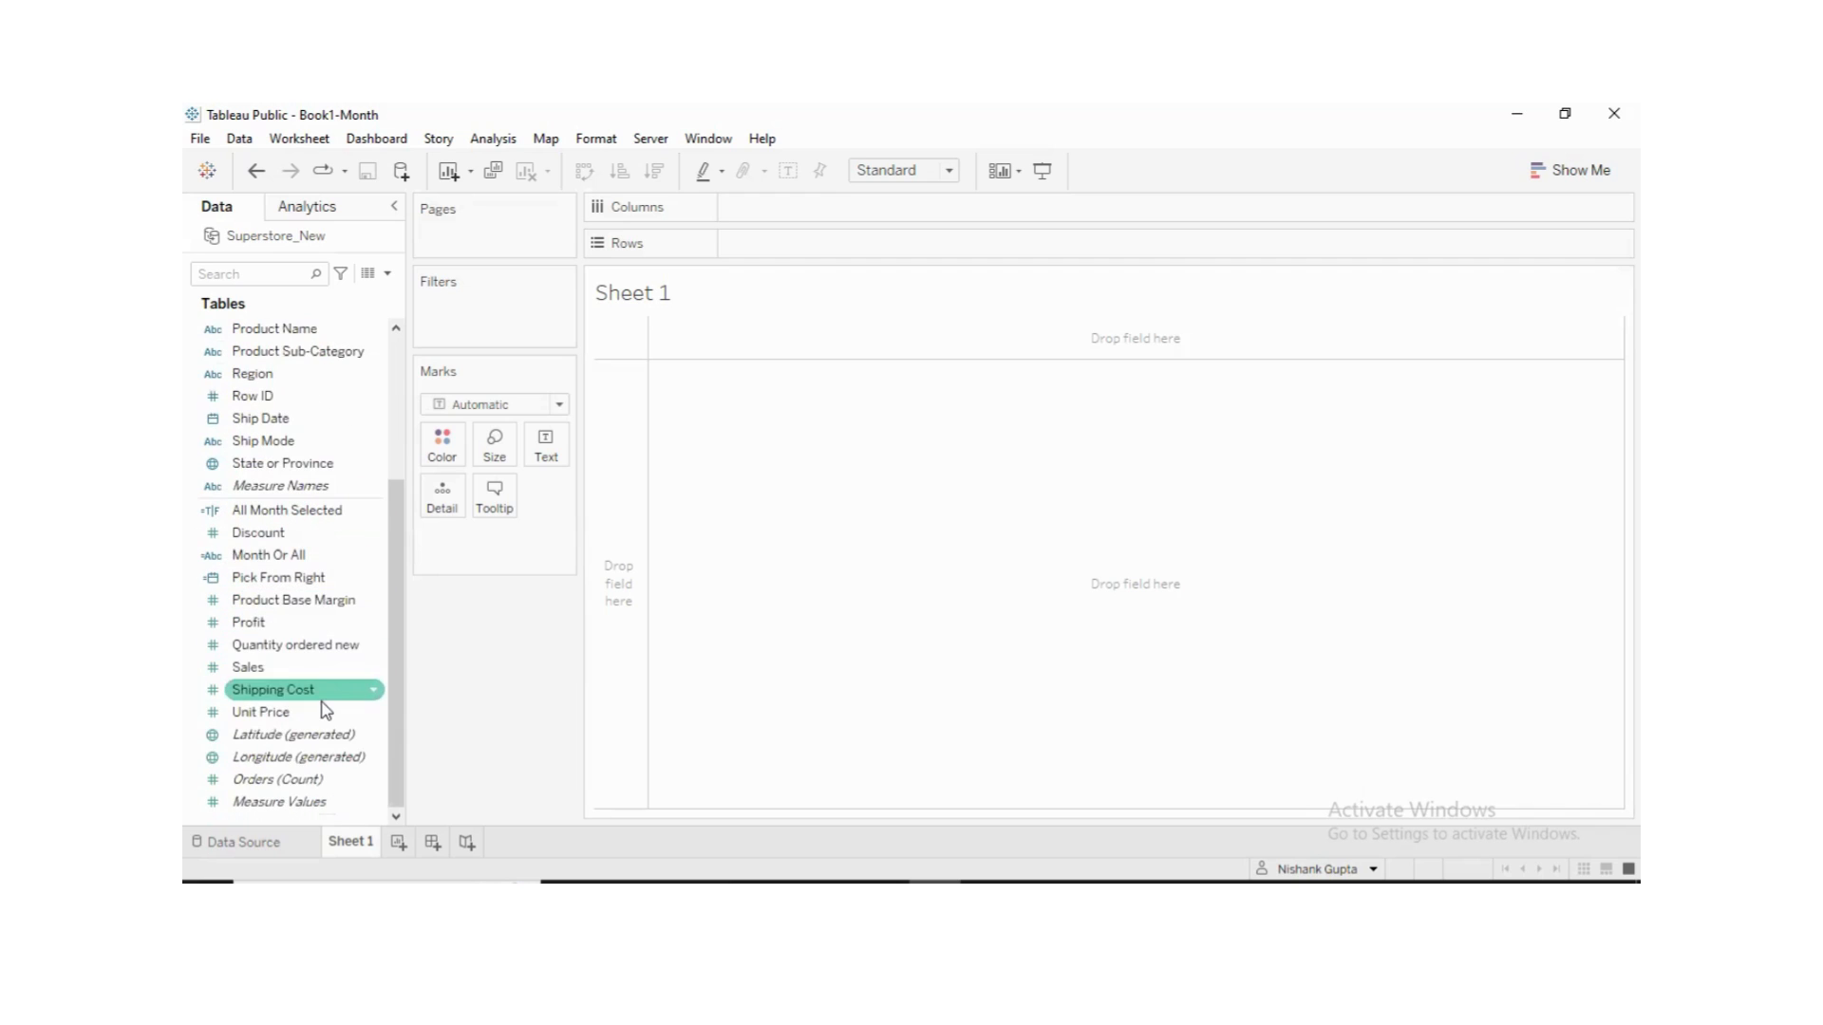
{"action": "left_click_drag", "start_coordinate": [356, 670], "coordinate": [848, 250]}
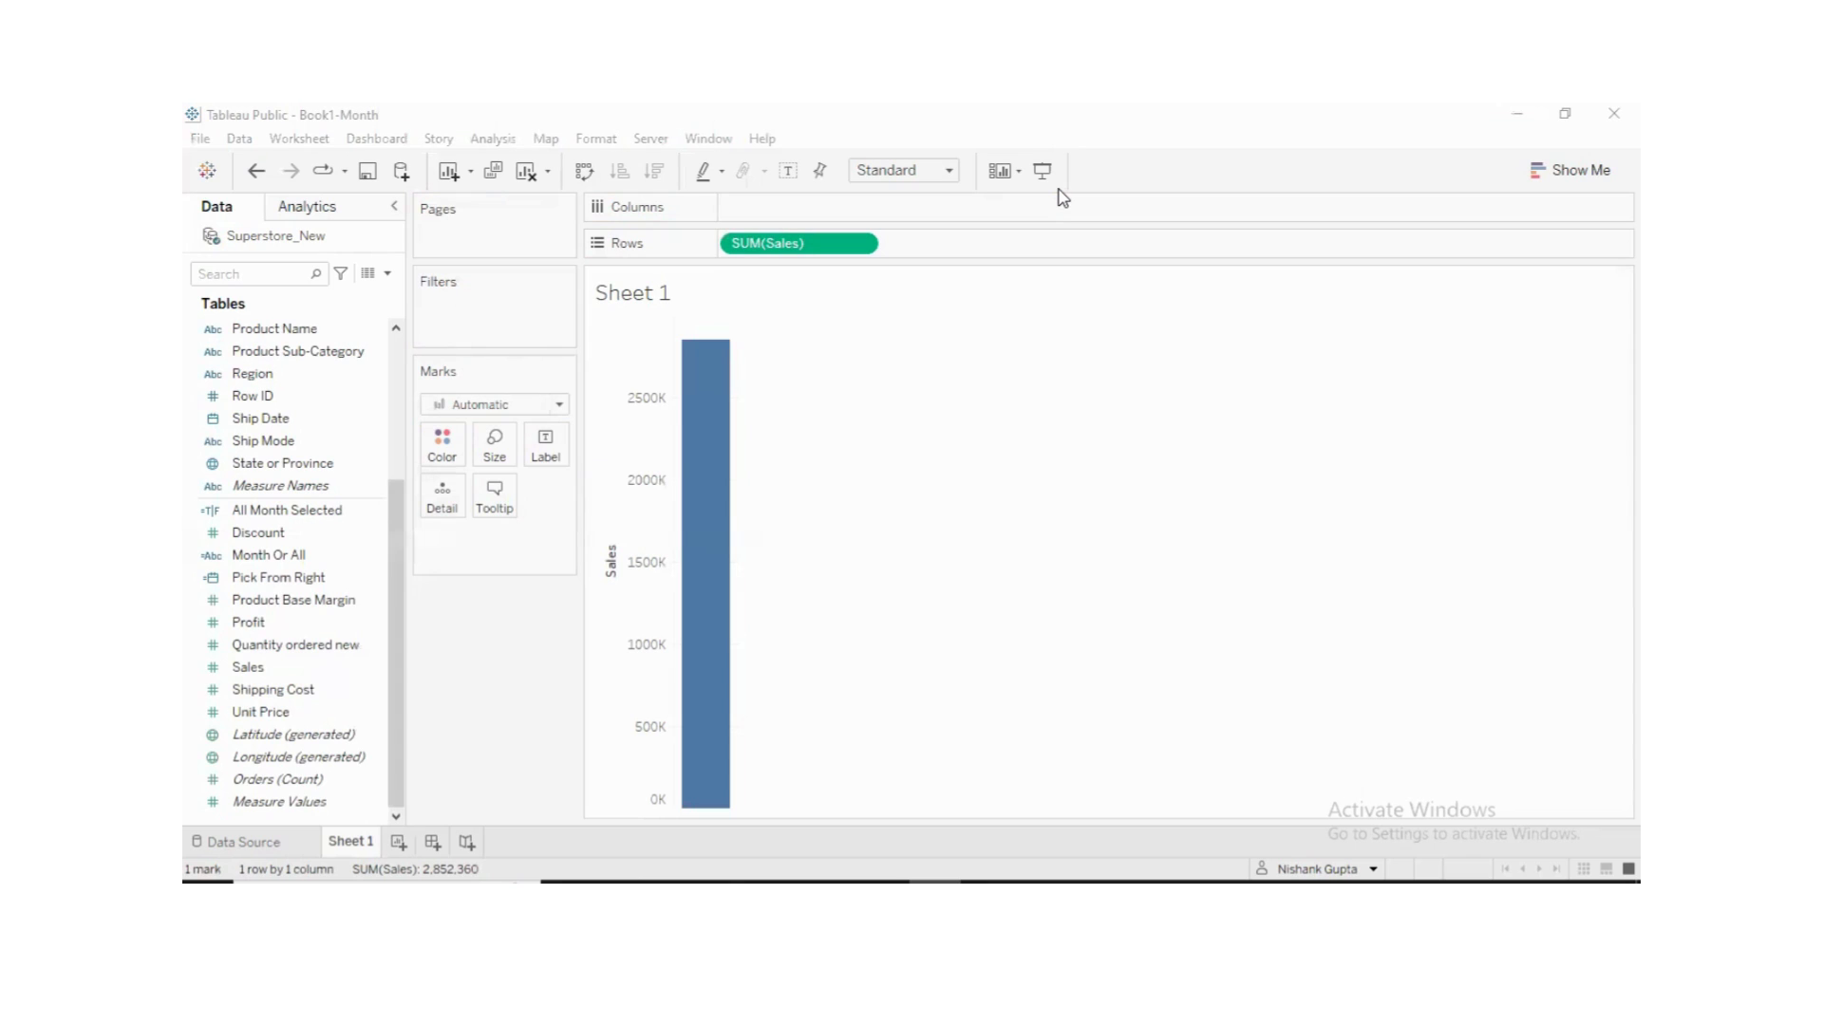
- Search the data fields for "ca" and add Product Category to the columns
{"action": "scroll", "coordinate": [231, 525], "scroll_direction": "up", "scroll_amount": 5}
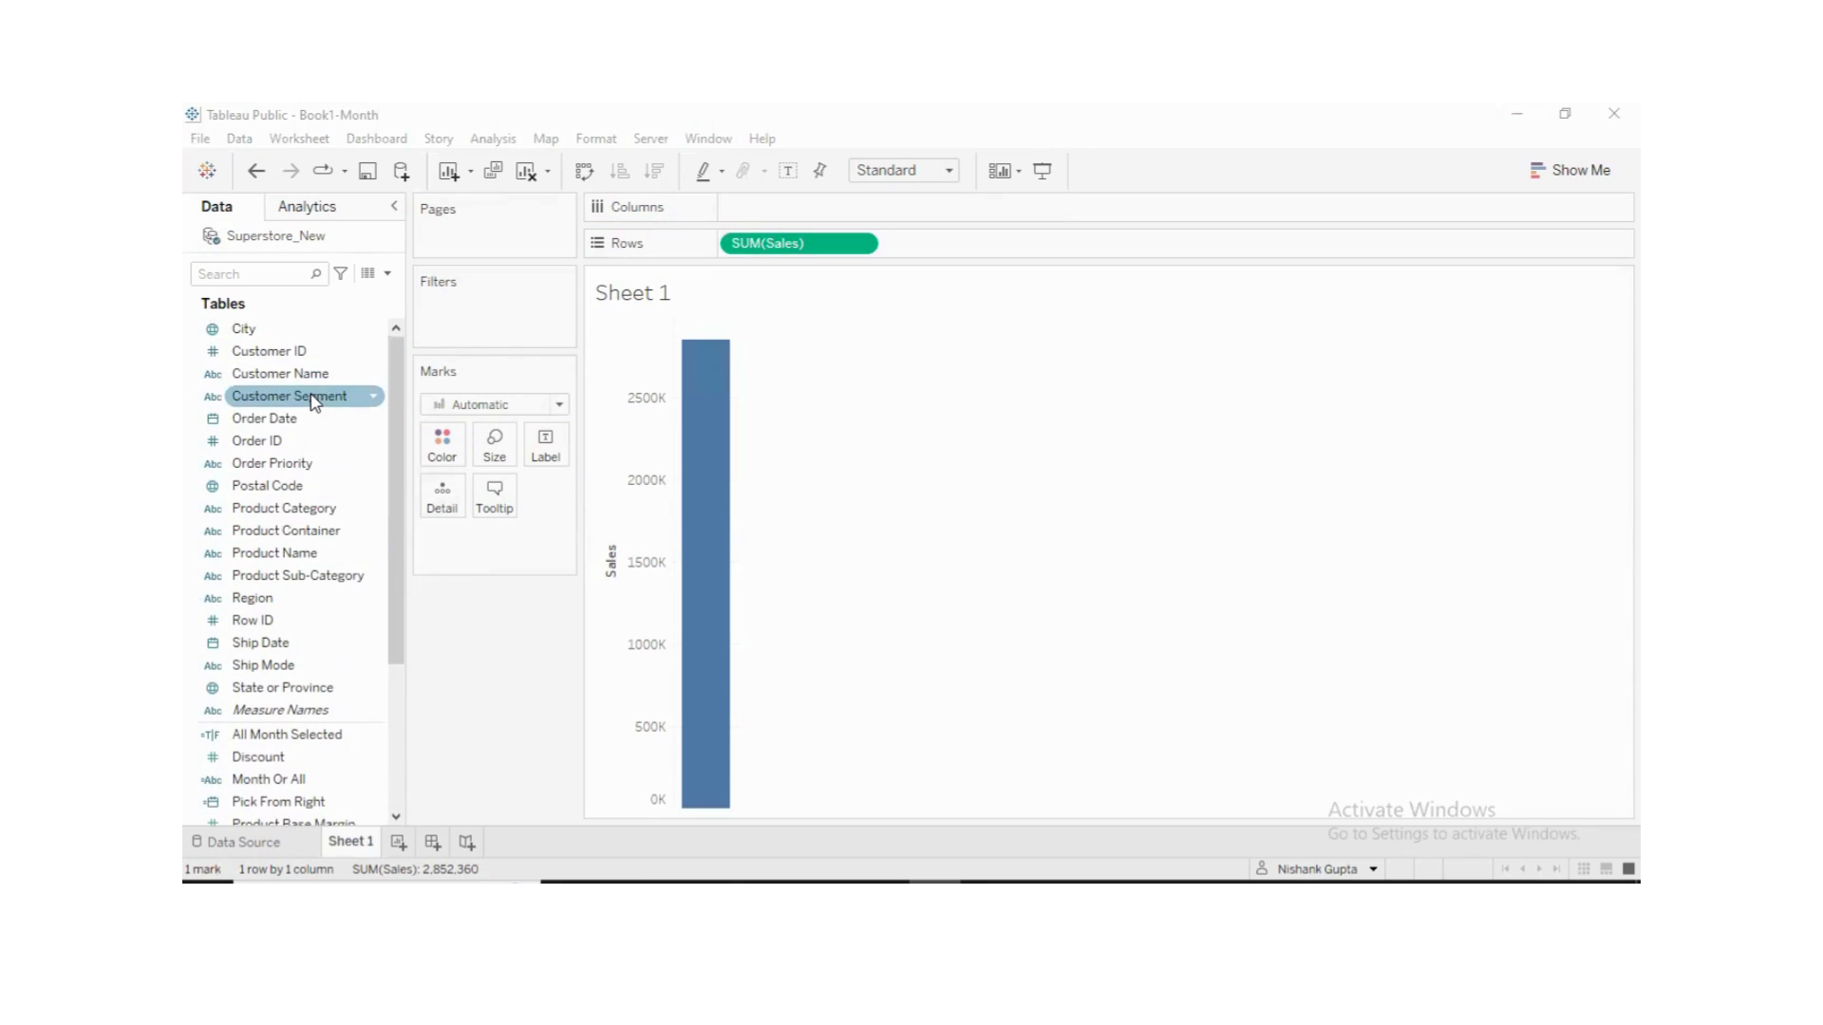
{"action": "scroll", "coordinate": [332, 523], "scroll_direction": "down", "scroll_amount": 1}
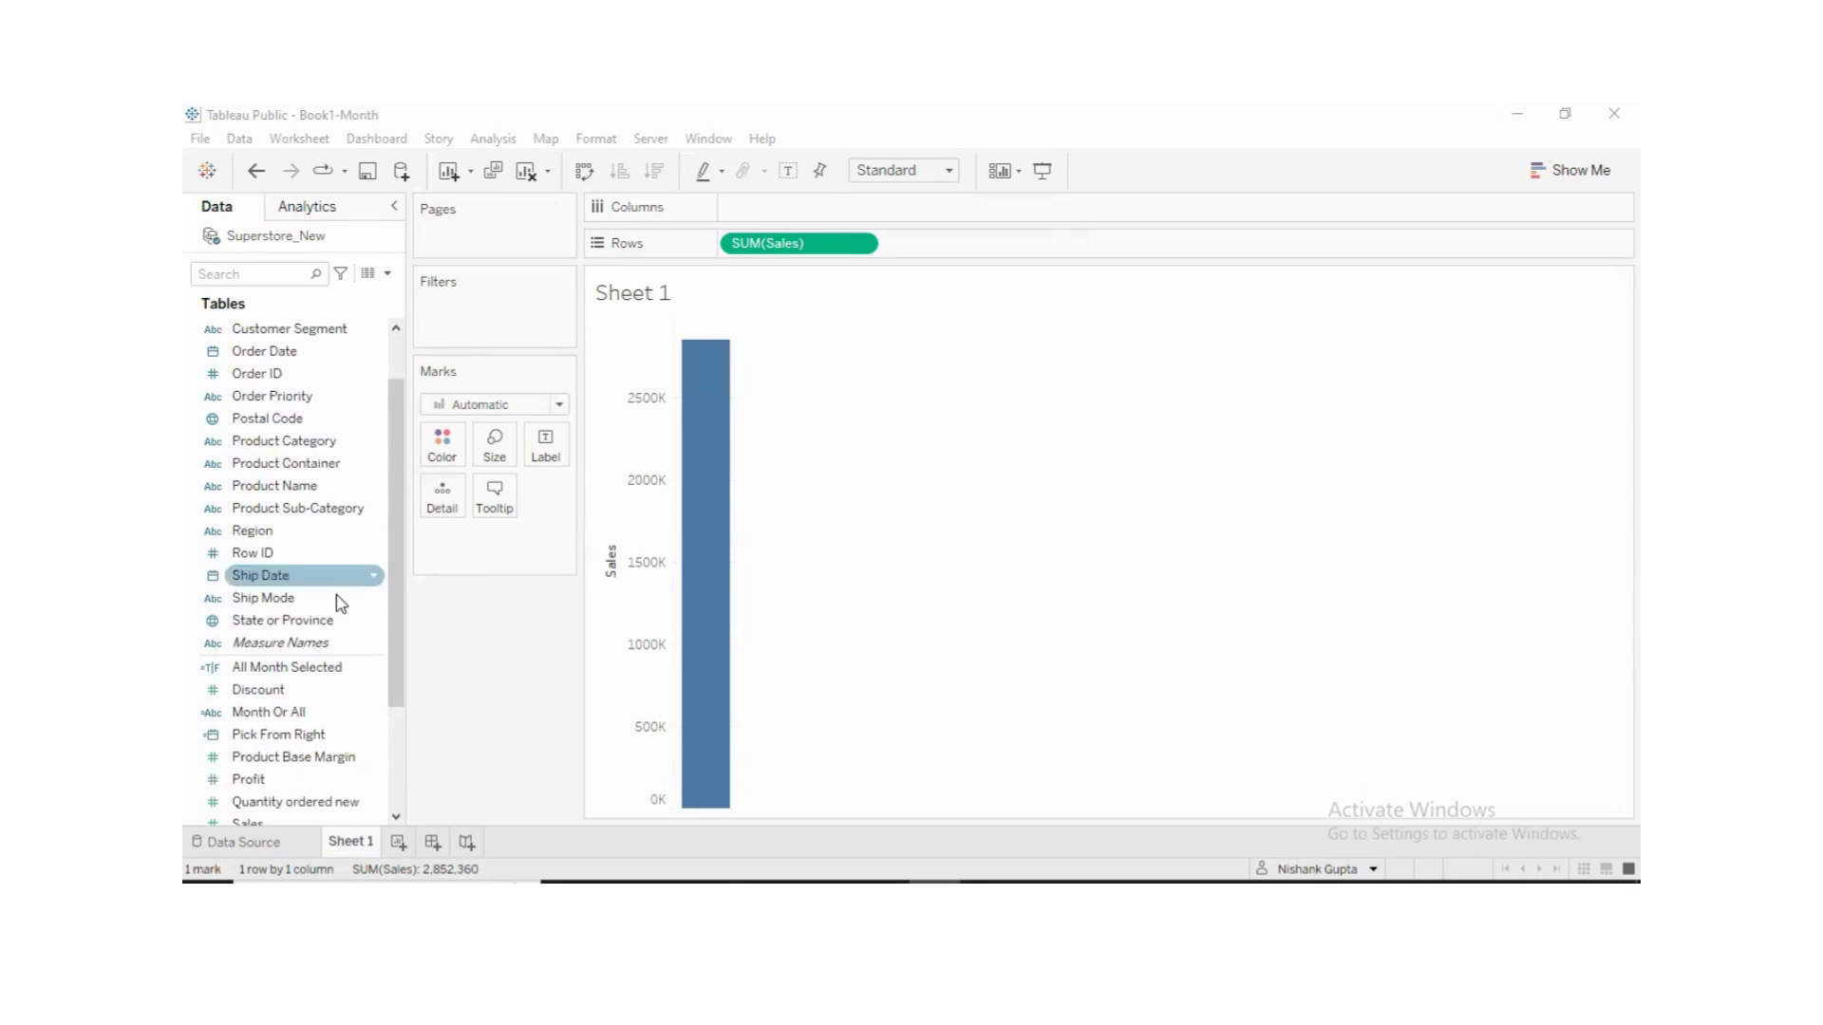
{"action": "scroll", "coordinate": [334, 485], "scroll_direction": "up", "scroll_amount": 1}
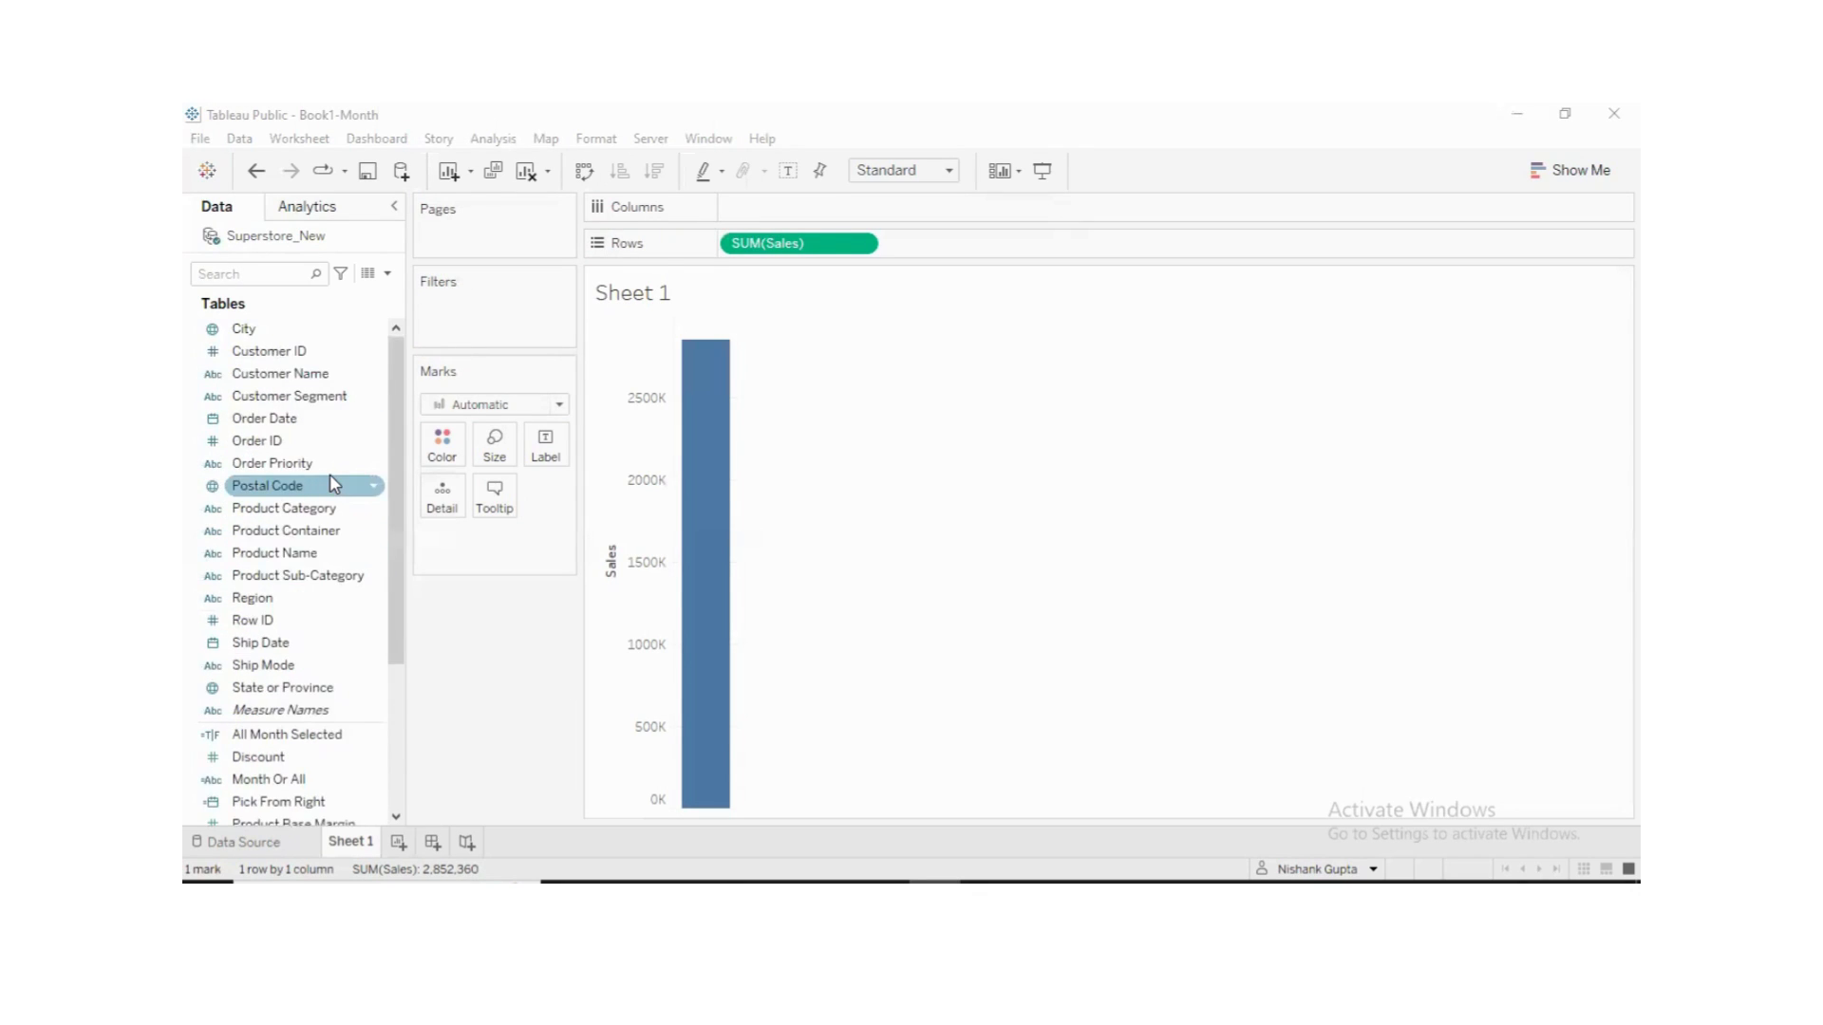
{"action": "left_click", "coordinate": [251, 276]}
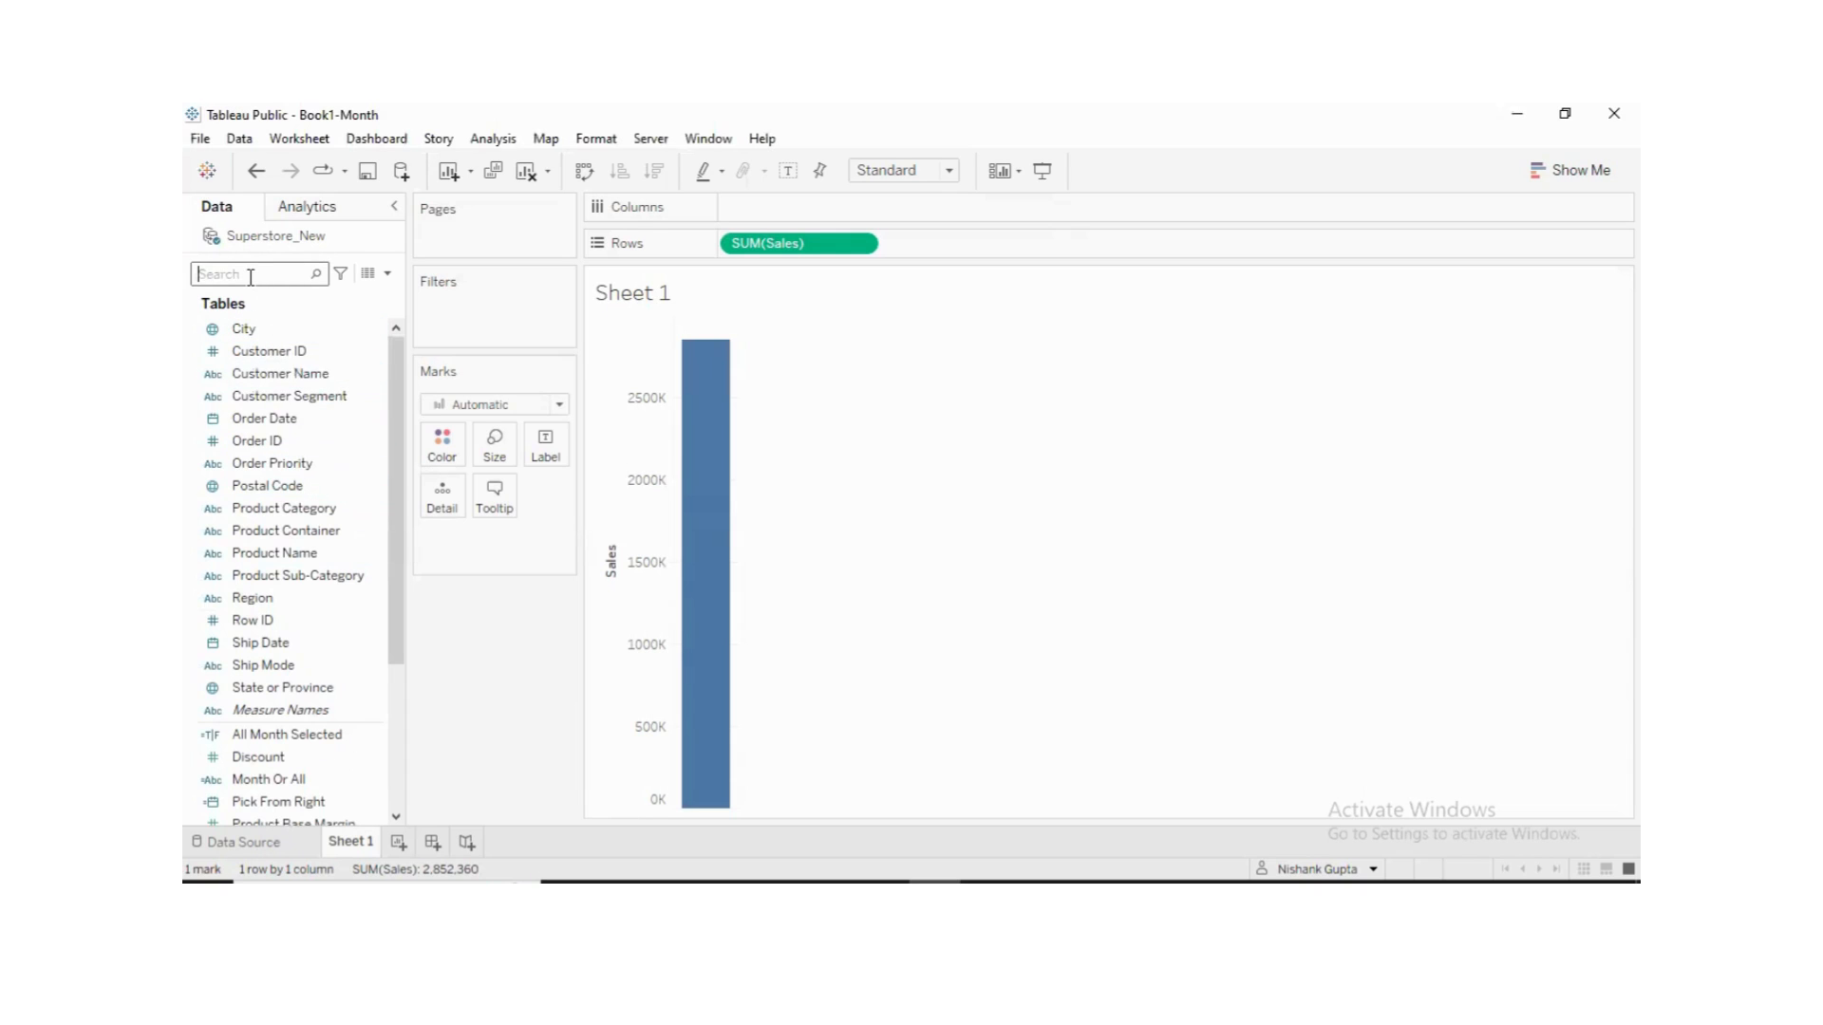
{"action": "type", "text": "ca"}
{"action": "left_click_drag", "start_coordinate": [344, 332], "coordinate": [839, 218]}
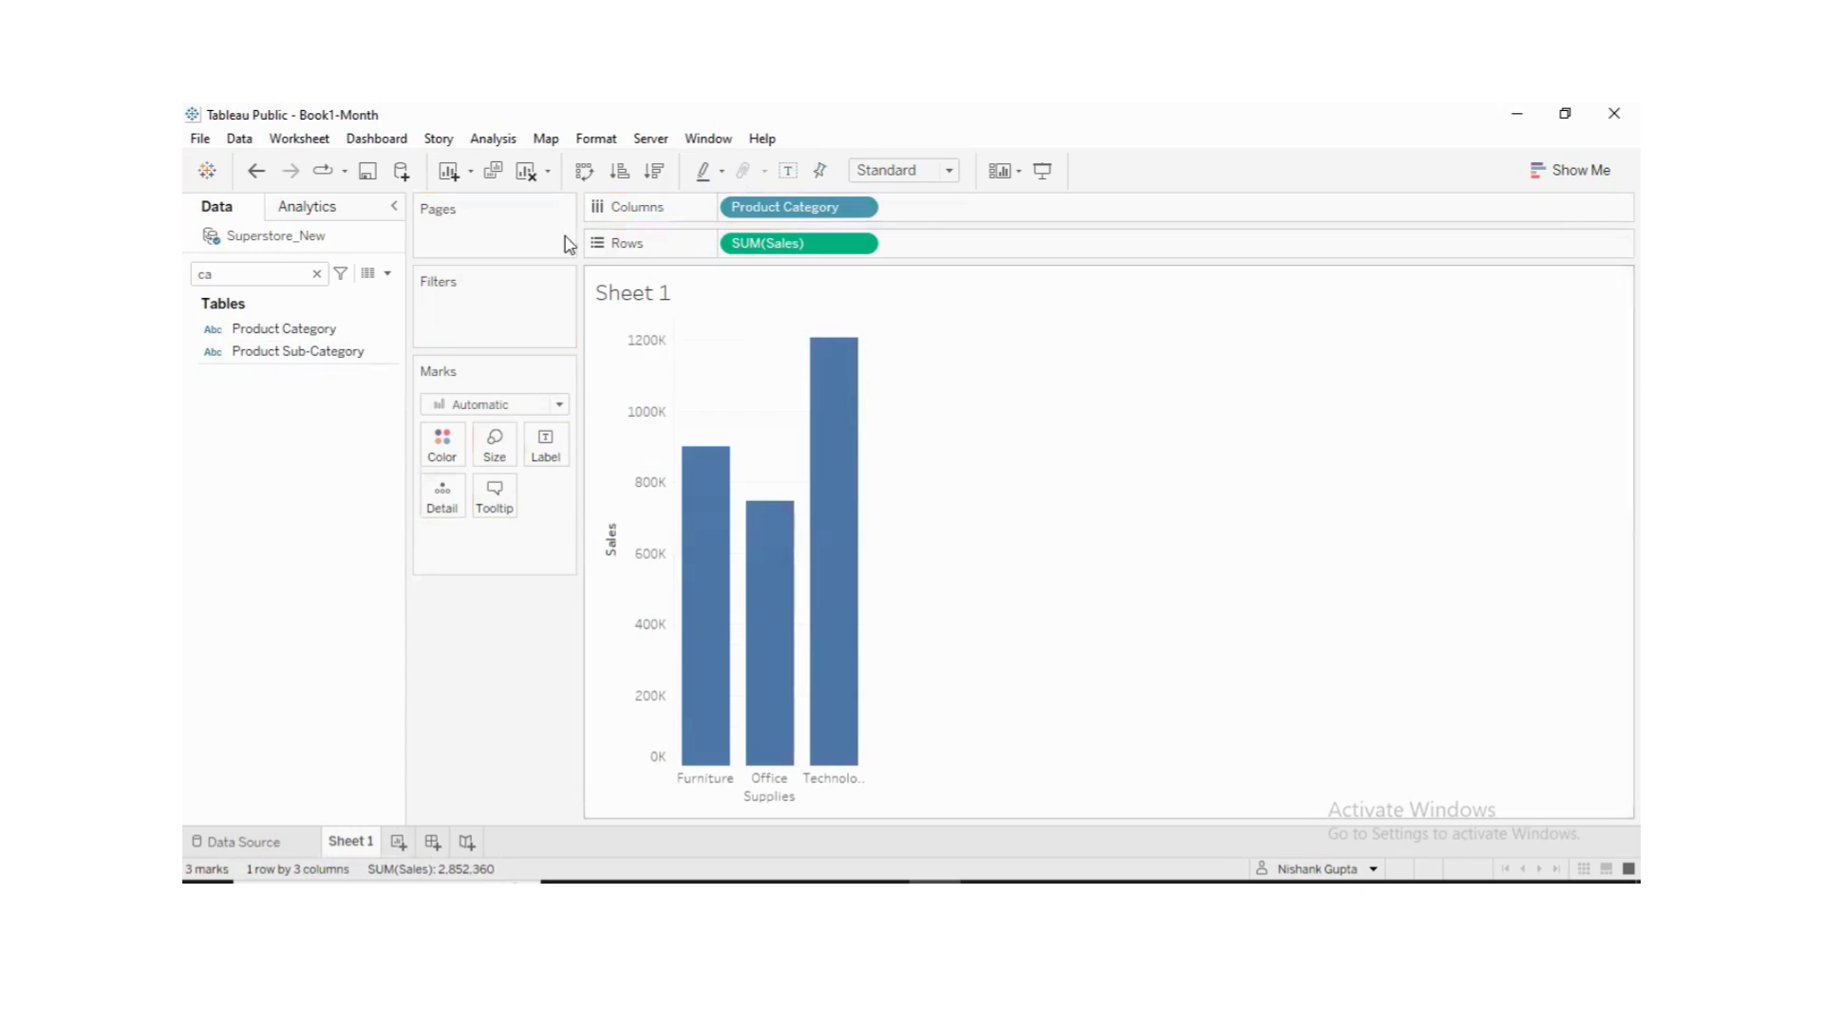
- Replace Product Category with Product Sub-Category in the columns and sort the bars in ascending order of Sales
{"action": "left_click_drag", "start_coordinate": [289, 350], "coordinate": [993, 209]}
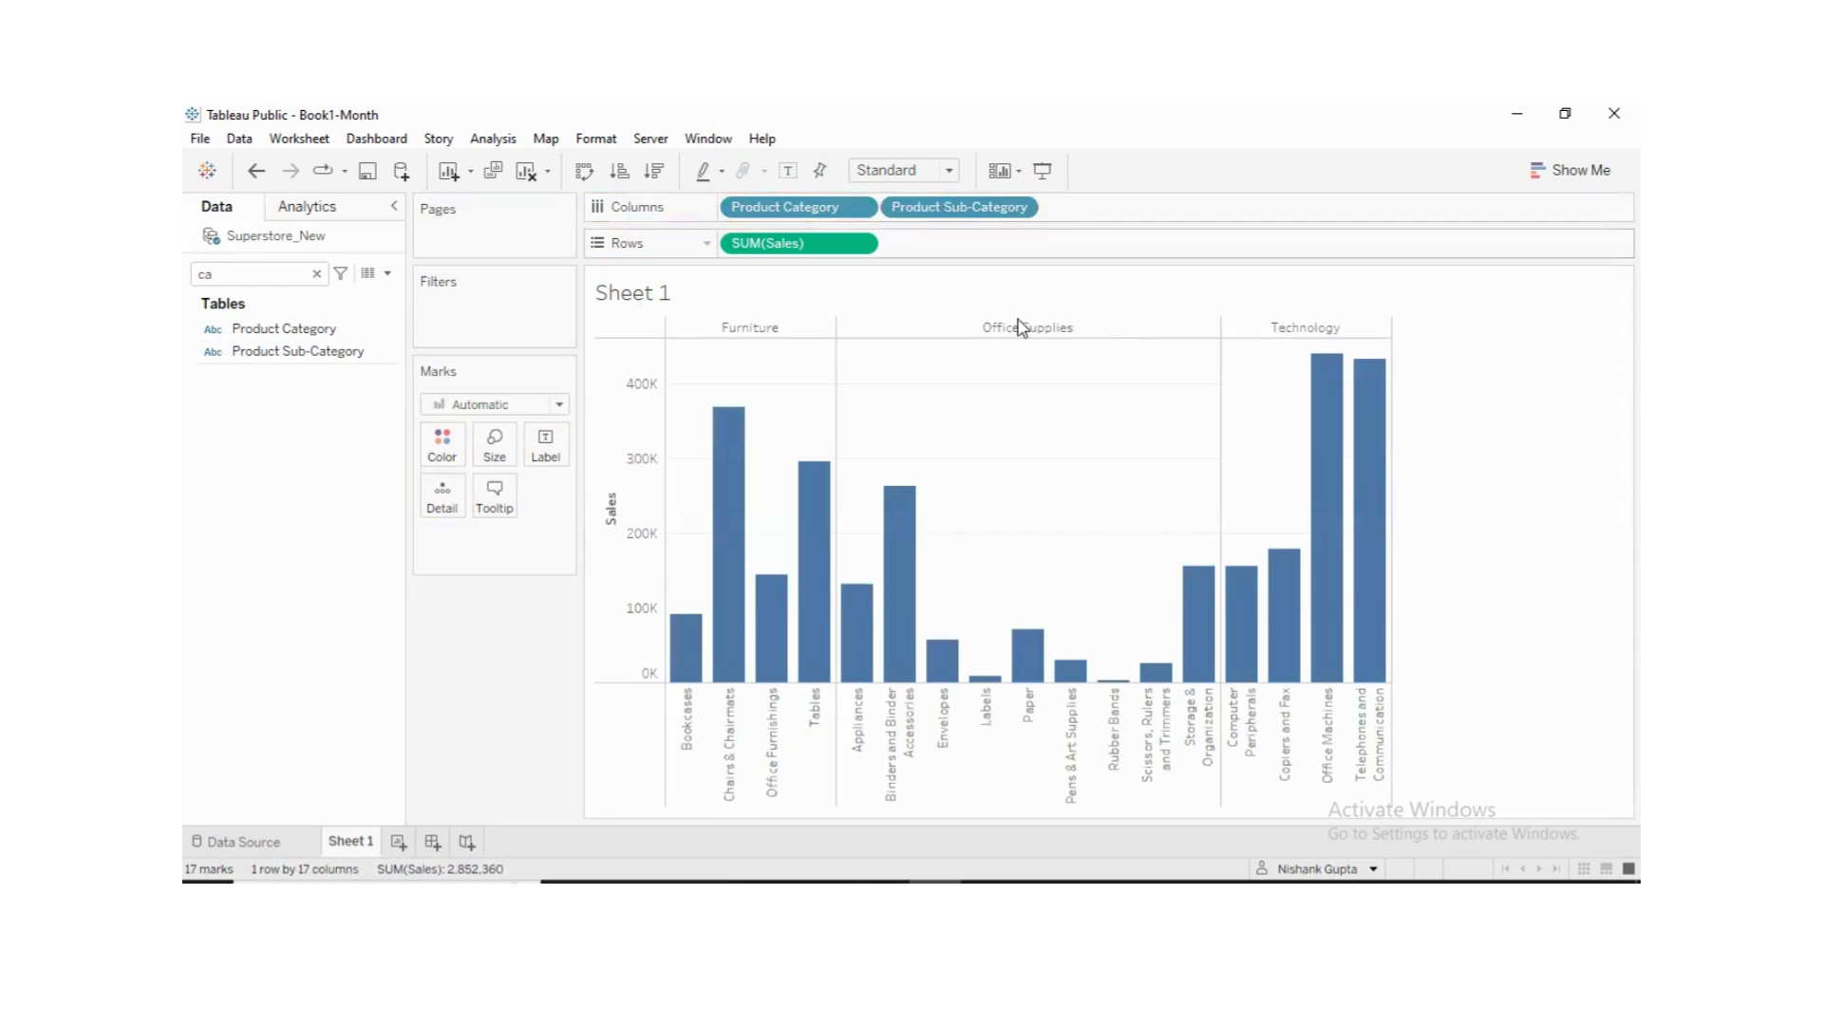
{"action": "left_click_drag", "start_coordinate": [810, 206], "coordinate": [285, 622]}
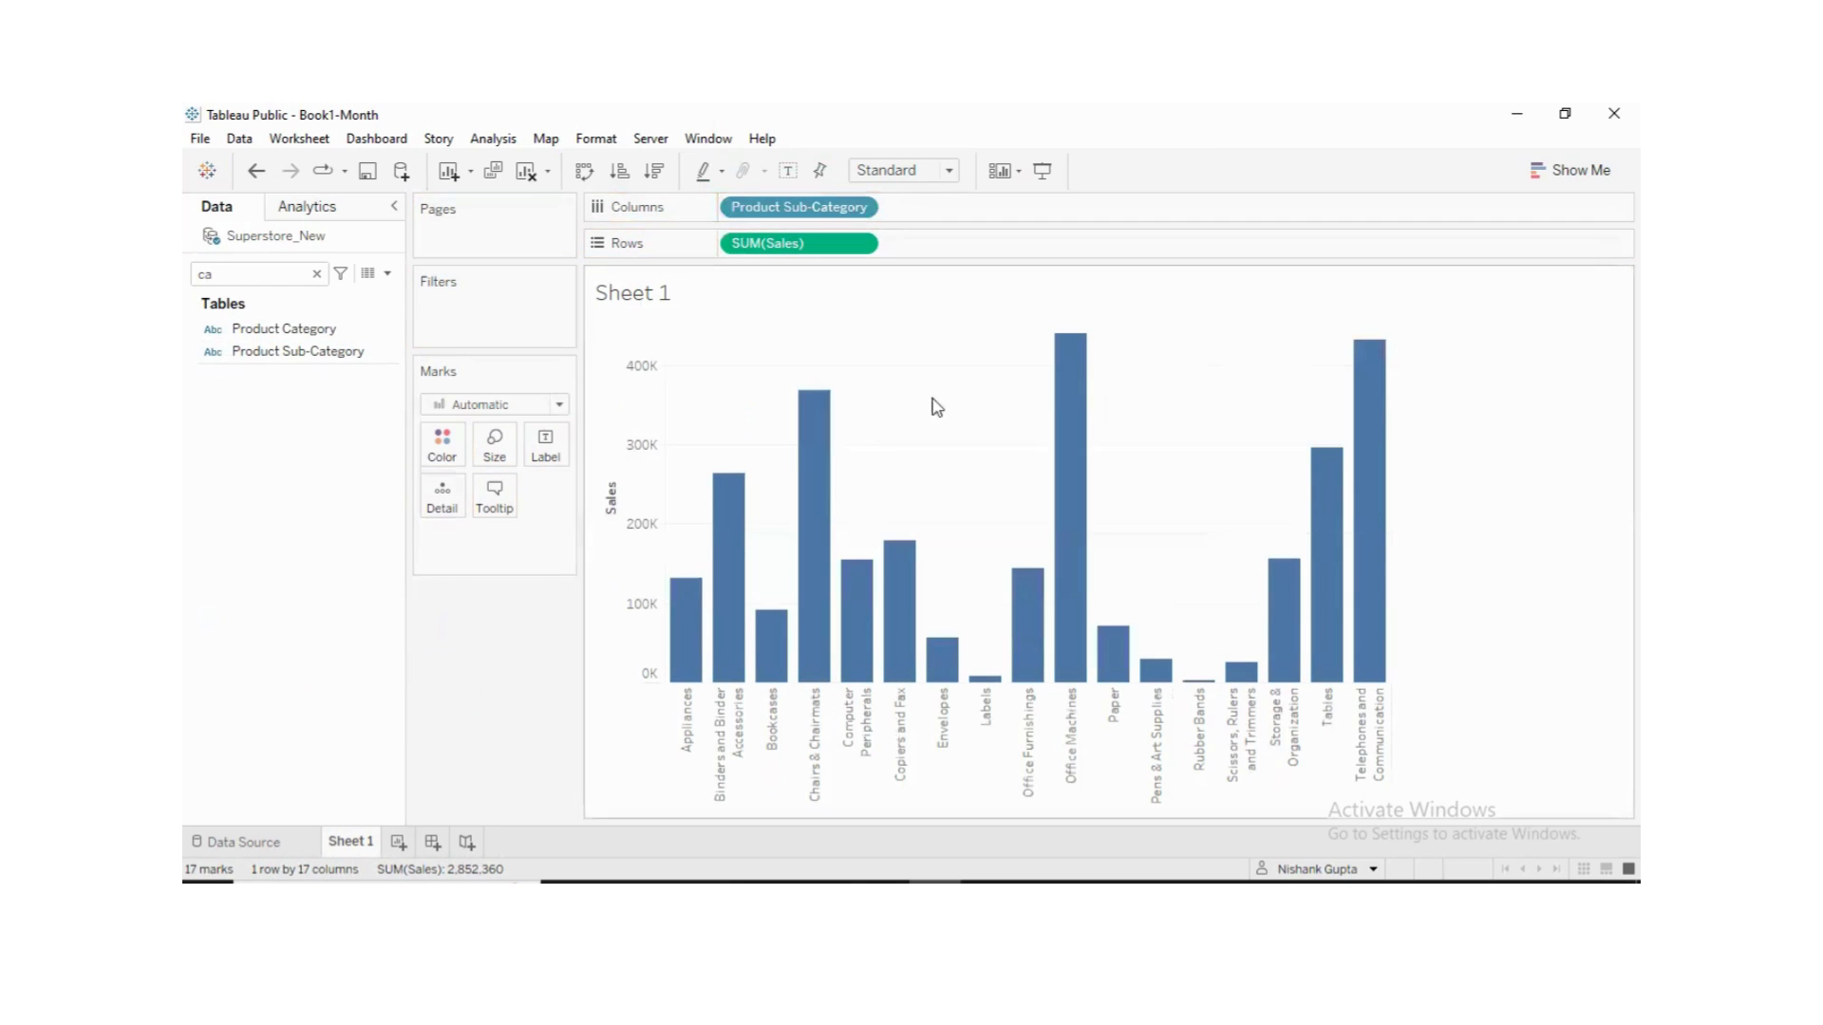
{"action": "left_click", "coordinate": [618, 173]}
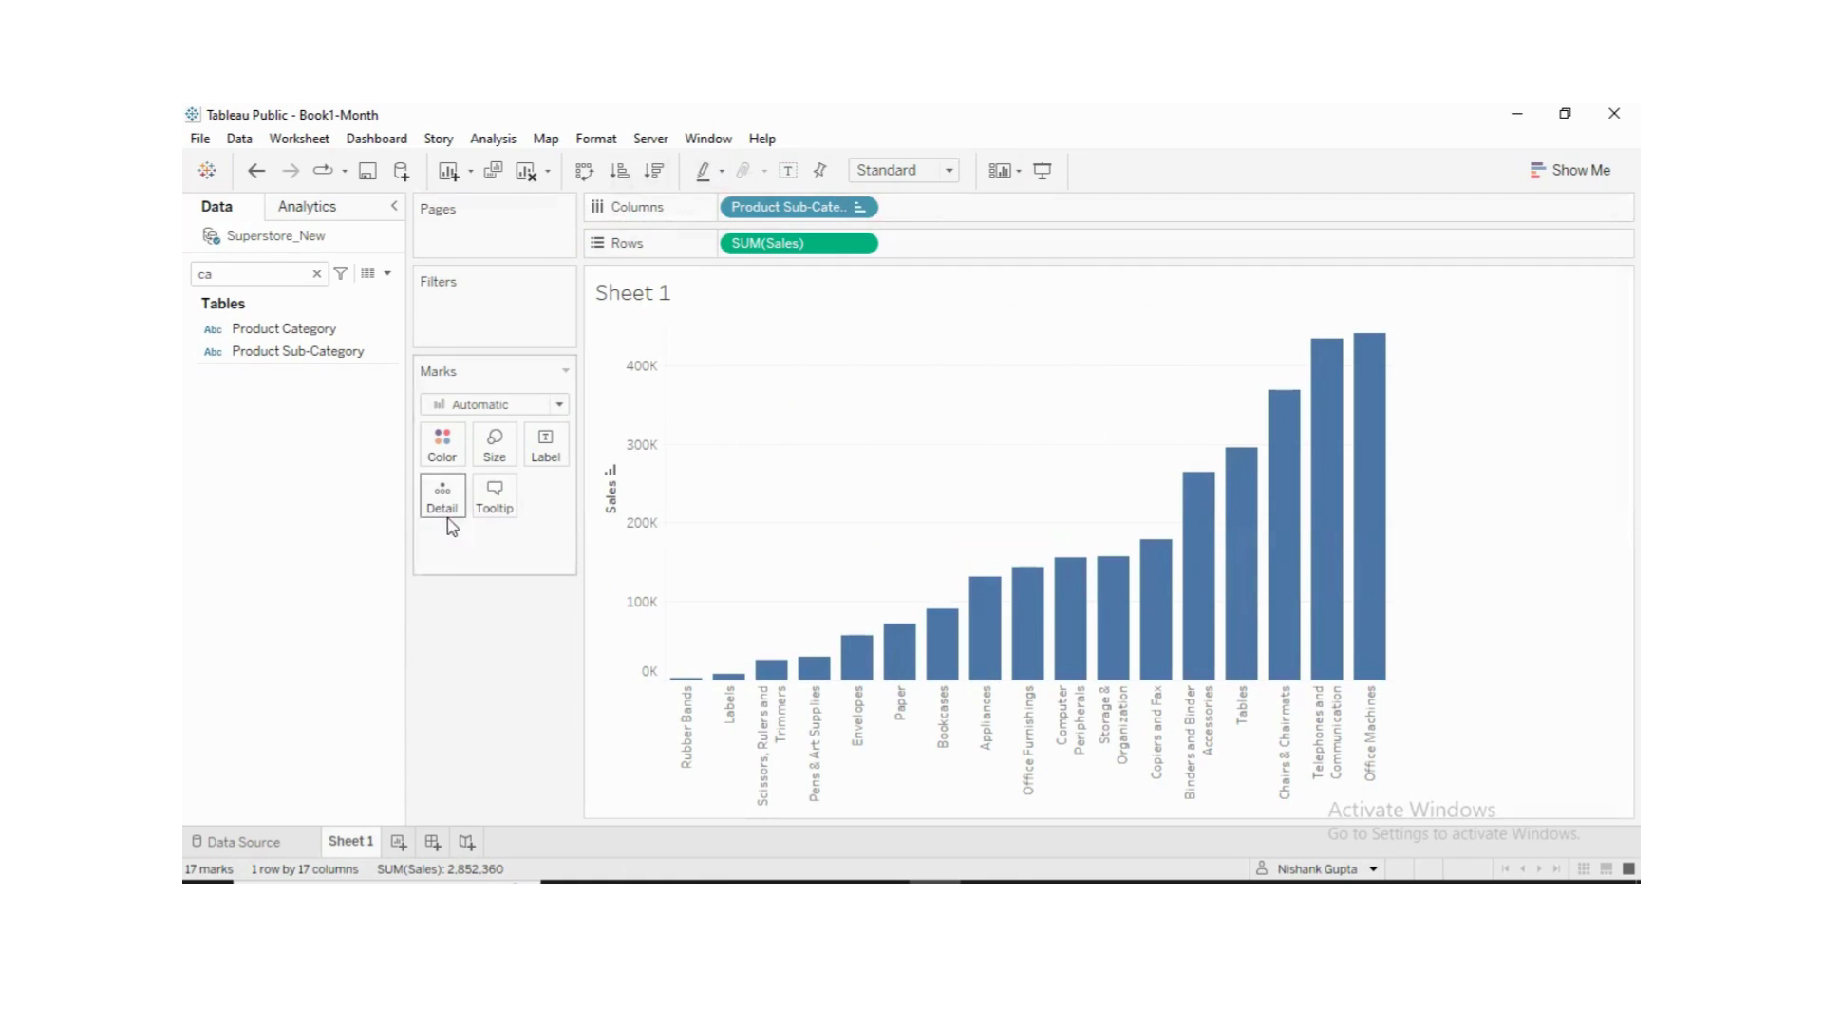
- Clear the field search, examine the General, Wildcard, Condition and Top options of a new Region filter, and cancel it
{"action": "left_click", "coordinate": [316, 275]}
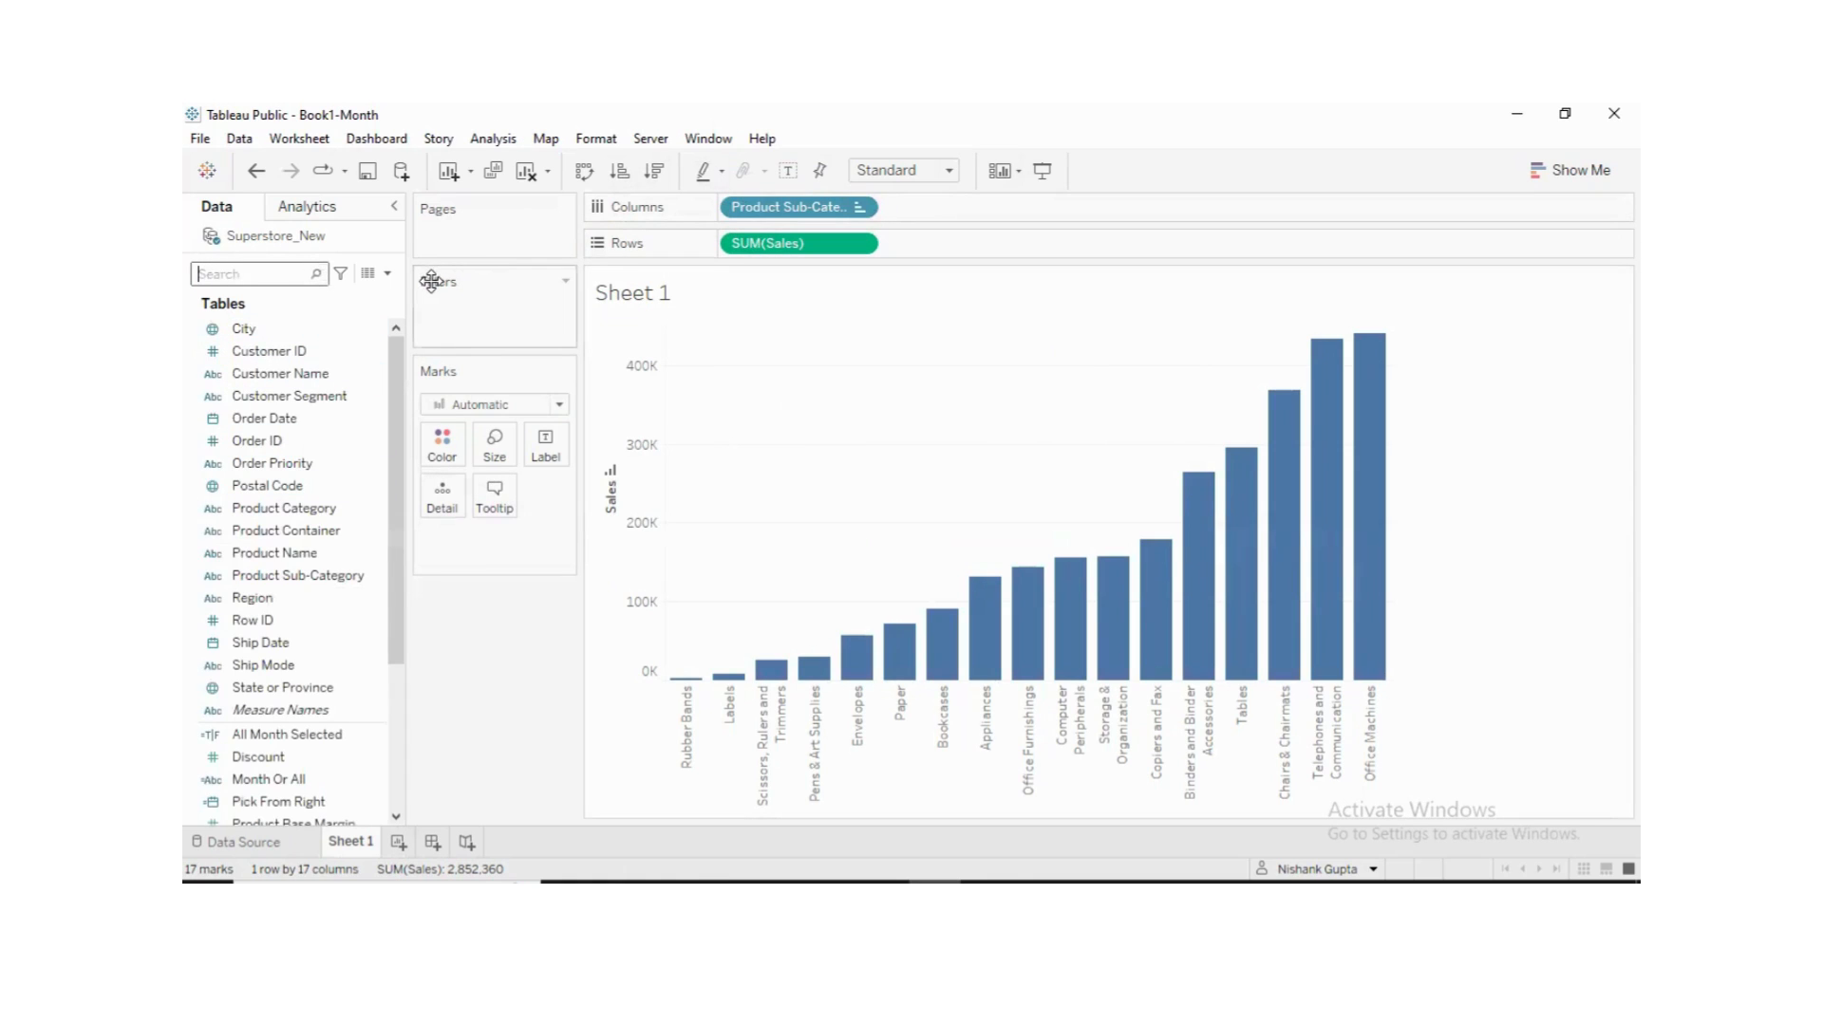
{"action": "left_click", "coordinate": [365, 444]}
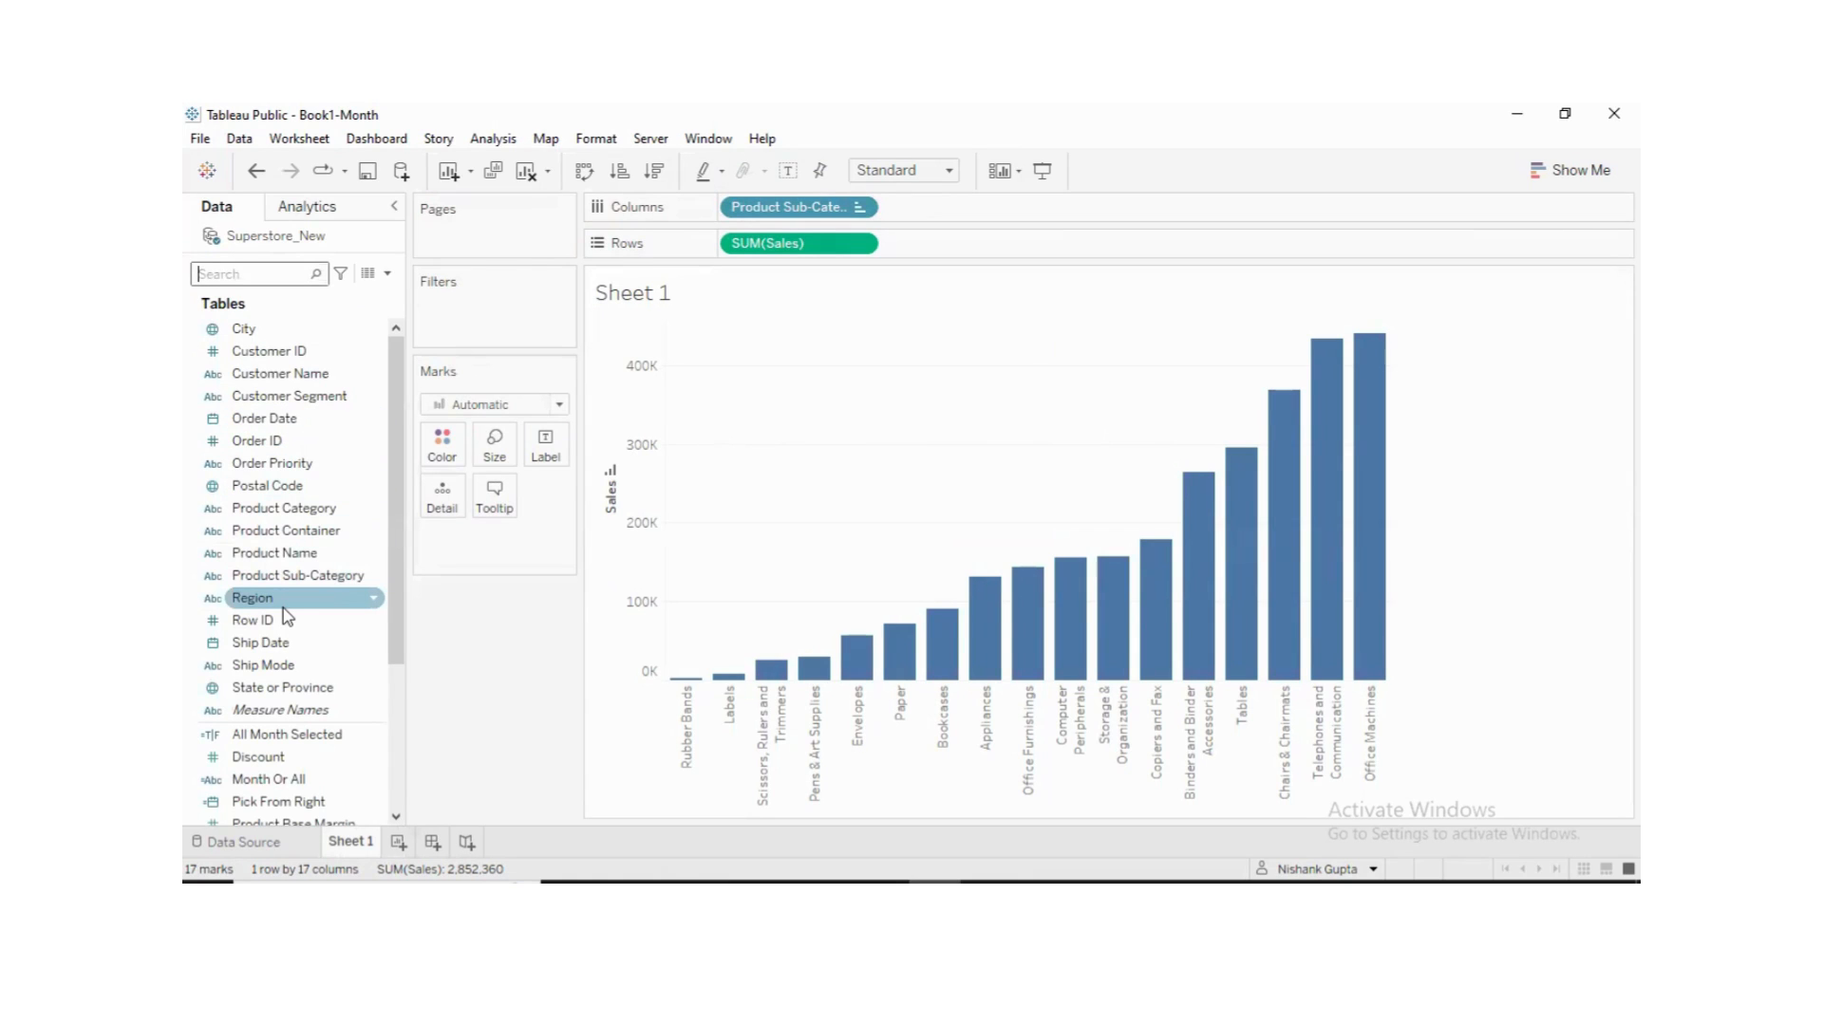
{"action": "mouse_move", "coordinate": [285, 608]}
{"action": "left_mouse_down"}
{"action": "mouse_move", "coordinate": [461, 288]}
{"action": "mouse_move", "coordinate": [486, 315]}
{"action": "left_mouse_up"}
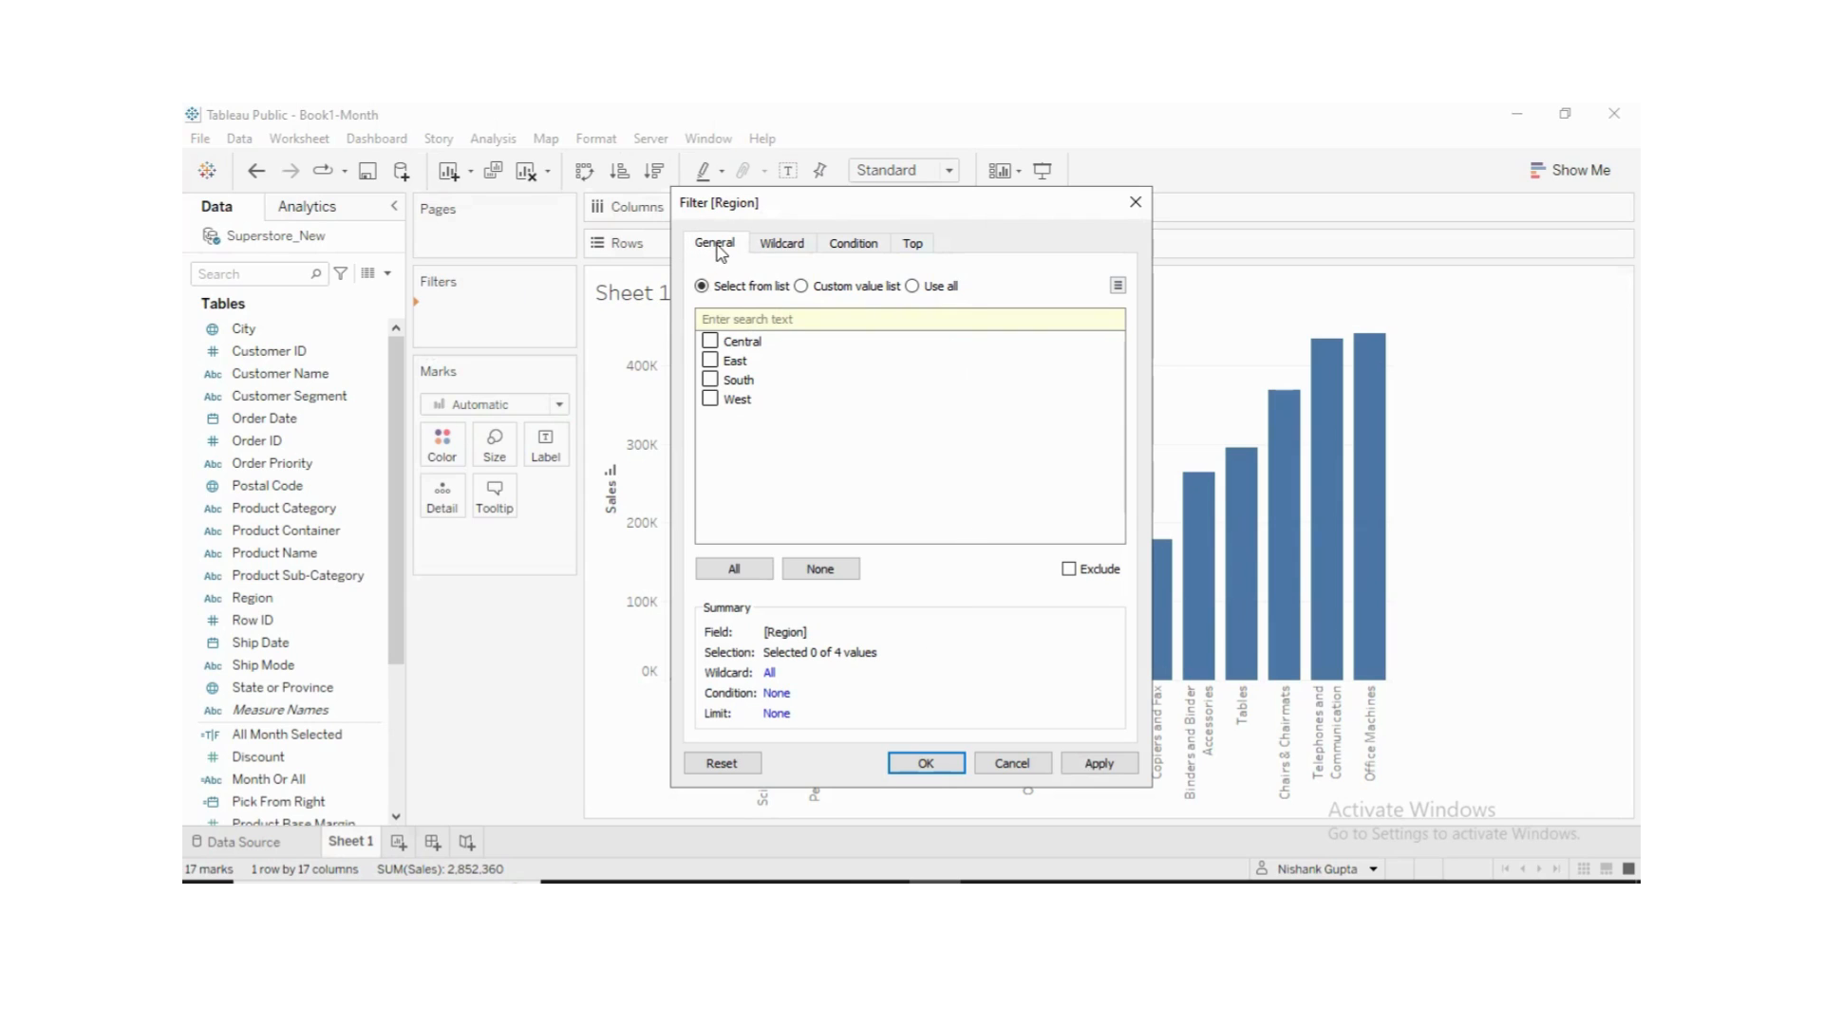
{"action": "left_click", "coordinate": [780, 247]}
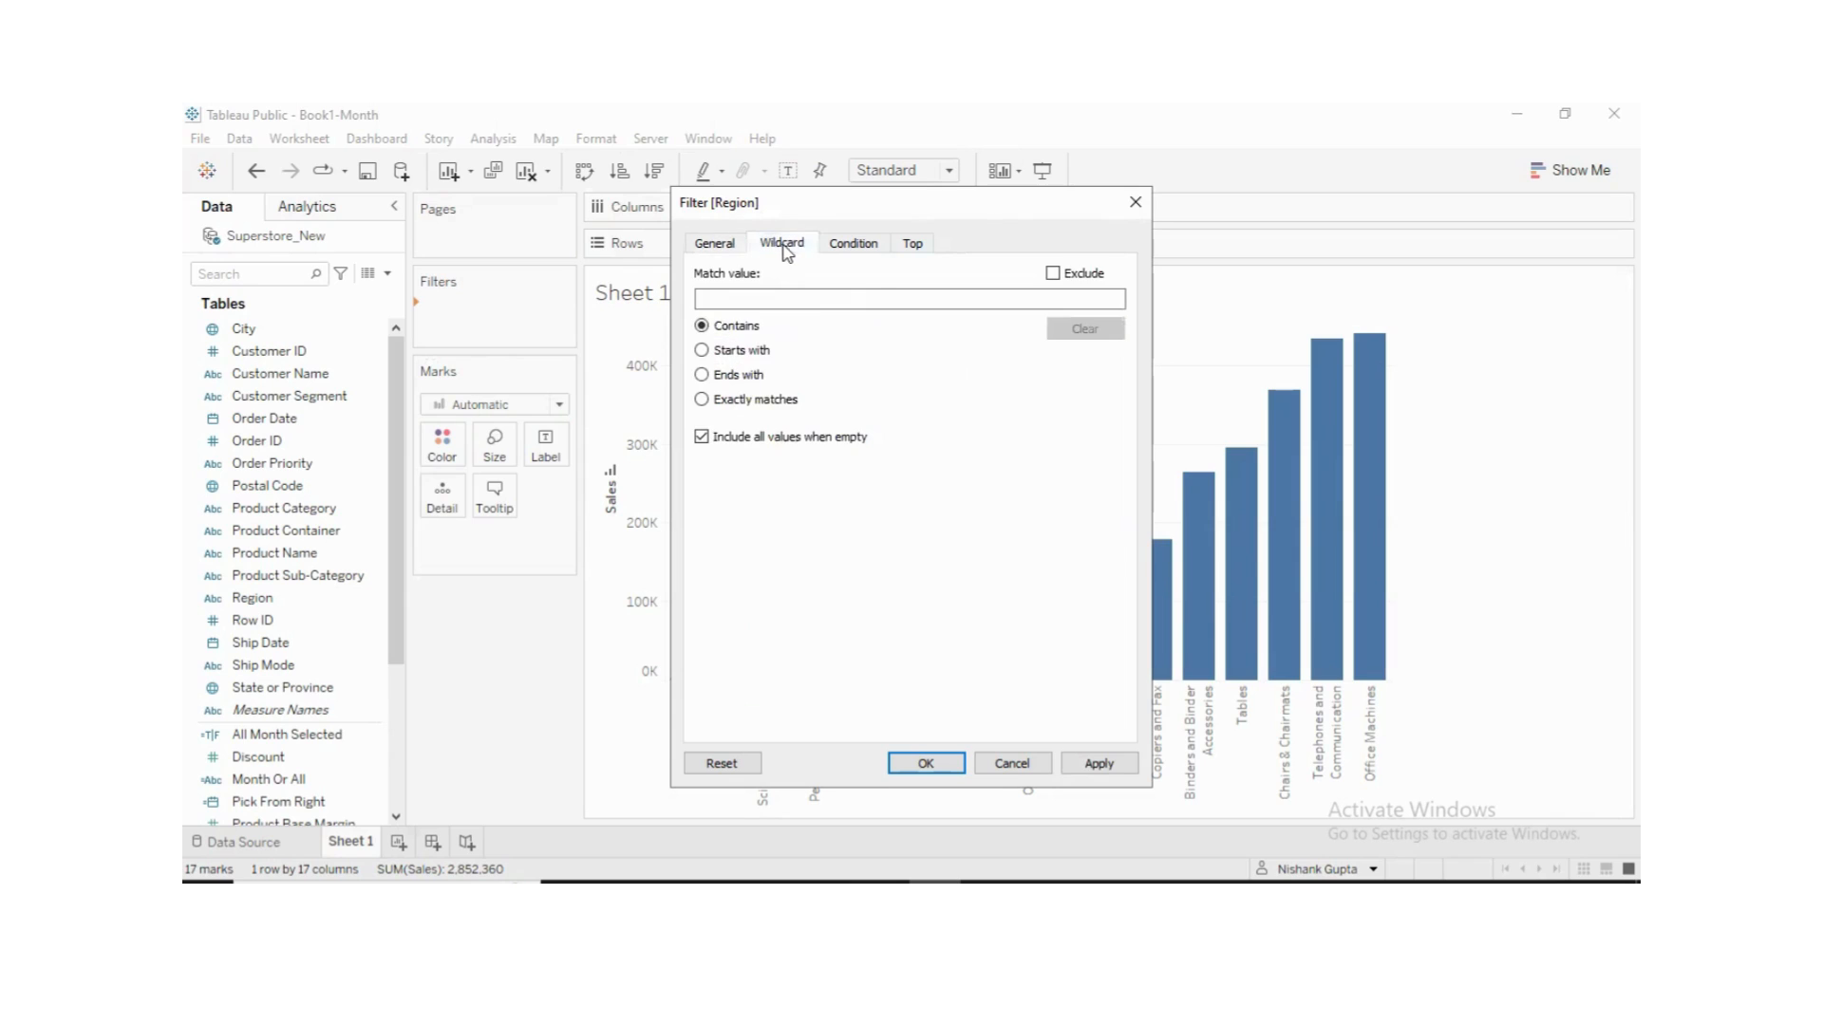
{"action": "left_click", "coordinate": [854, 245]}
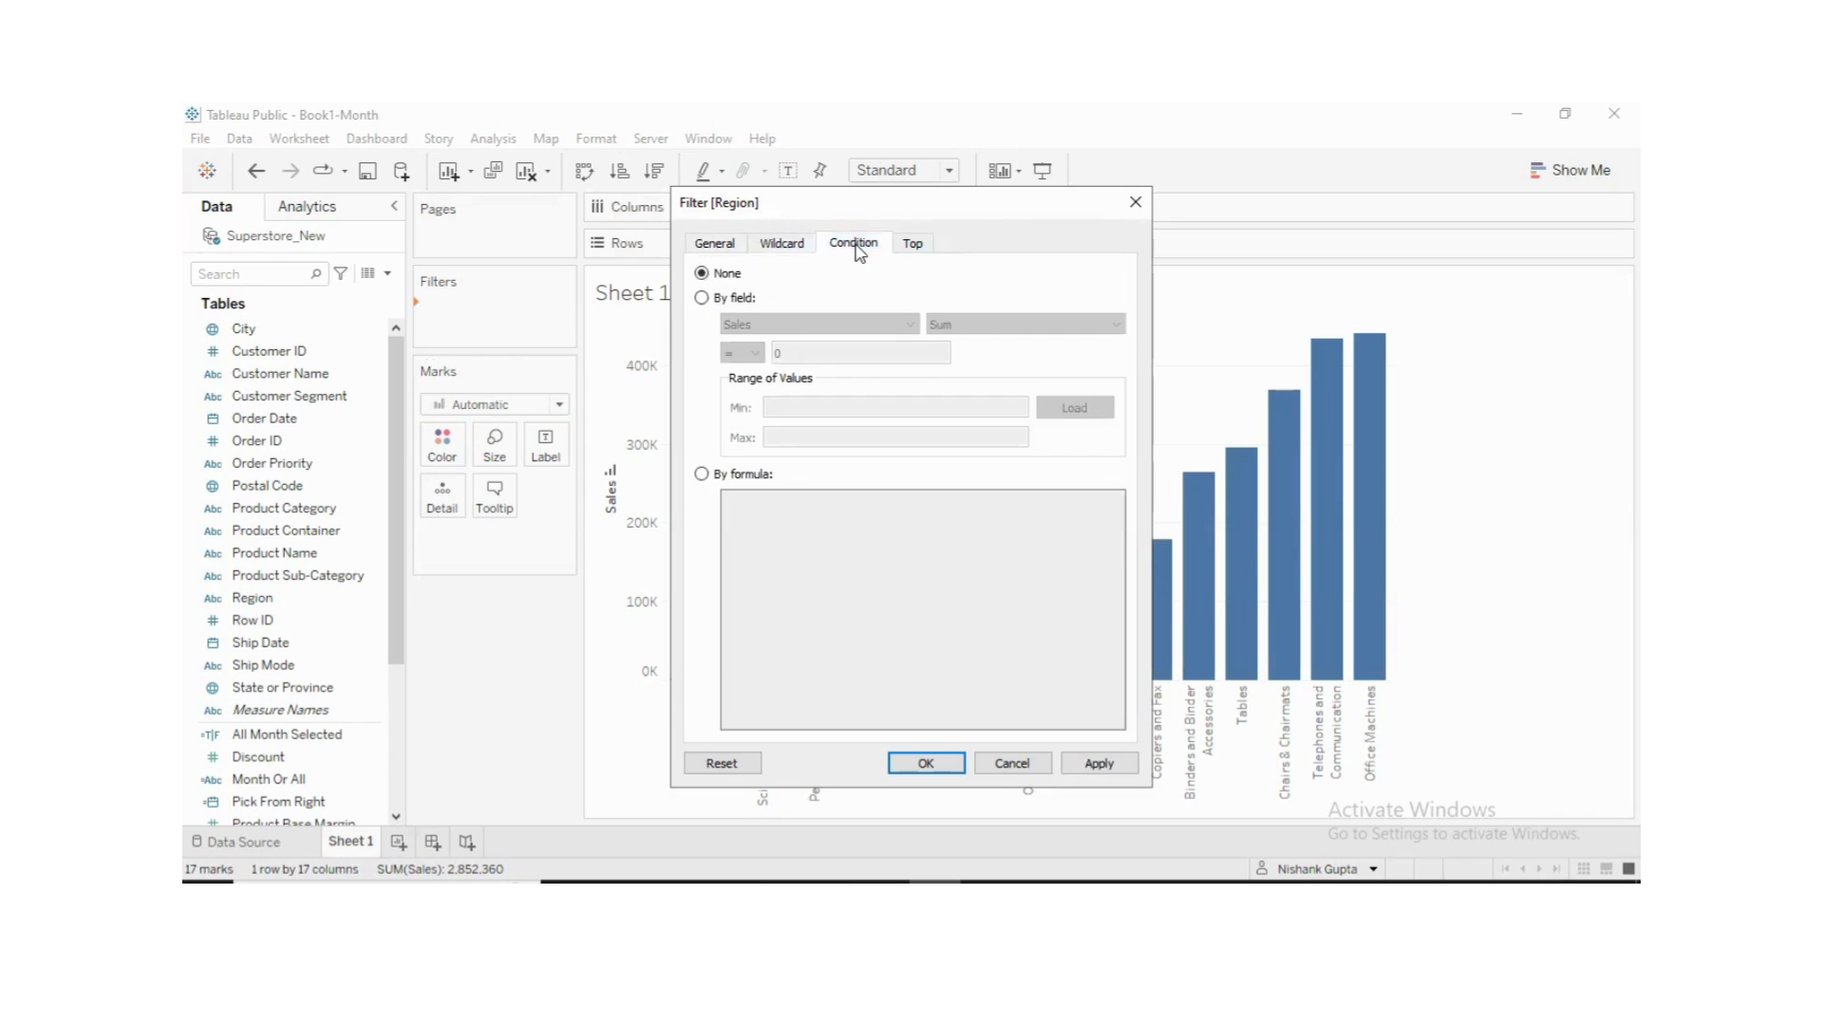
{"action": "left_click", "coordinate": [913, 245]}
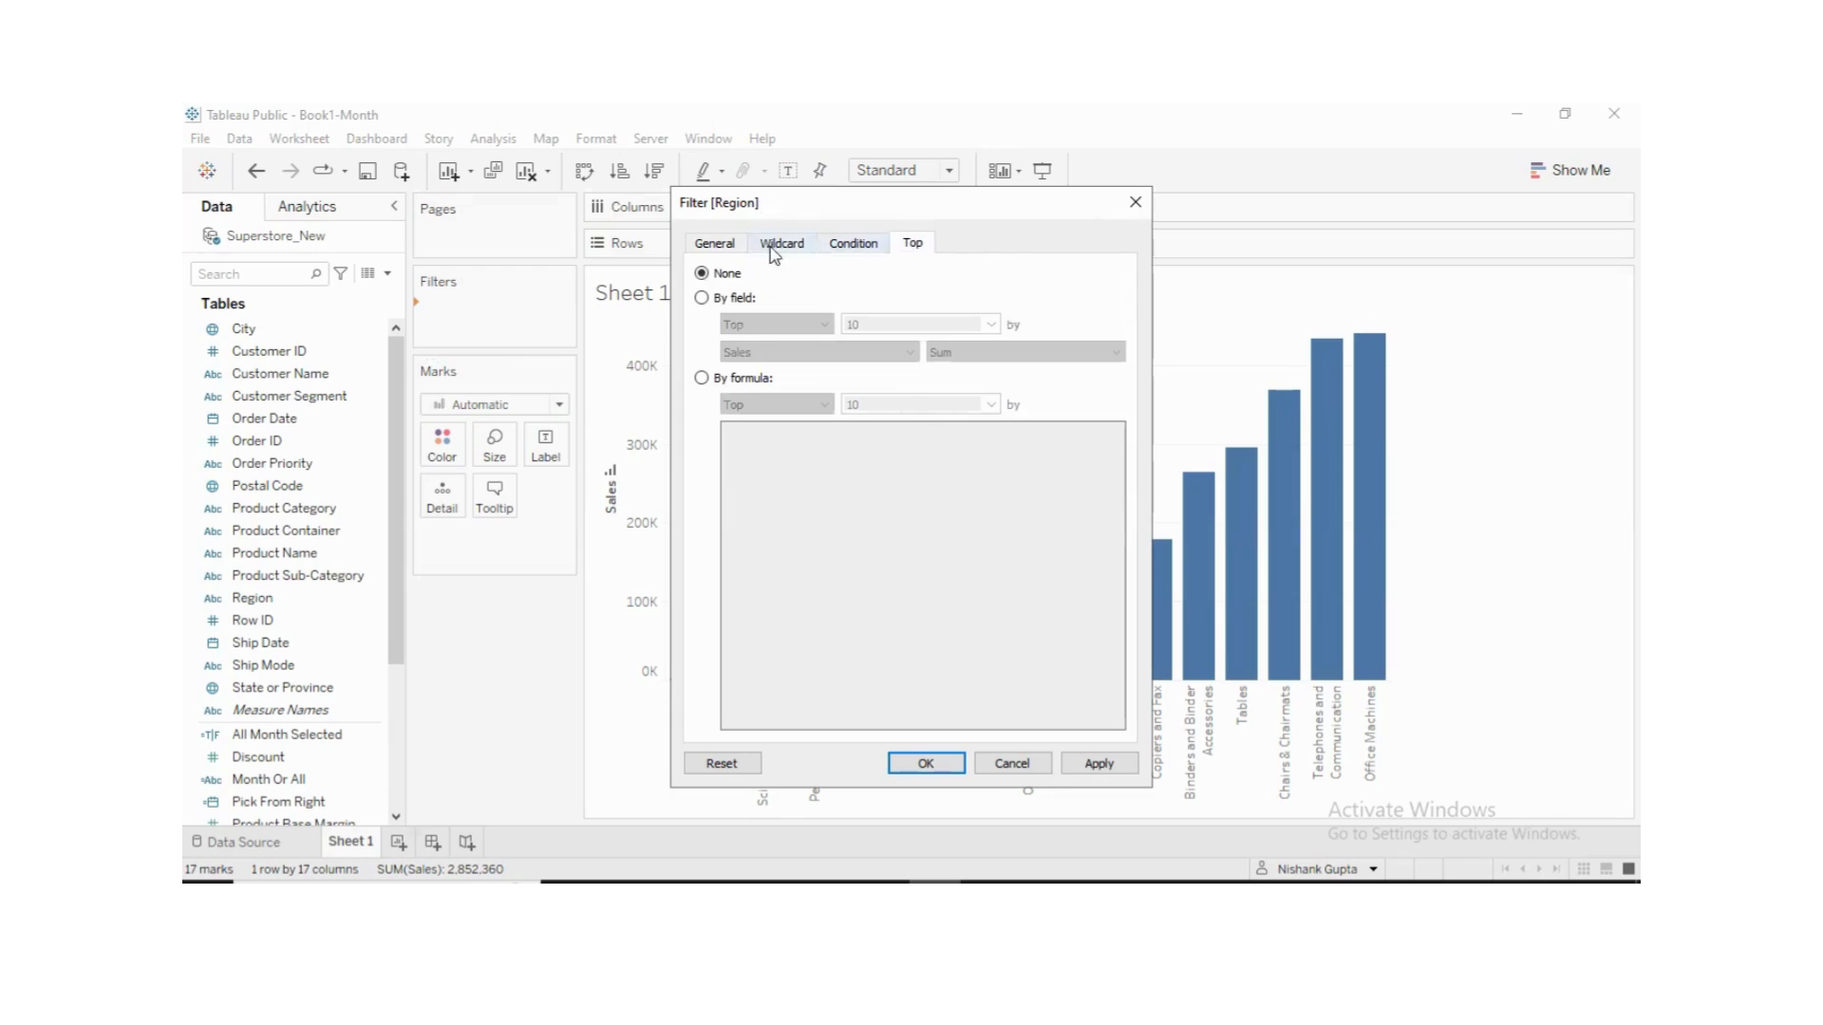
{"action": "left_click", "coordinate": [713, 245]}
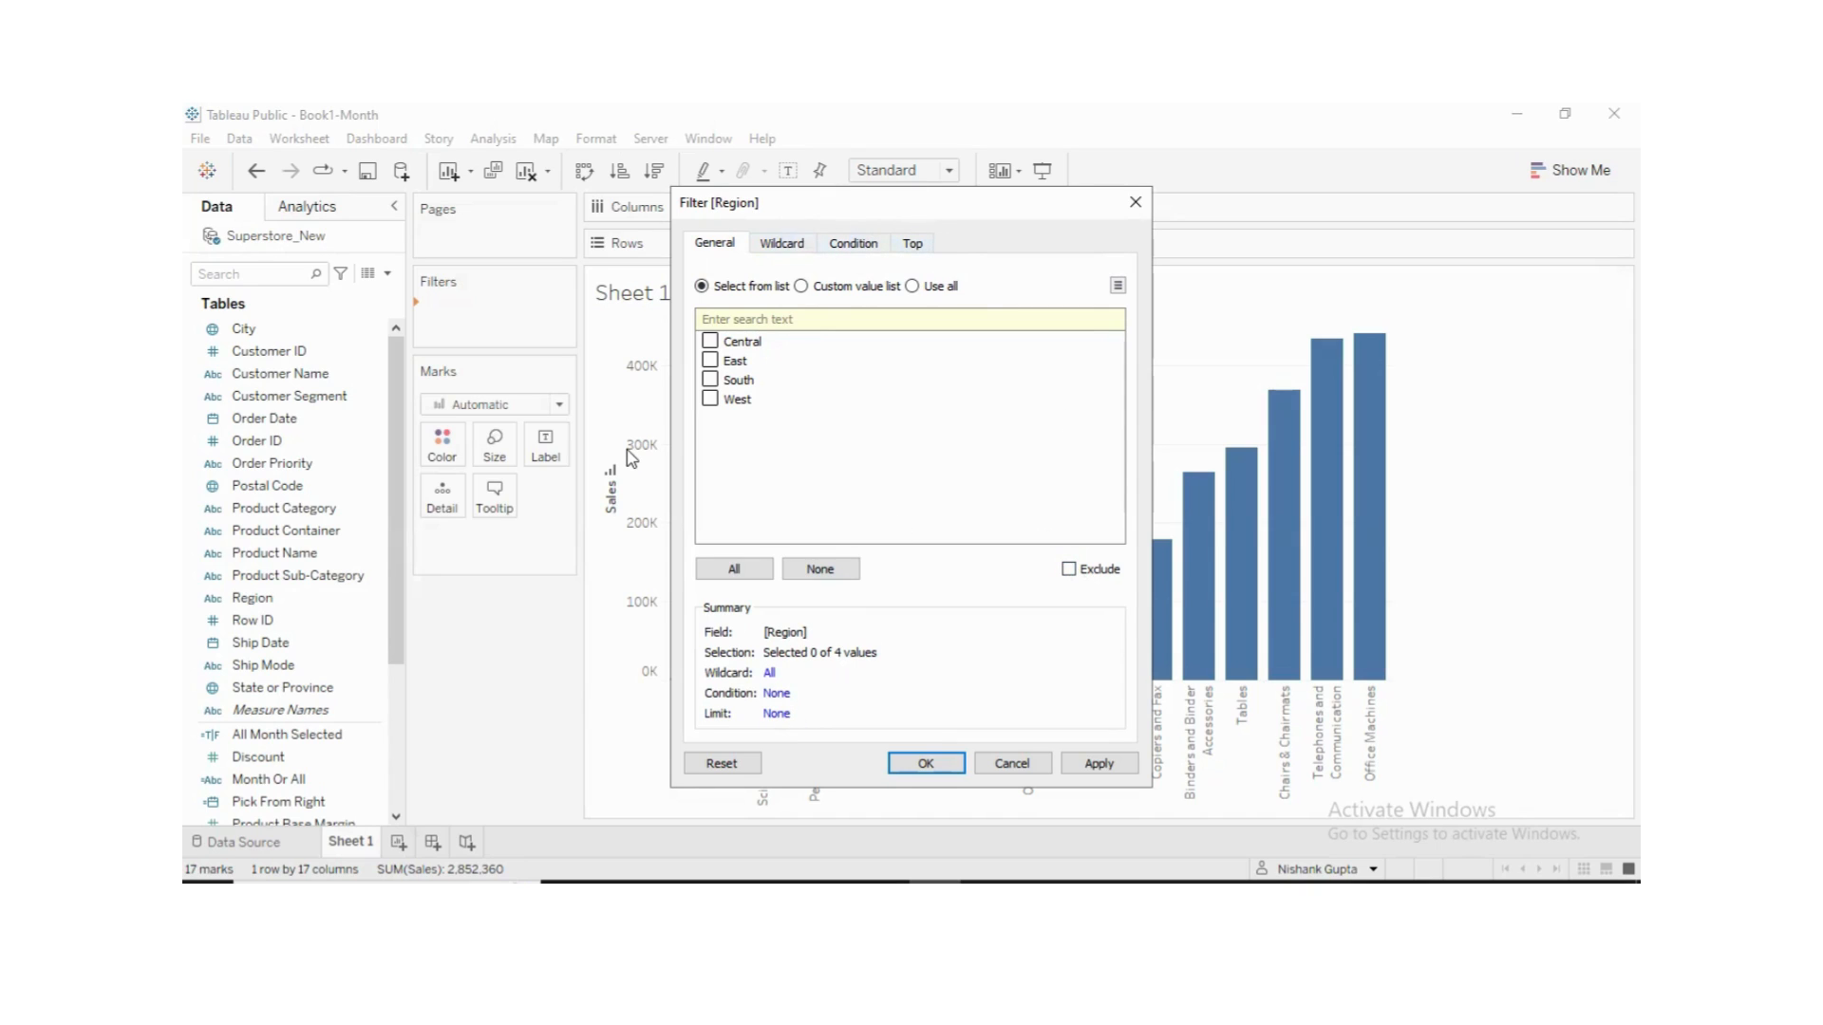
{"action": "left_click", "coordinate": [1069, 569]}
{"action": "left_click", "coordinate": [1069, 569]}
{"action": "left_click", "coordinate": [1011, 762]}
- View the description of the Region field, including its domain members, and close it
{"action": "right_click", "coordinate": [368, 600]}
{"action": "key", "text": "Escape"}
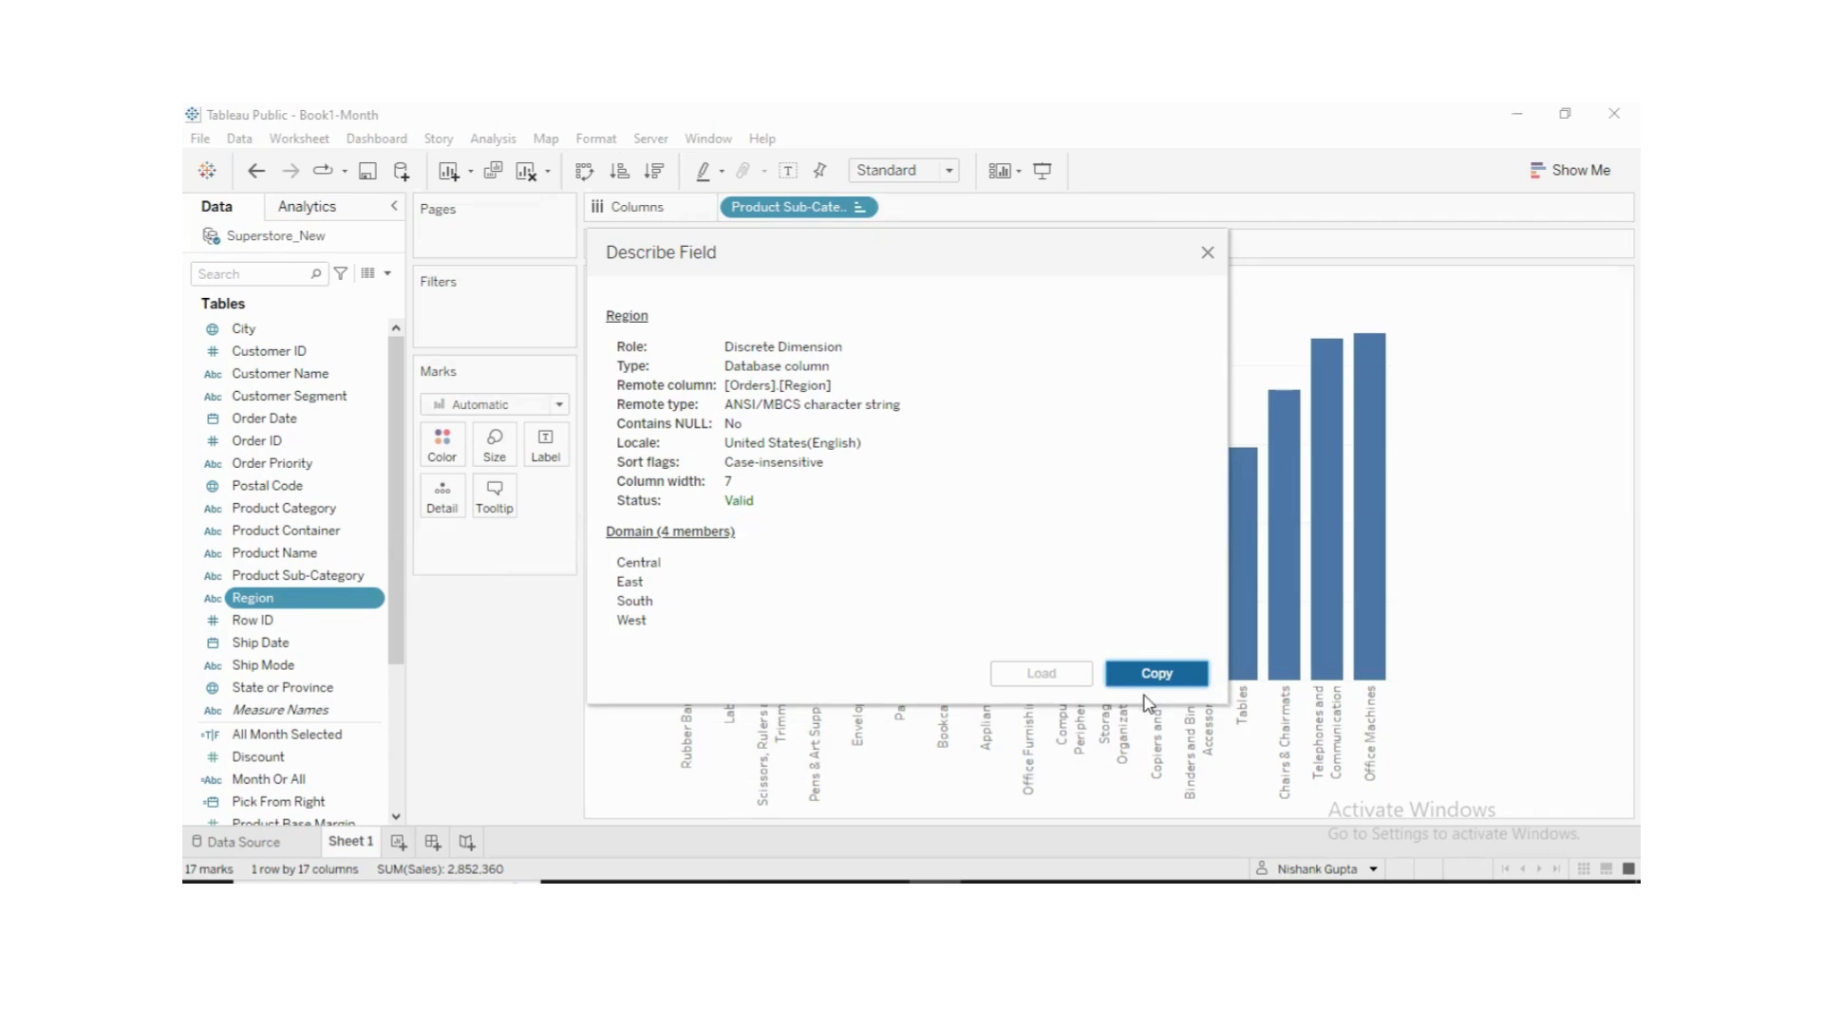
{"action": "left_click", "coordinate": [1206, 257]}
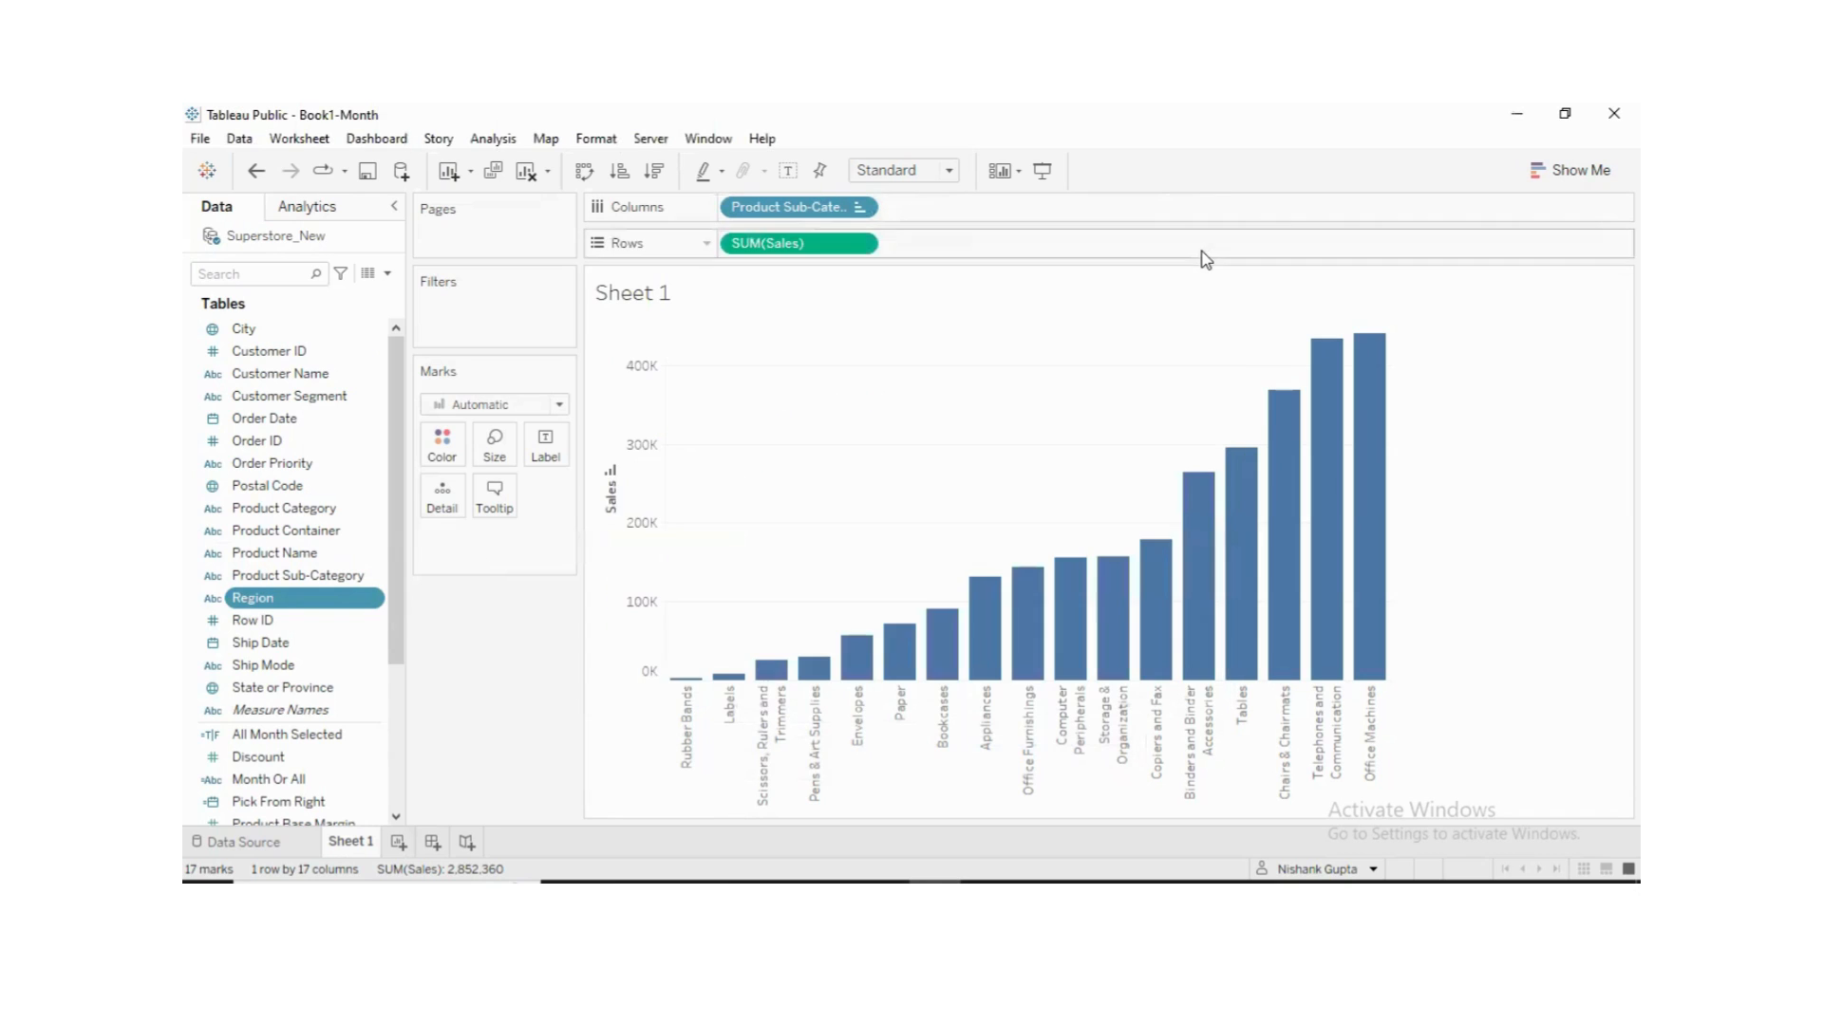
- Filter the sheet by Region with Central, East, South and West all selected, and show the filter control beside the chart
{"action": "left_click_drag", "start_coordinate": [252, 599], "coordinate": [465, 300]}
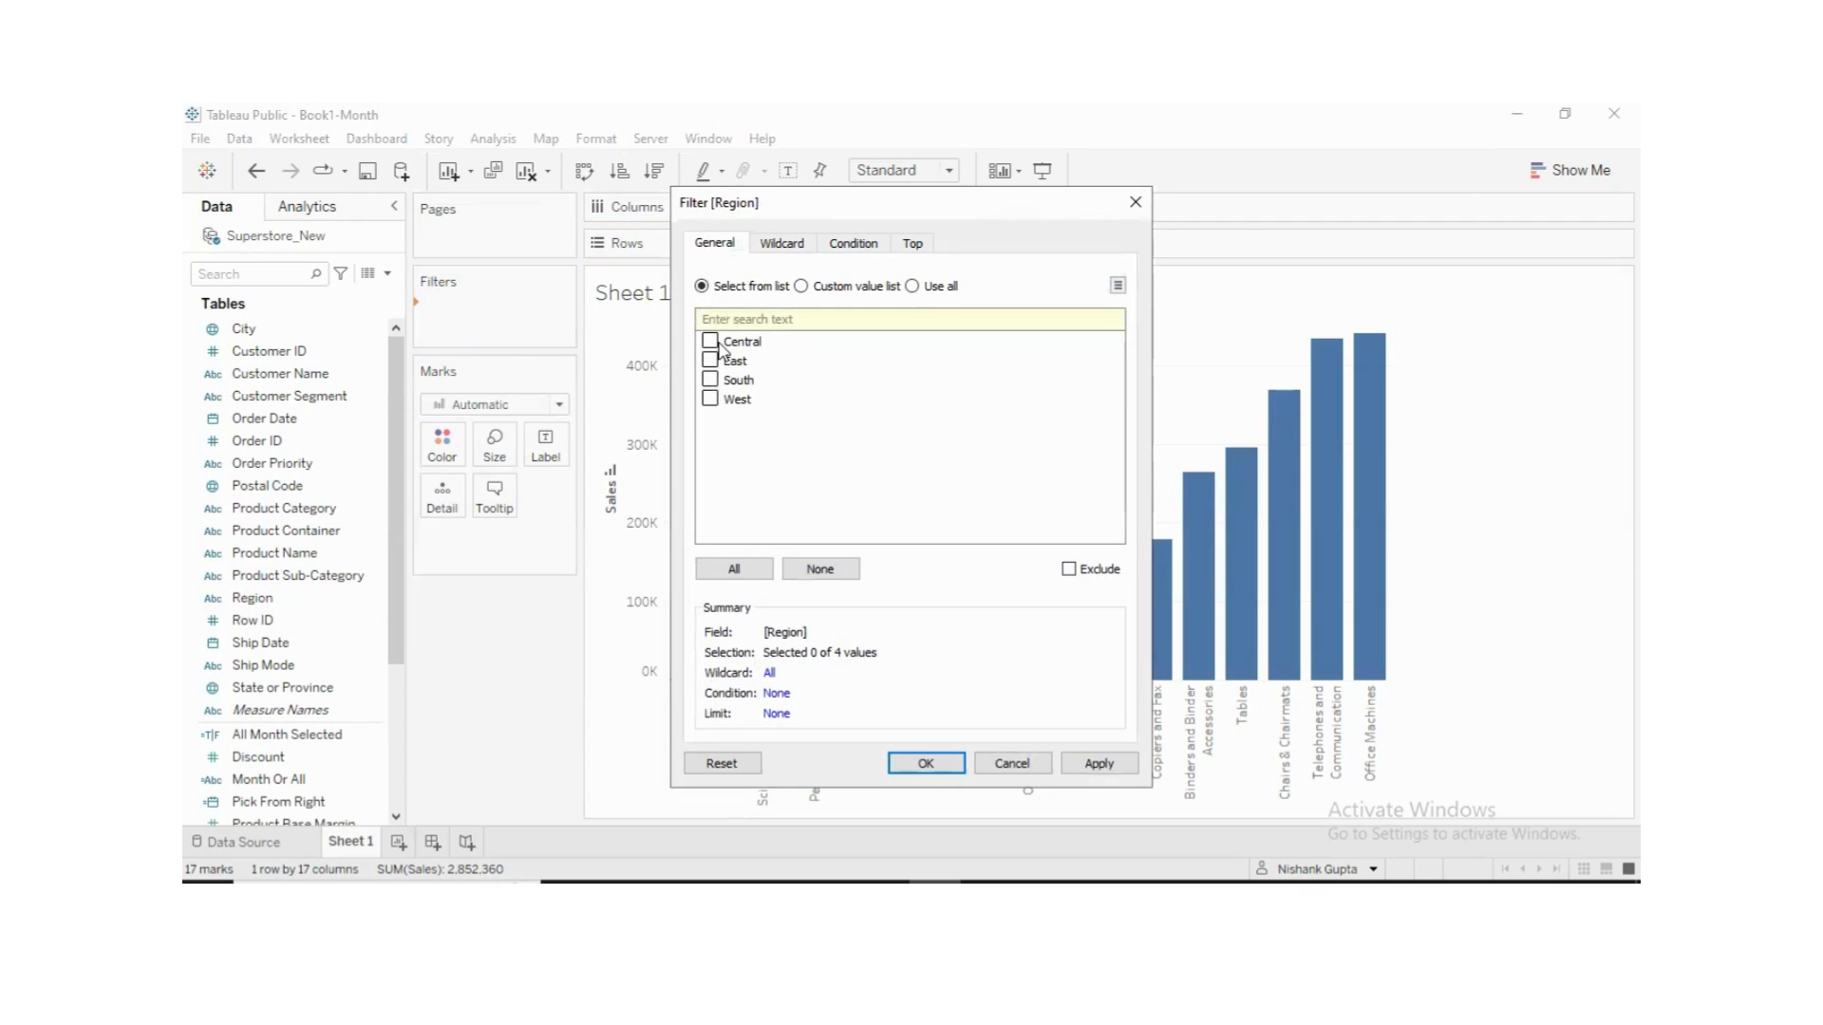
{"action": "left_click", "coordinate": [726, 574]}
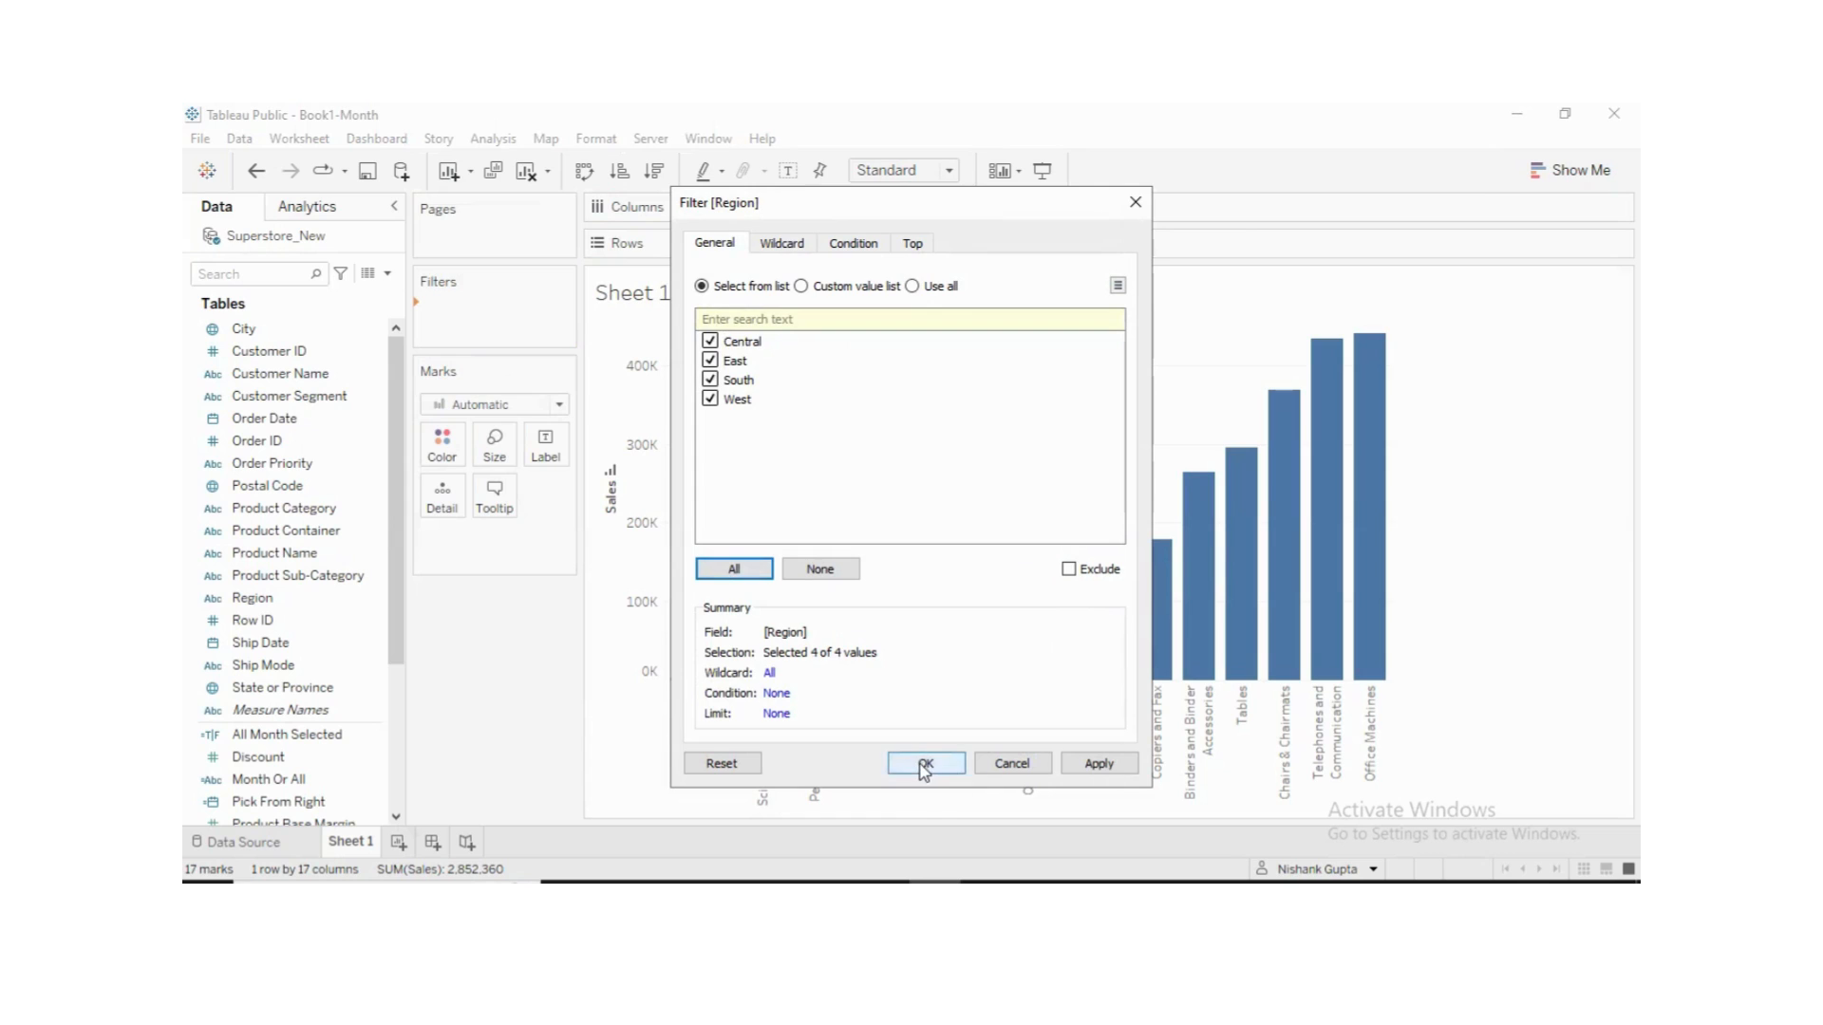
{"action": "left_click", "coordinate": [1101, 765]}
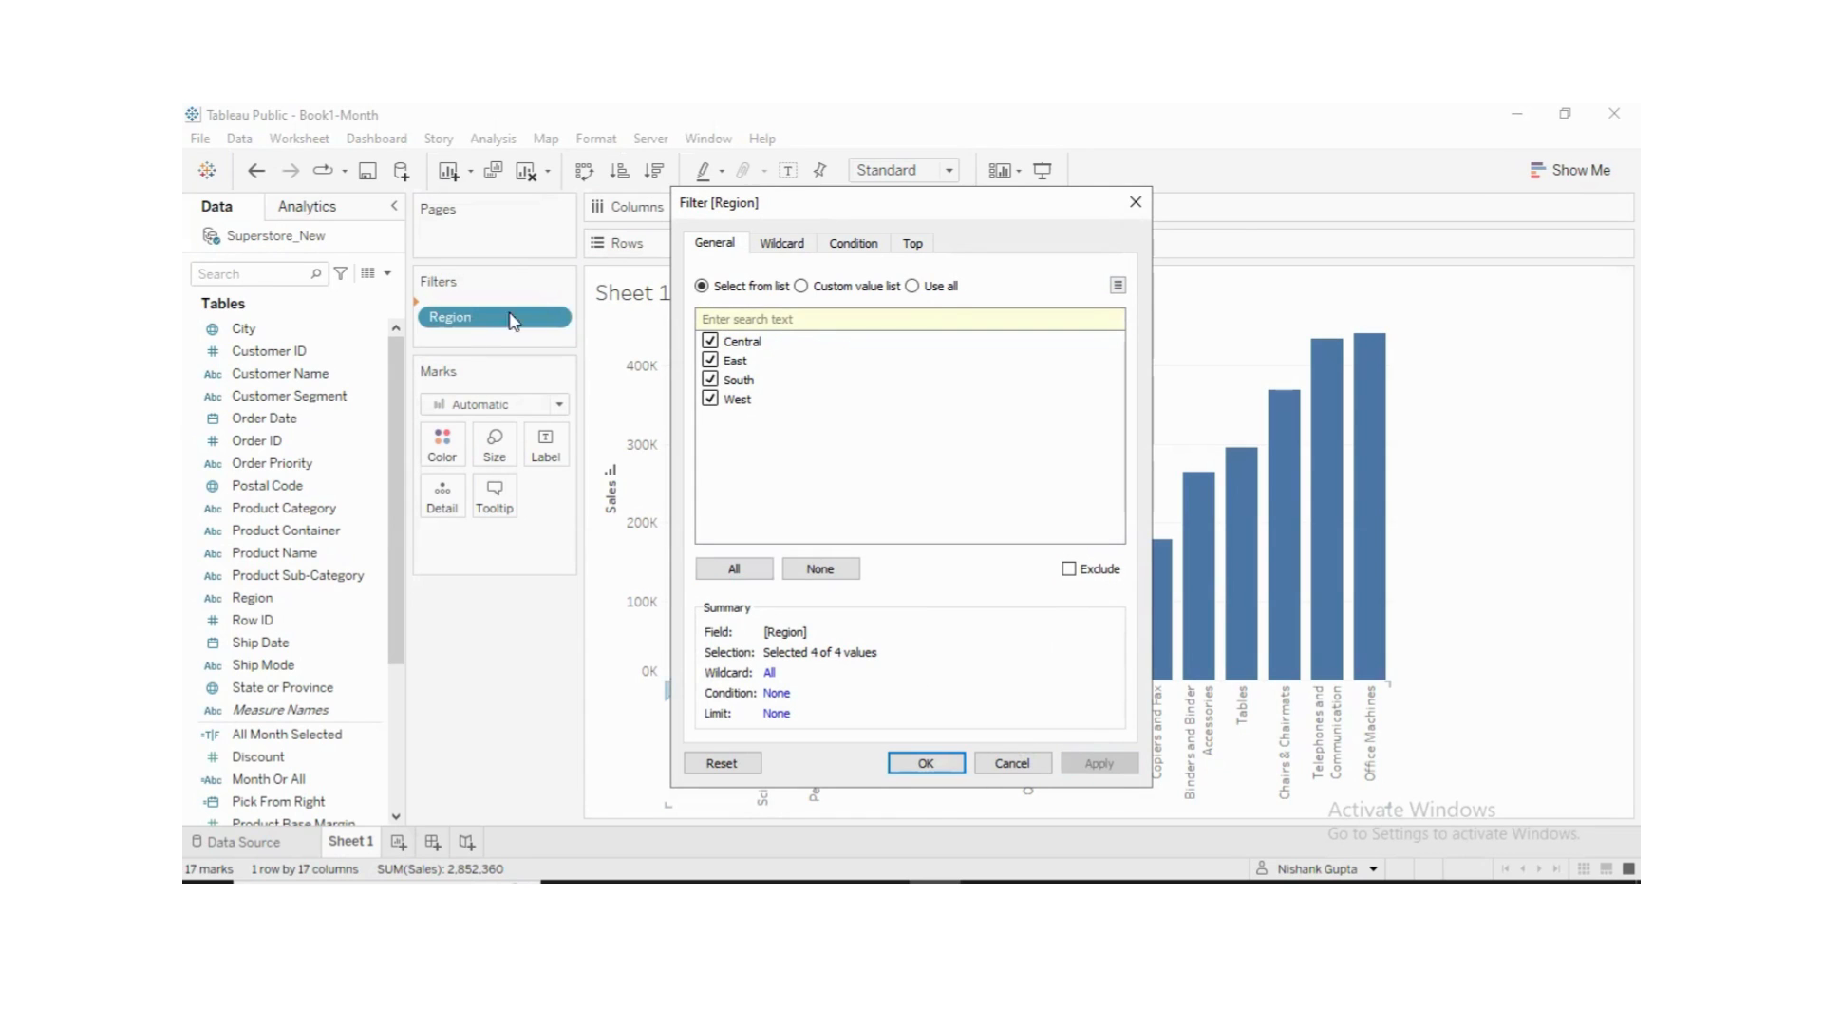
{"action": "left_click", "coordinate": [923, 763]}
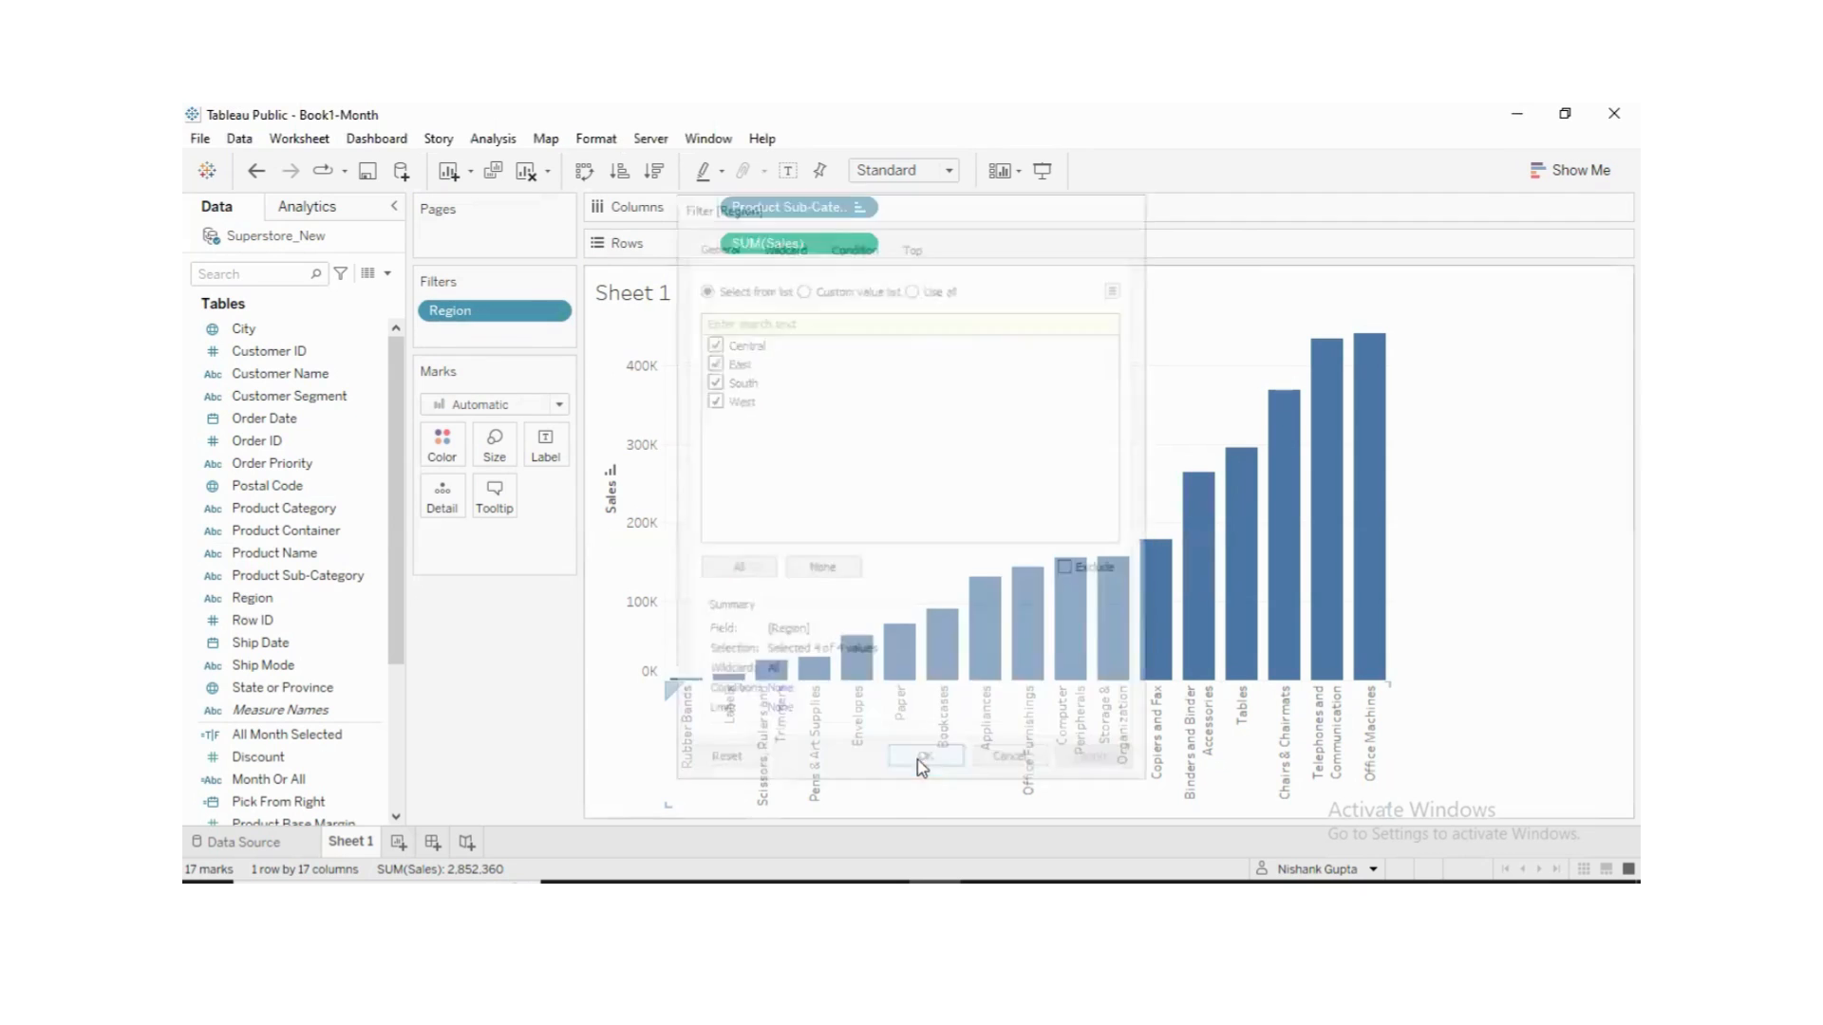
{"action": "left_click", "coordinate": [551, 314]}
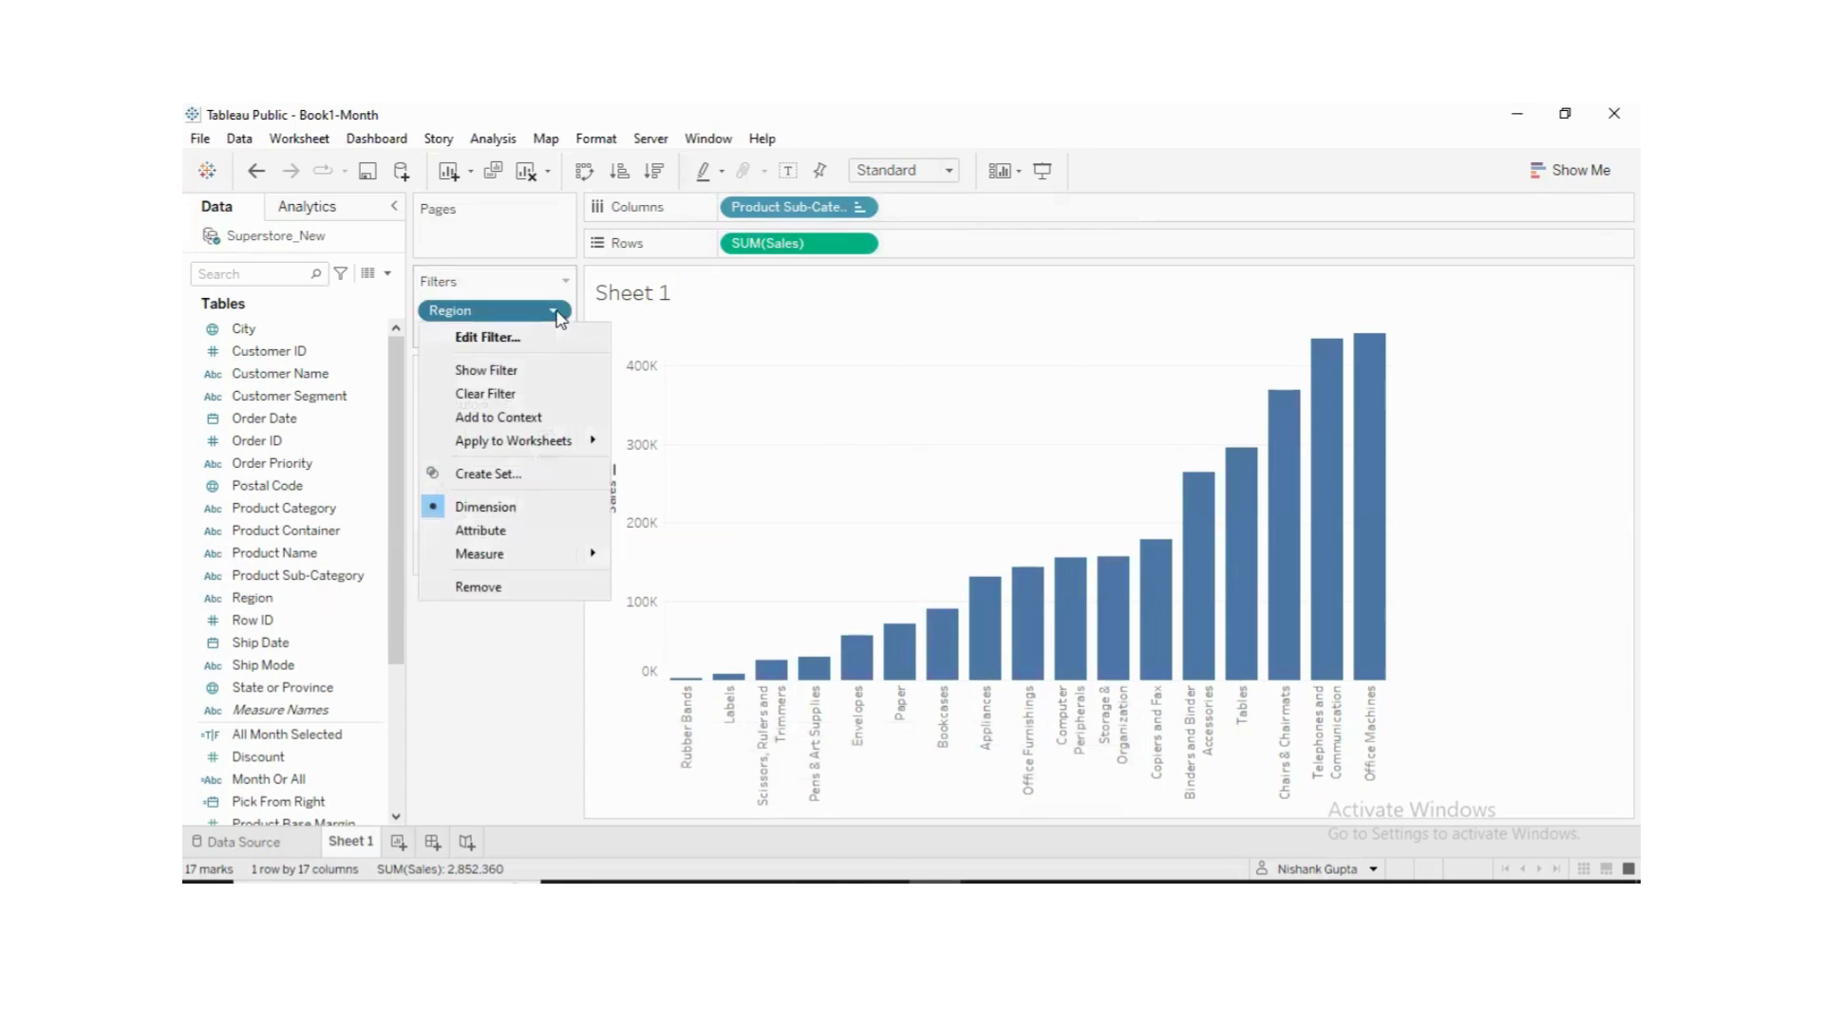
{"action": "left_click", "coordinate": [517, 372]}
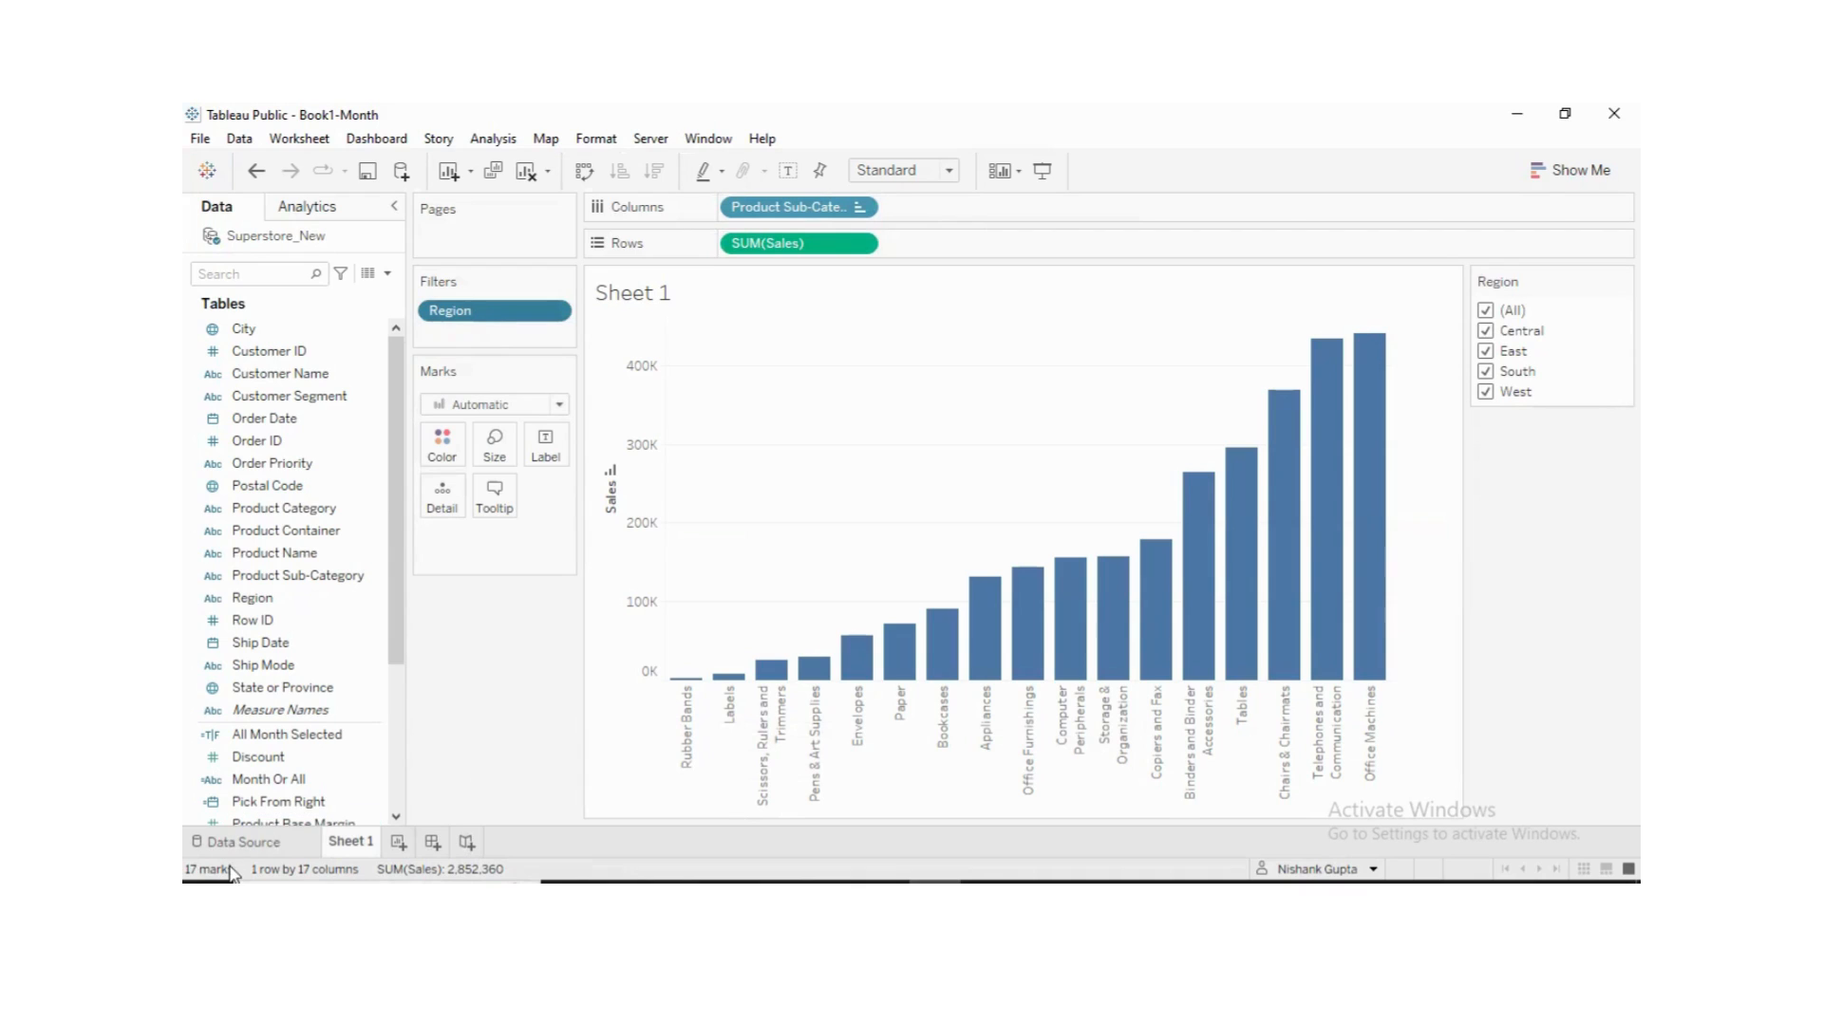
- Exclude Central and East from the chart with the Region filter, and include both regions again
{"action": "mouse_move", "coordinate": [692, 680]}
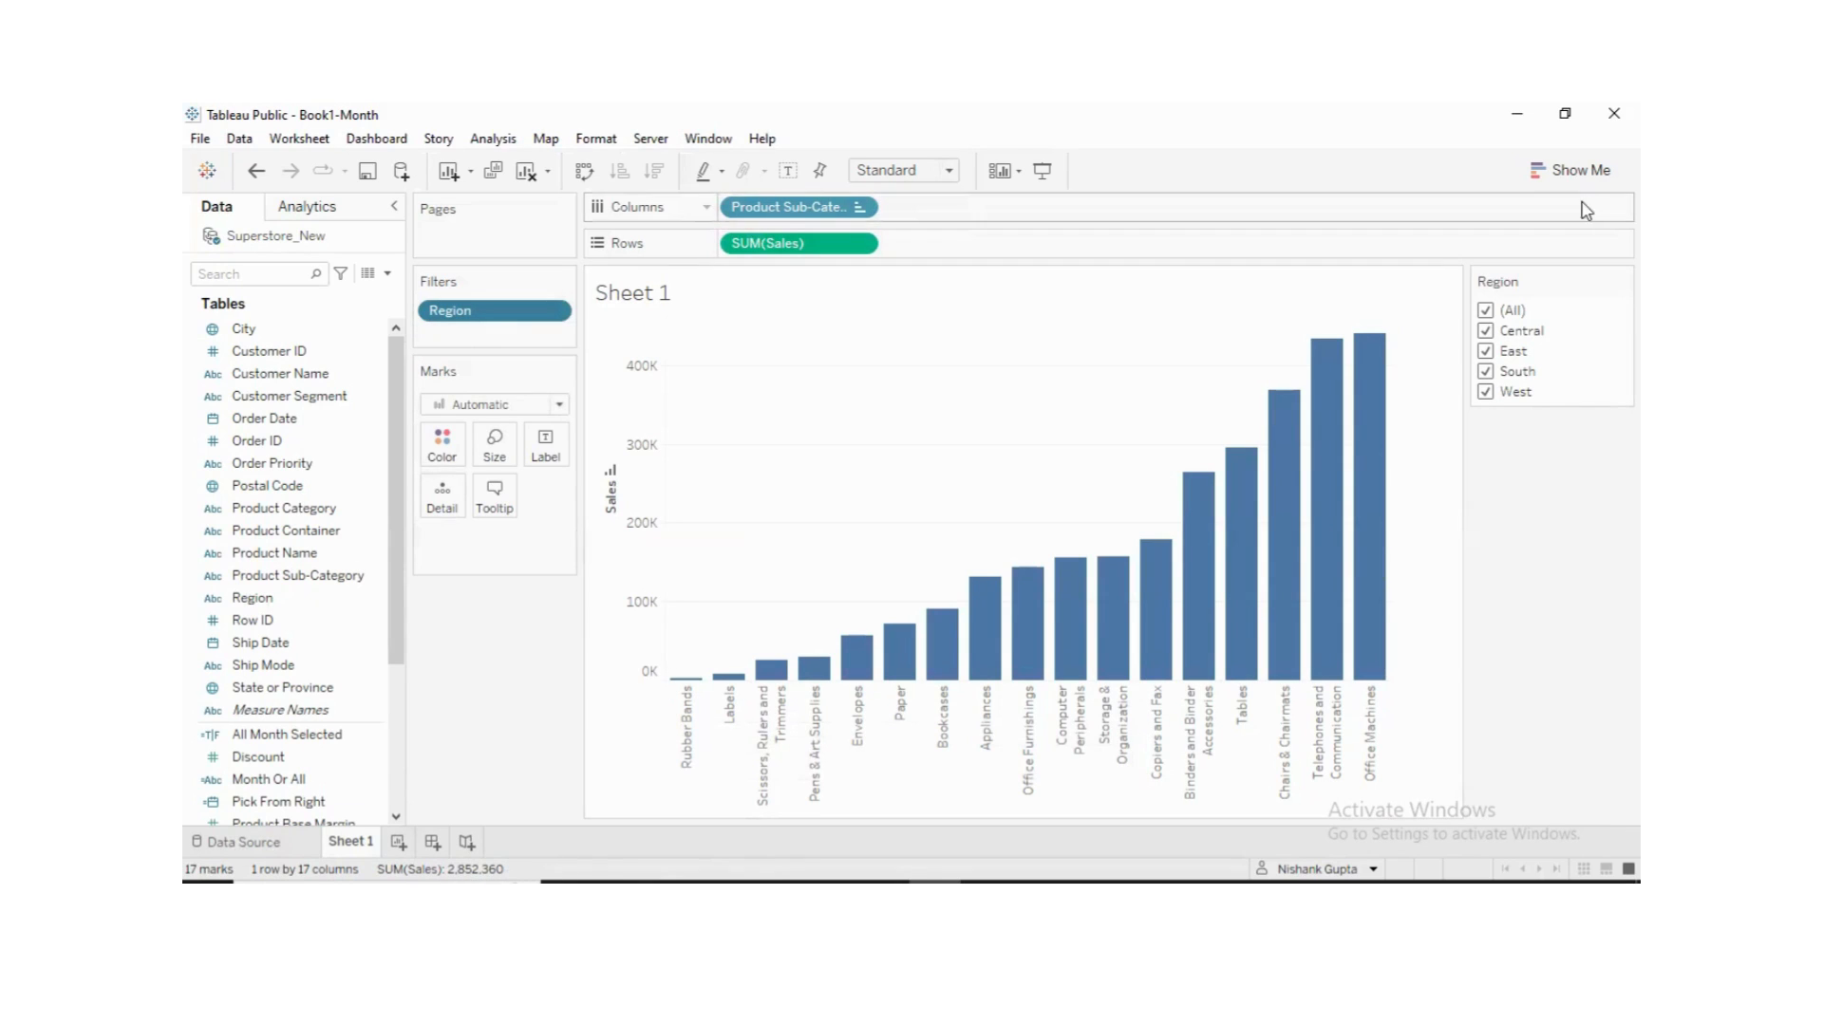
{"action": "left_click", "coordinate": [1485, 331]}
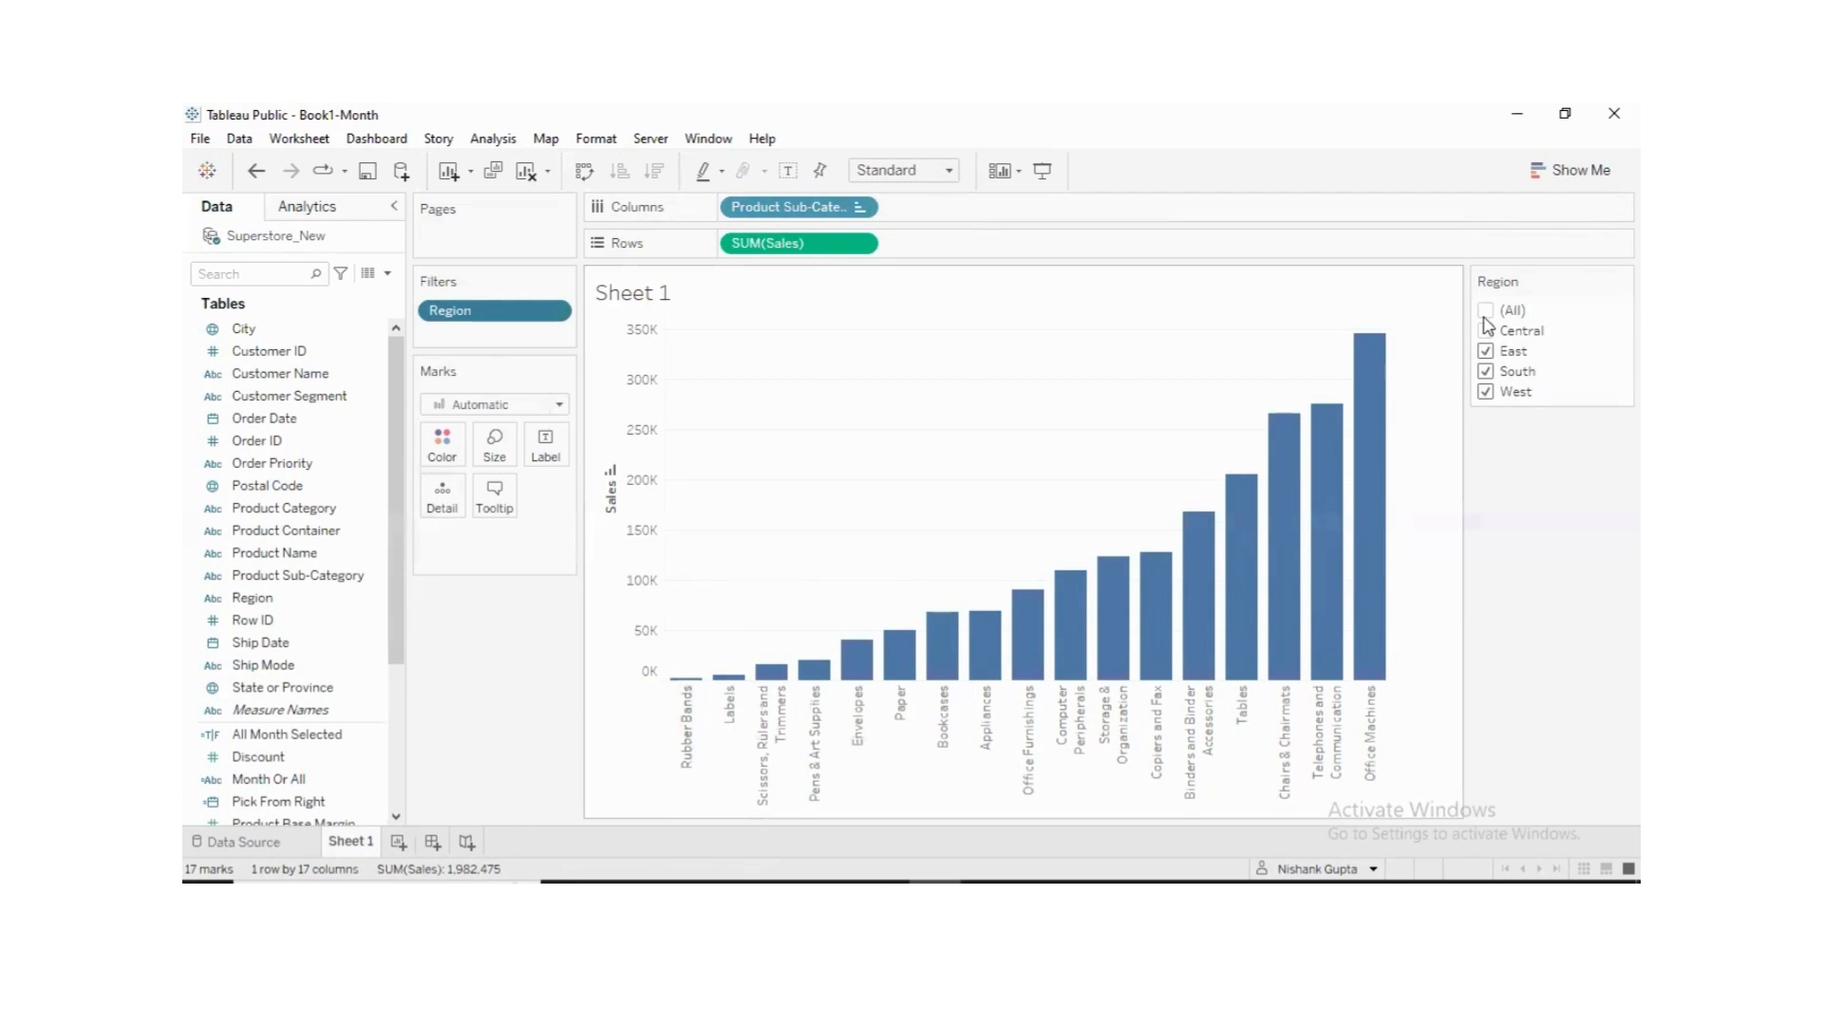
{"action": "left_click", "coordinate": [1487, 352]}
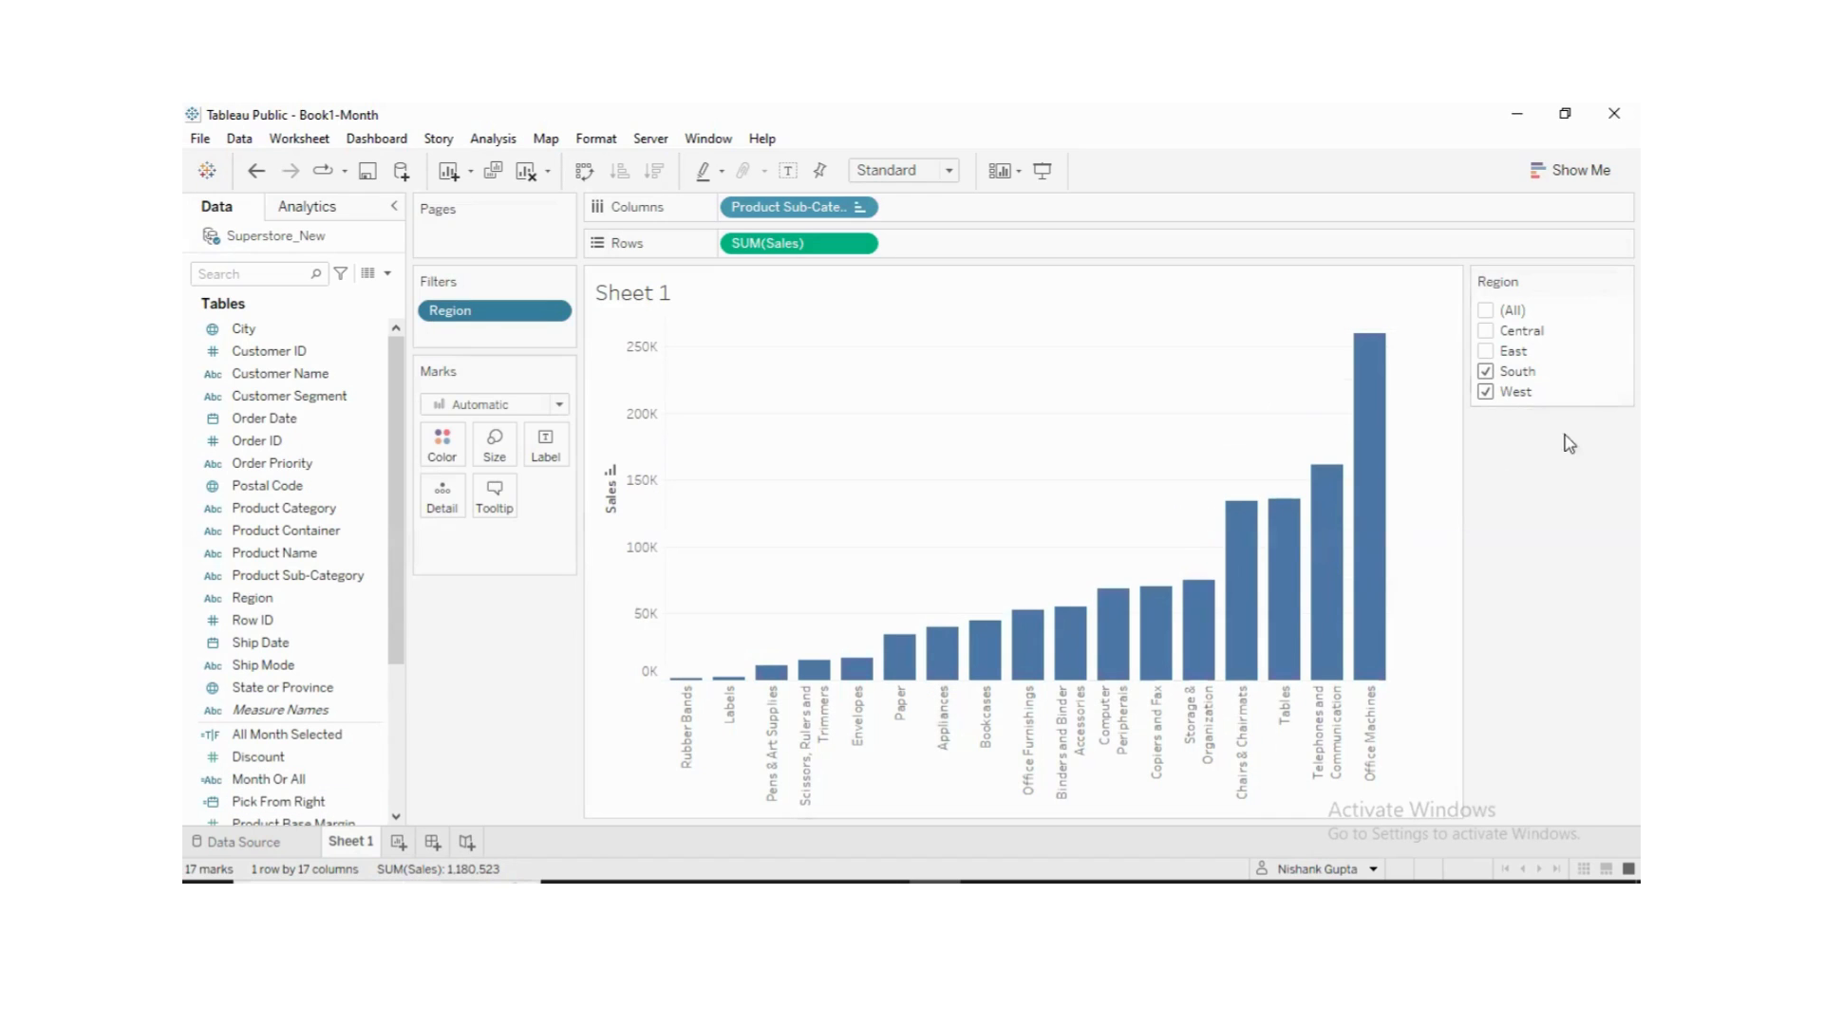
{"action": "left_click", "coordinate": [1487, 351]}
{"action": "left_click", "coordinate": [1487, 331]}
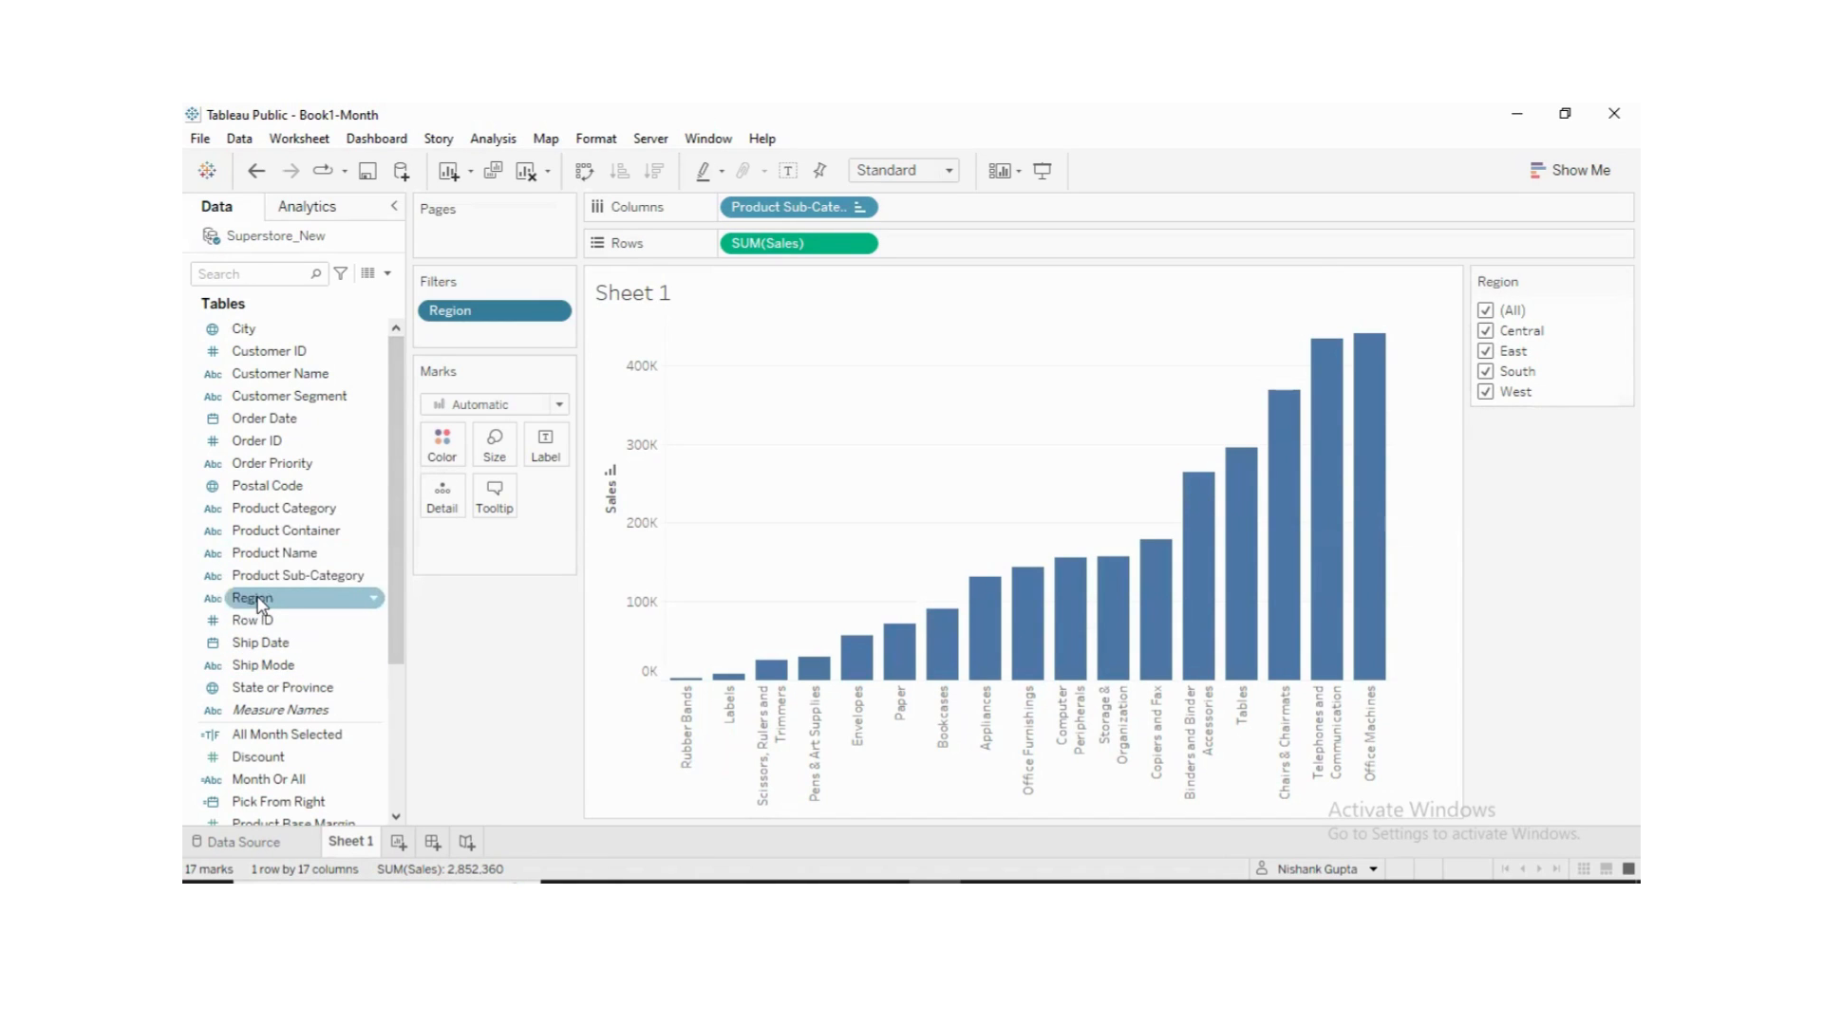
- Color the bars by Region and exclude Central and West with the Region filter
{"action": "left_click_drag", "start_coordinate": [260, 605], "coordinate": [436, 444]}
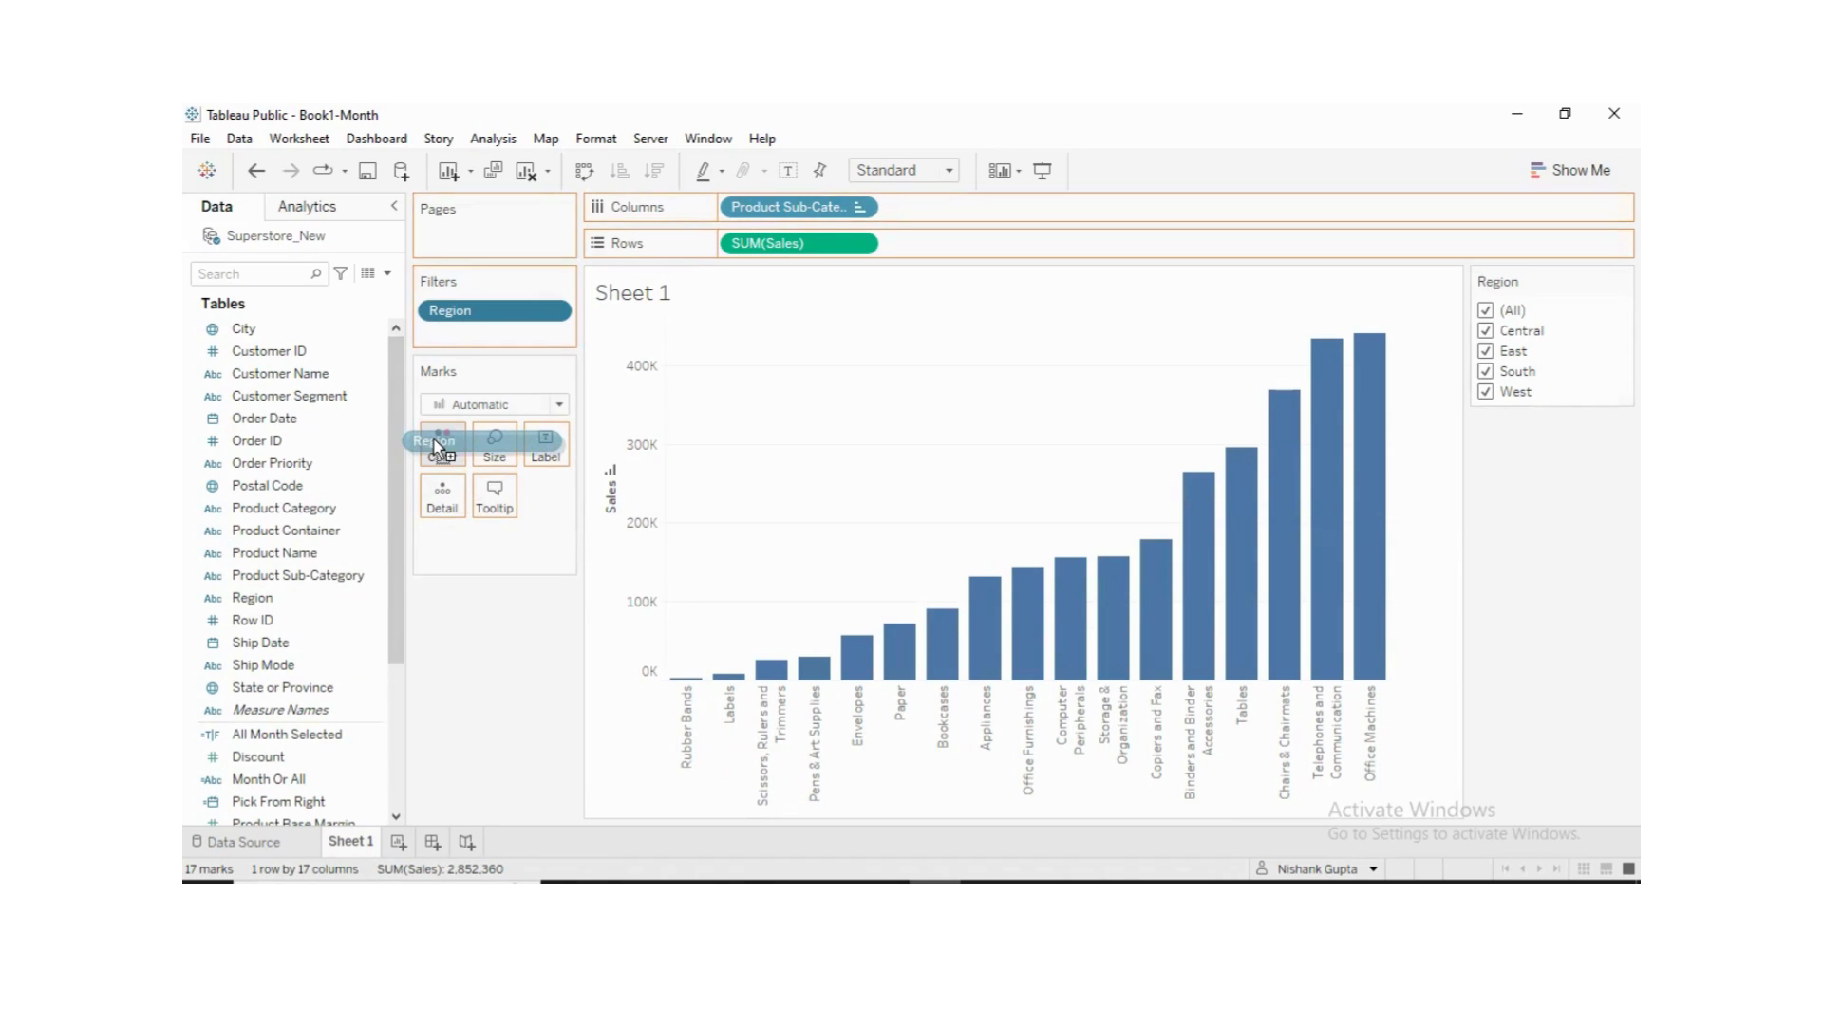
{"action": "left_click_drag", "start_coordinate": [436, 445], "coordinate": [439, 445]}
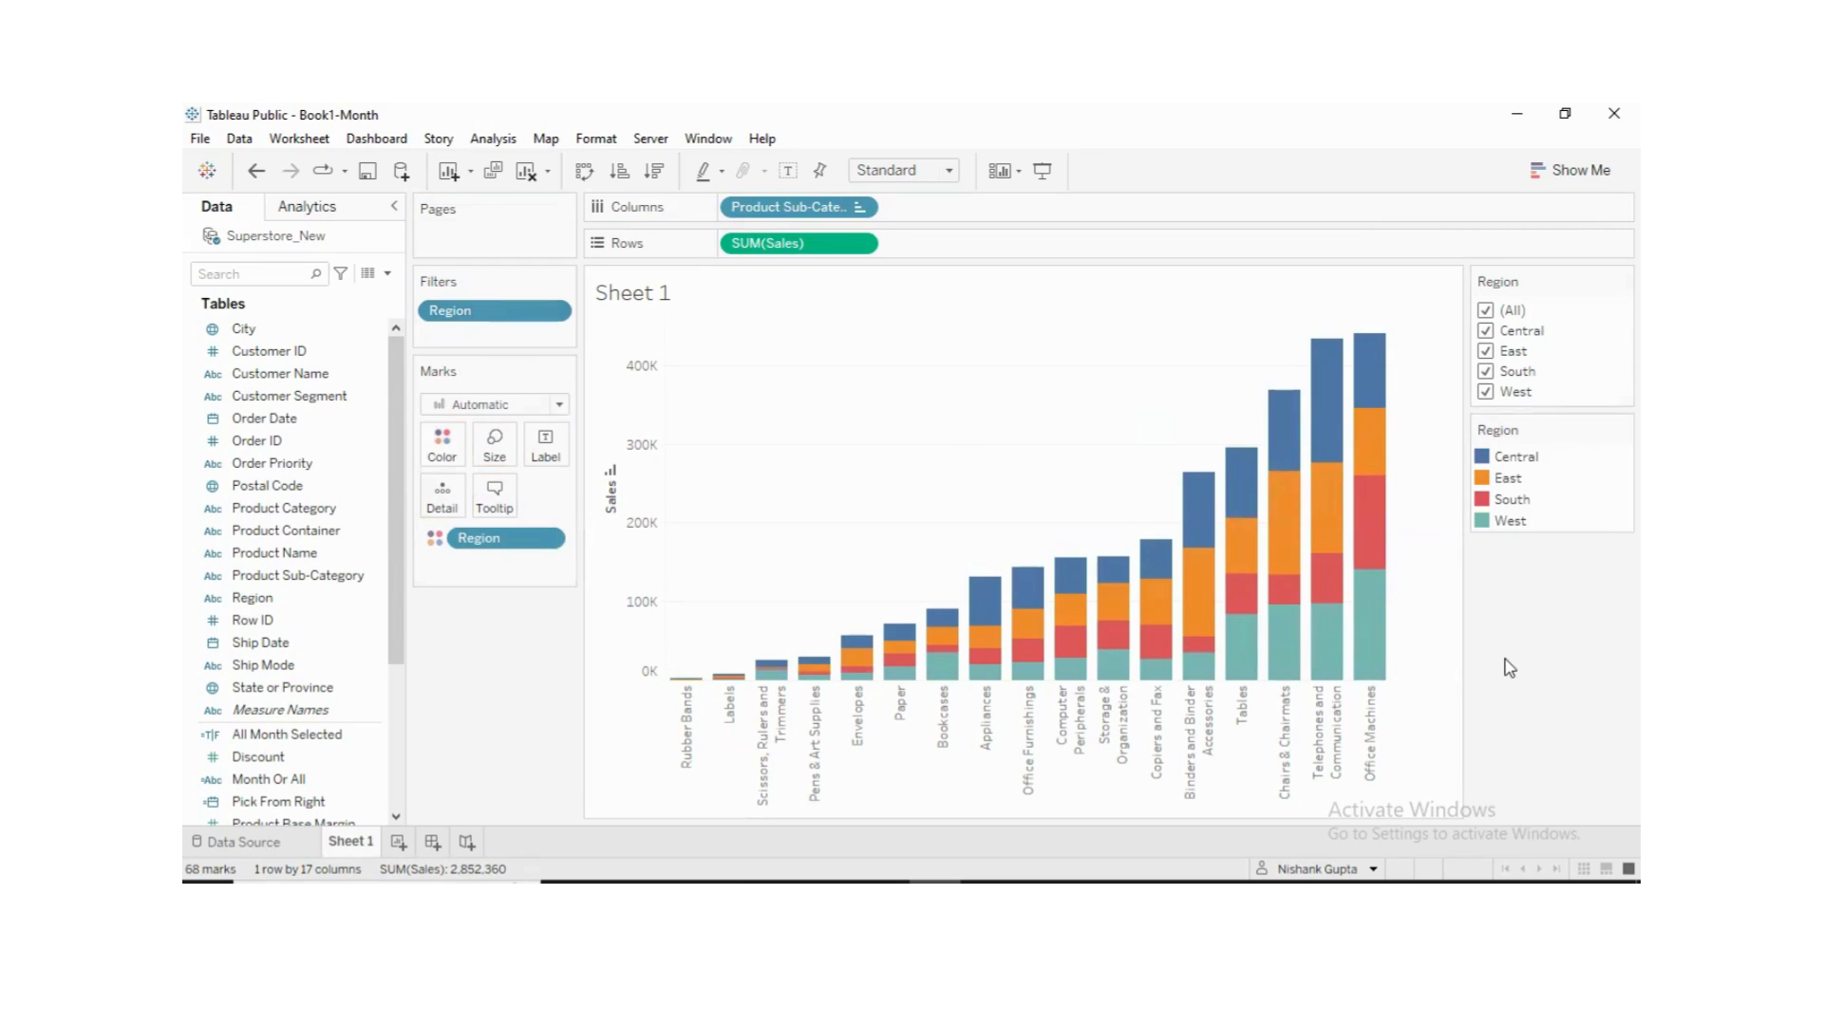
{"action": "left_click", "coordinate": [1486, 331]}
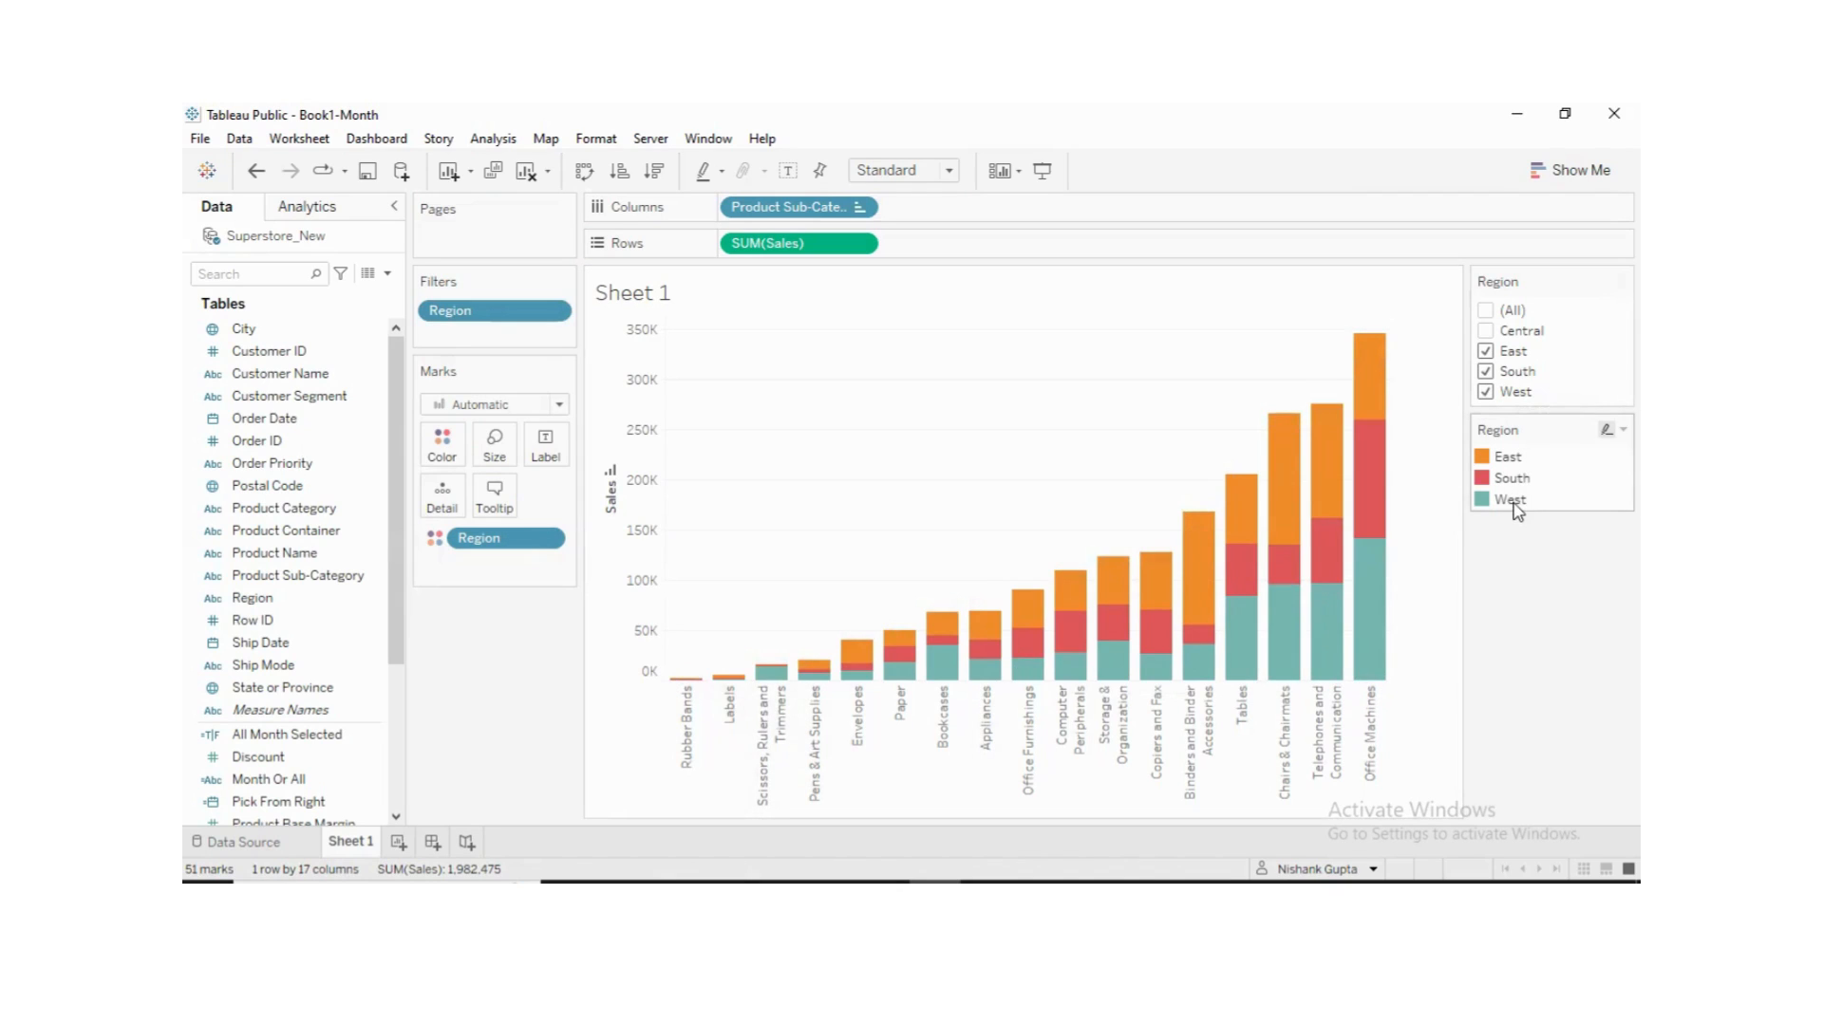
{"action": "left_click", "coordinate": [1486, 392]}
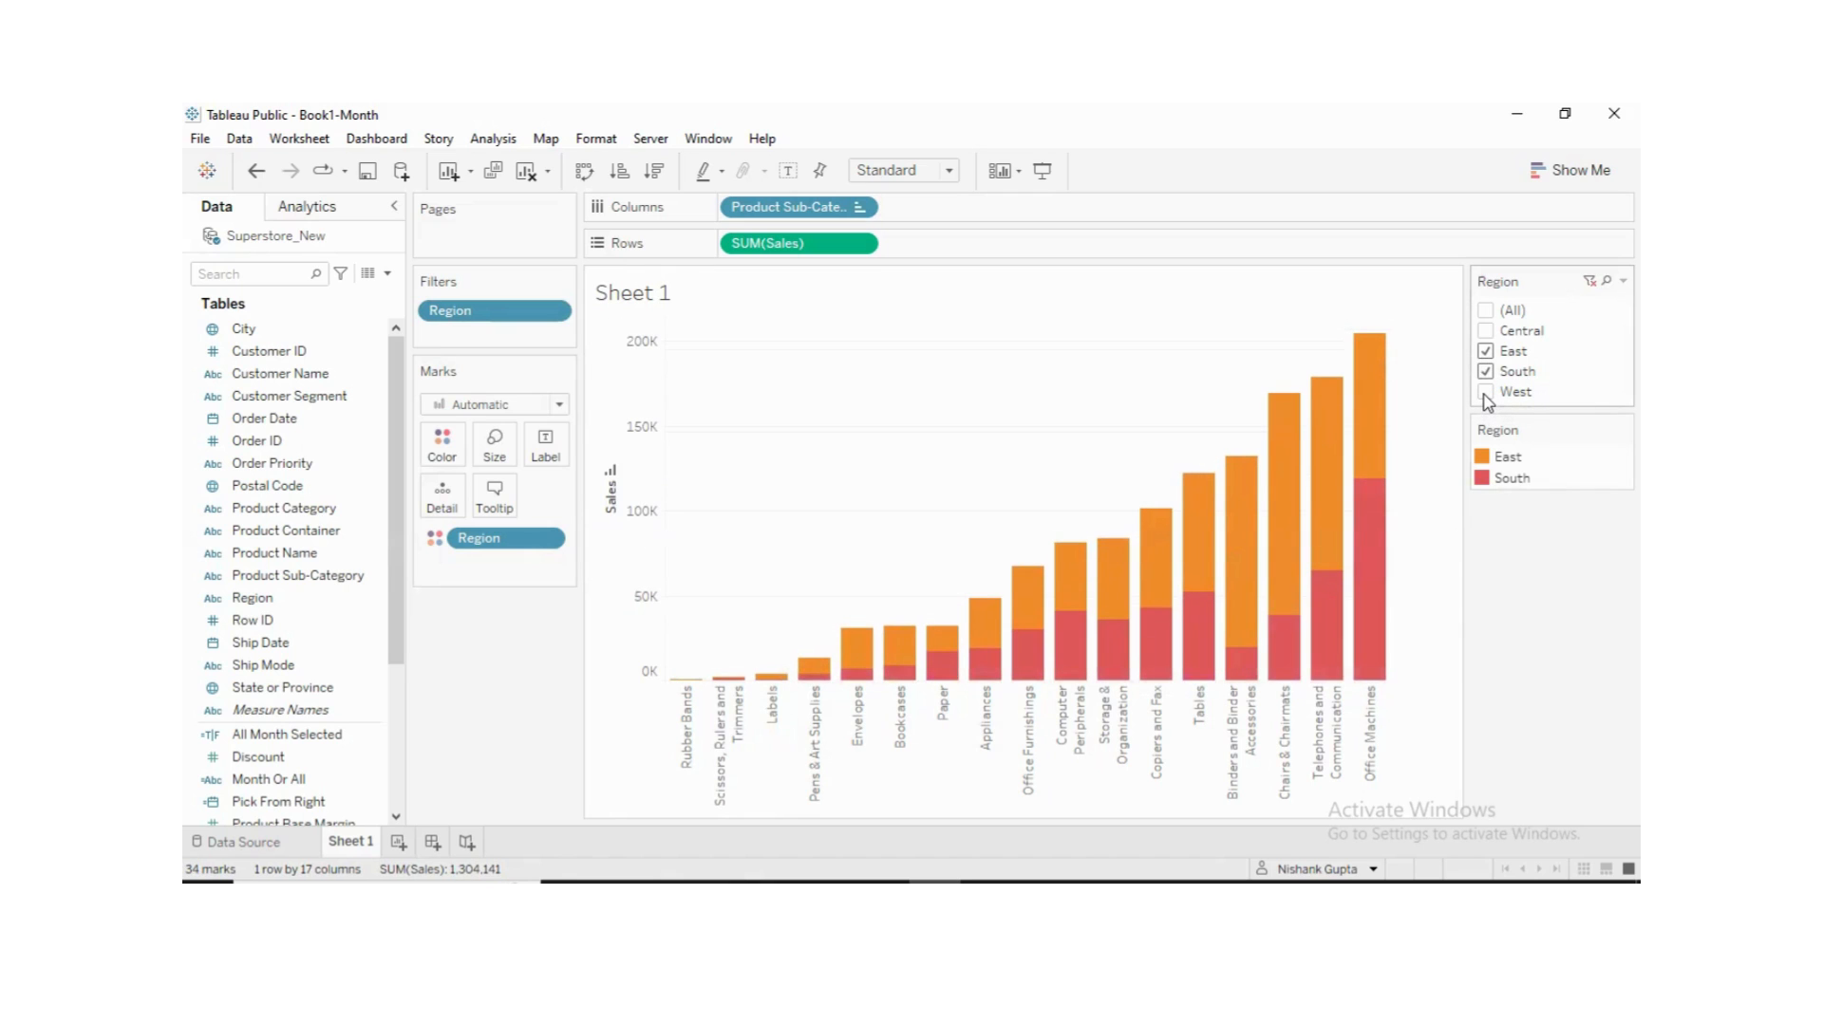
- Include all four regions in the chart again and set the Region filter to select its values from a list
{"action": "left_click", "coordinate": [1486, 393]}
{"action": "left_click", "coordinate": [1486, 312]}
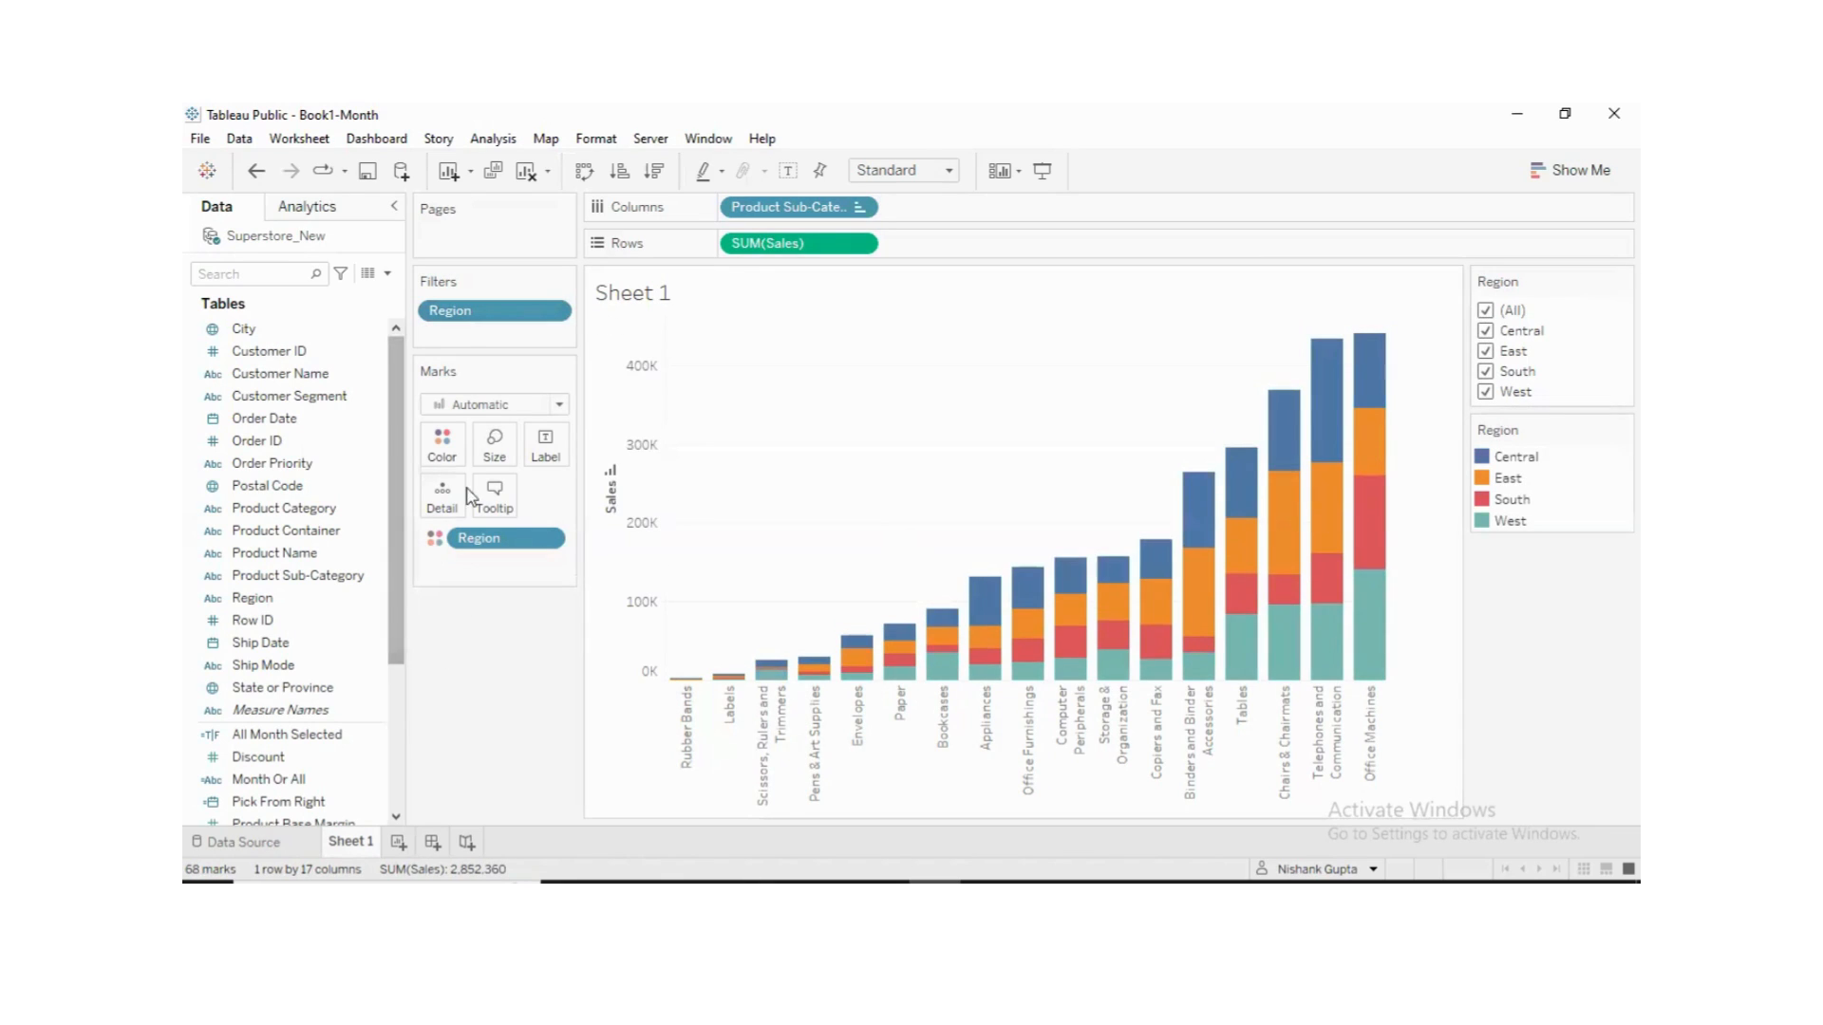
{"action": "left_click", "coordinate": [552, 314]}
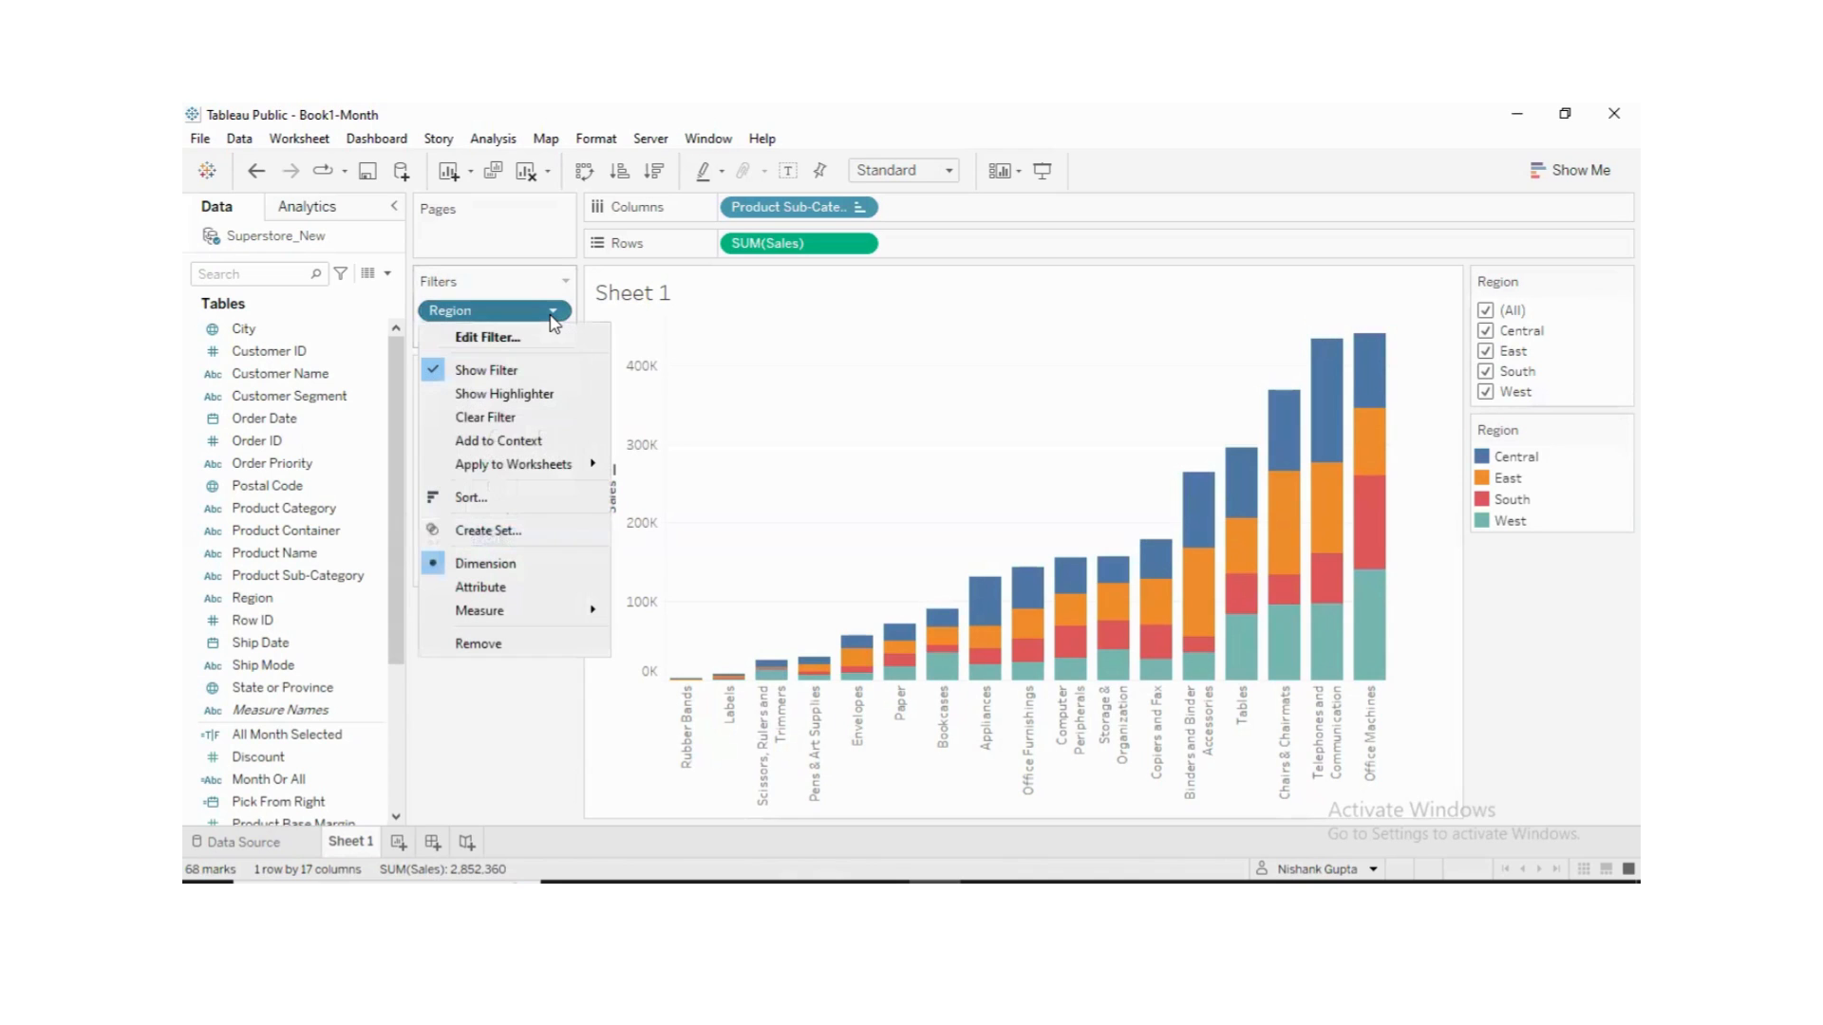
{"action": "left_click", "coordinate": [506, 342]}
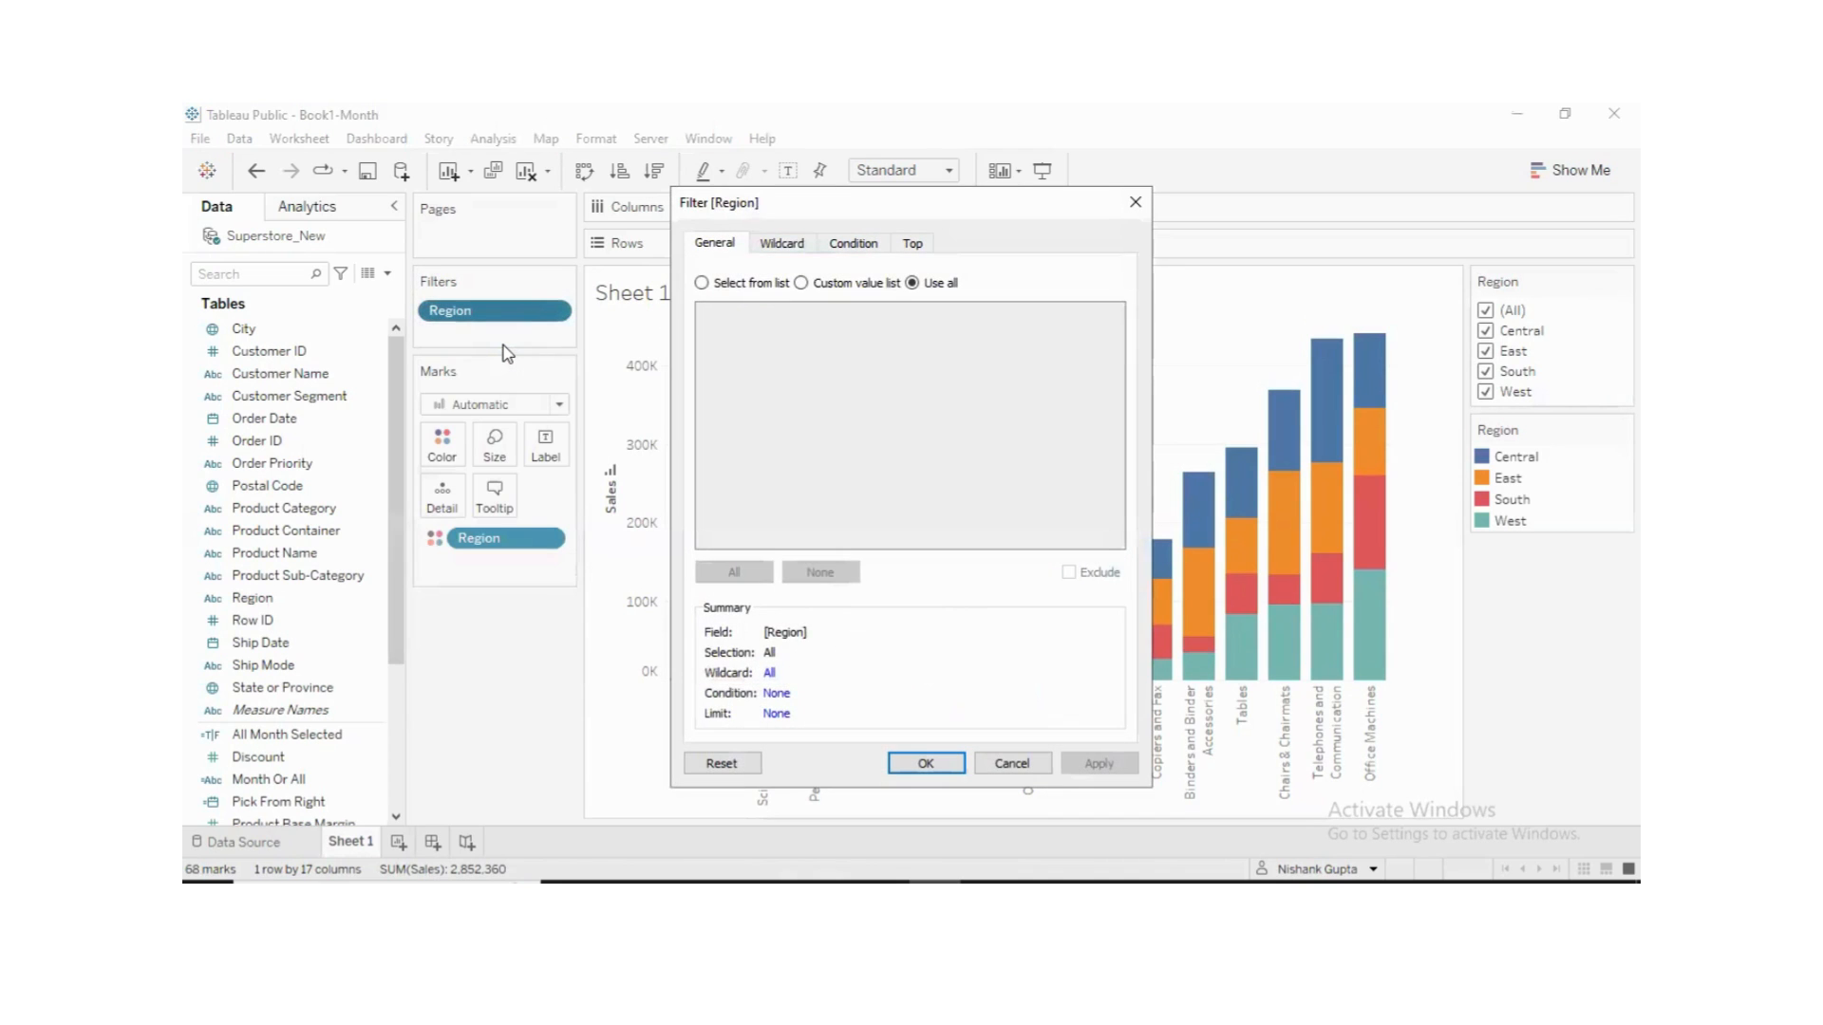
{"action": "left_click", "coordinate": [702, 284]}
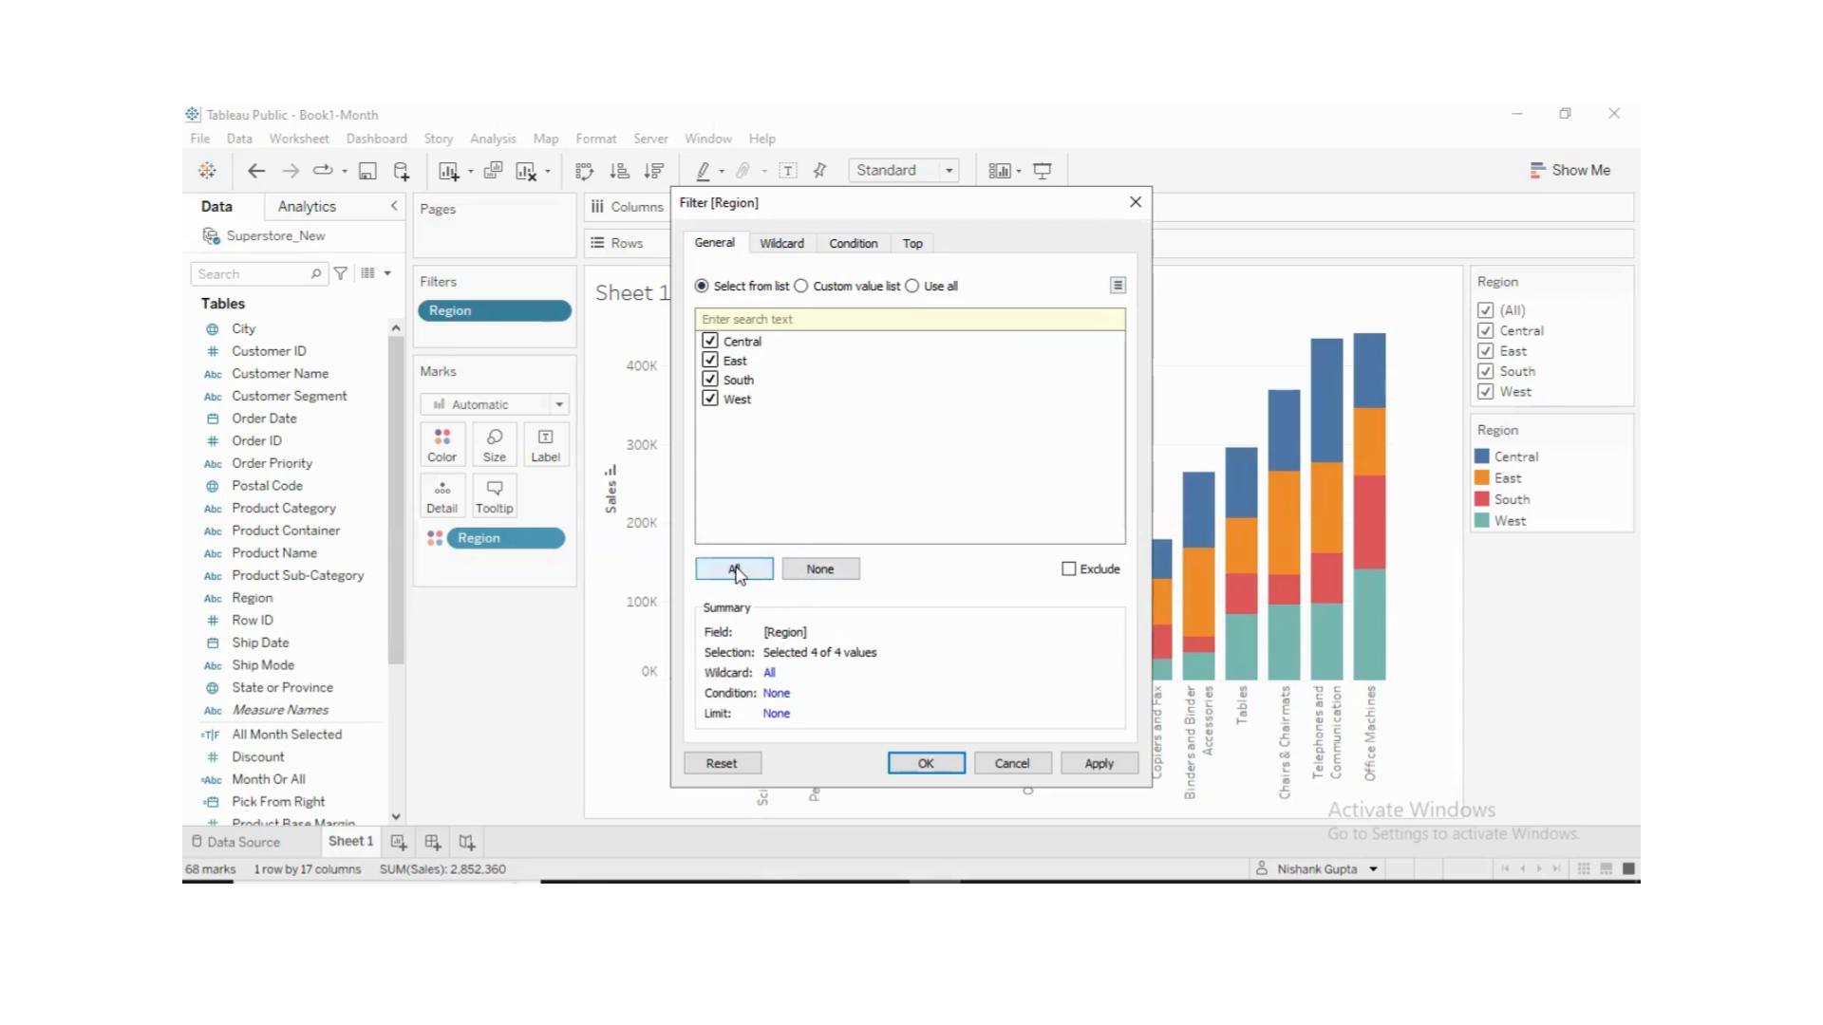
- Switch the Region filter to Exclude mode and apply it with only Central excluded
{"action": "left_click", "coordinate": [820, 570]}
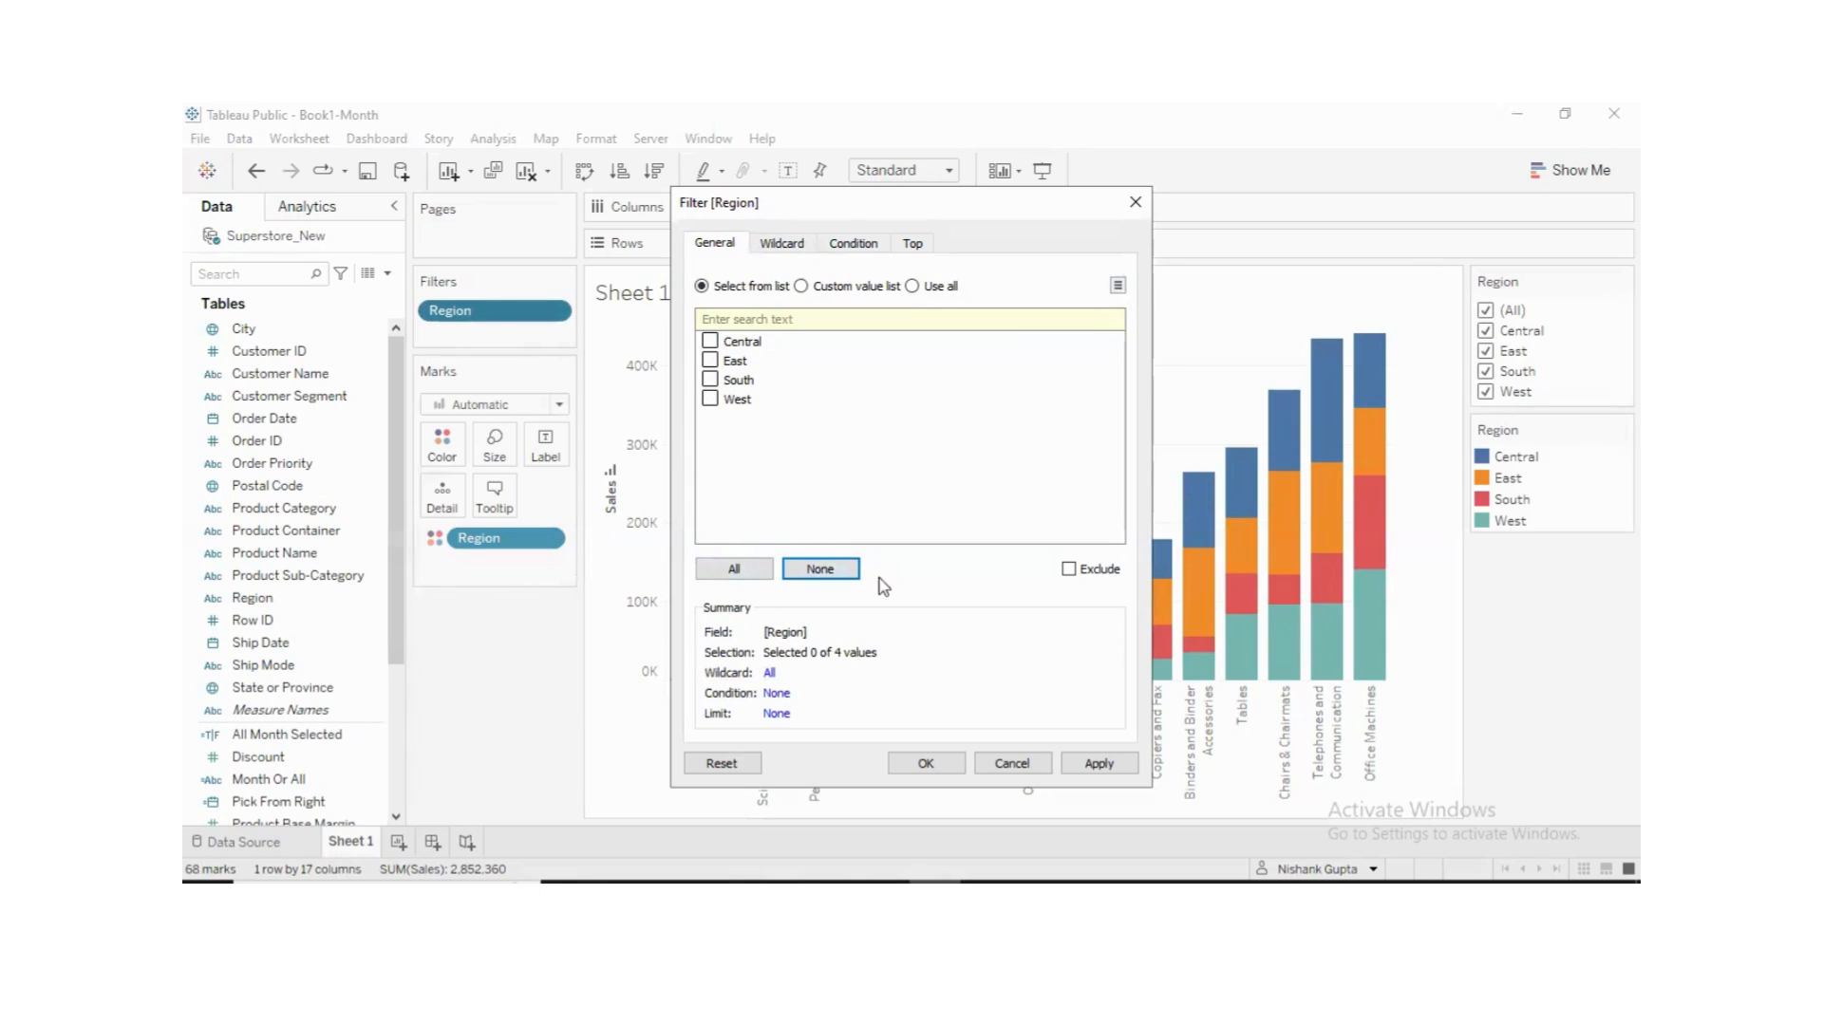
{"action": "left_click", "coordinate": [1069, 568]}
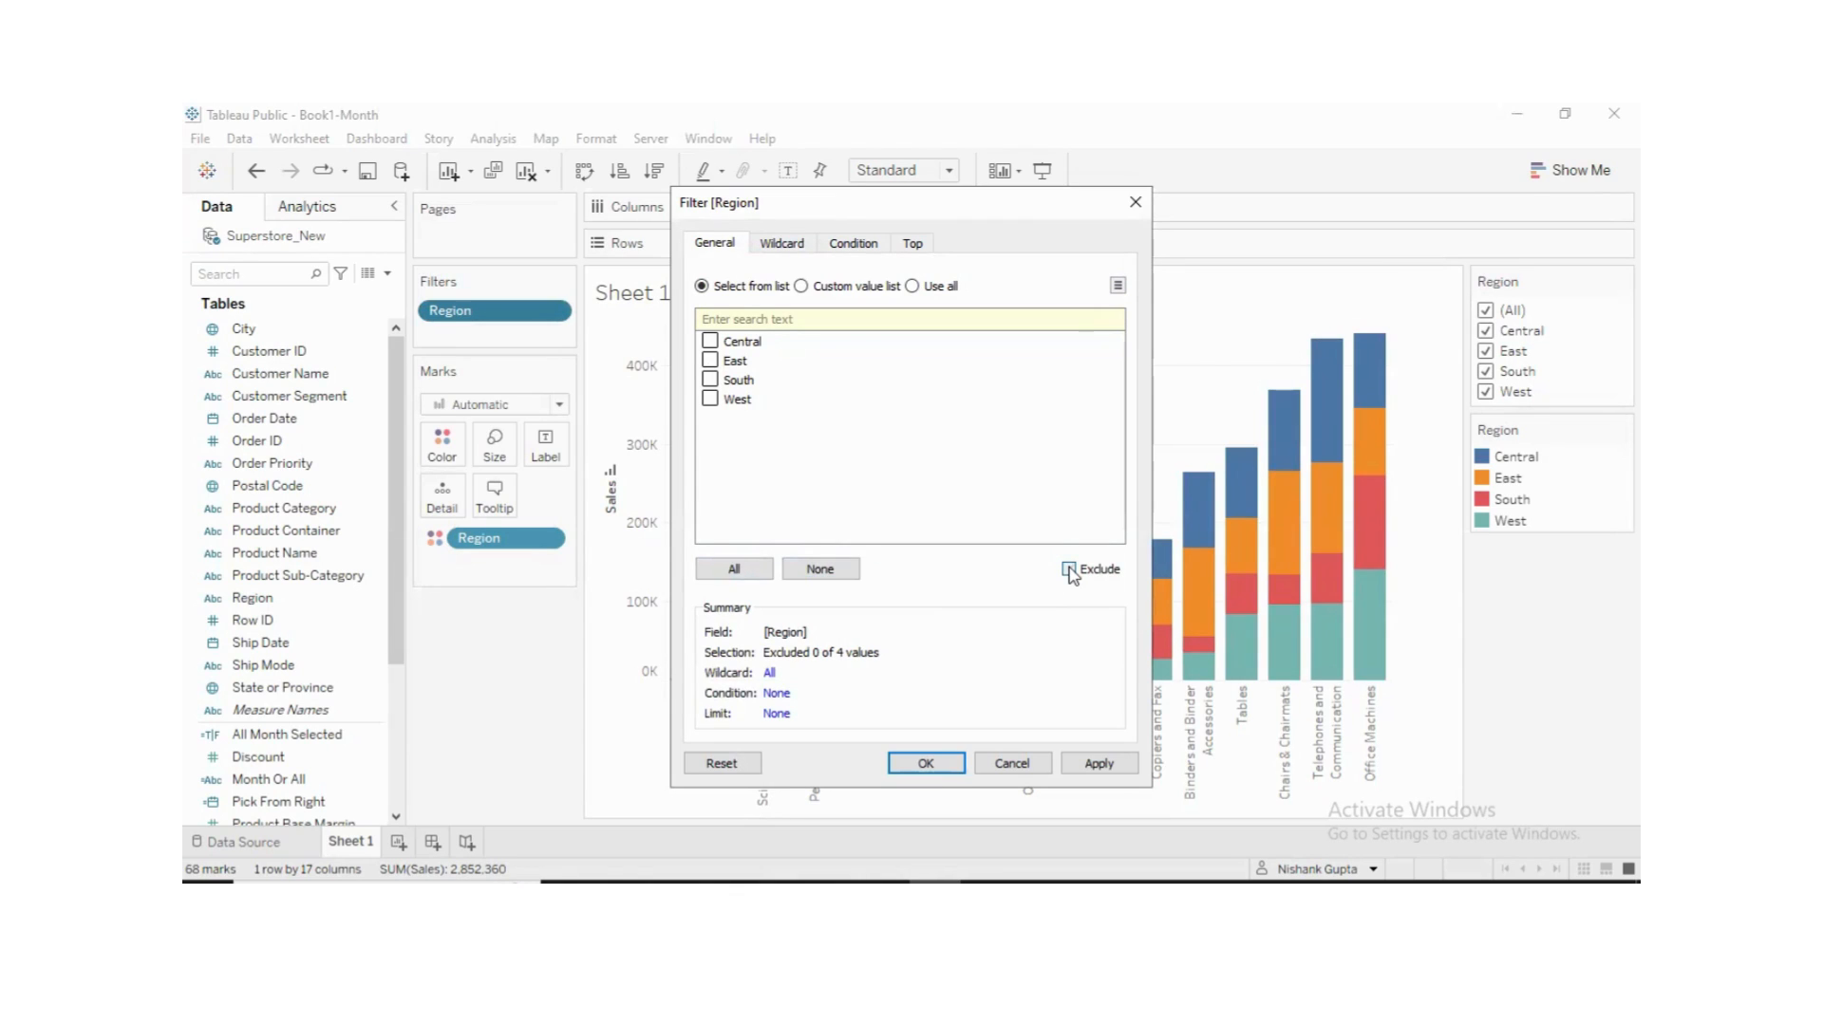
{"action": "left_click", "coordinate": [726, 347]}
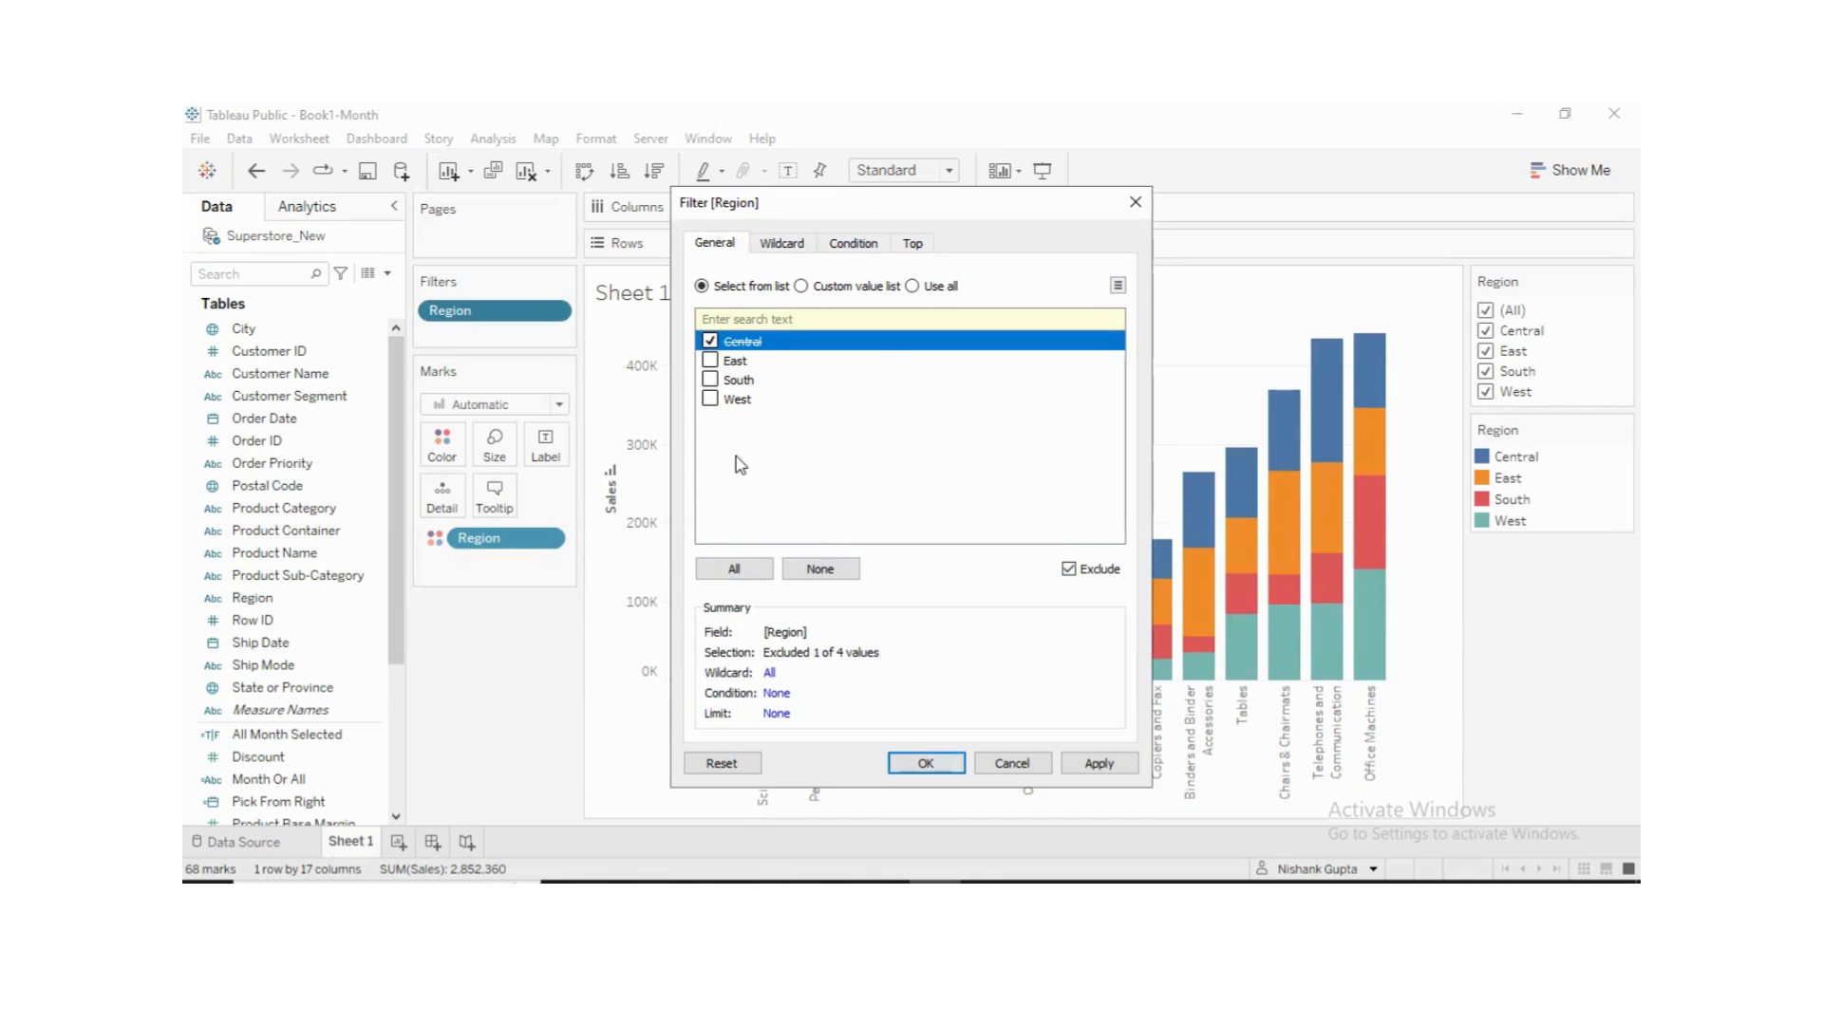
{"action": "left_click", "coordinate": [735, 570]}
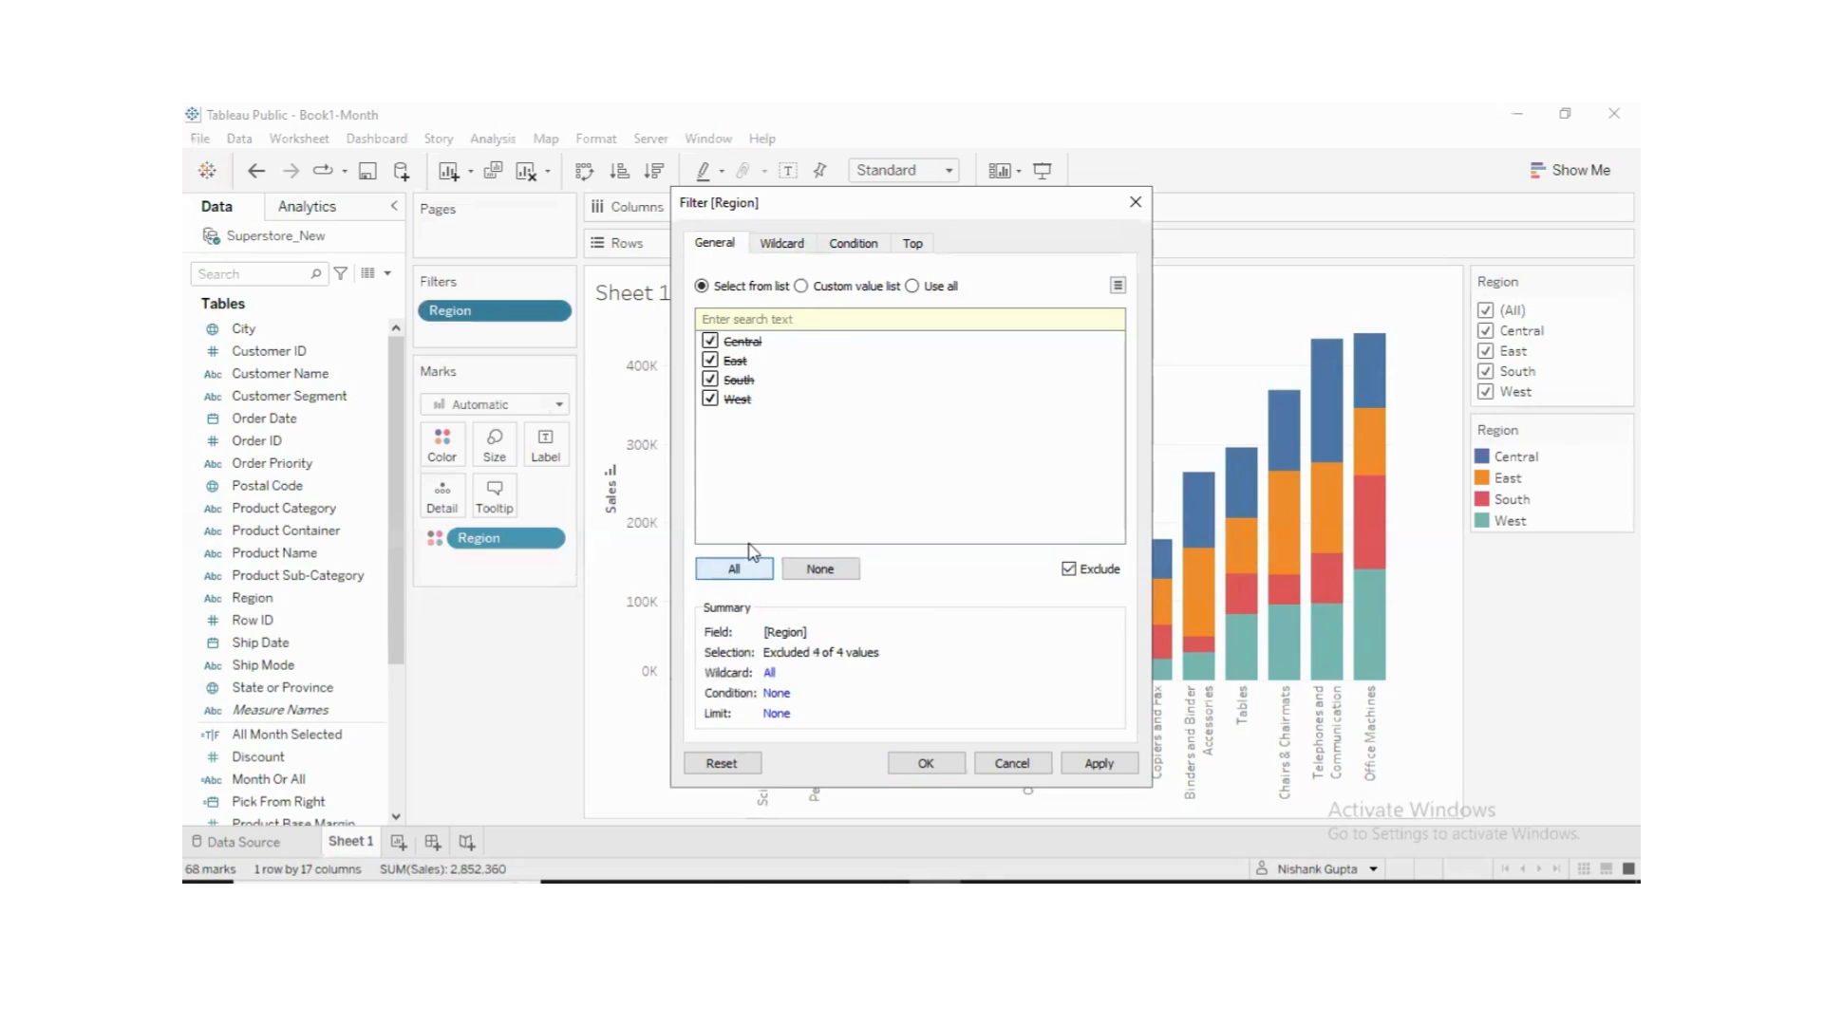
{"action": "left_click", "coordinate": [710, 360]}
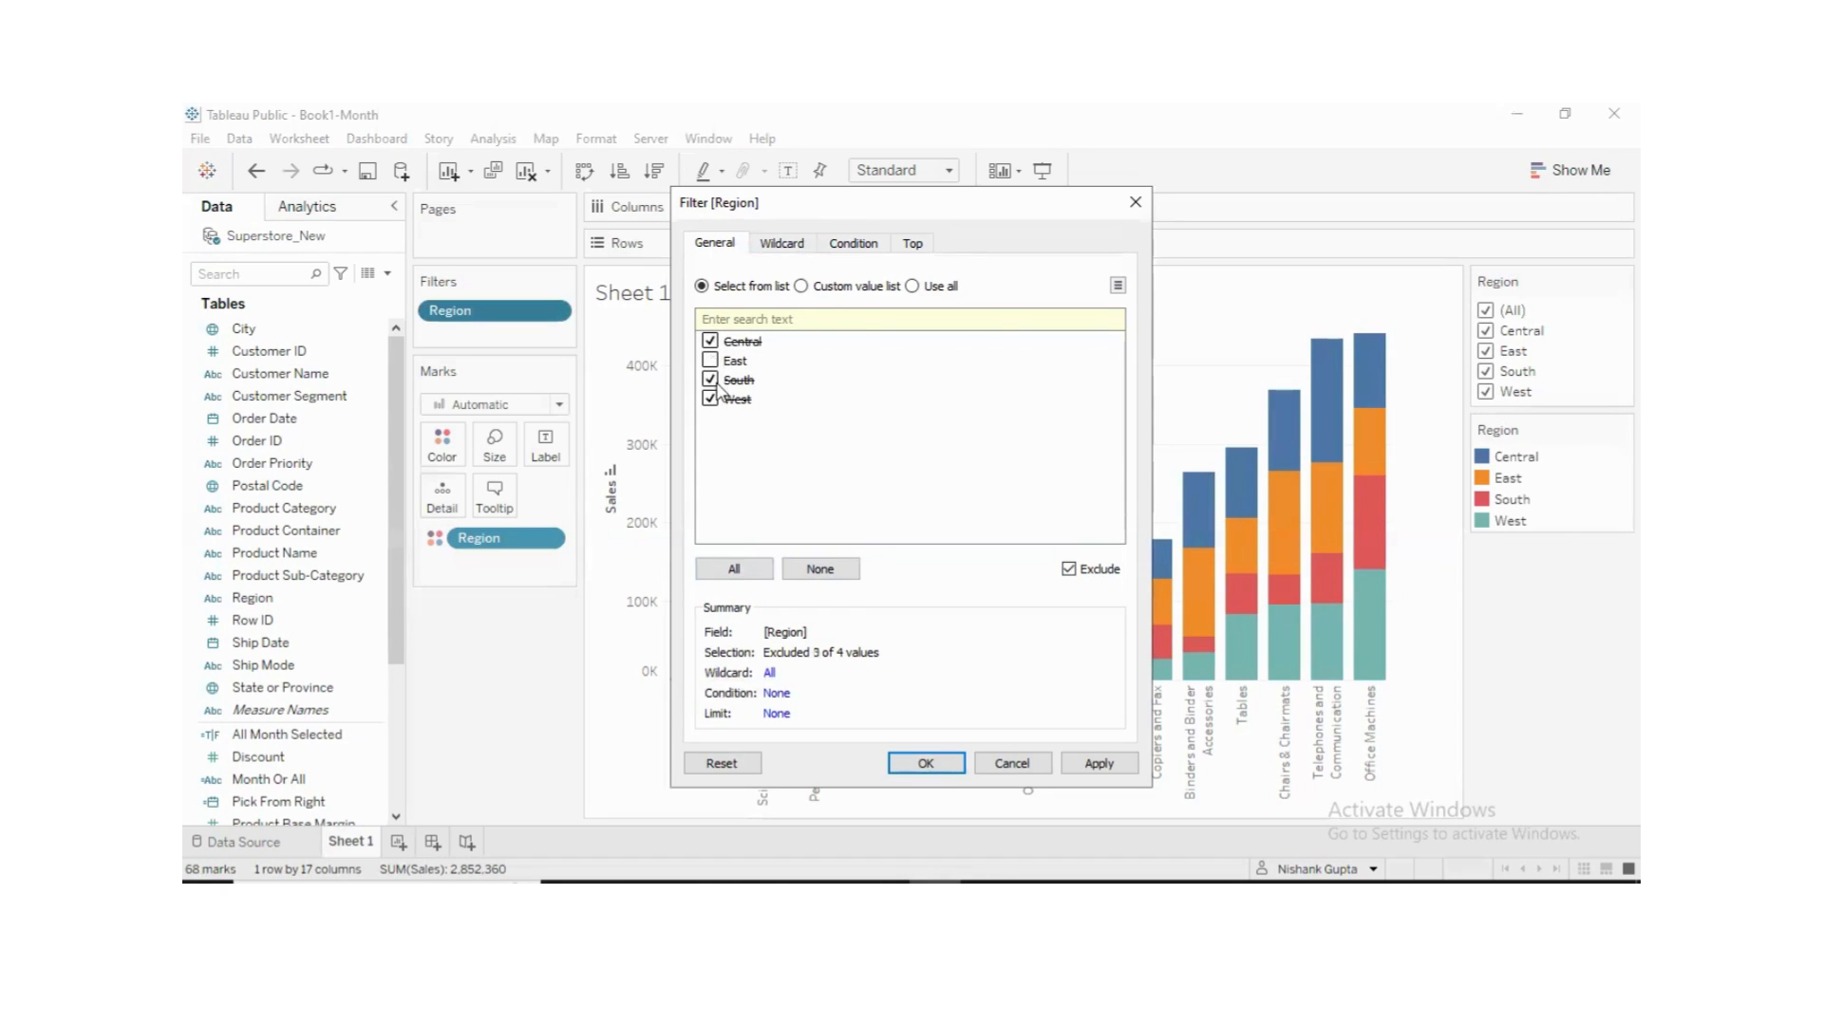
{"action": "left_click", "coordinate": [710, 399]}
{"action": "left_click", "coordinate": [1098, 763]}
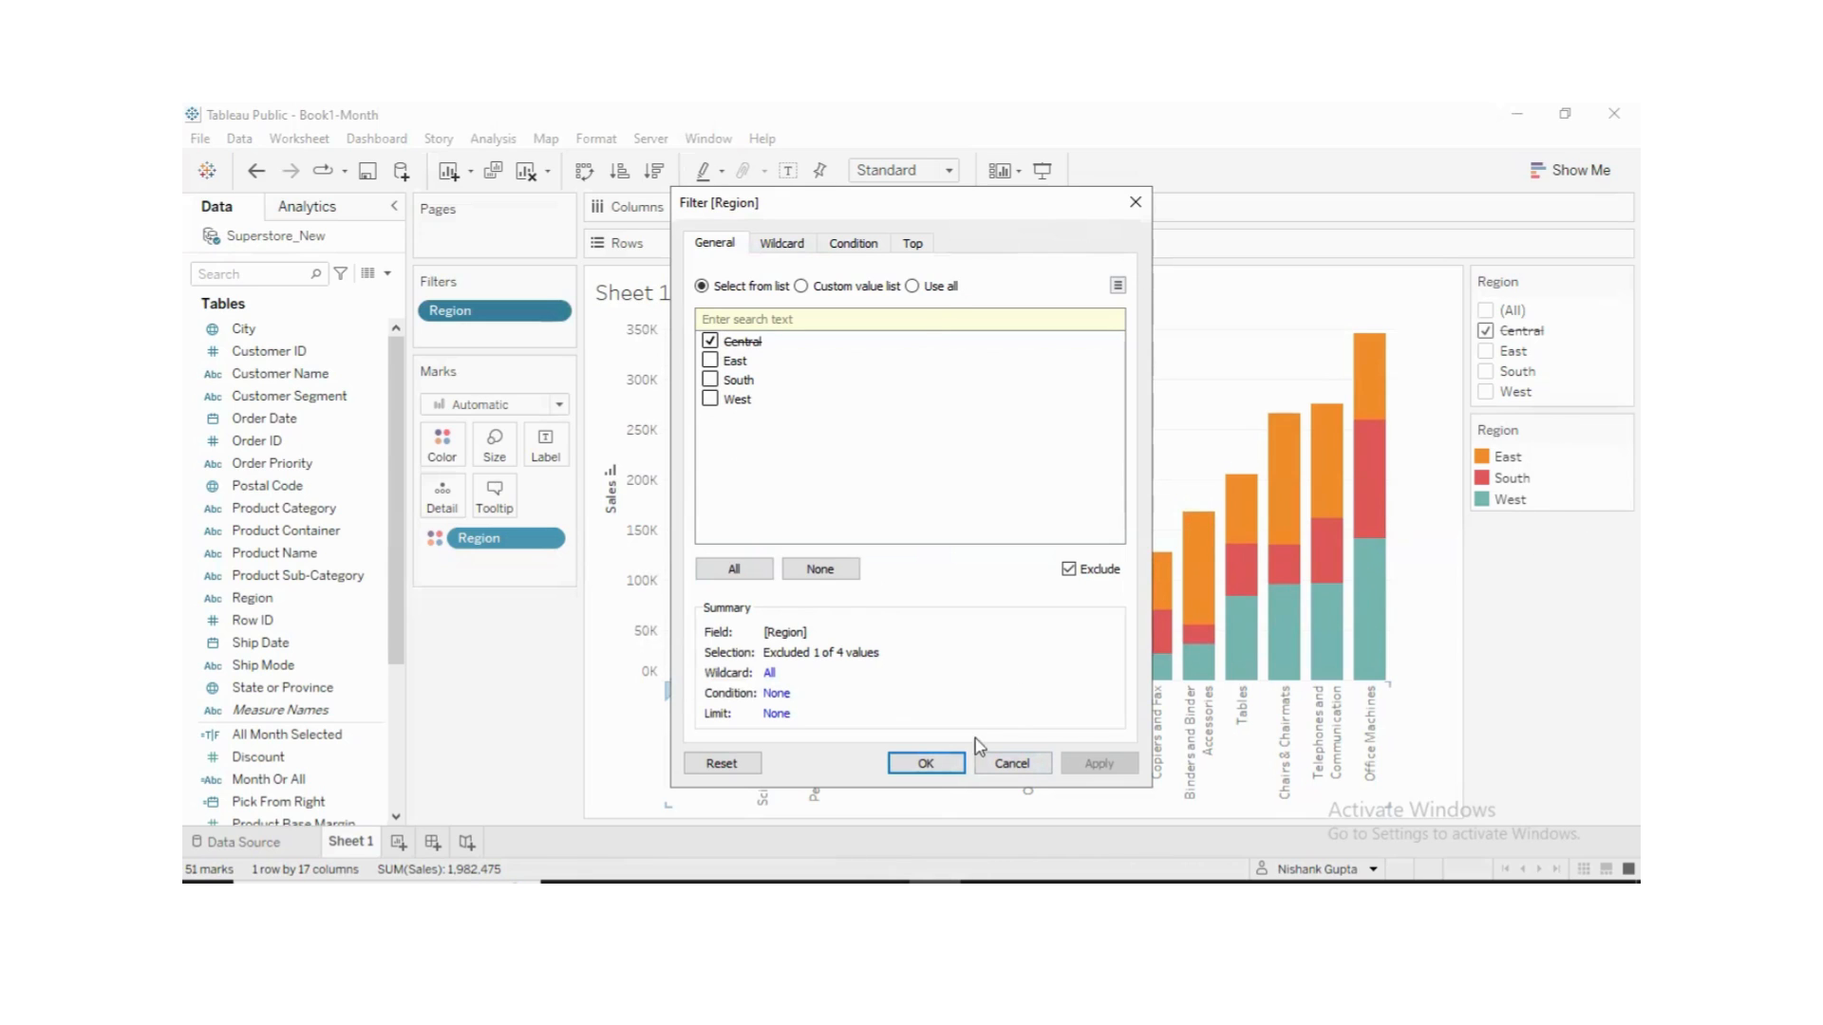
{"action": "left_click", "coordinate": [951, 763]}
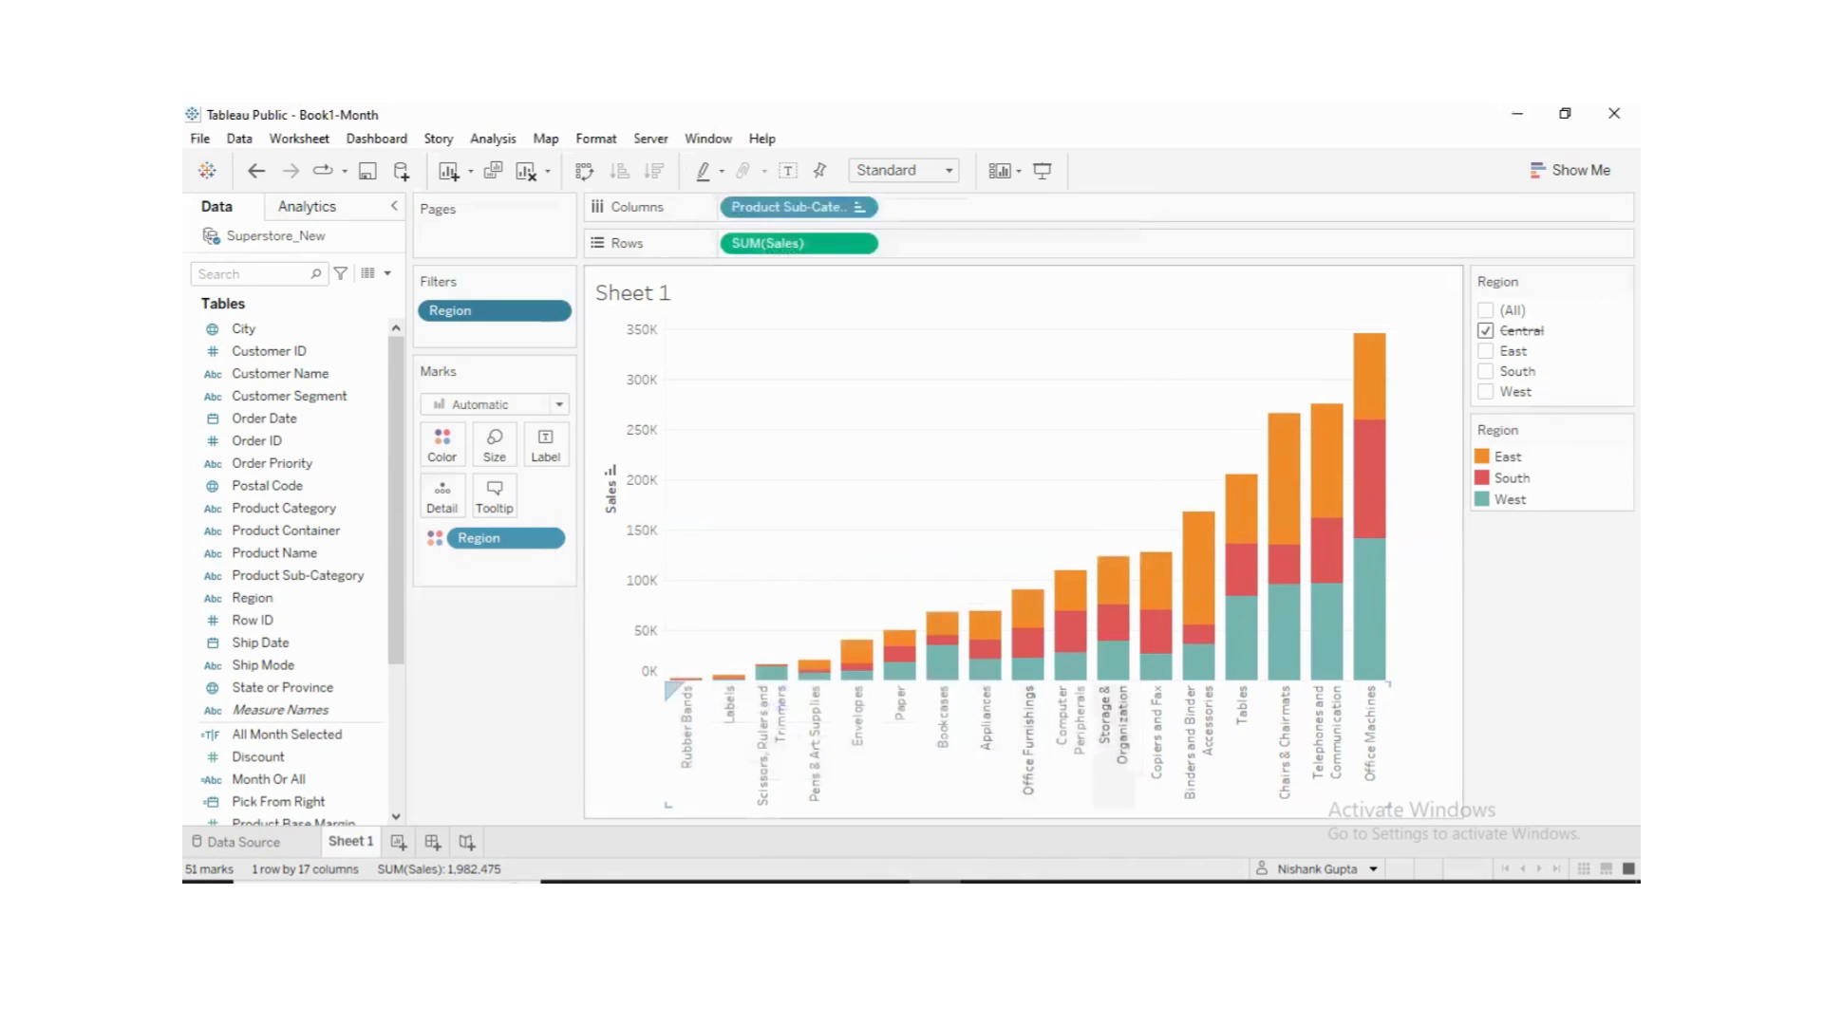
- Try excluding East, South and West in place of Central with the filter control, and return to excluding only Central
{"action": "left_click", "coordinate": [1486, 331]}
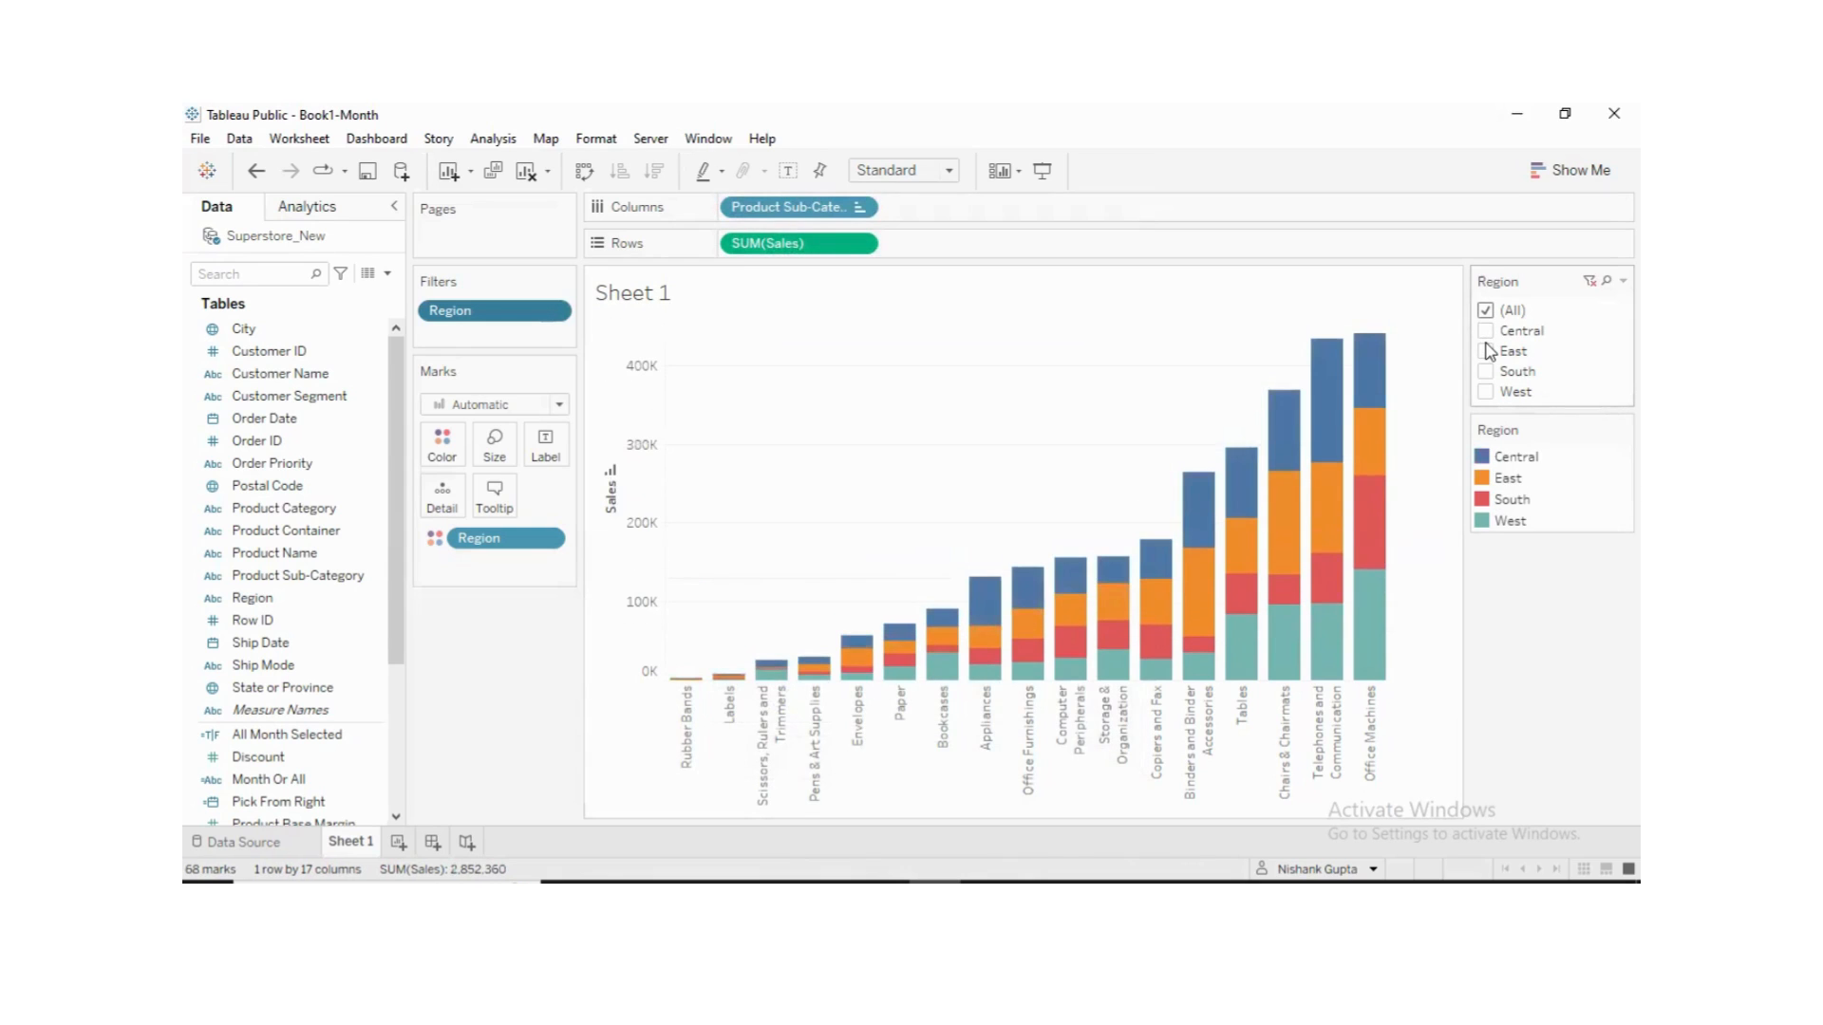
{"action": "left_click", "coordinate": [1486, 352]}
{"action": "left_click", "coordinate": [1486, 373]}
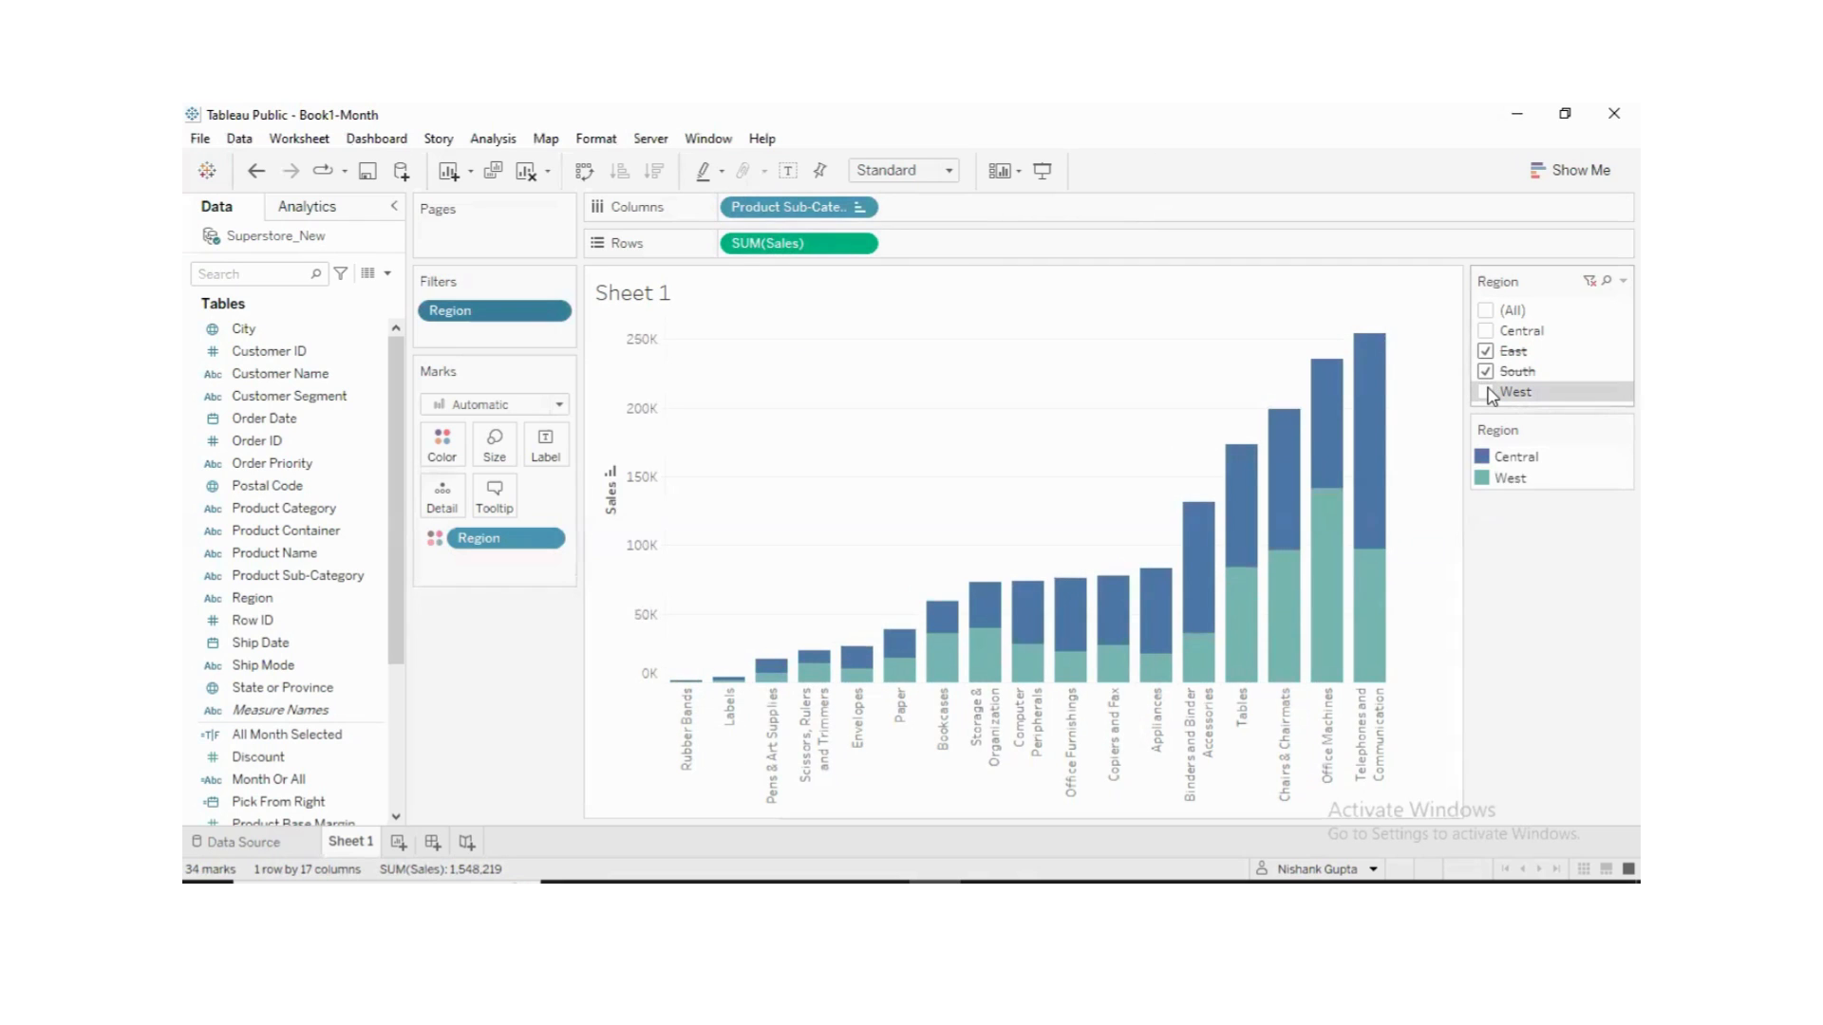
{"action": "left_click", "coordinate": [1487, 391]}
{"action": "left_click", "coordinate": [1487, 391]}
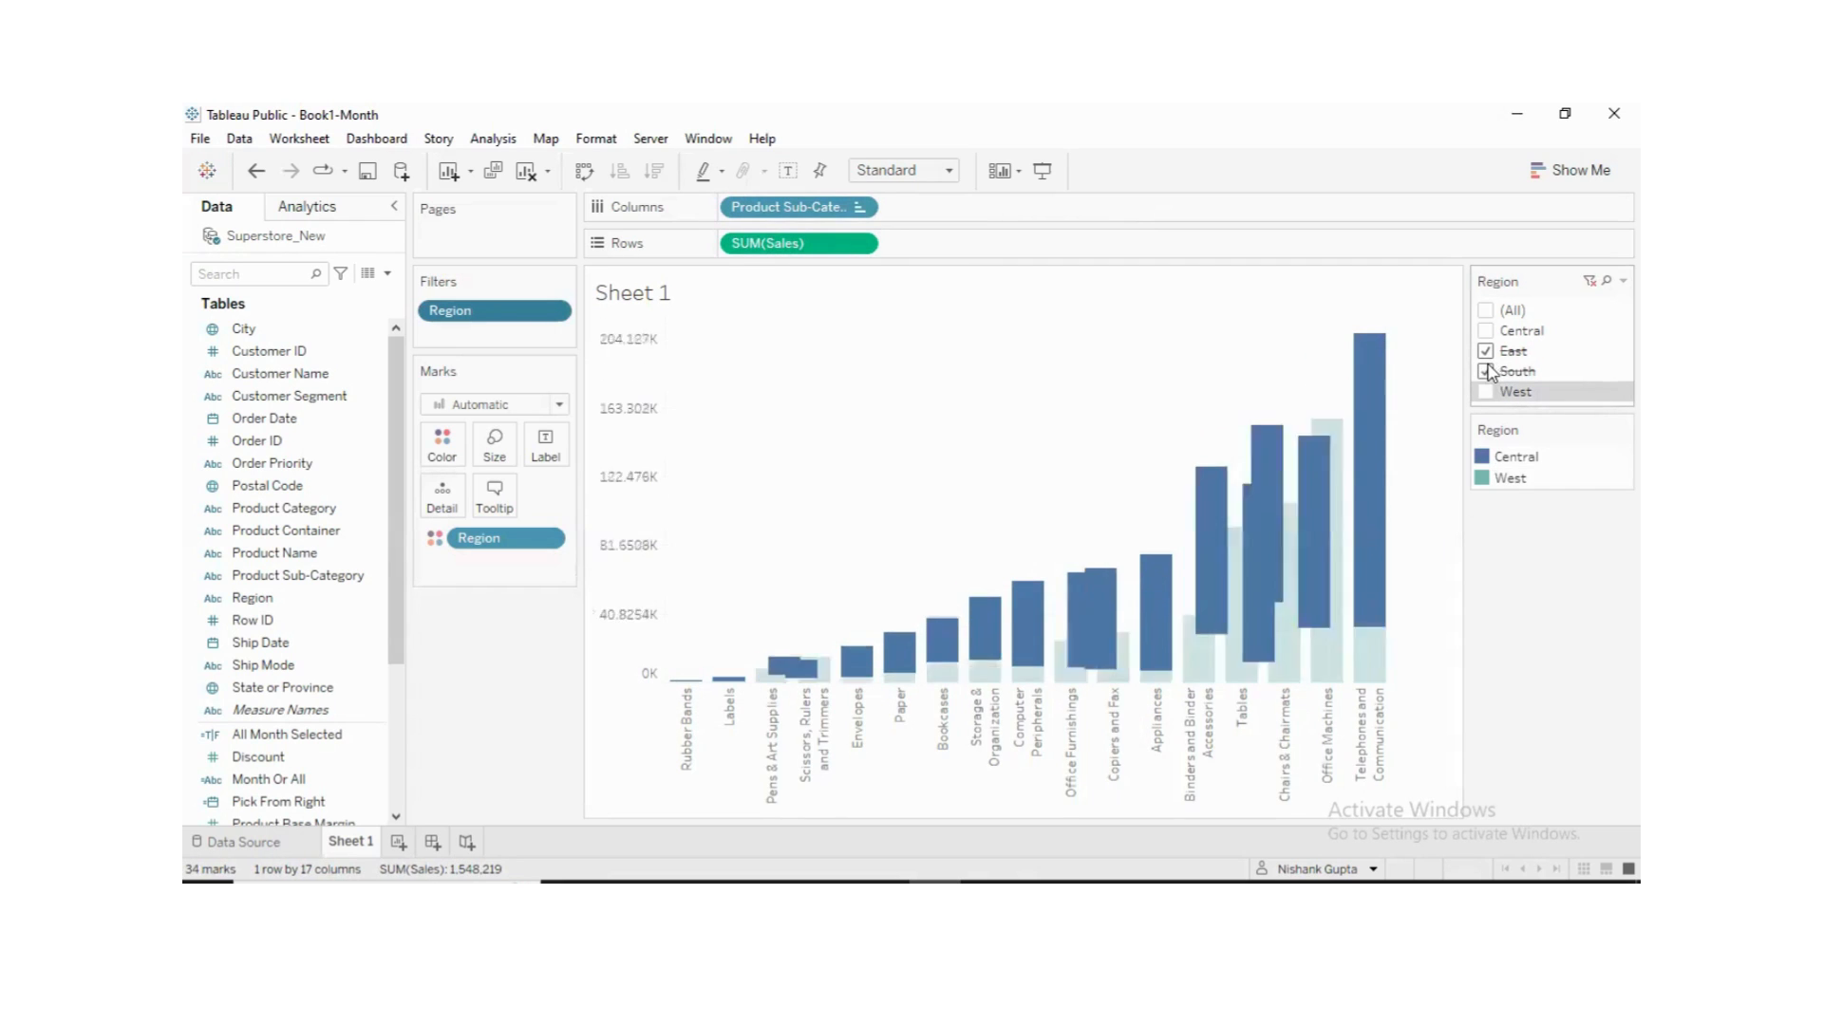
{"action": "left_click", "coordinate": [1487, 372]}
{"action": "left_click", "coordinate": [1485, 351]}
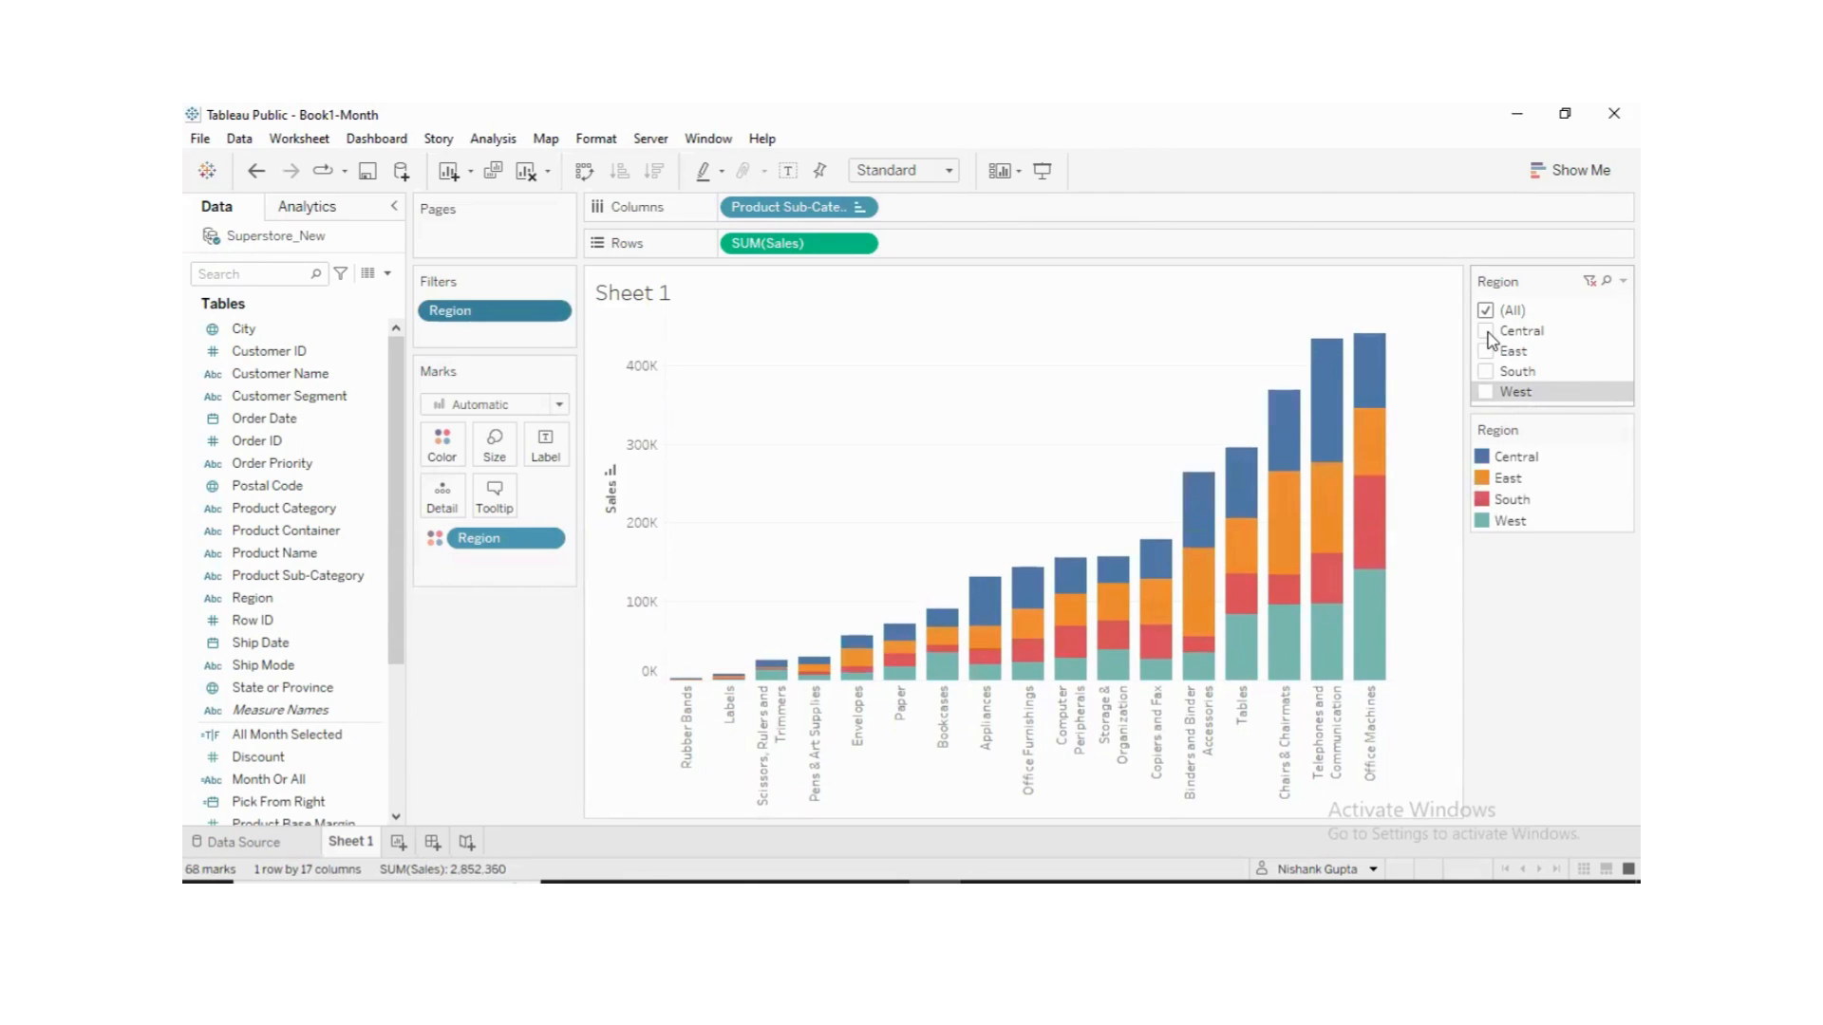
{"action": "left_click", "coordinate": [1486, 332]}
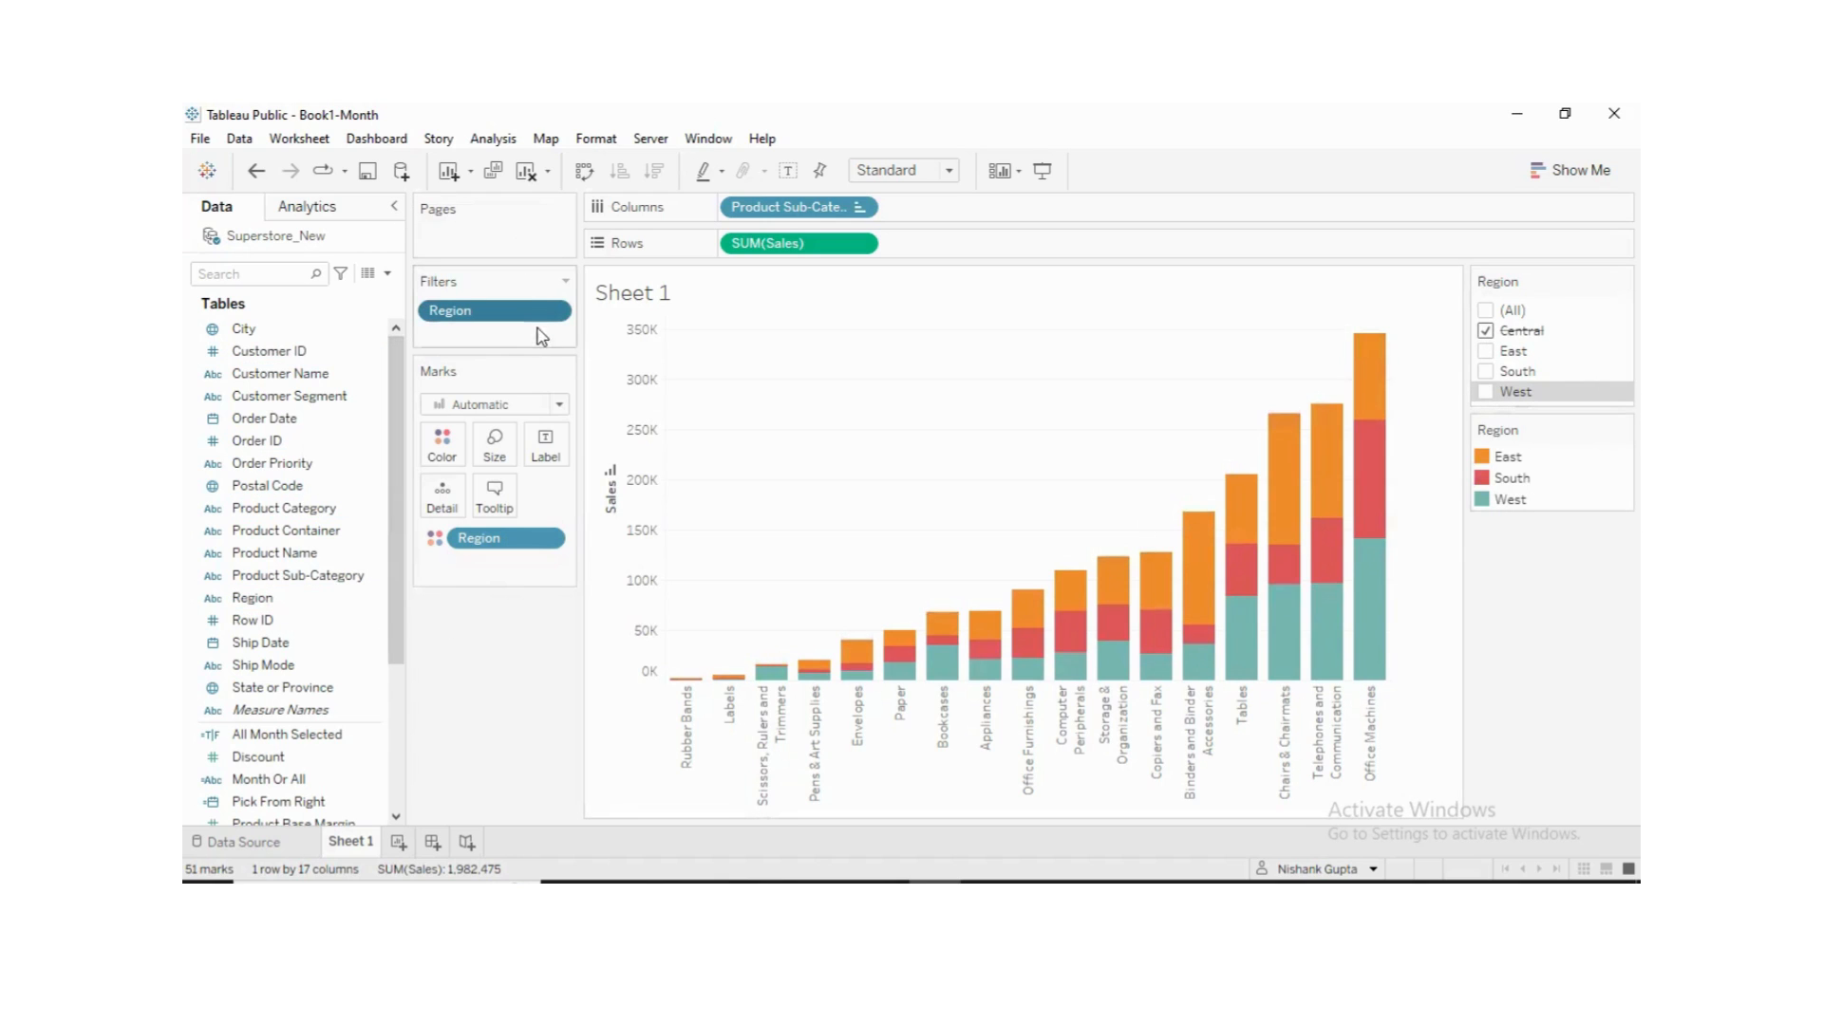
- Hide the Region filter control and set the filter to include all four regions with Exclude turned off
{"action": "left_click", "coordinate": [559, 312]}
{"action": "left_click", "coordinate": [494, 359]}
{"action": "left_click", "coordinate": [551, 313]}
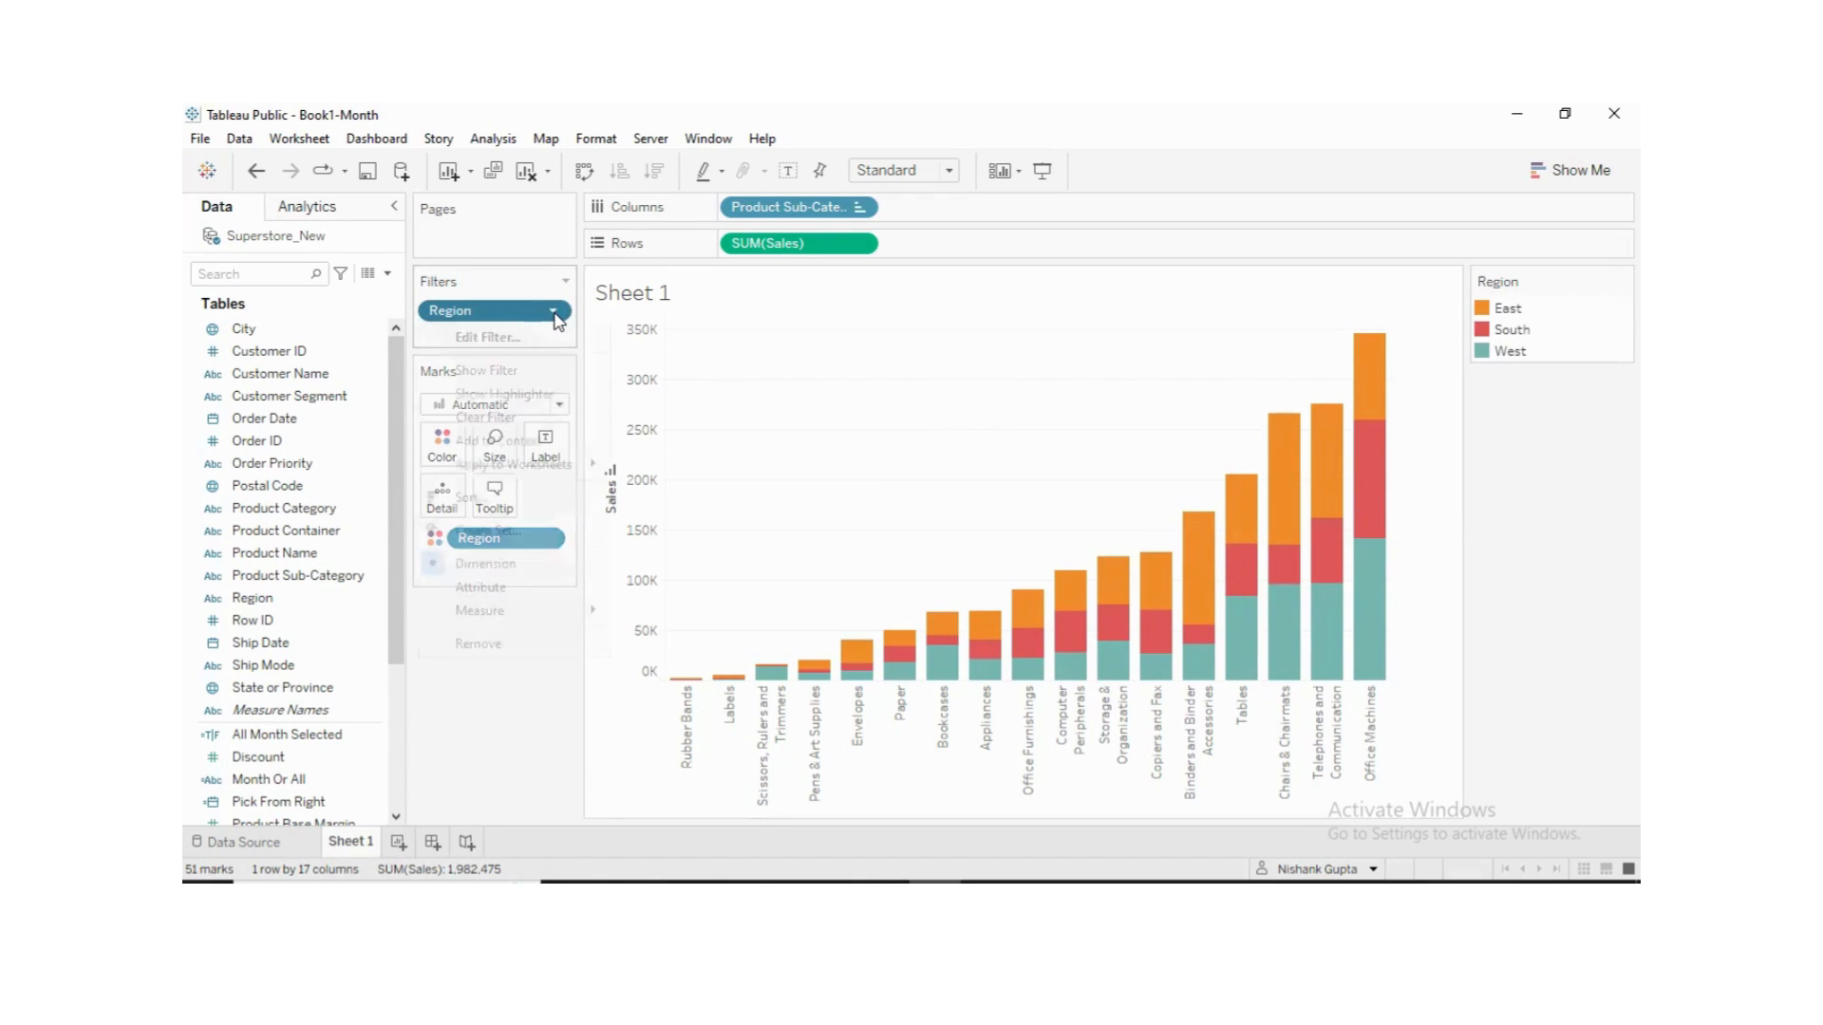
{"action": "left_click", "coordinate": [864, 309]}
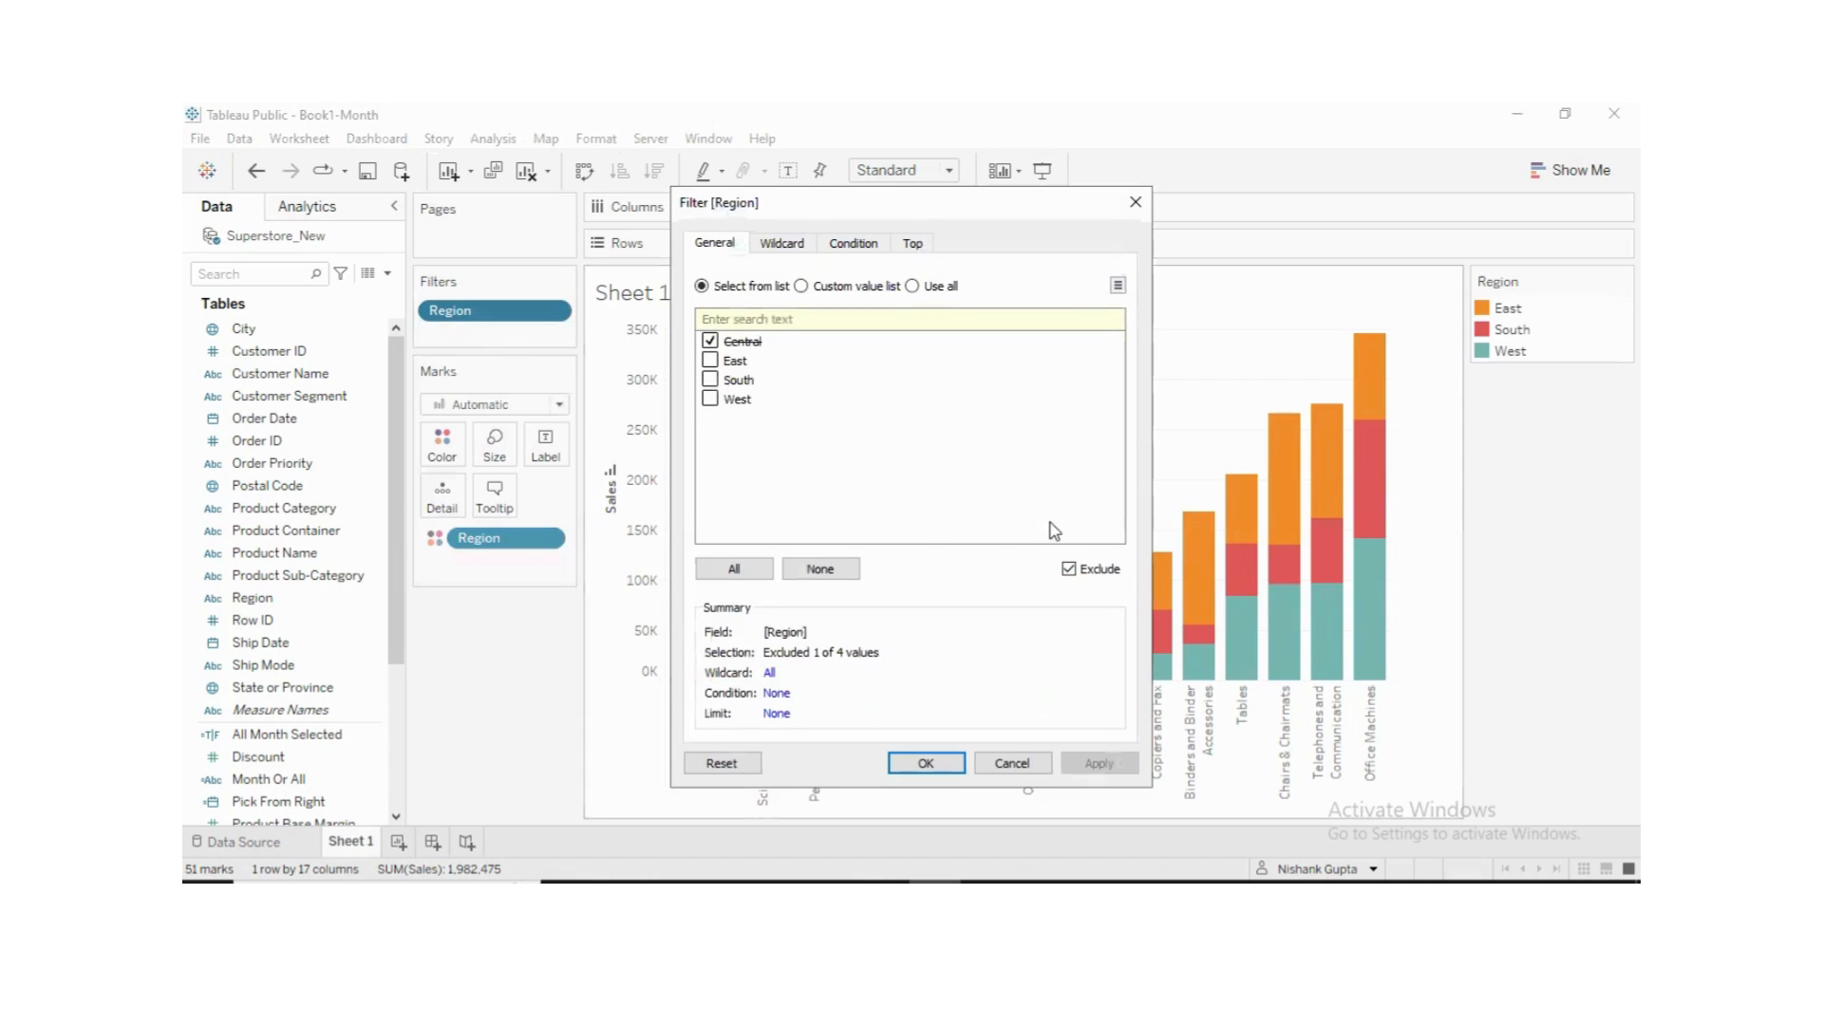
{"action": "left_click", "coordinate": [1070, 569]}
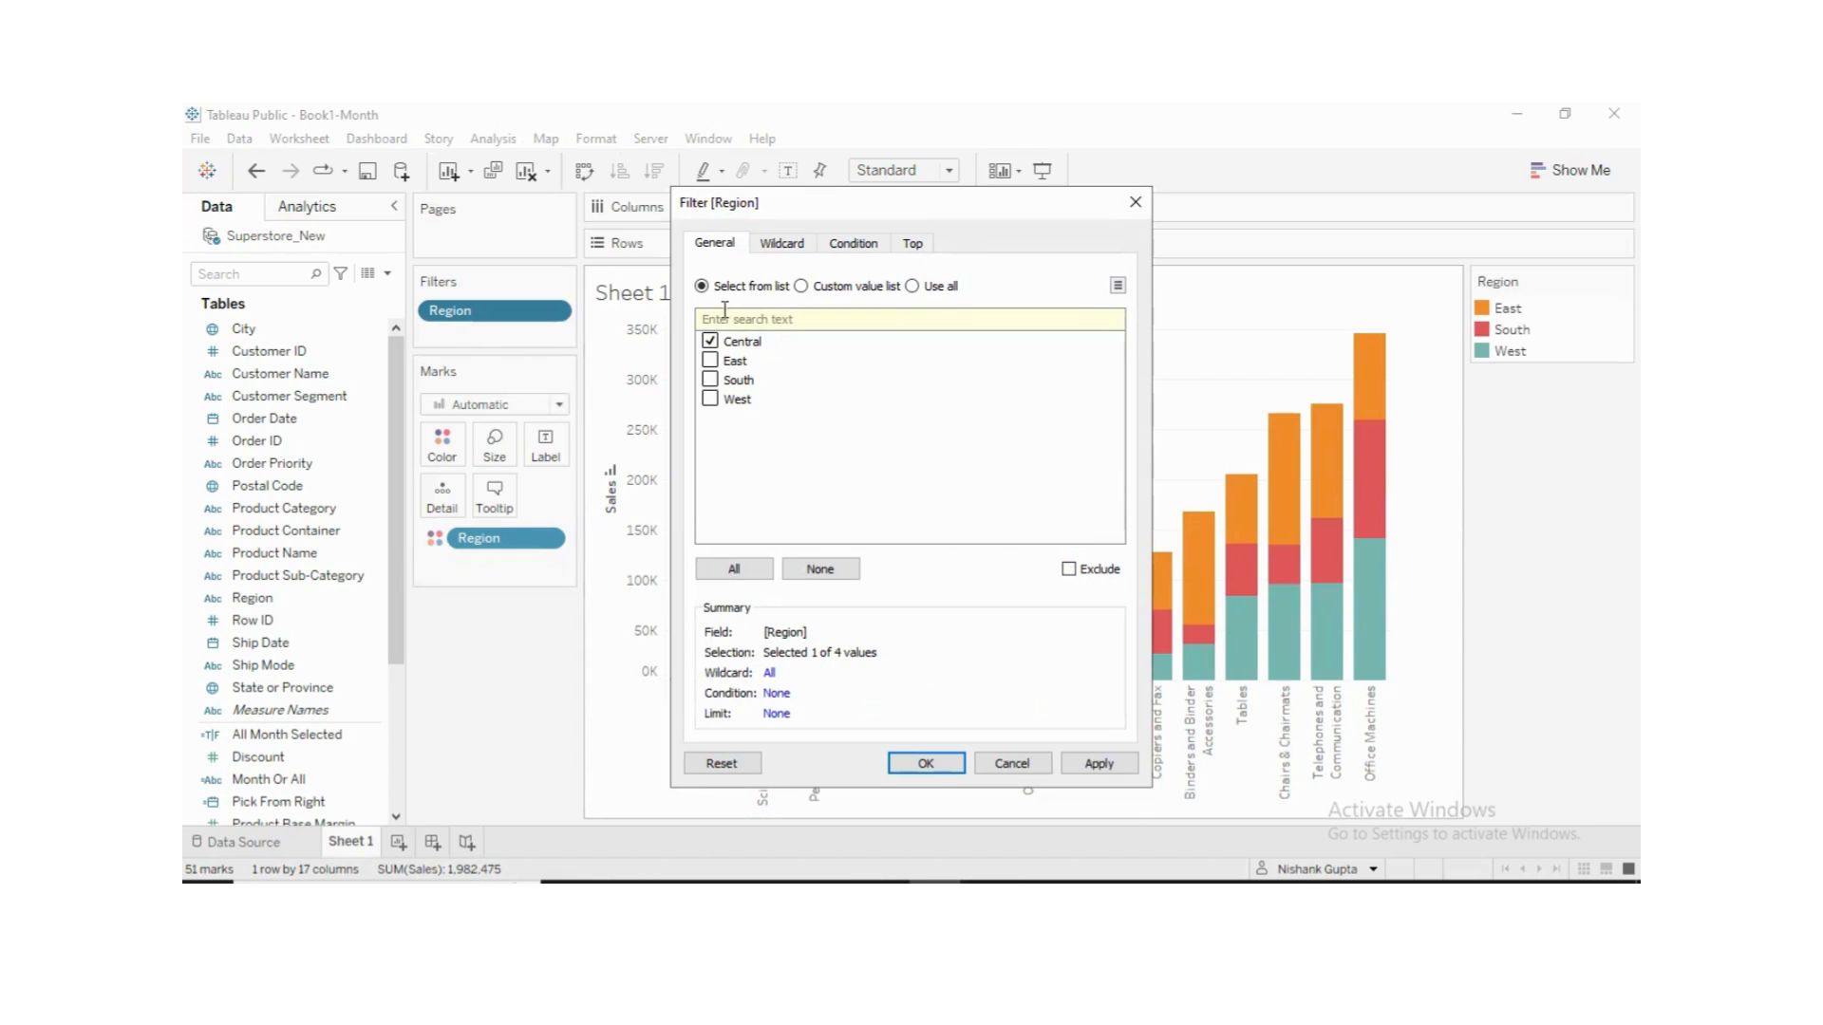
{"action": "left_click", "coordinate": [737, 570]}
{"action": "left_click", "coordinate": [926, 765]}
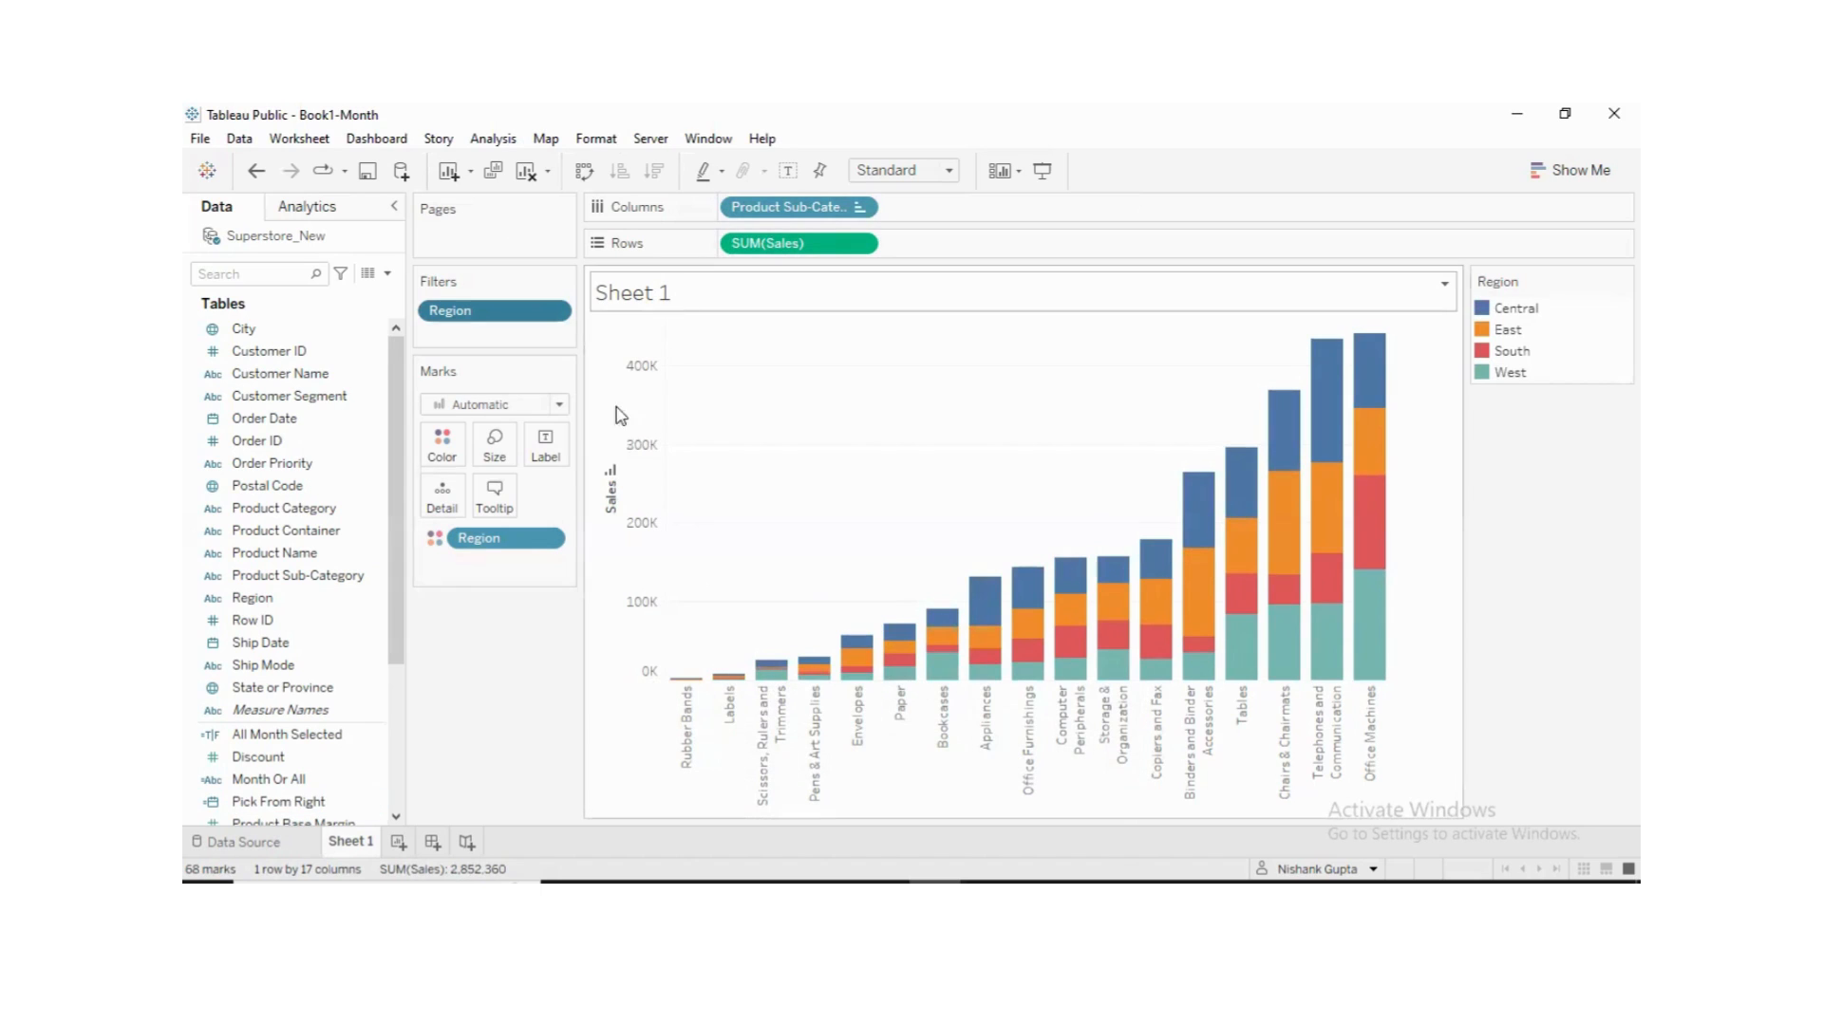
- Change the worksheet title to "Filter - General Tab"
{"action": "double_click", "coordinate": [680, 295]}
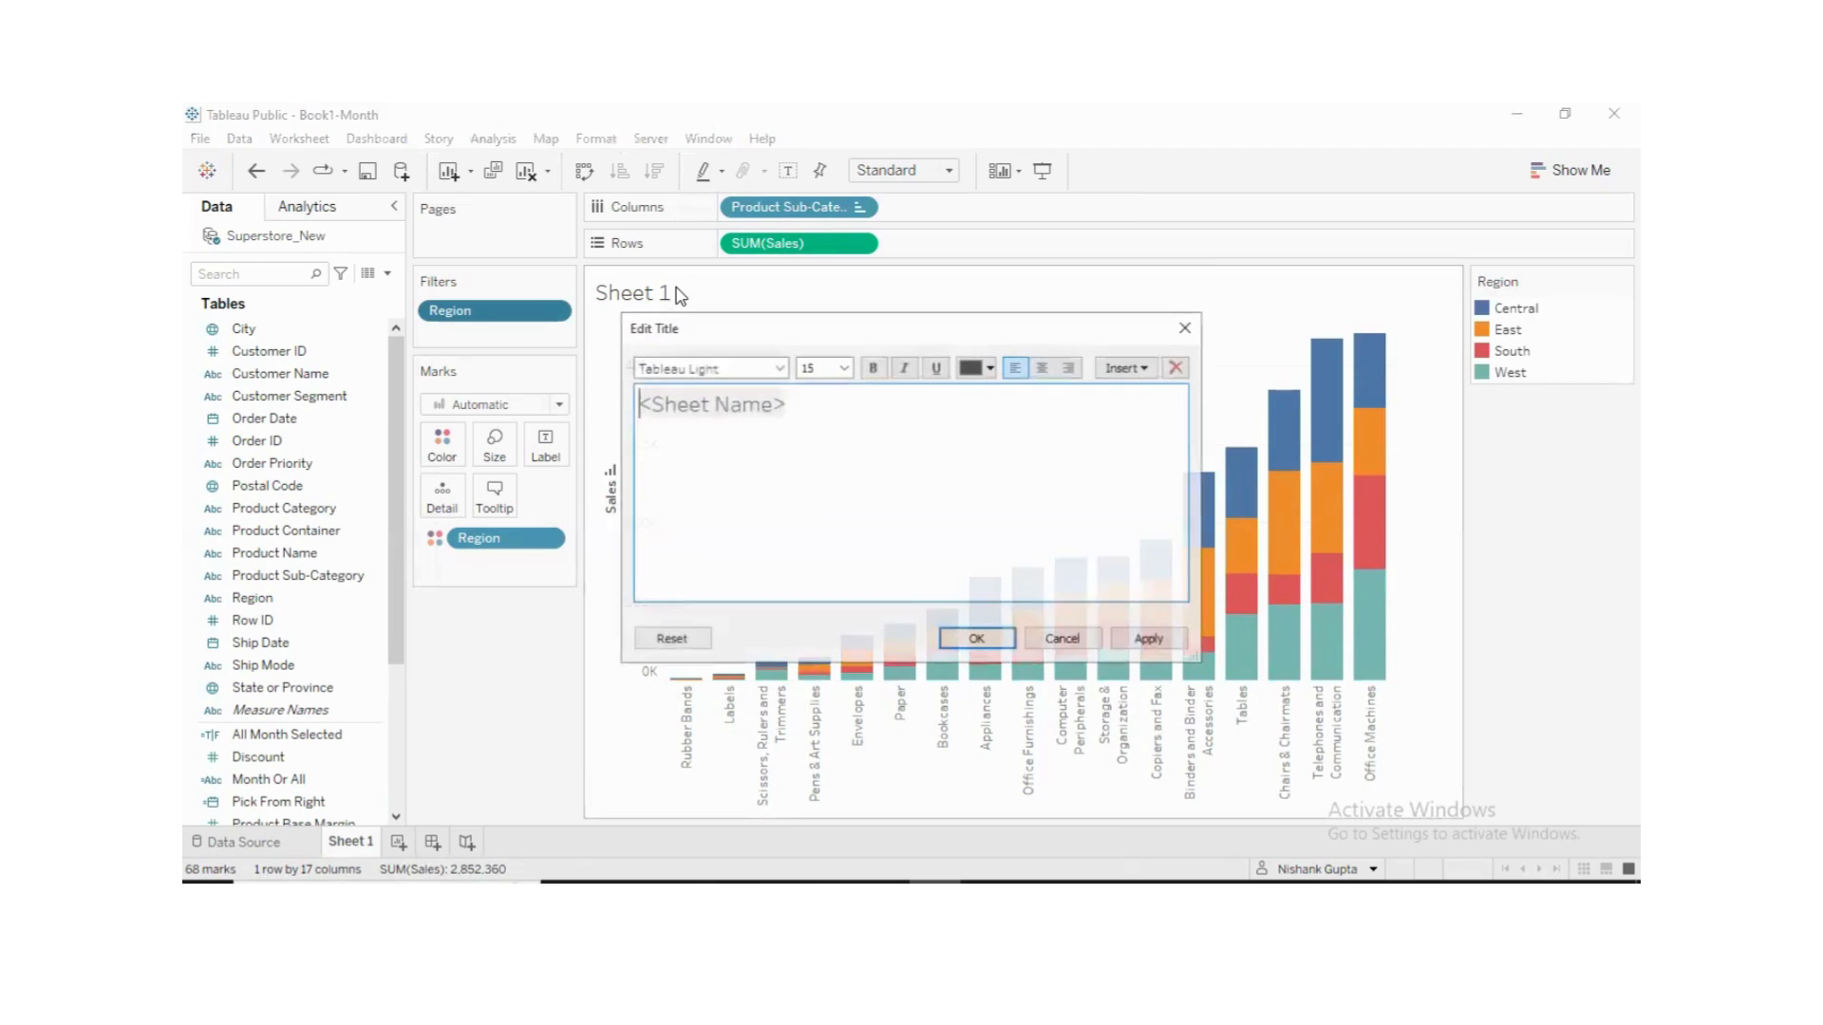
{"action": "triple_click", "coordinate": [682, 402]}
{"action": "left_click_drag", "start_coordinate": [682, 402], "coordinate": [619, 409]}
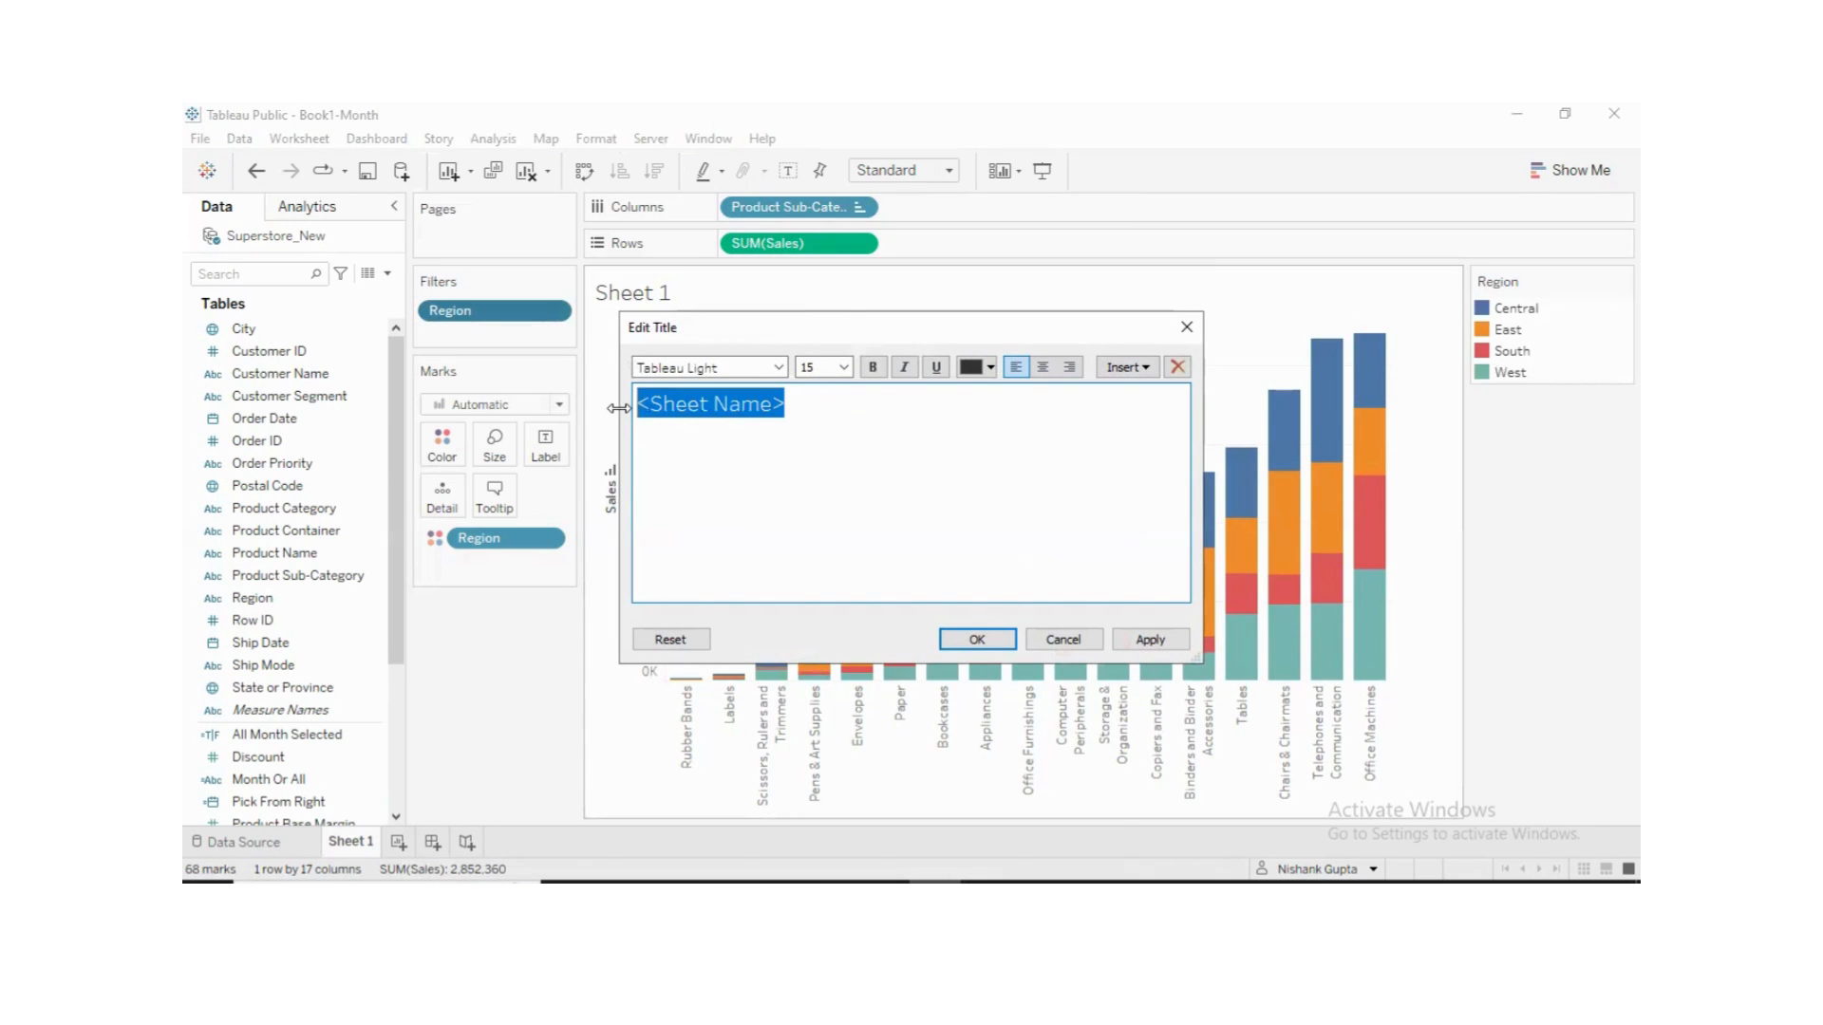
{"action": "type", "text": "Filter - G"}
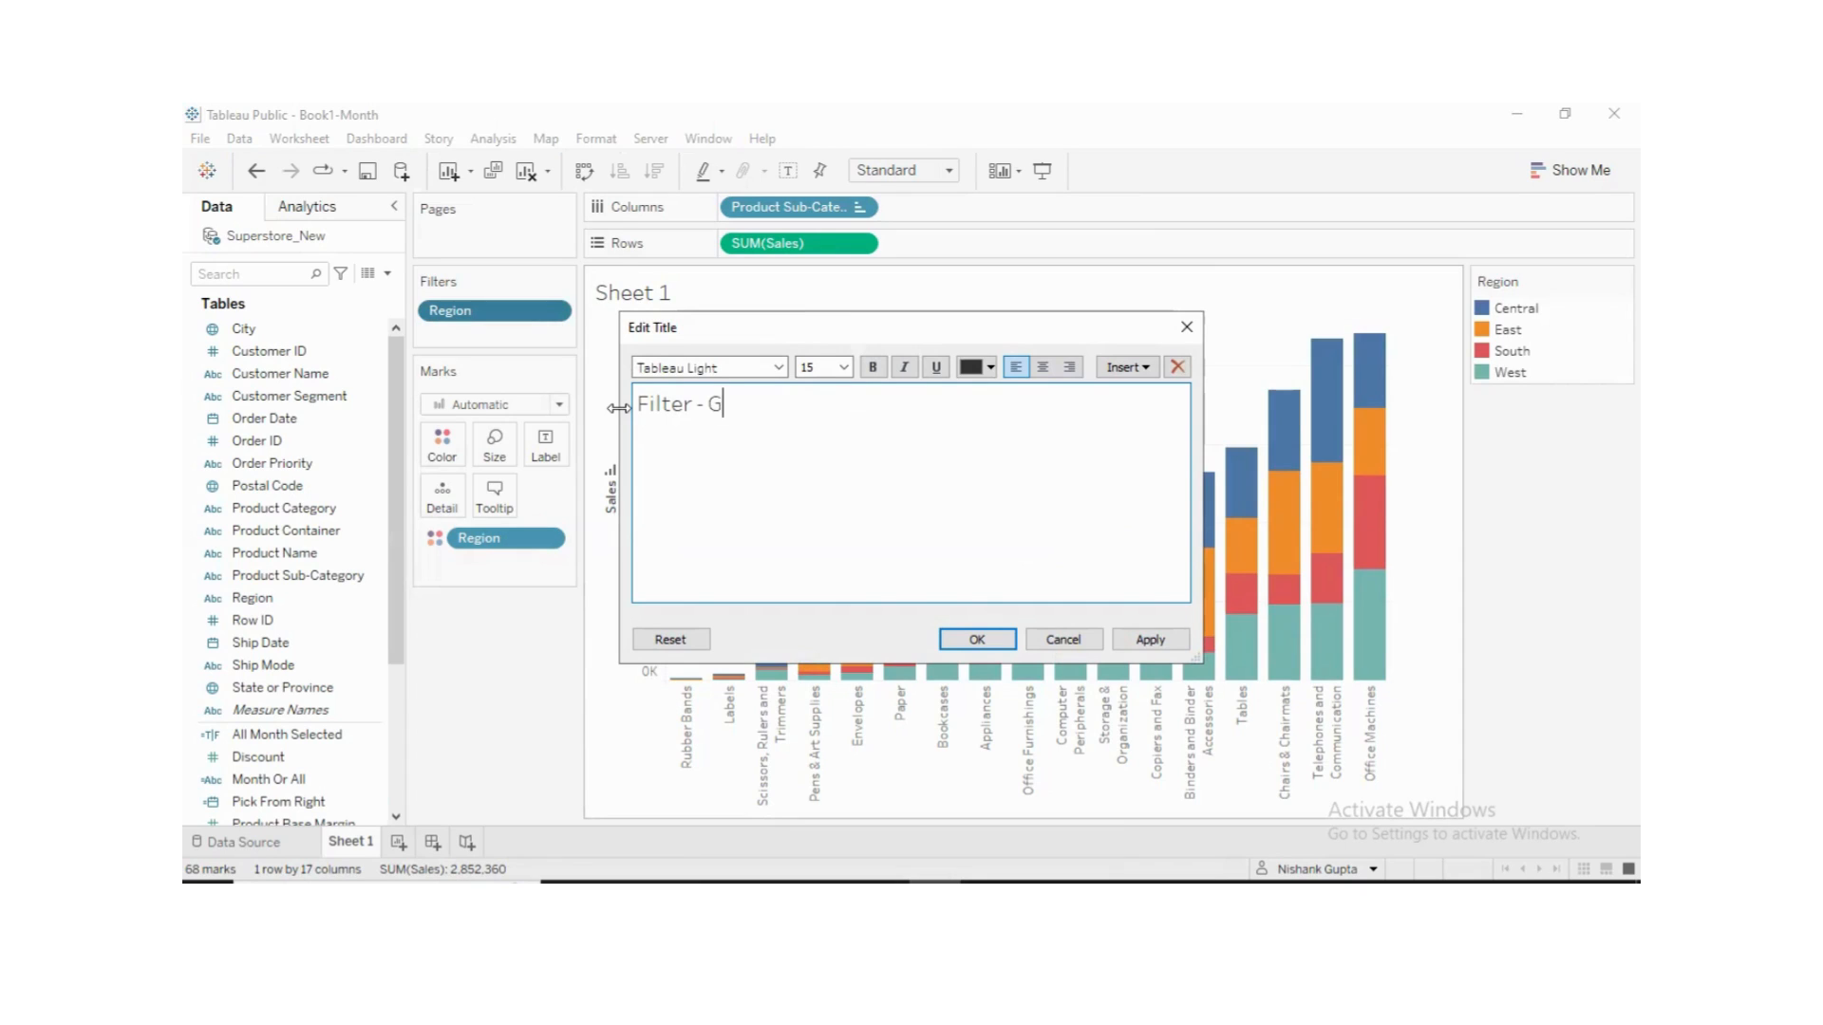
{"action": "type", "text": "eneral Tab"}
{"action": "key", "text": "Return"}
{"action": "left_click", "coordinate": [1148, 639]}
{"action": "left_click", "coordinate": [976, 639]}
- Duplicate Sheet 1 and rename the copy as "Sheet 2"
{"action": "right_click", "coordinate": [350, 842]}
{"action": "left_click", "coordinate": [418, 651]}
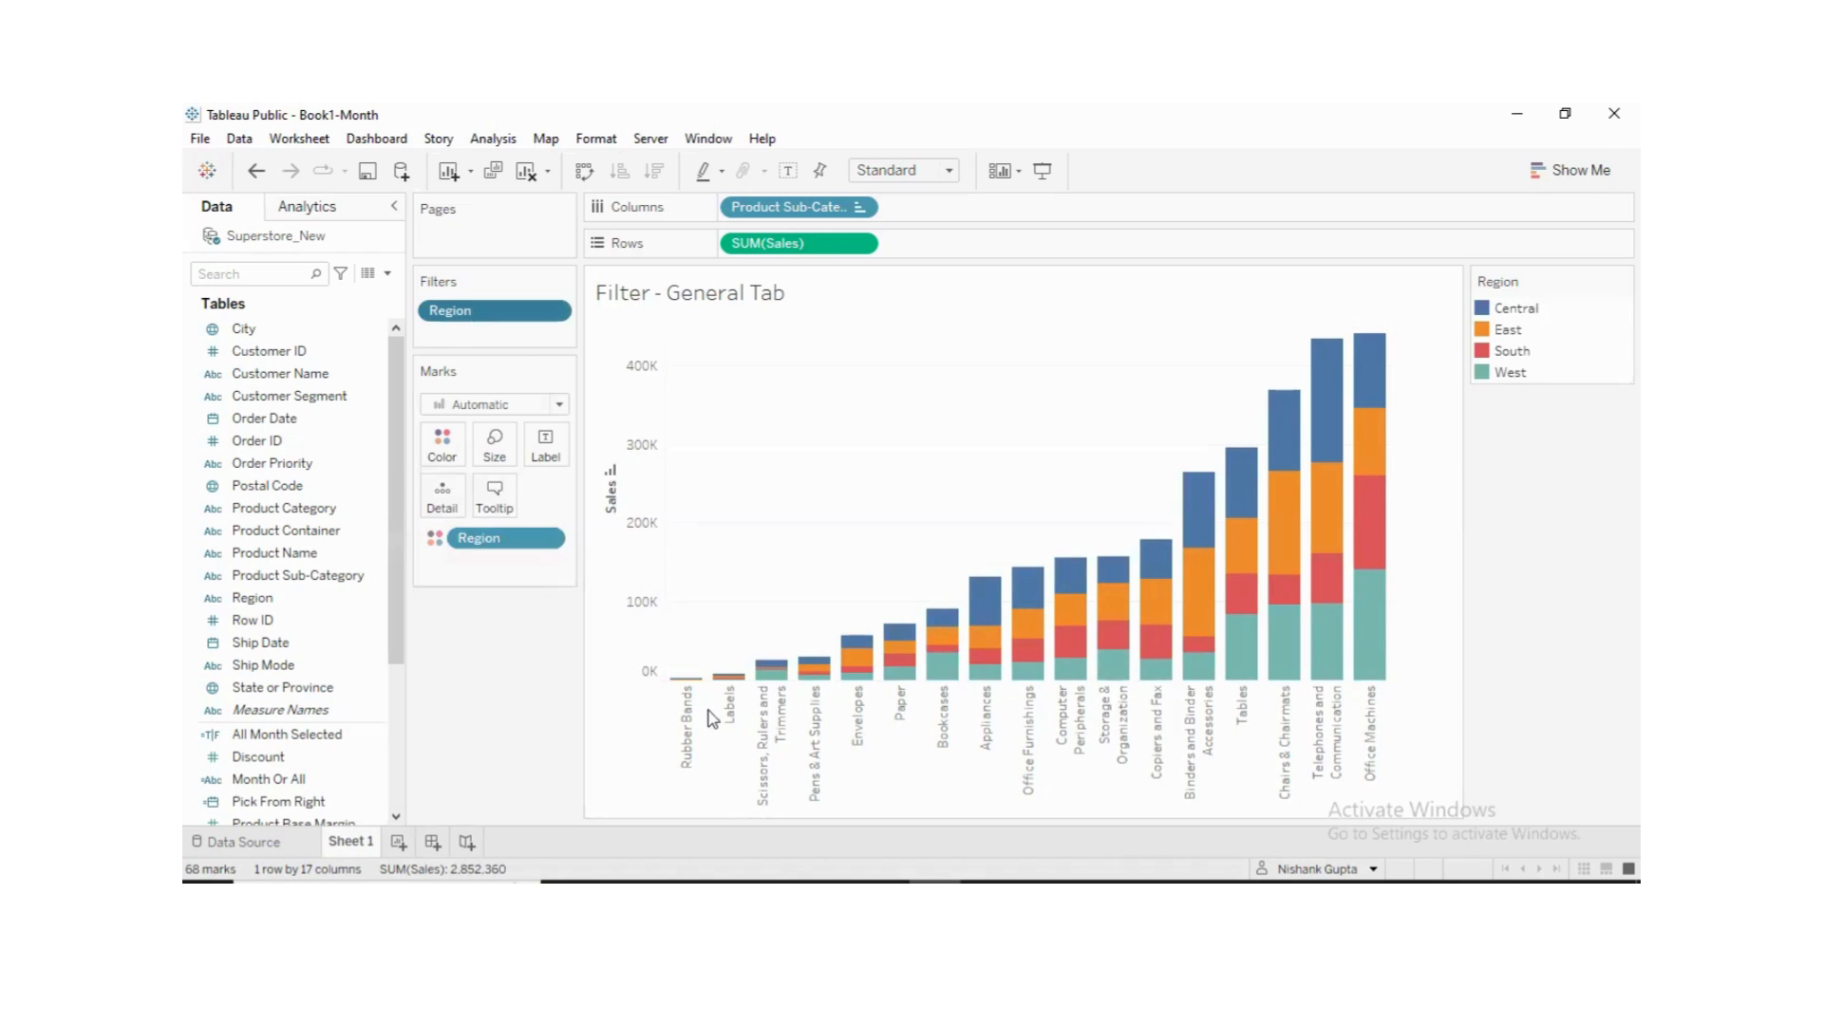
{"action": "right_click", "coordinate": [437, 844]}
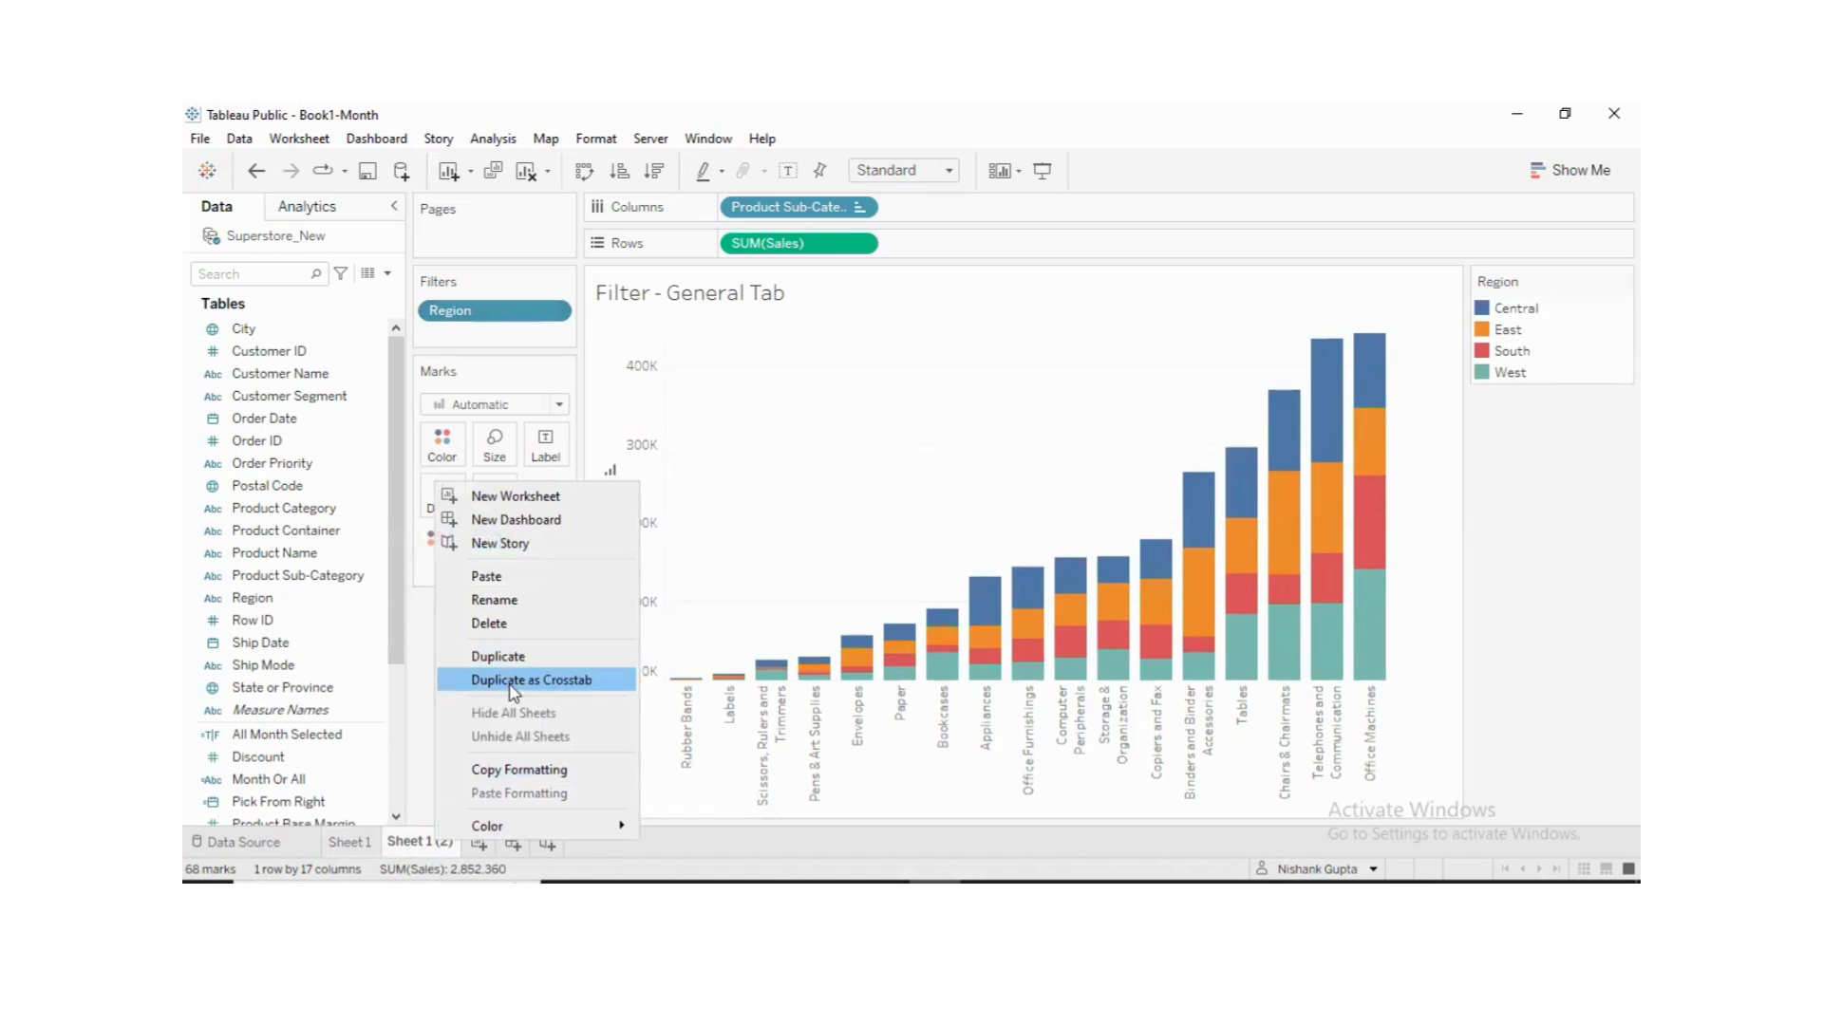
{"action": "left_click", "coordinate": [494, 600]}
{"action": "left_click", "coordinate": [445, 833]}
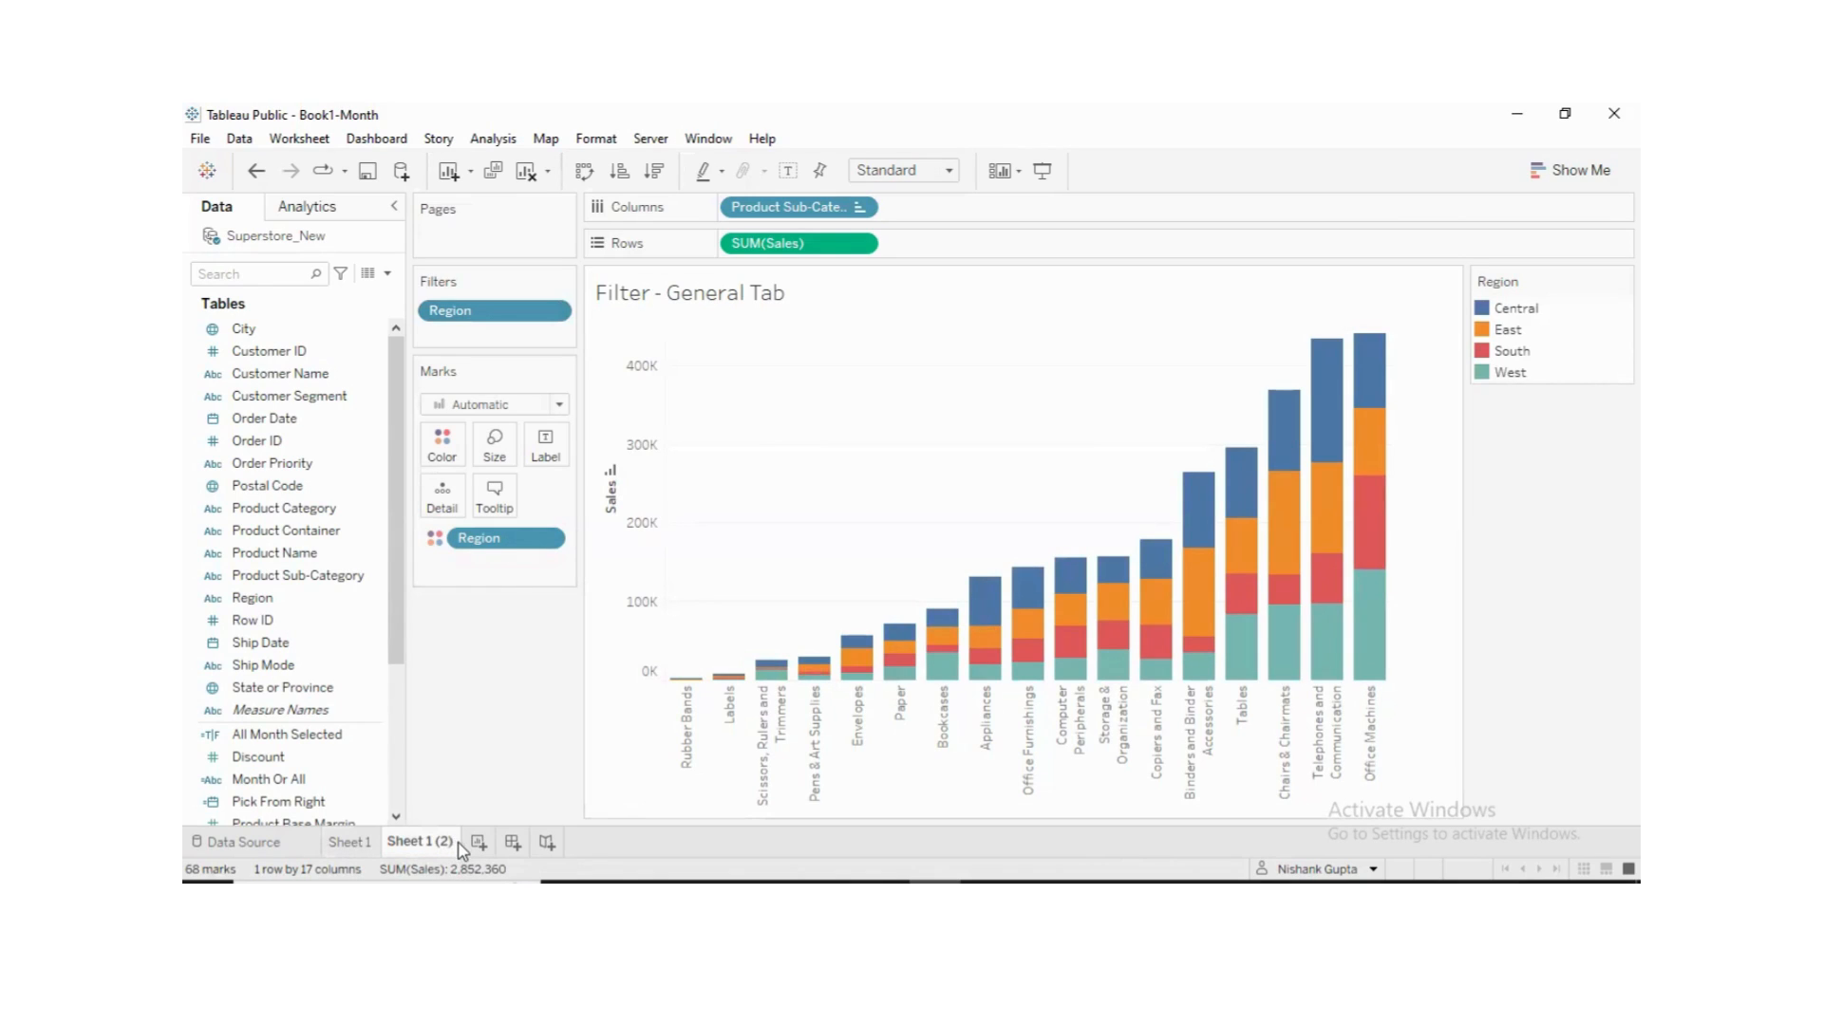
{"action": "right_click", "coordinate": [448, 844]}
{"action": "left_click", "coordinate": [496, 600]}
{"action": "type", "text": "Sheet 2"}
{"action": "key", "text": "Return"}
- Set the Region filter on Sheet 2 to a custom value list containing "Cntrl" and "Wst", and apply it
{"action": "left_click", "coordinate": [553, 313]}
{"action": "left_click", "coordinate": [487, 337]}
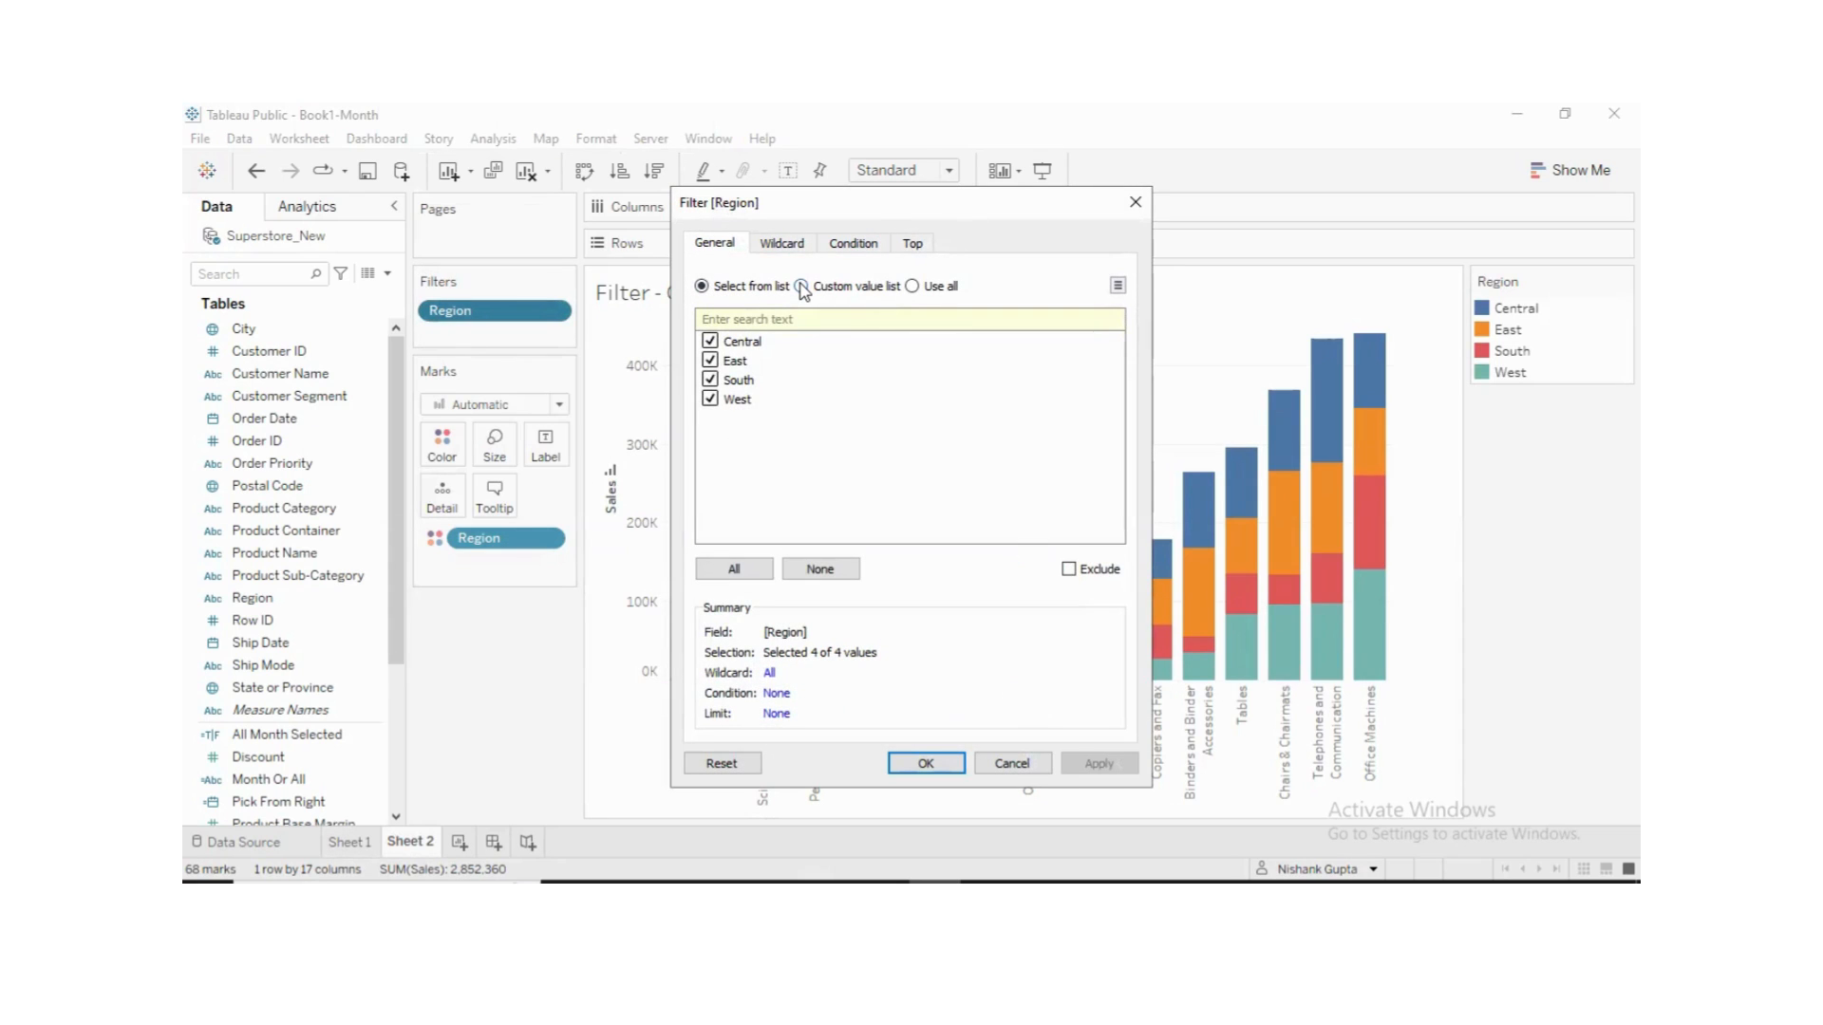
{"action": "left_click", "coordinate": [800, 286]}
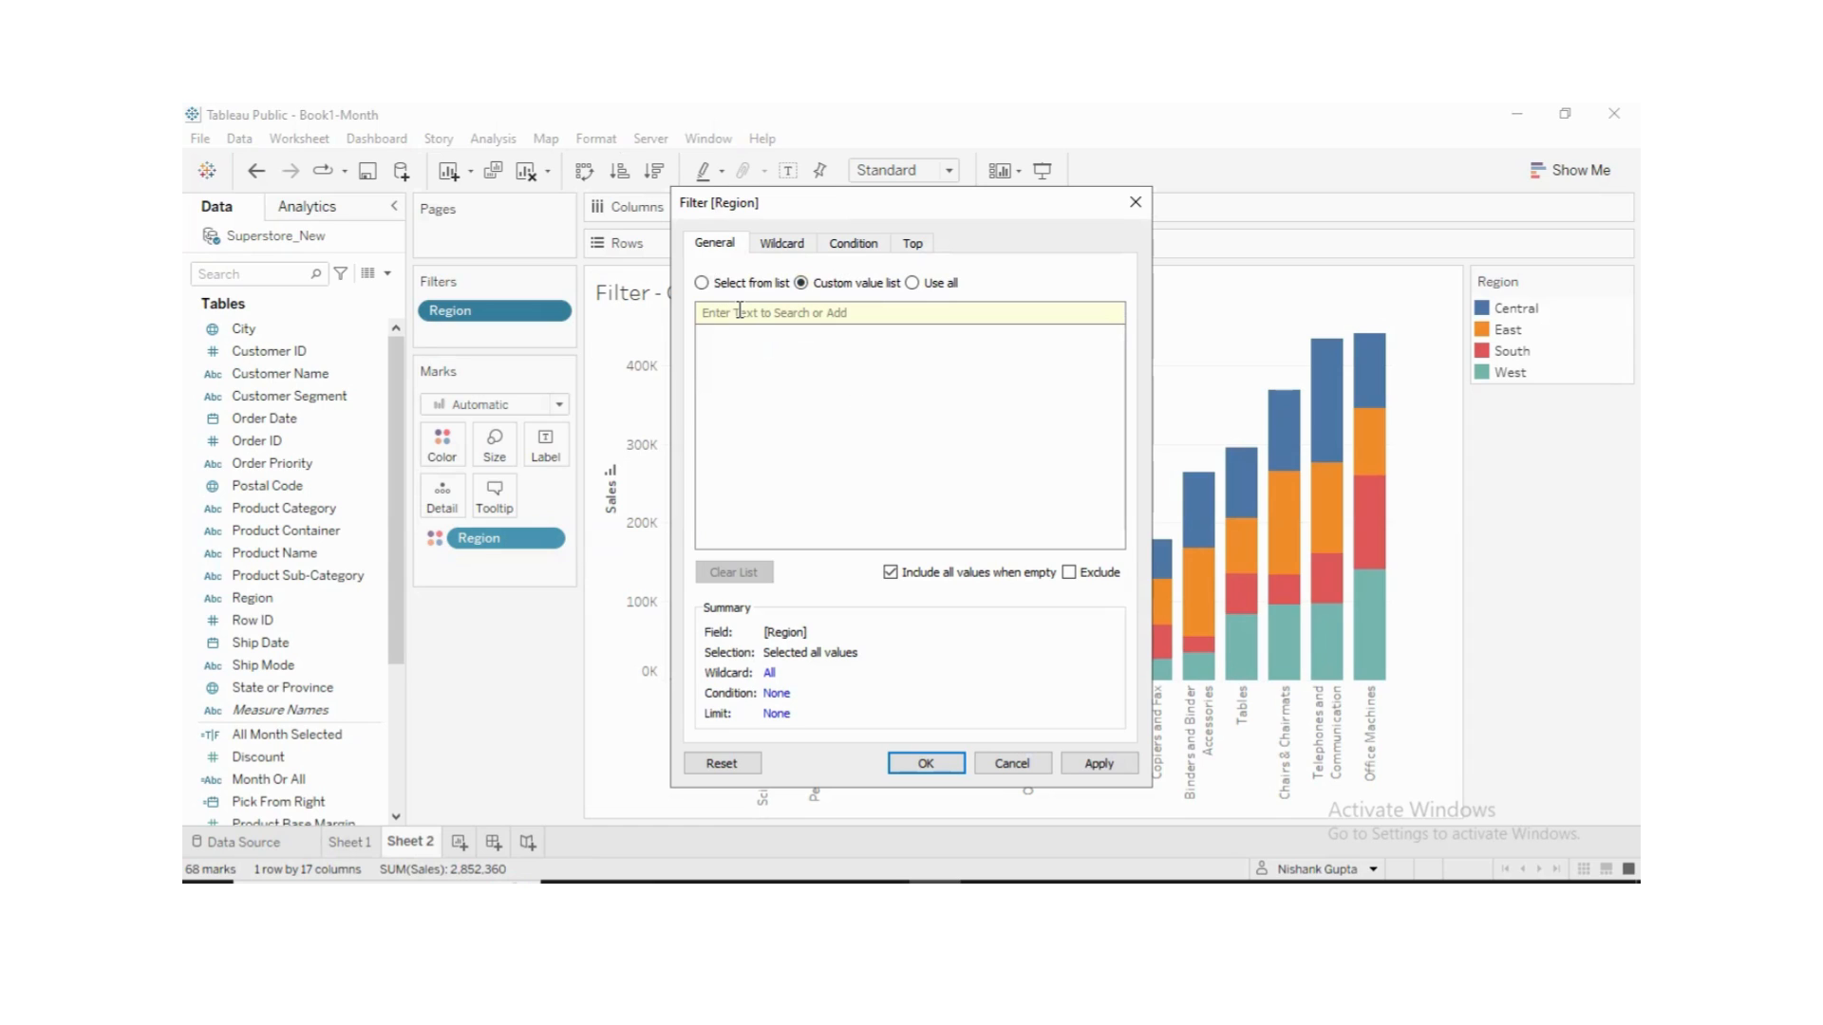
{"action": "type", "text": "c"}
{"action": "left_click", "coordinate": [1099, 315]}
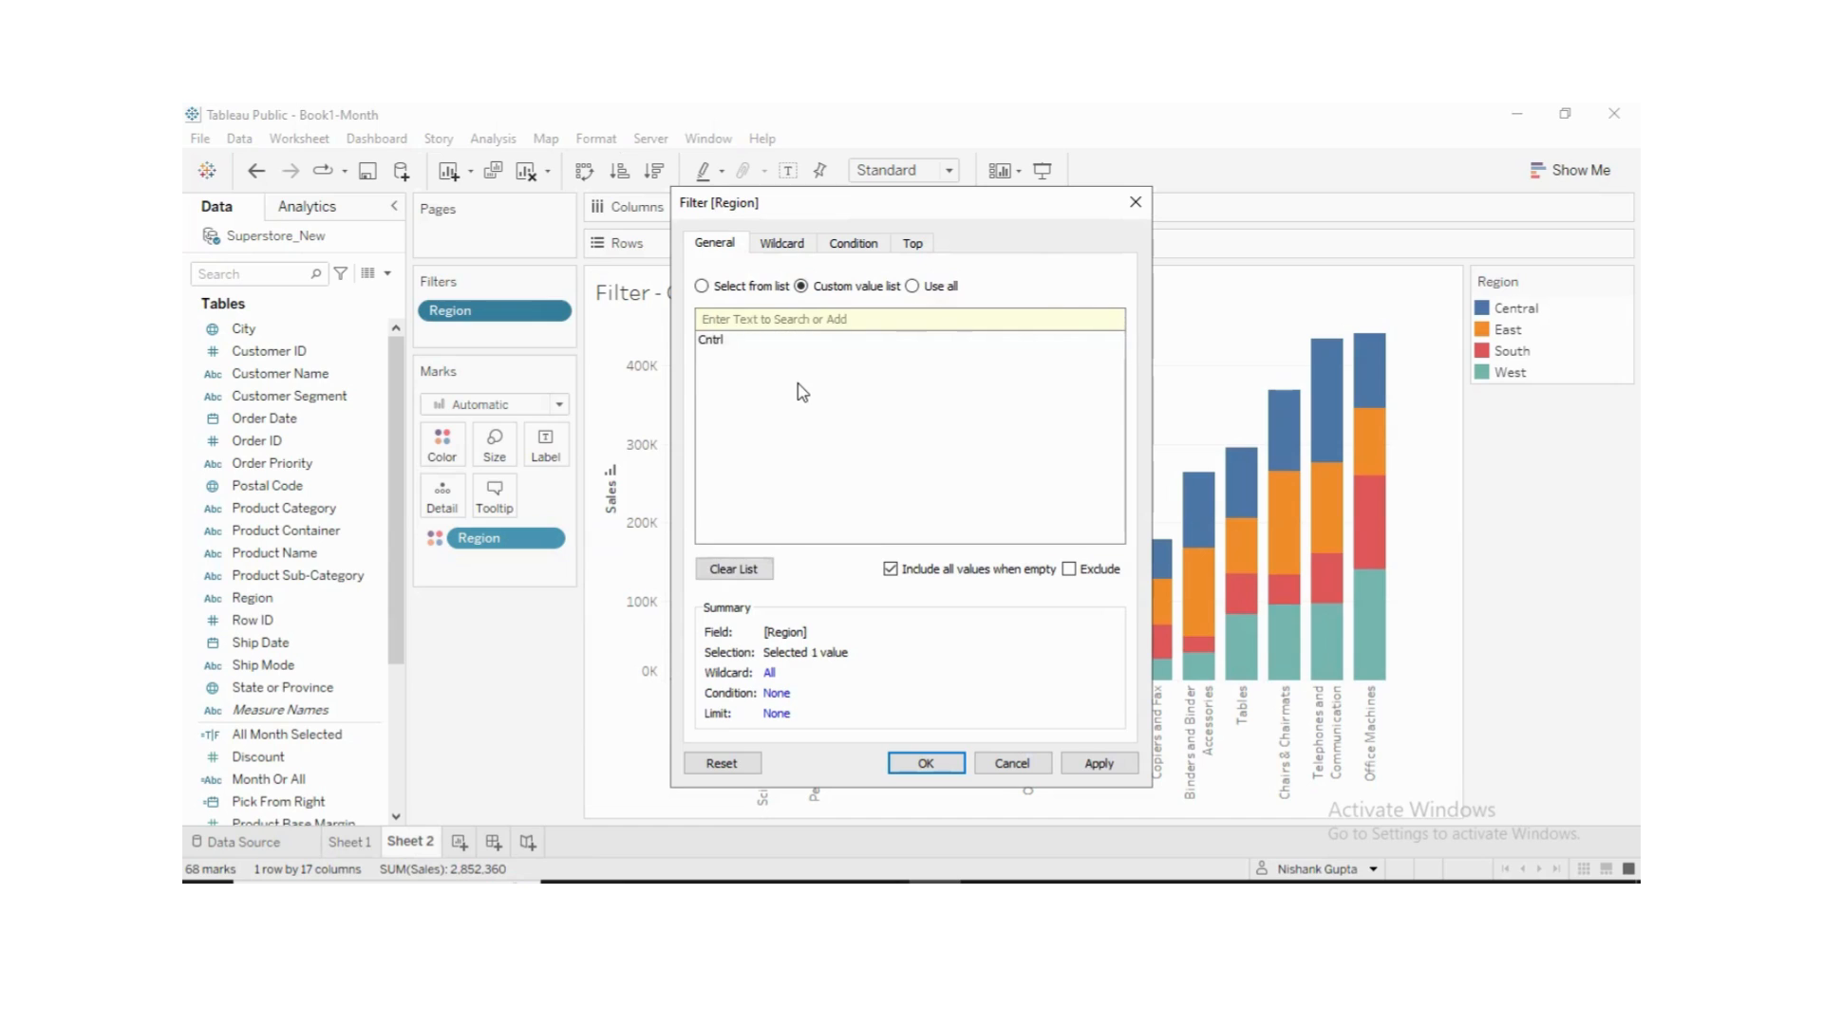
{"action": "type", "text": "Wst"}
{"action": "left_click", "coordinate": [1097, 320]}
{"action": "left_click", "coordinate": [1101, 763]}
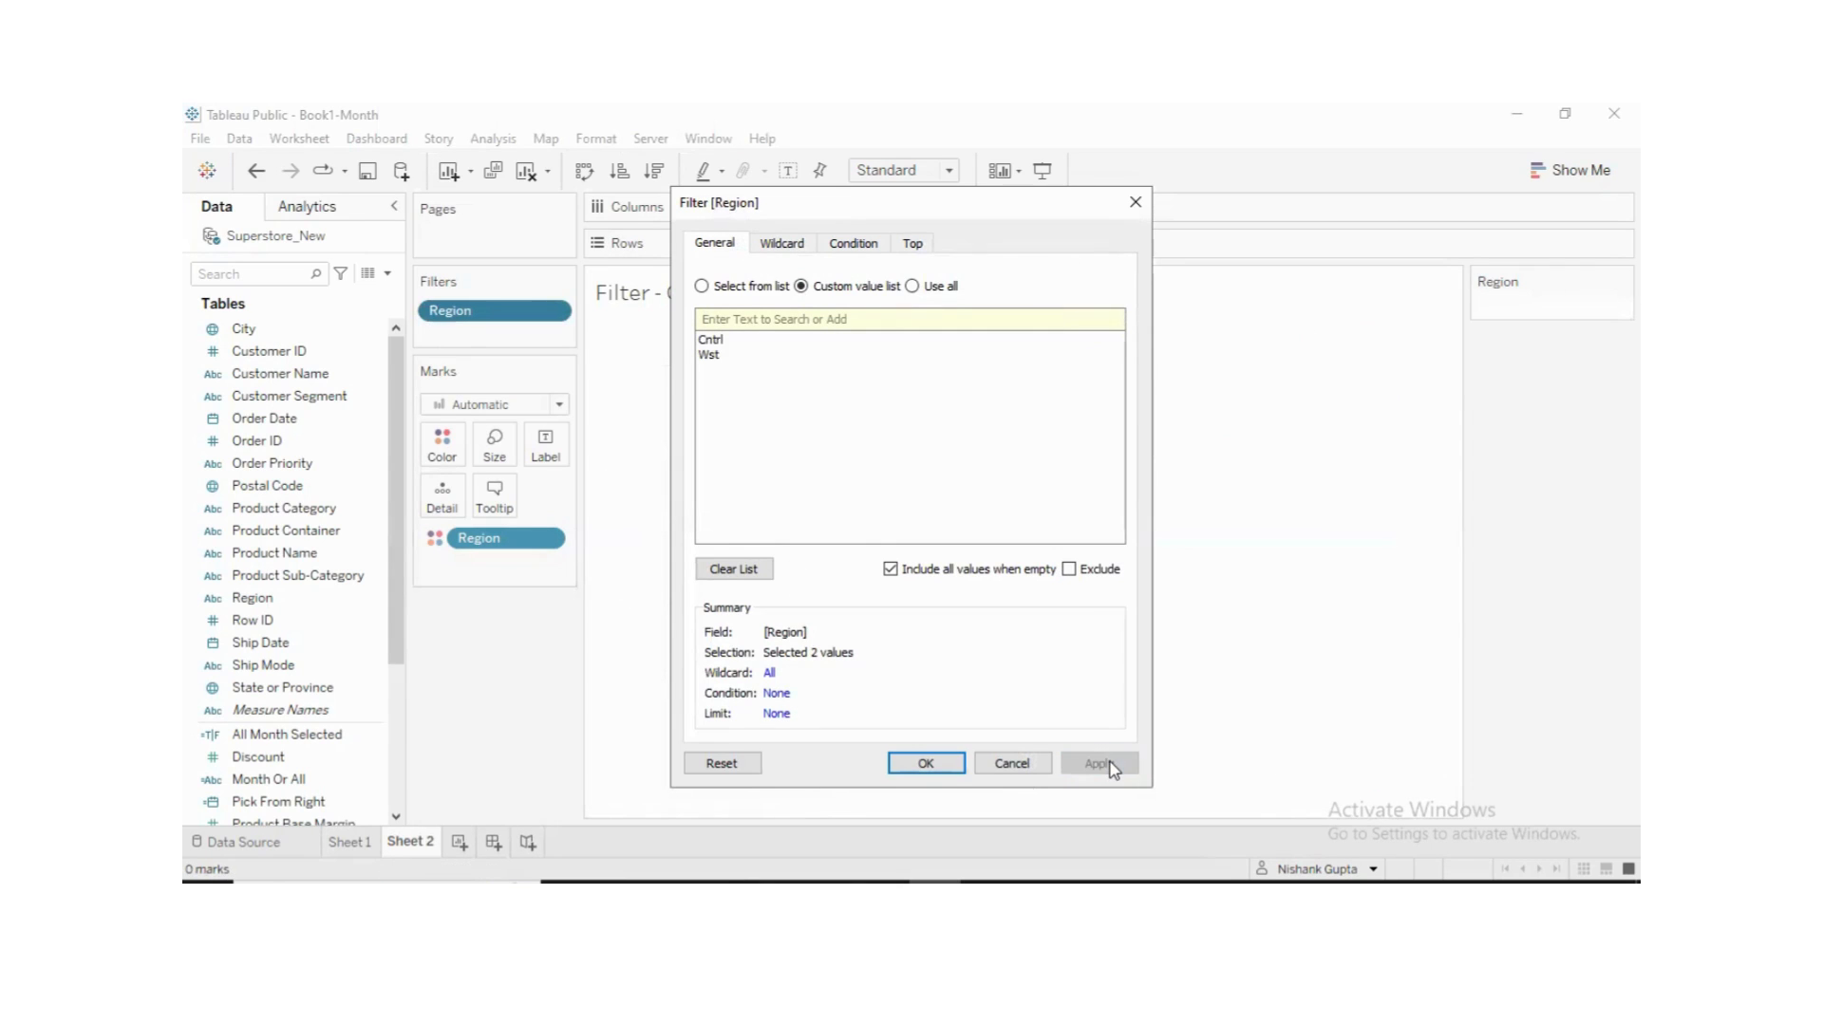
{"action": "left_click", "coordinate": [922, 764]}
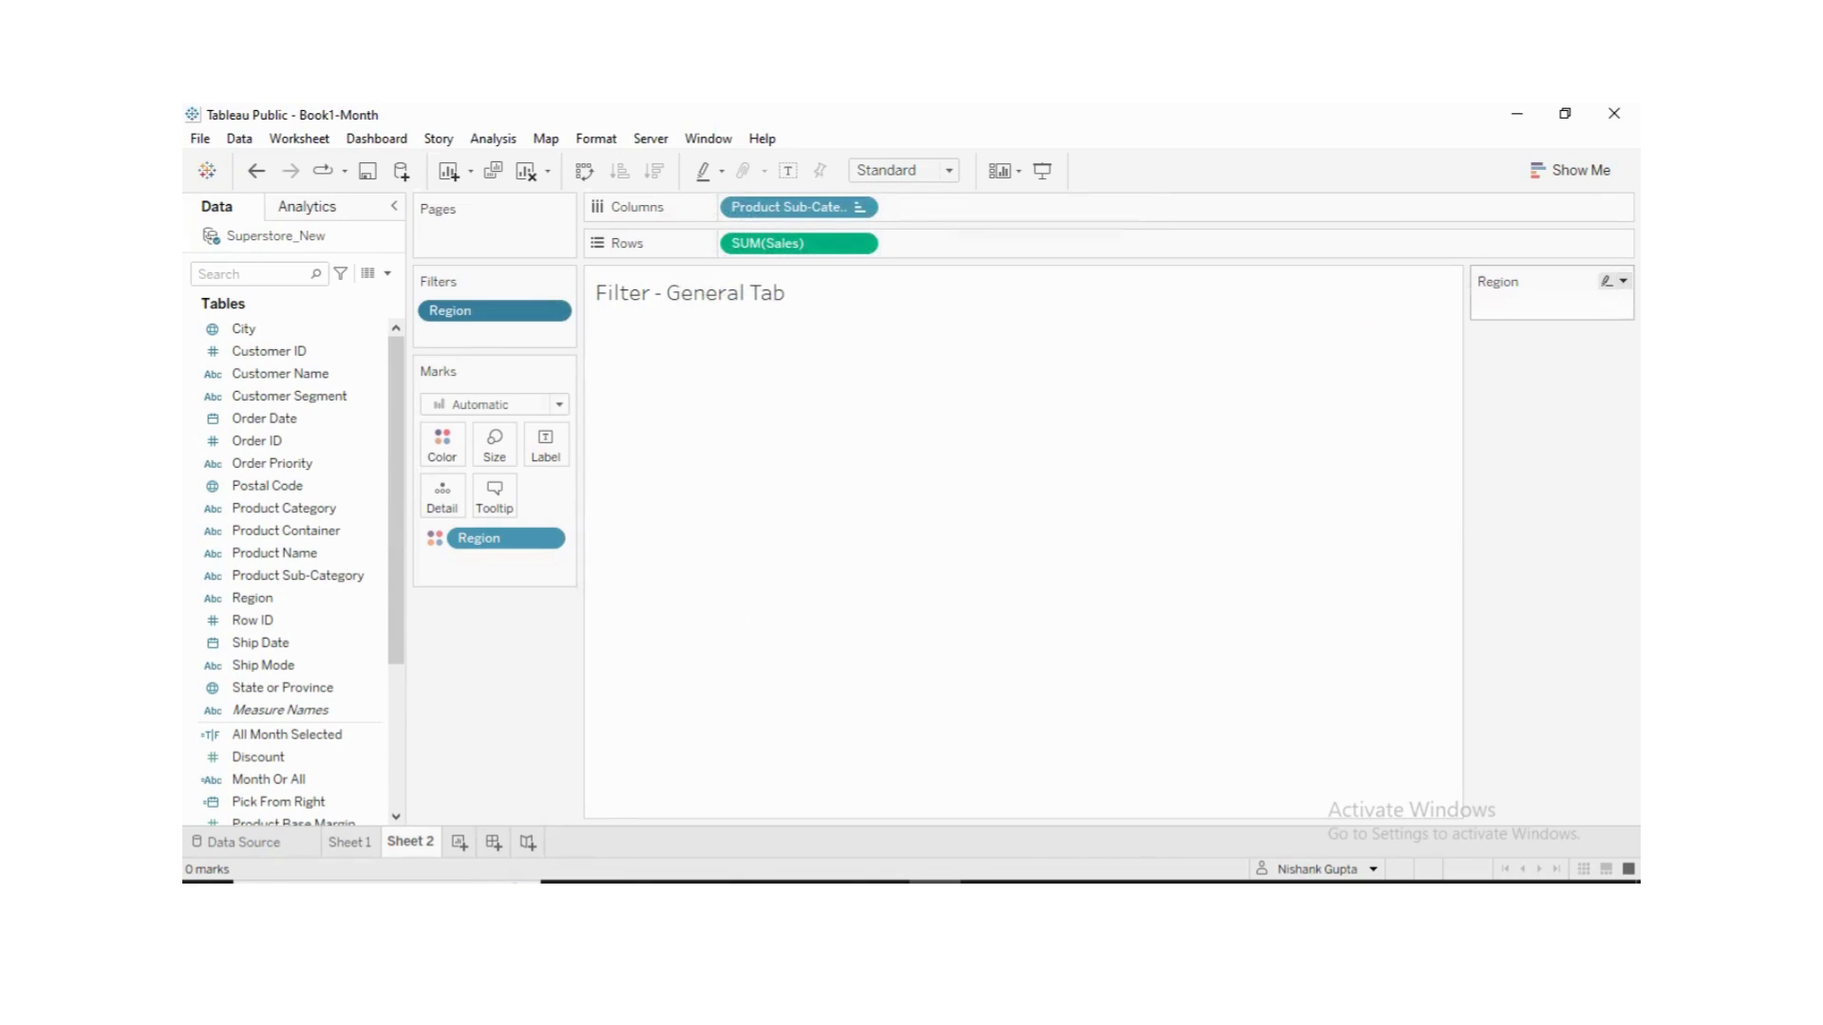
{"action": "left_click", "coordinate": [1622, 281]}
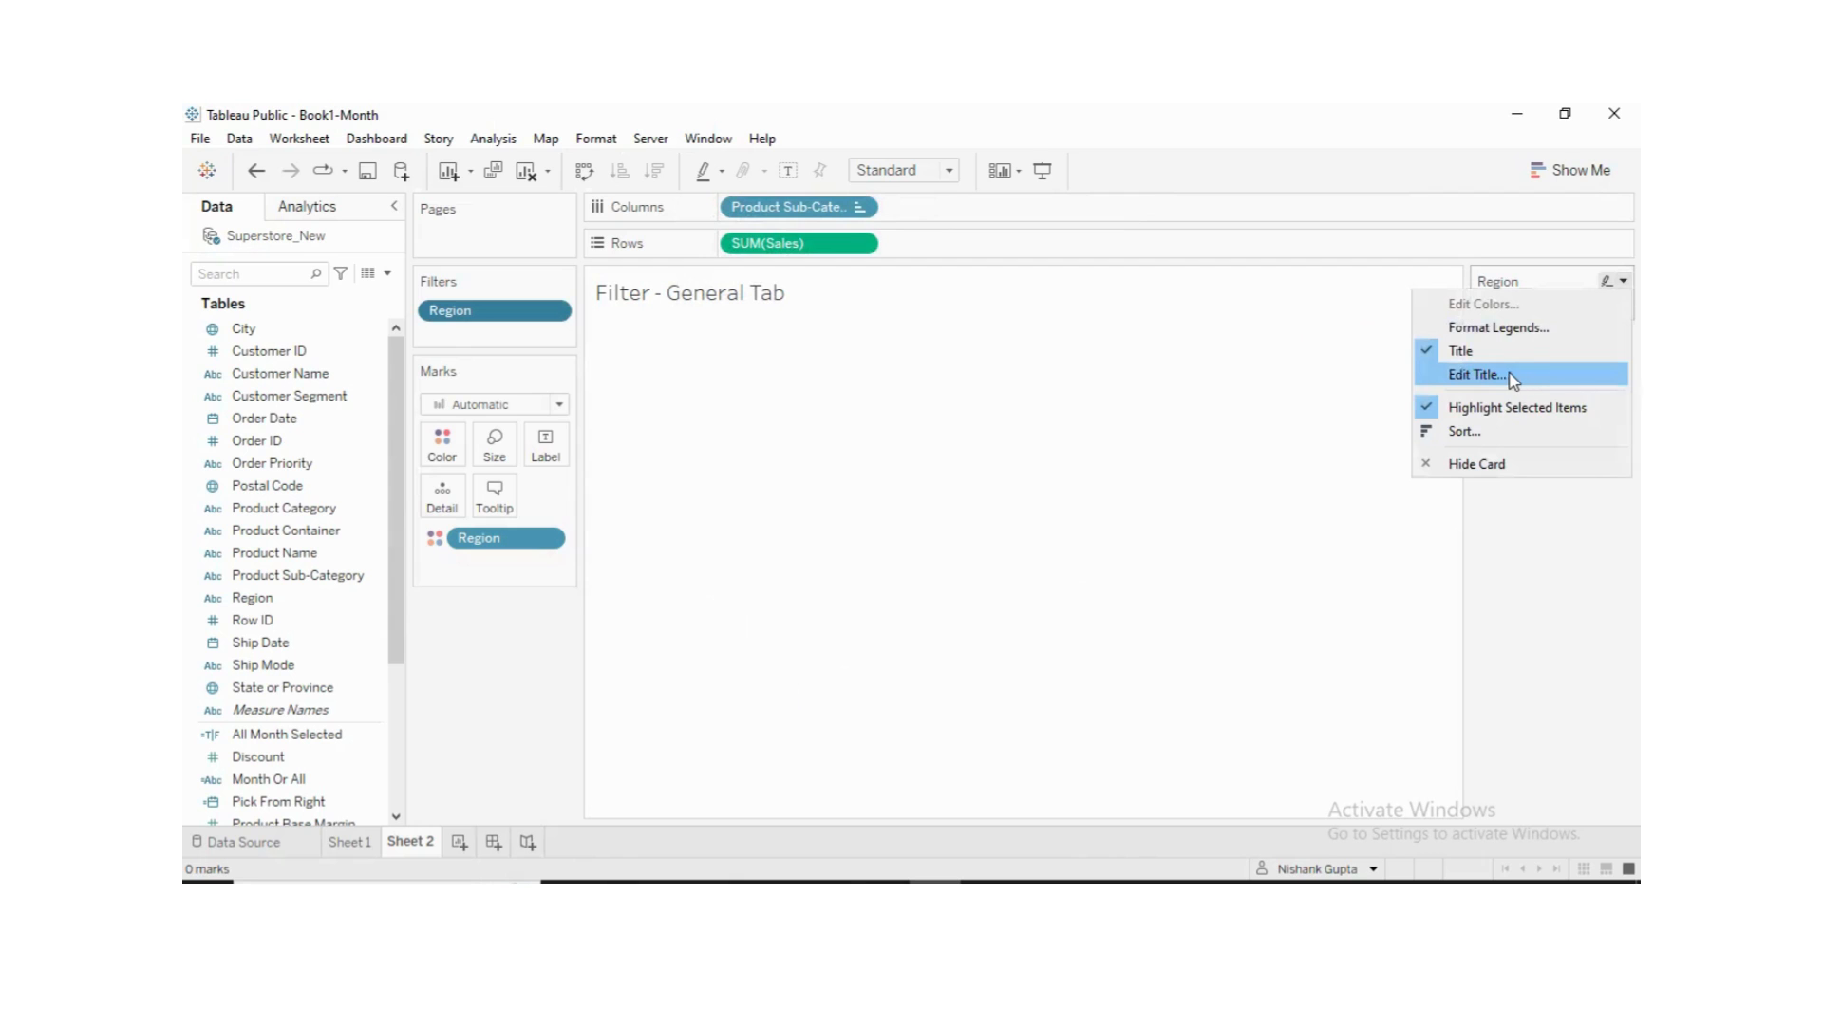
{"action": "left_click", "coordinate": [1583, 493]}
- Re-add the Region filter on Sheet 2 with a custom value list containing only "Cntrl", and apply it
{"action": "mouse_move", "coordinate": [460, 317]}
{"action": "left_mouse_down"}
{"action": "mouse_move", "coordinate": [366, 663]}
{"action": "mouse_move", "coordinate": [366, 577]}
{"action": "mouse_move", "coordinate": [365, 596]}
{"action": "mouse_move", "coordinate": [436, 312]}
{"action": "mouse_move", "coordinate": [475, 314]}
{"action": "left_mouse_up"}
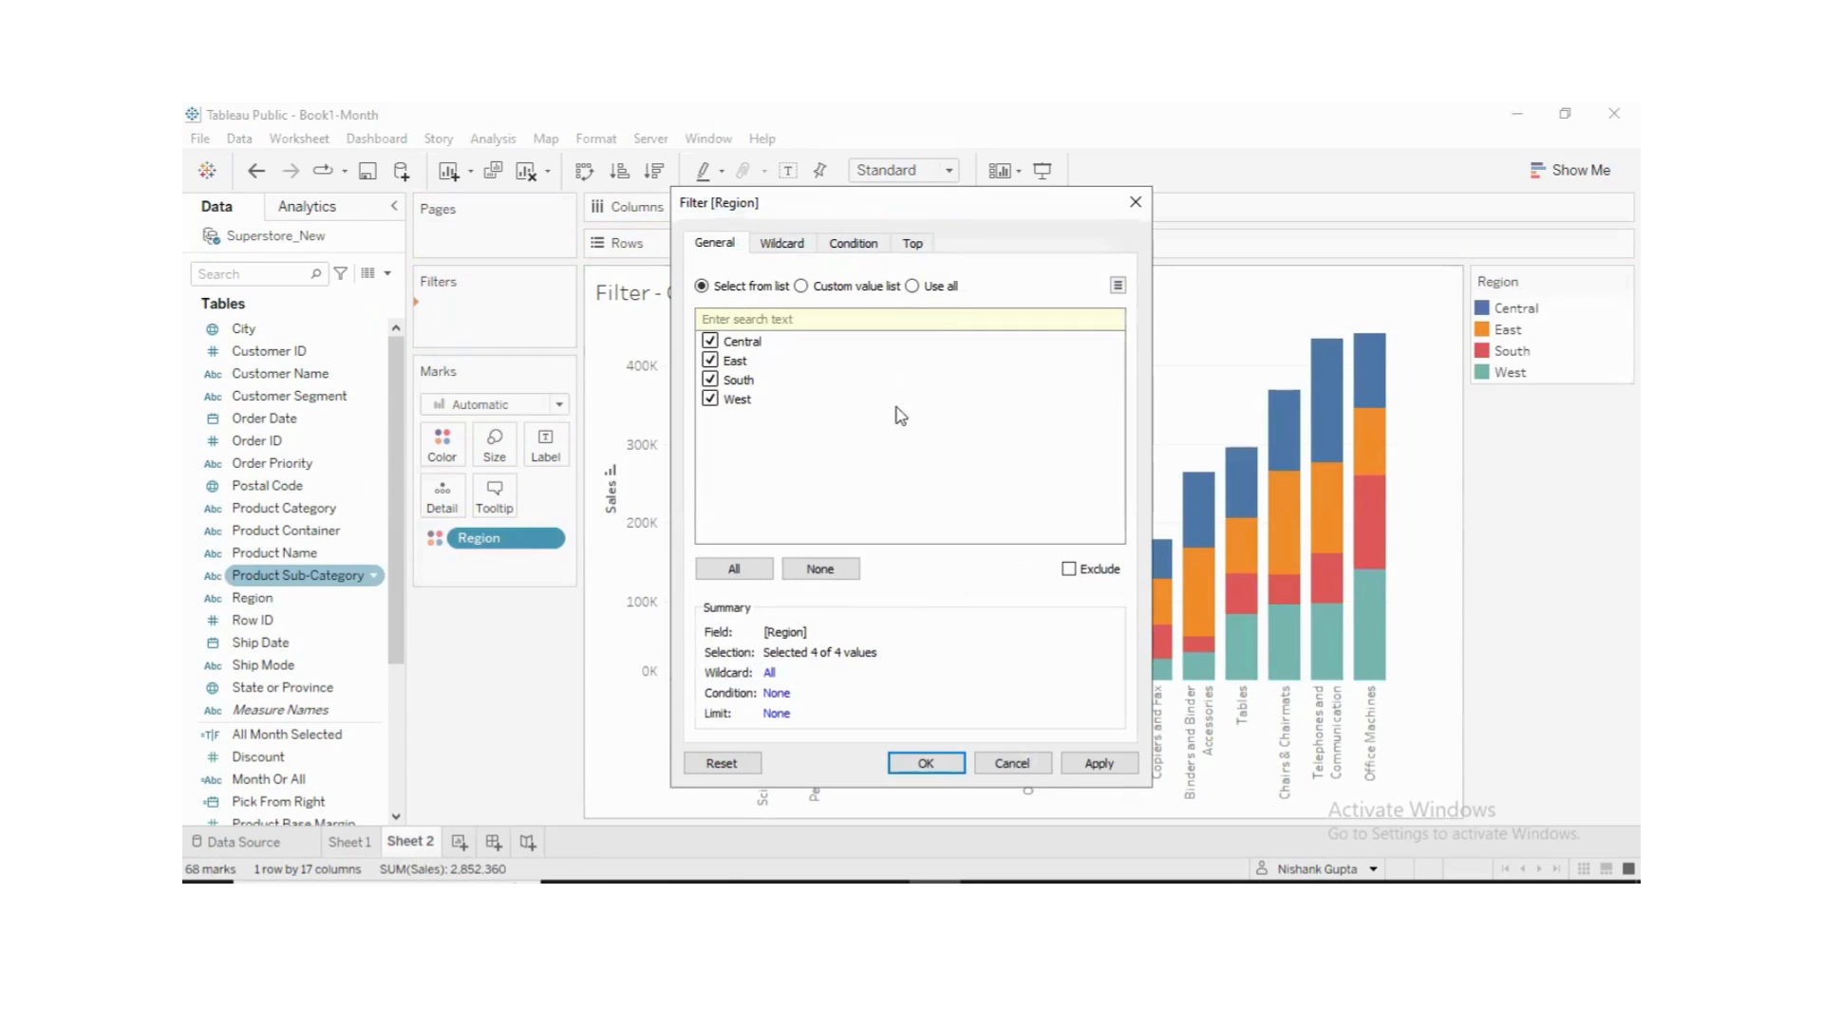
{"action": "left_click", "coordinate": [798, 570]}
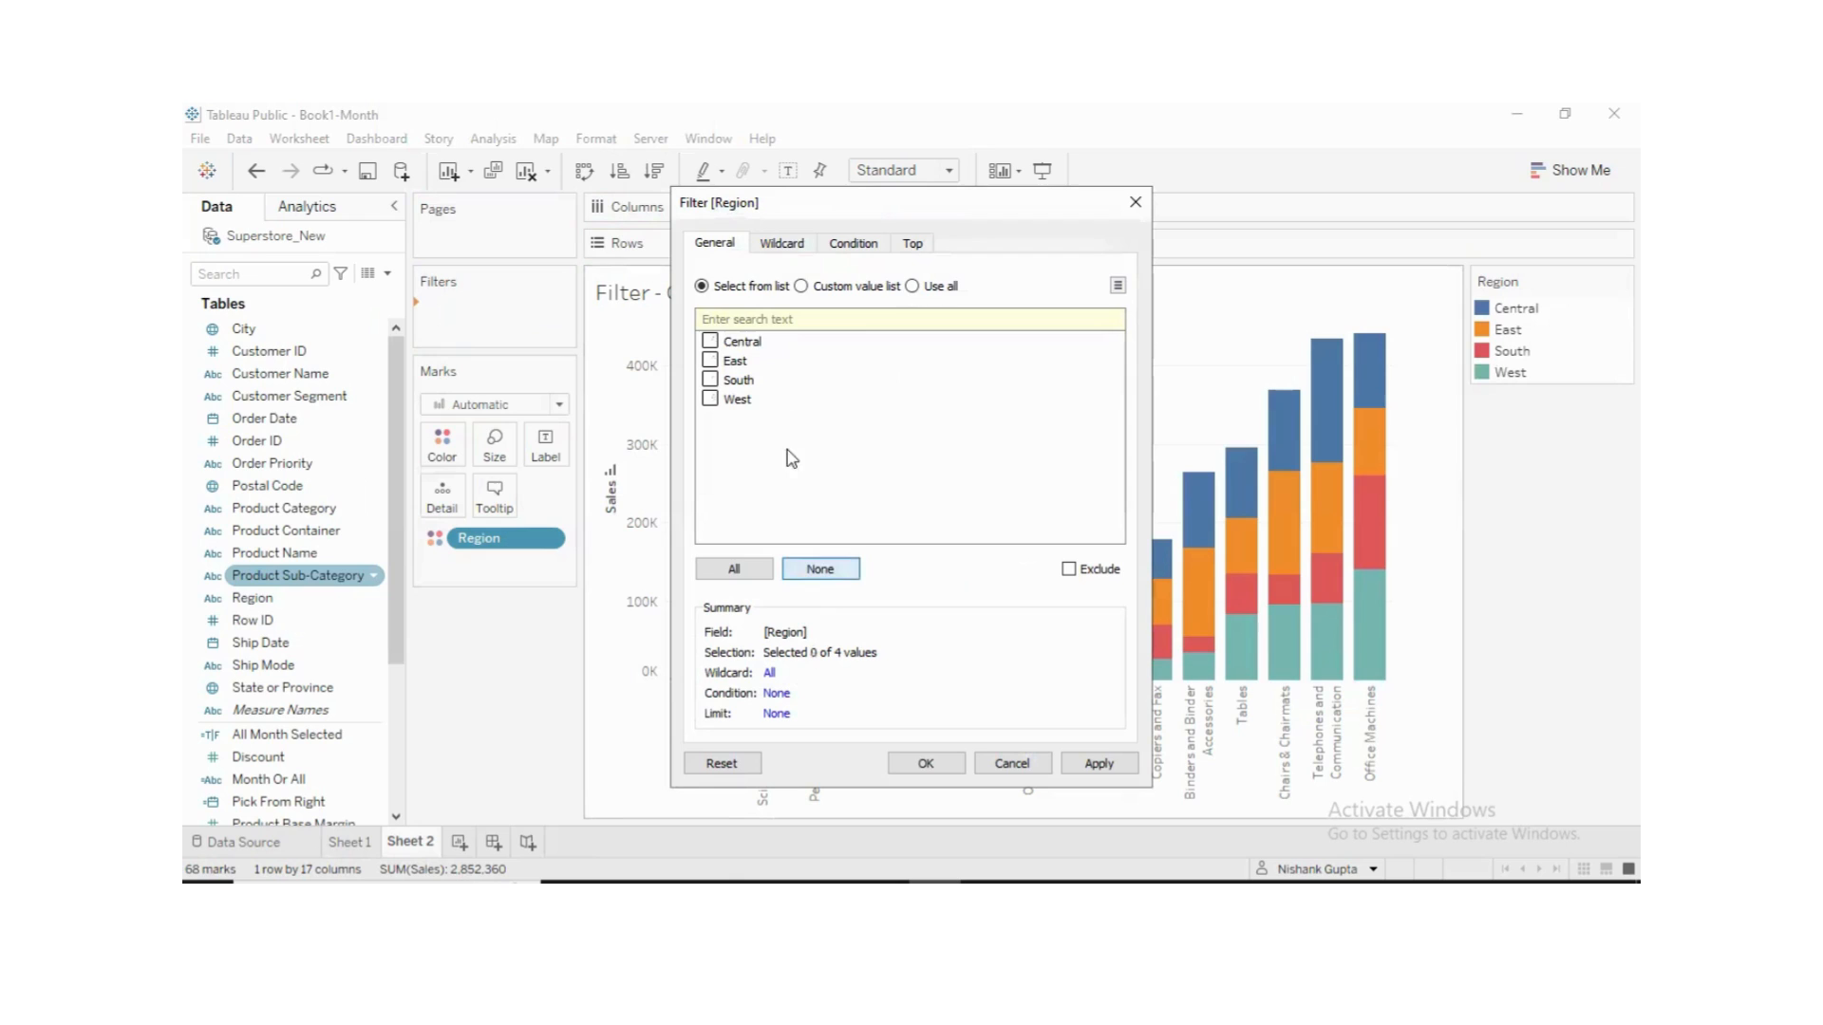
{"action": "left_click", "coordinate": [802, 287]}
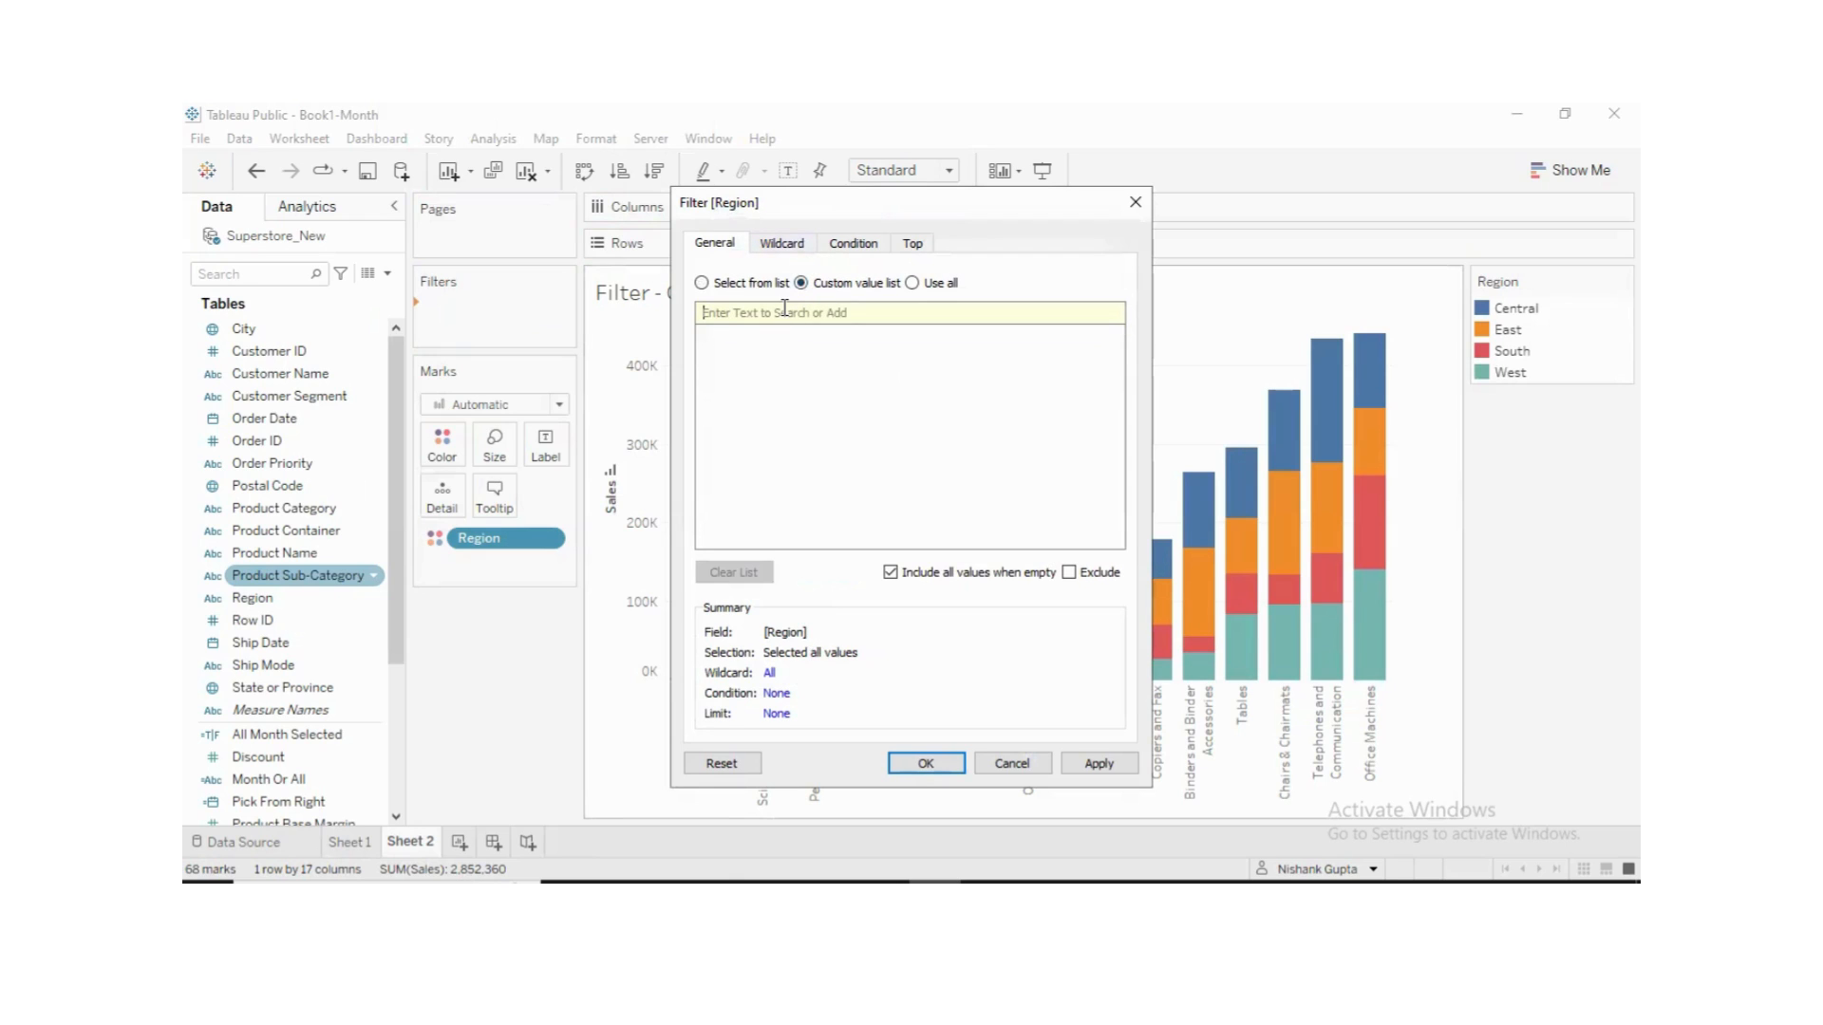
{"action": "type", "text": "cntrl"}
{"action": "left_click", "coordinate": [1096, 313]}
{"action": "left_click", "coordinate": [1099, 763]}
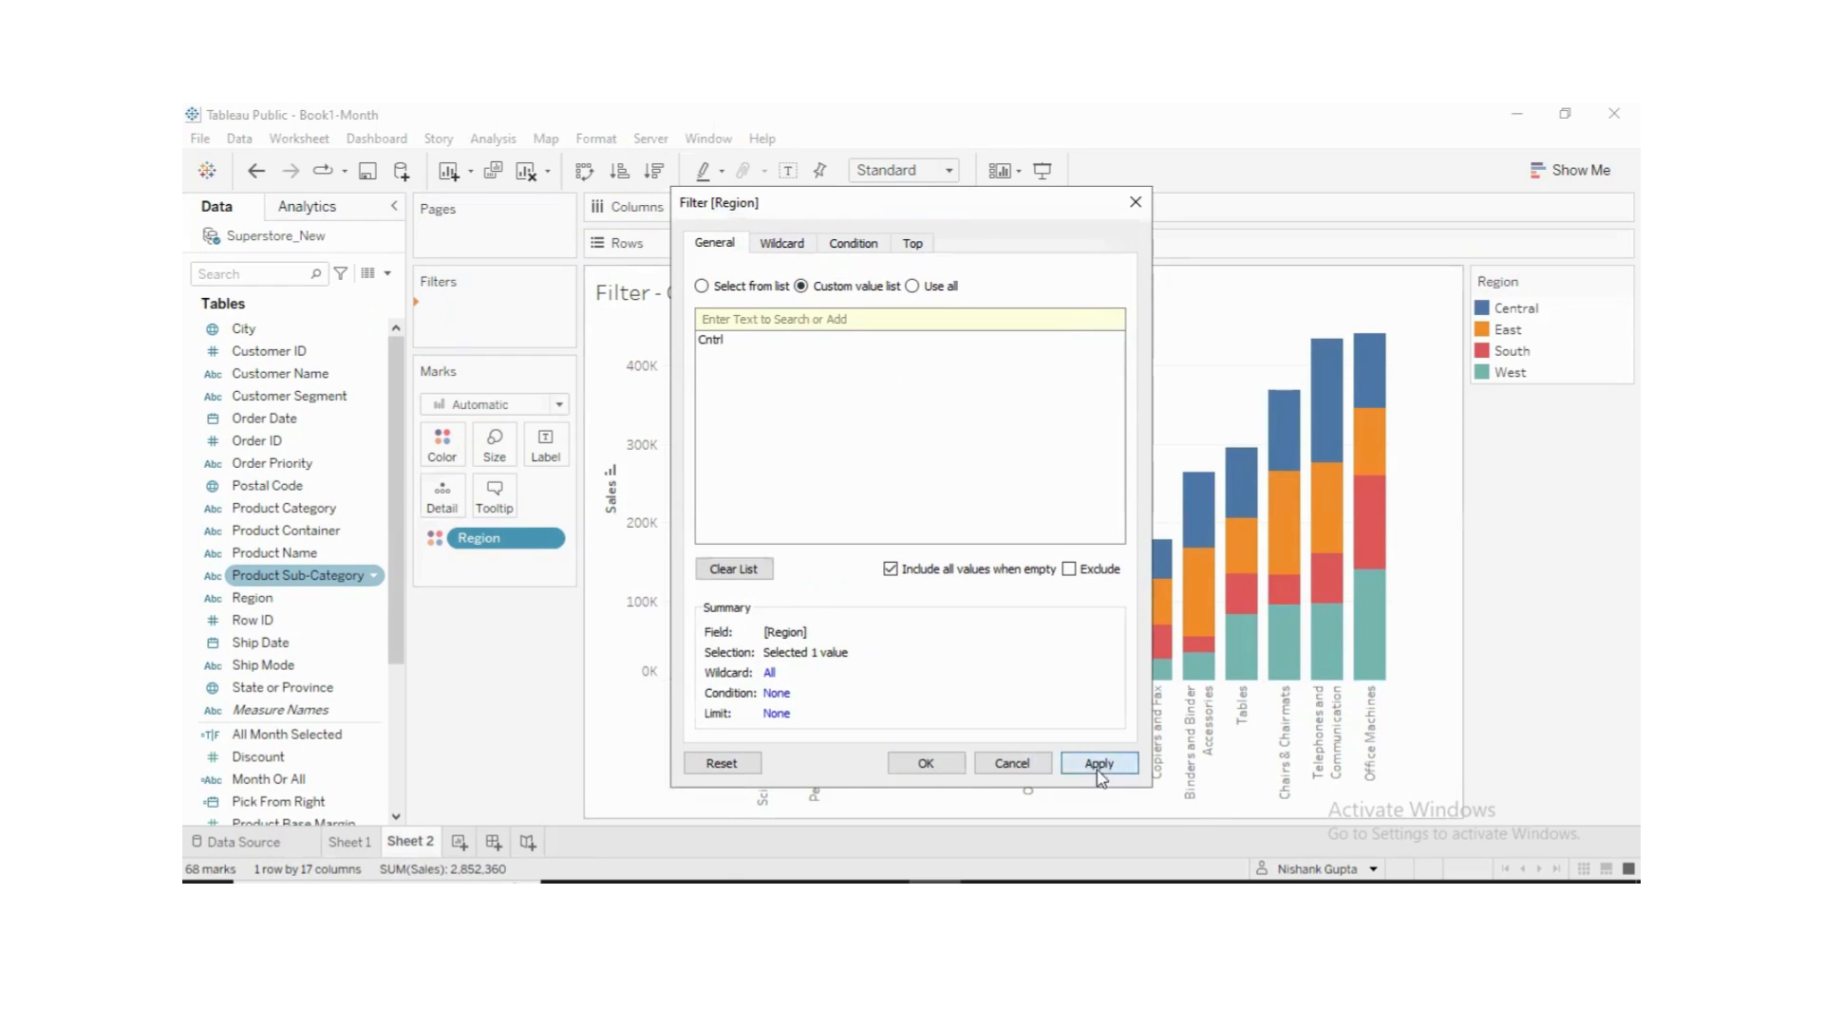
{"action": "left_click", "coordinate": [927, 765]}
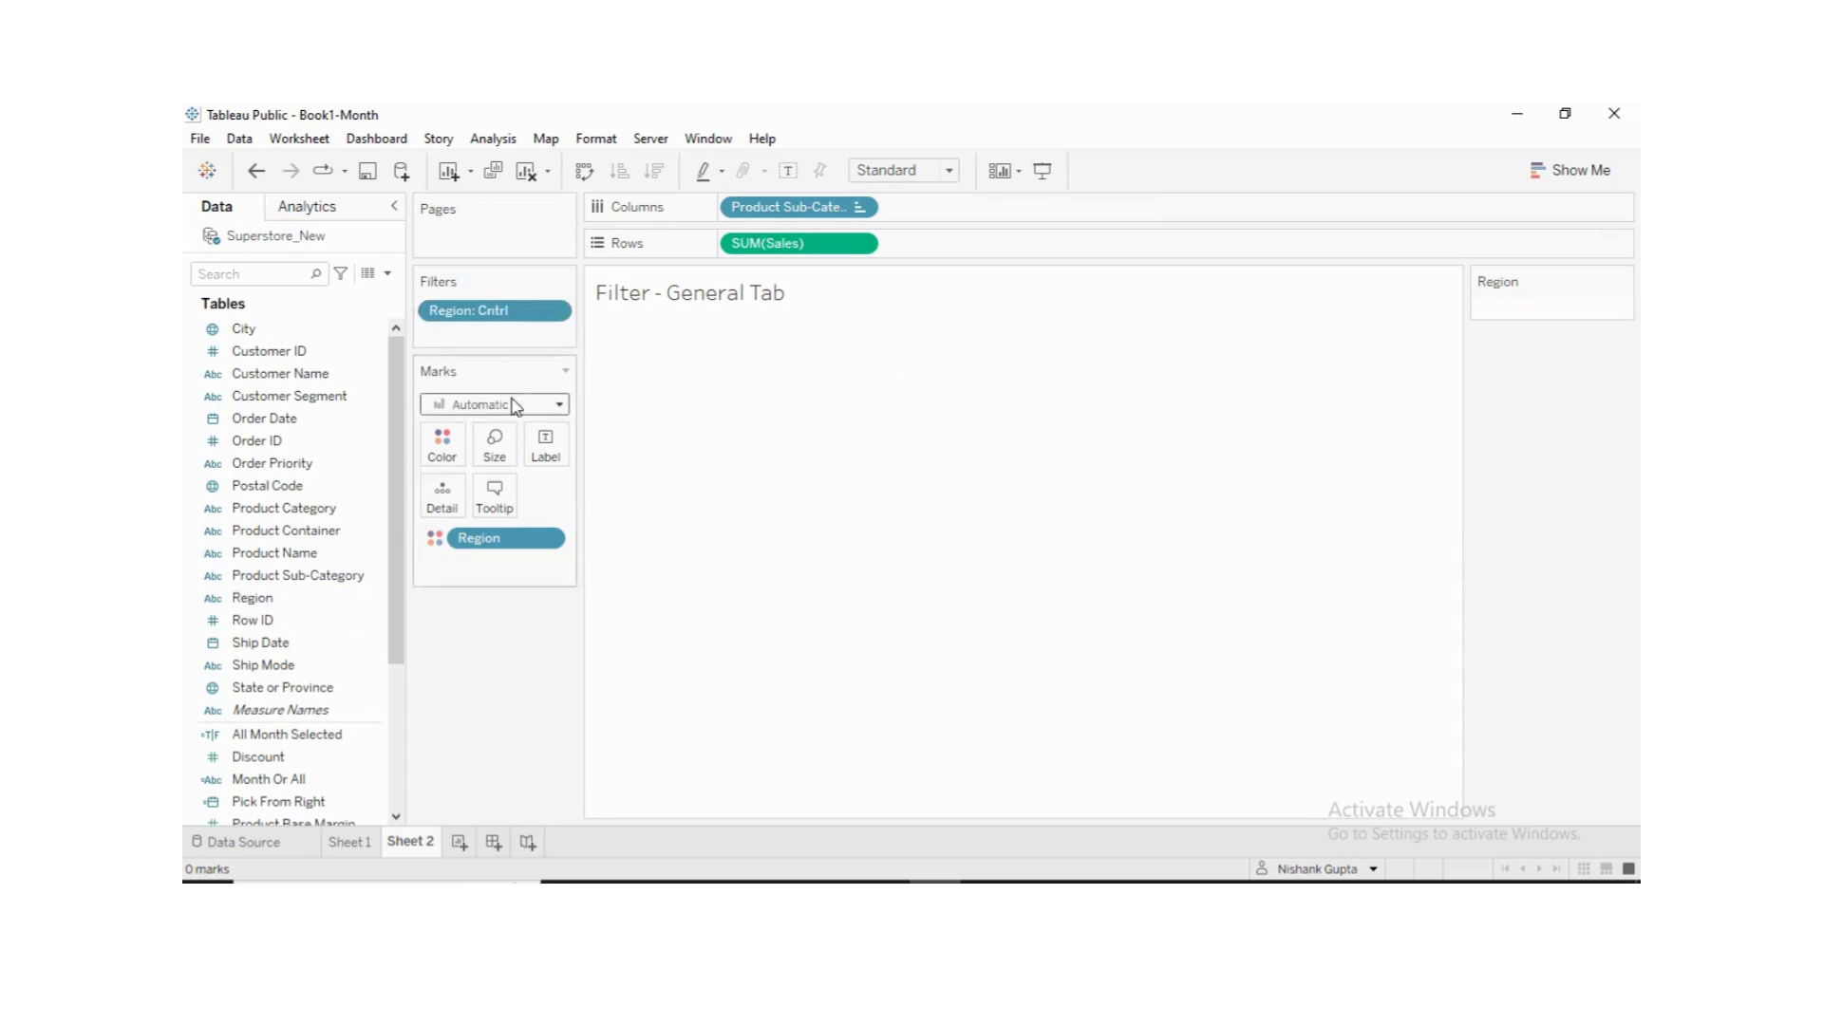
- Replace the custom value in the Region filter with "CENTRAL" and apply the change
{"action": "left_click", "coordinate": [553, 310]}
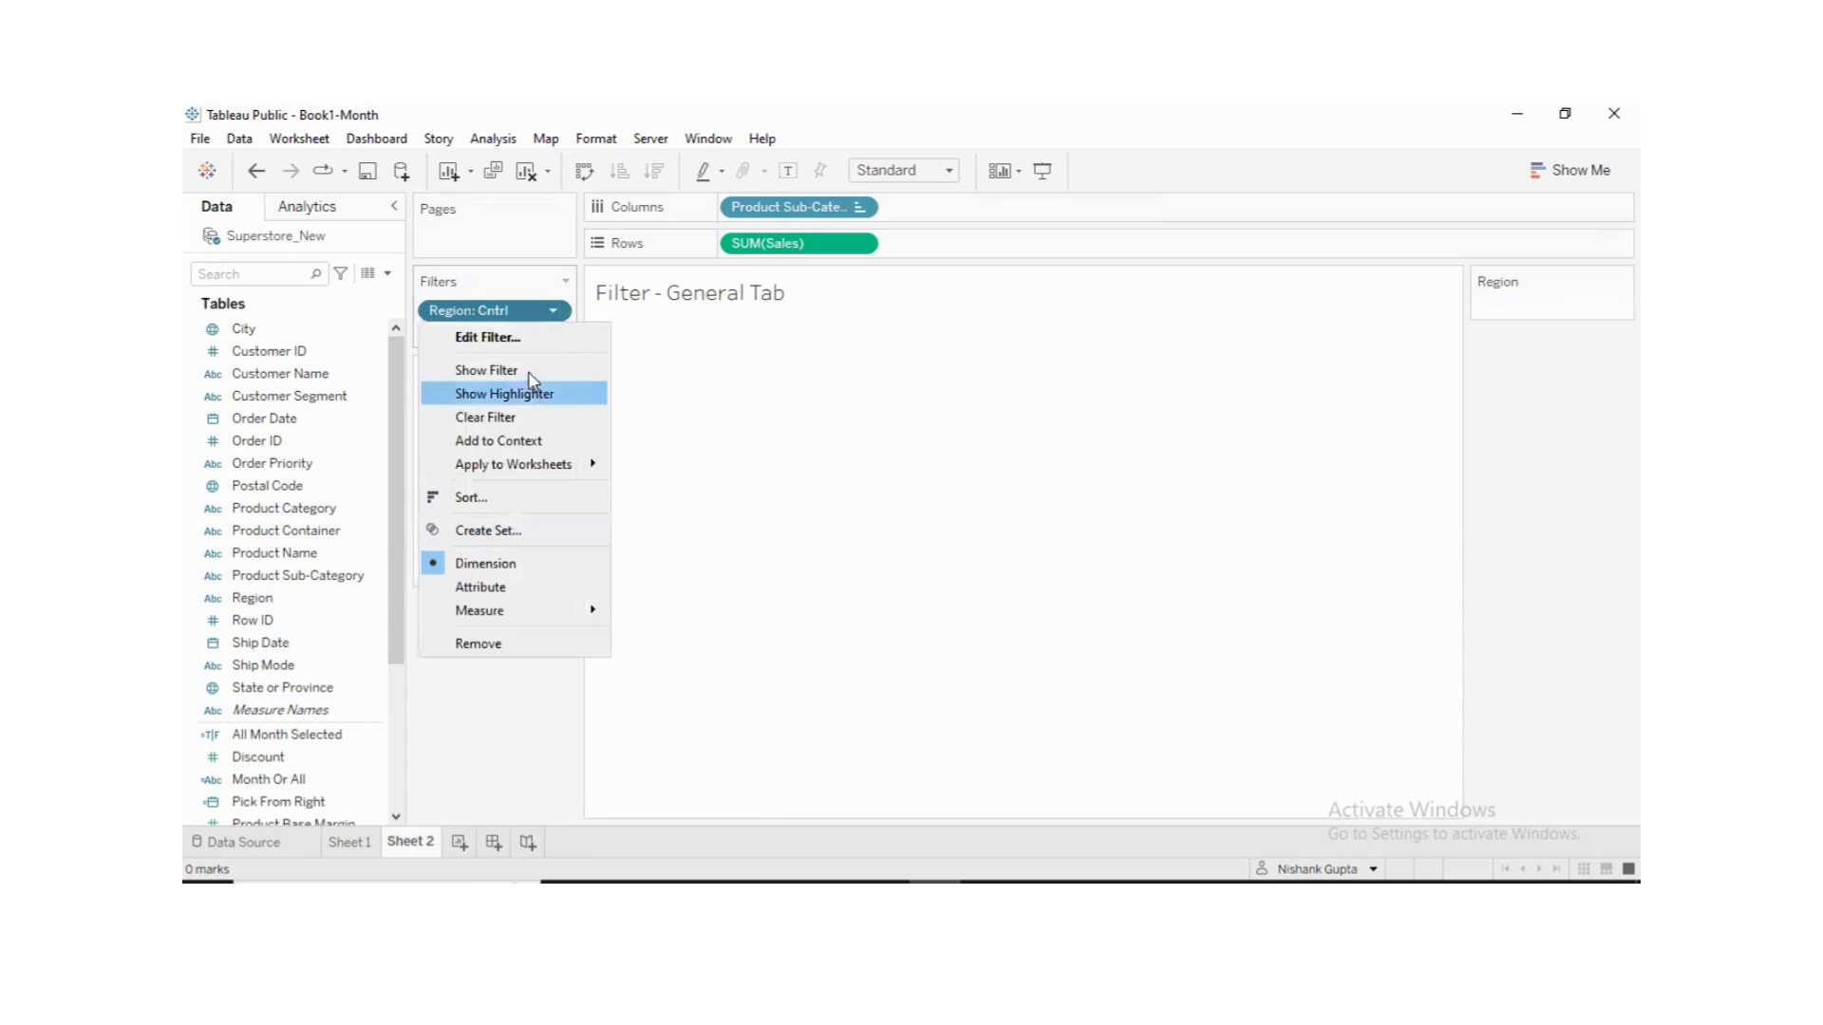
{"action": "left_click", "coordinate": [529, 339]}
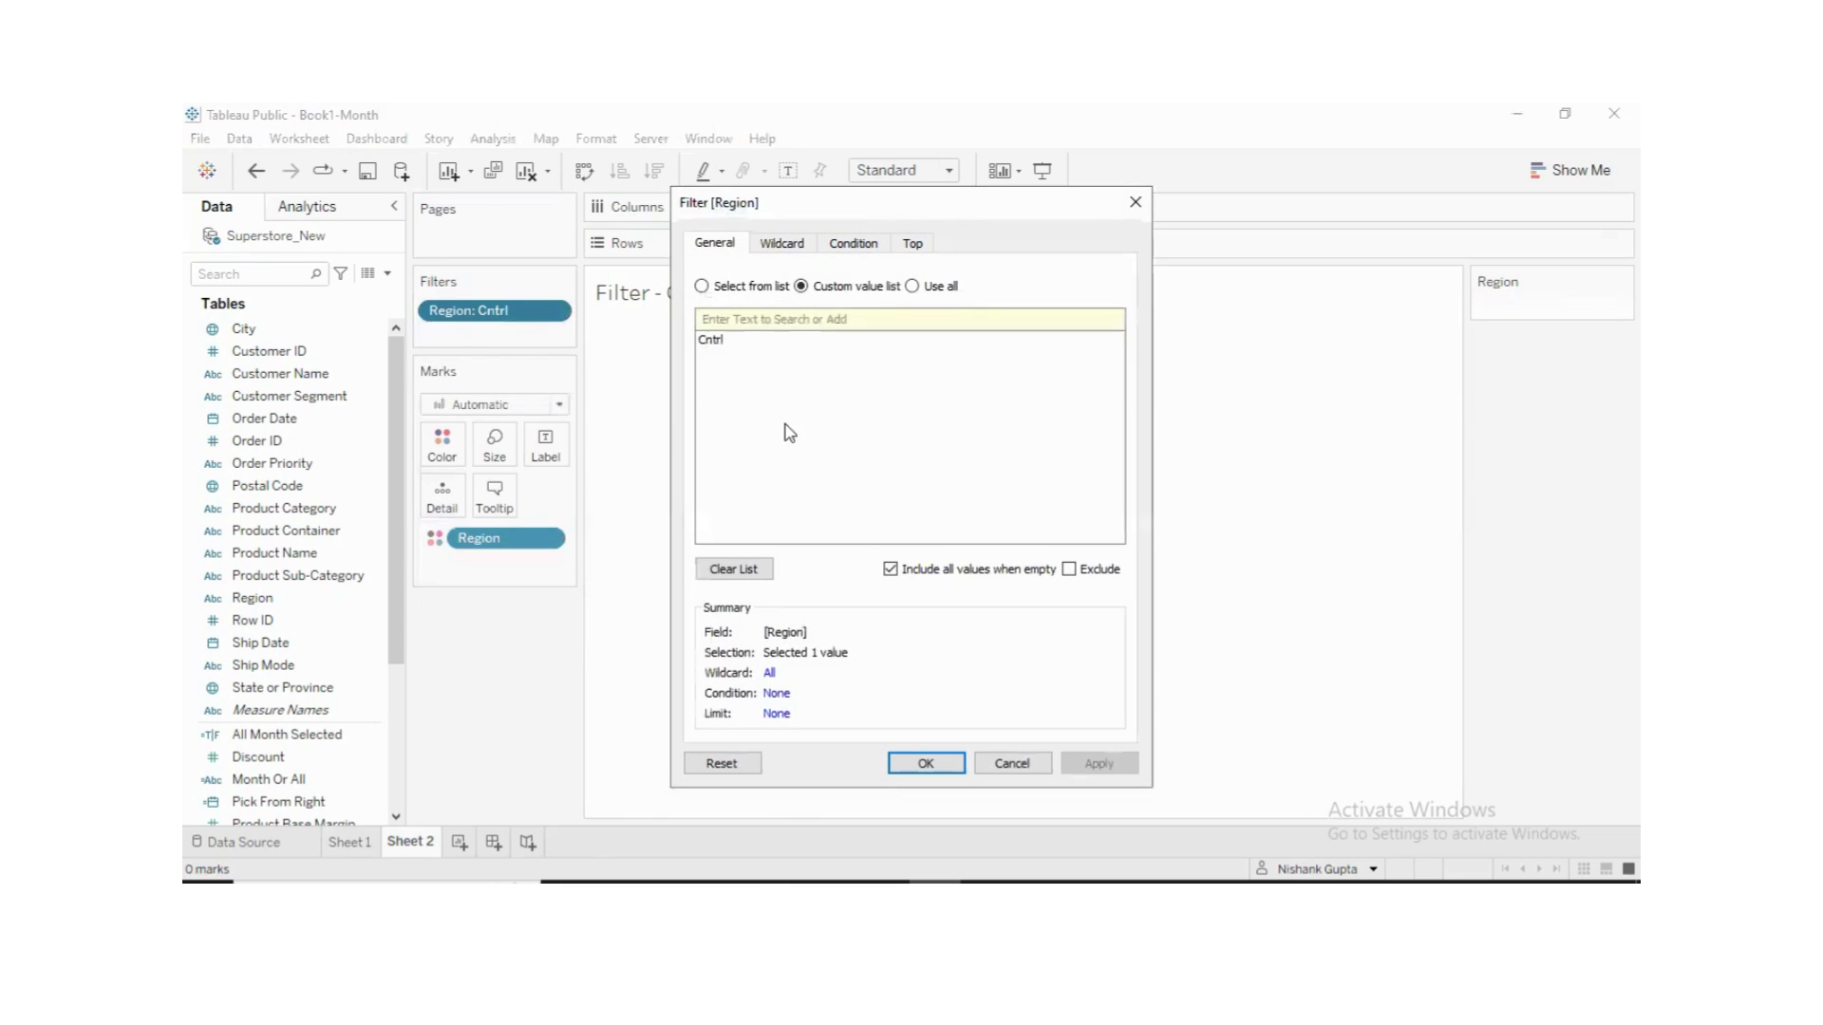
{"action": "left_click", "coordinate": [755, 342]}
{"action": "left_click", "coordinate": [1115, 339]}
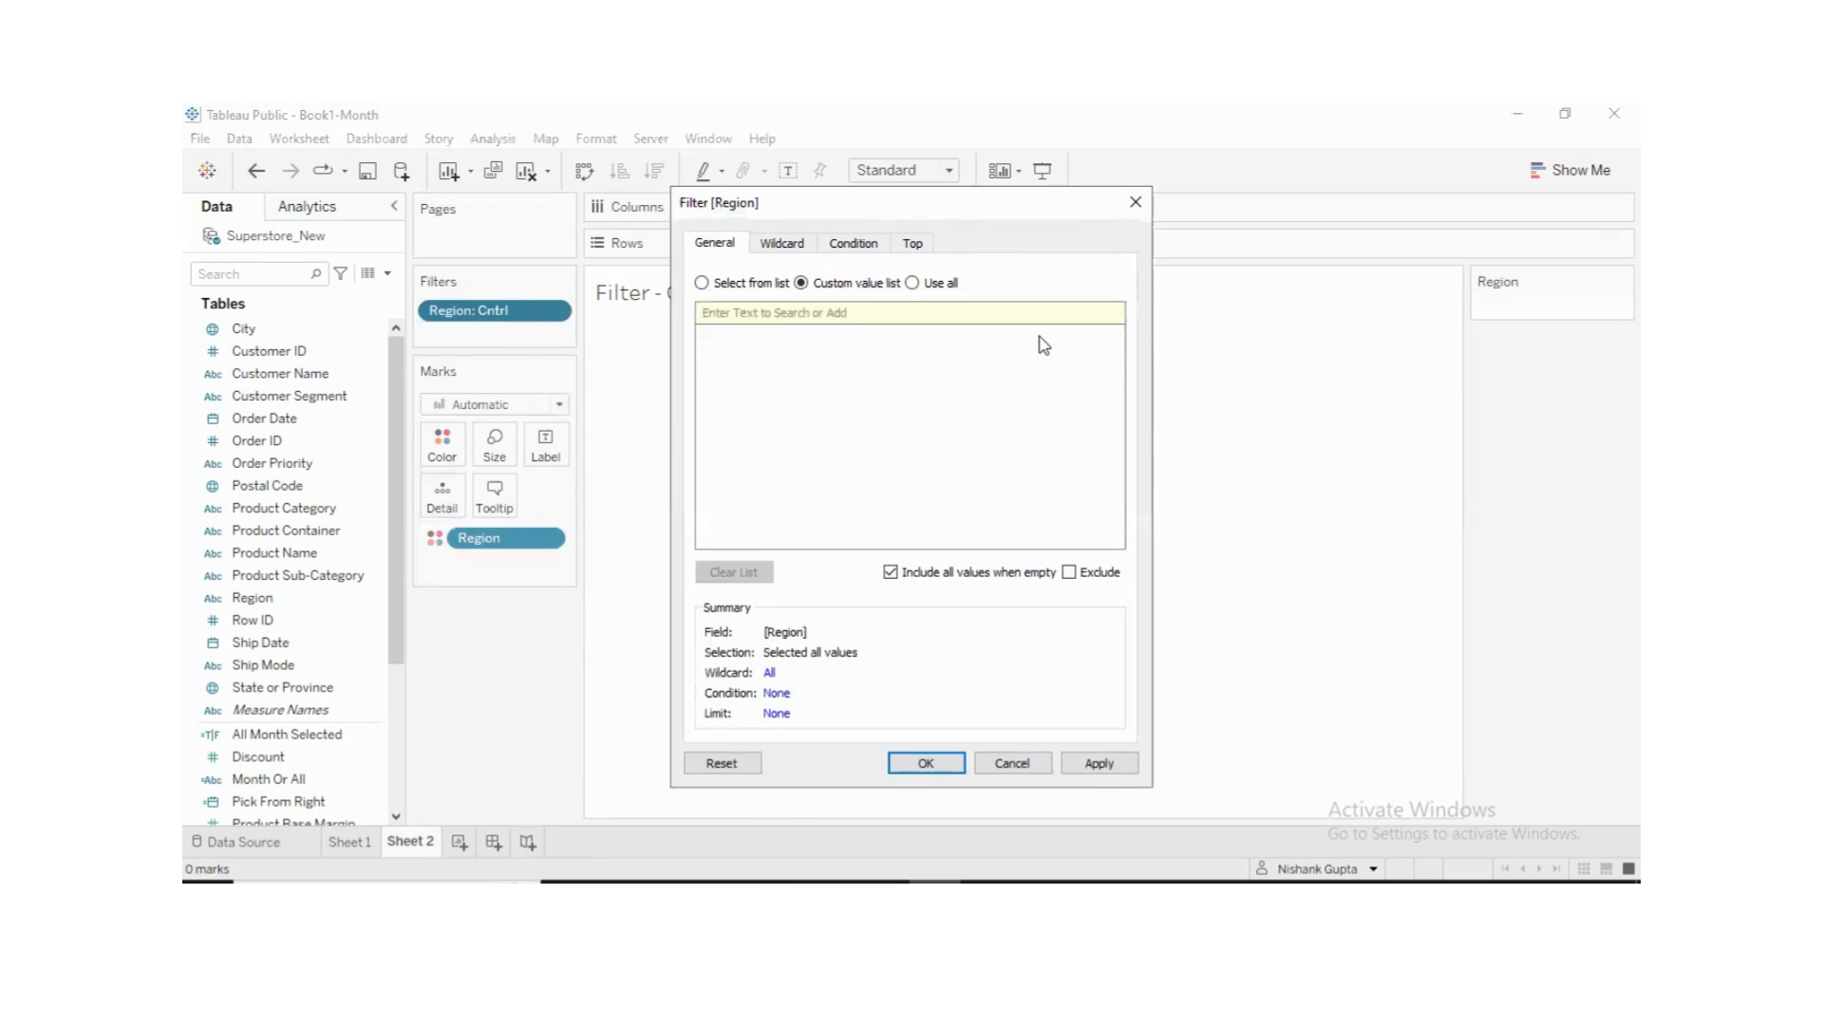
{"action": "type", "text": "CENTRAL"}
{"action": "left_click", "coordinate": [1097, 313]}
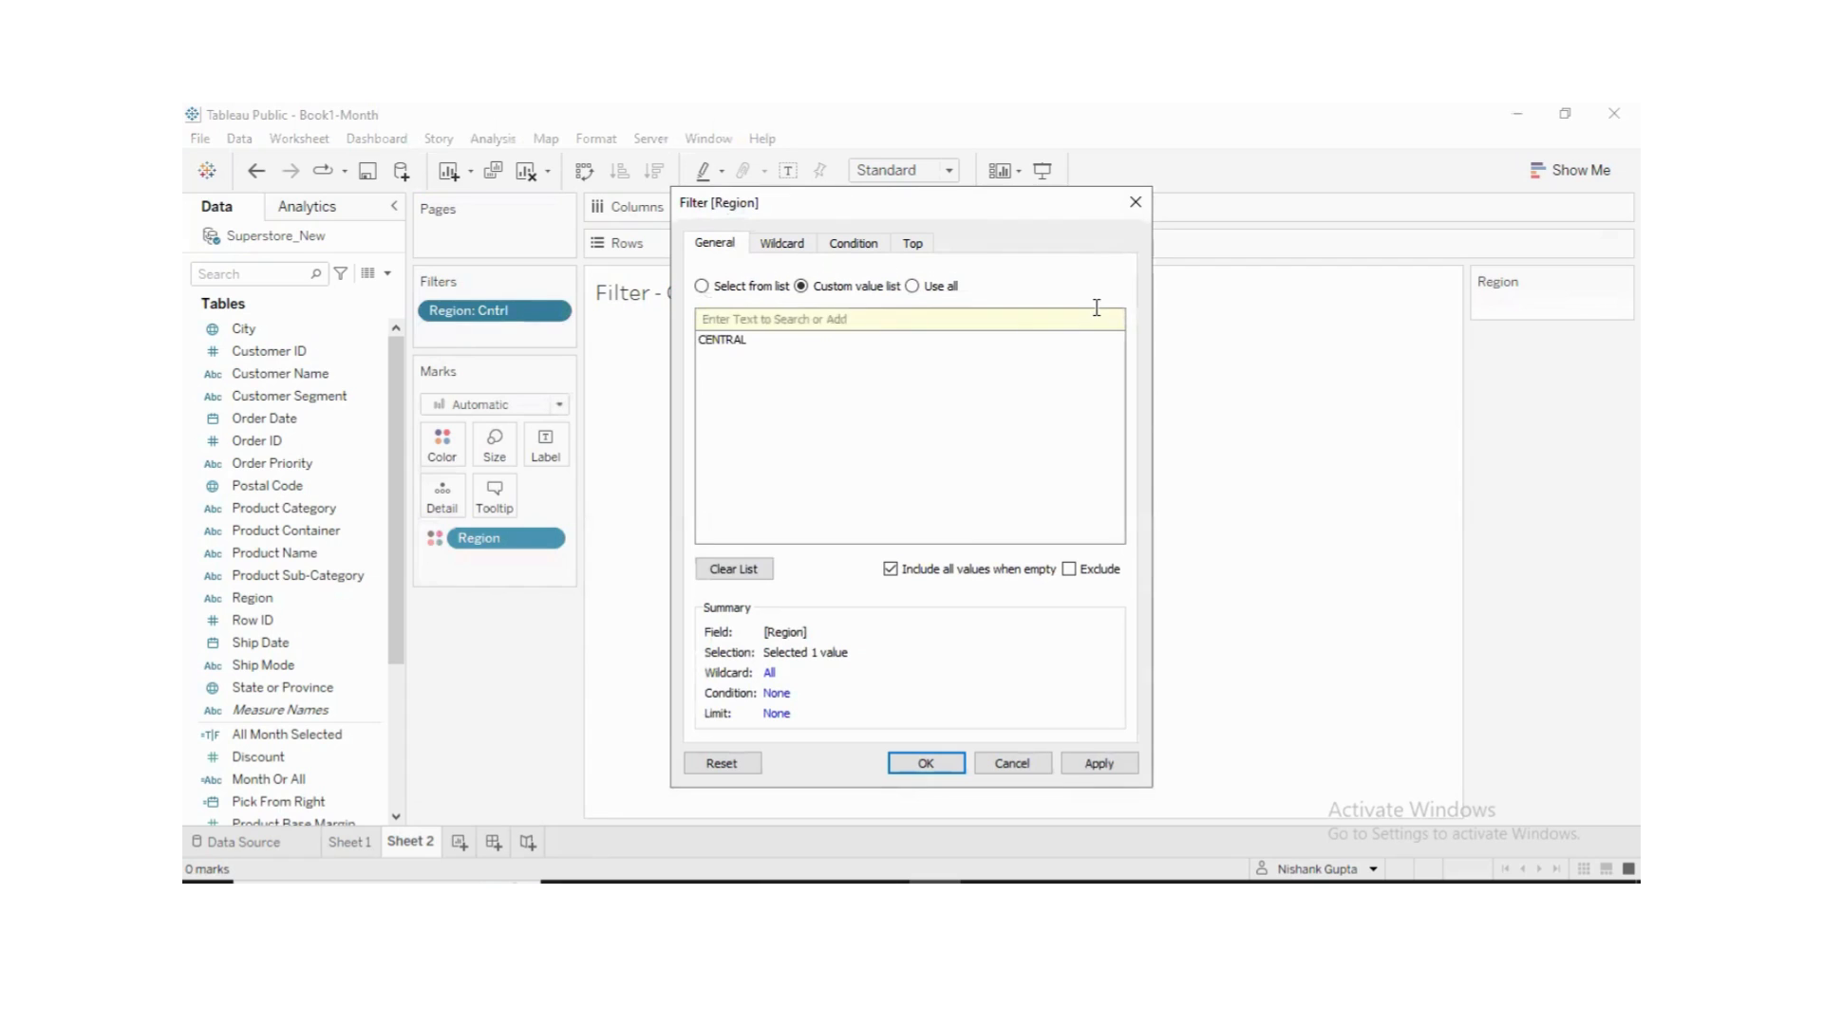
{"action": "left_click", "coordinate": [1104, 766]}
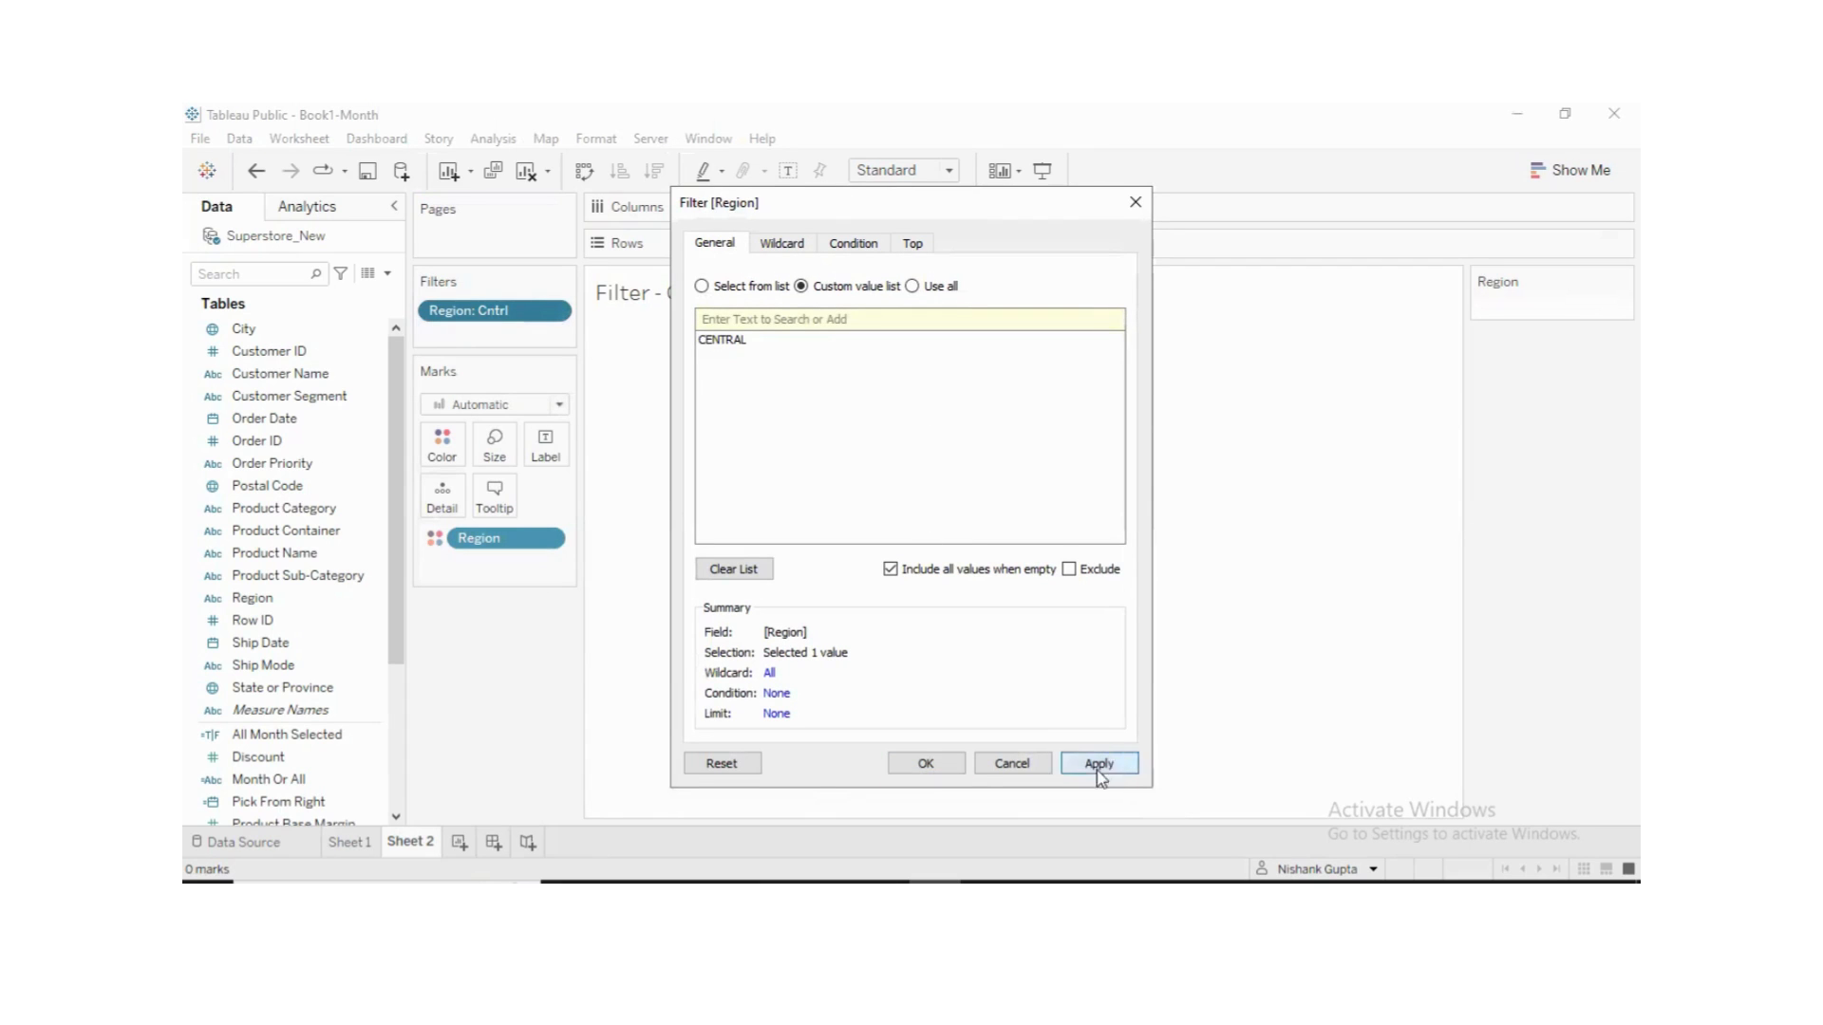
{"action": "left_click", "coordinate": [926, 763]}
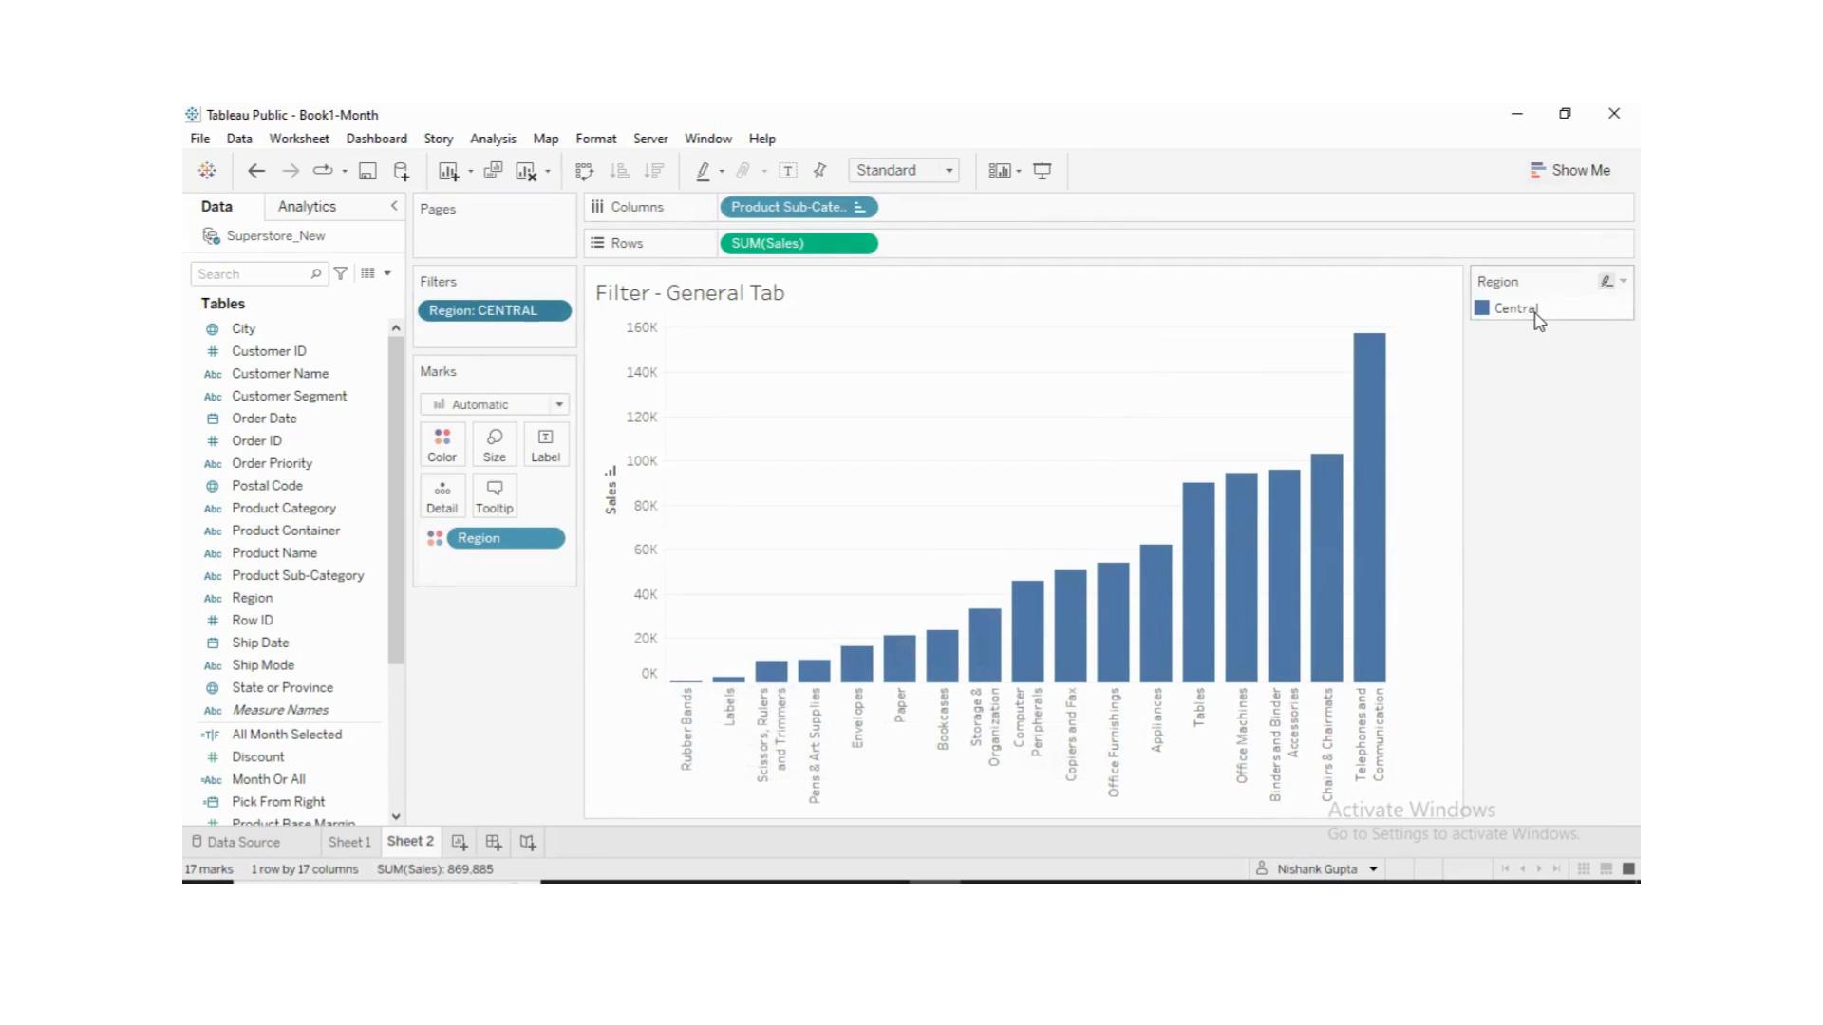
- Add "WEST" to the Region filter's custom value list and apply it
{"action": "left_click", "coordinate": [550, 312]}
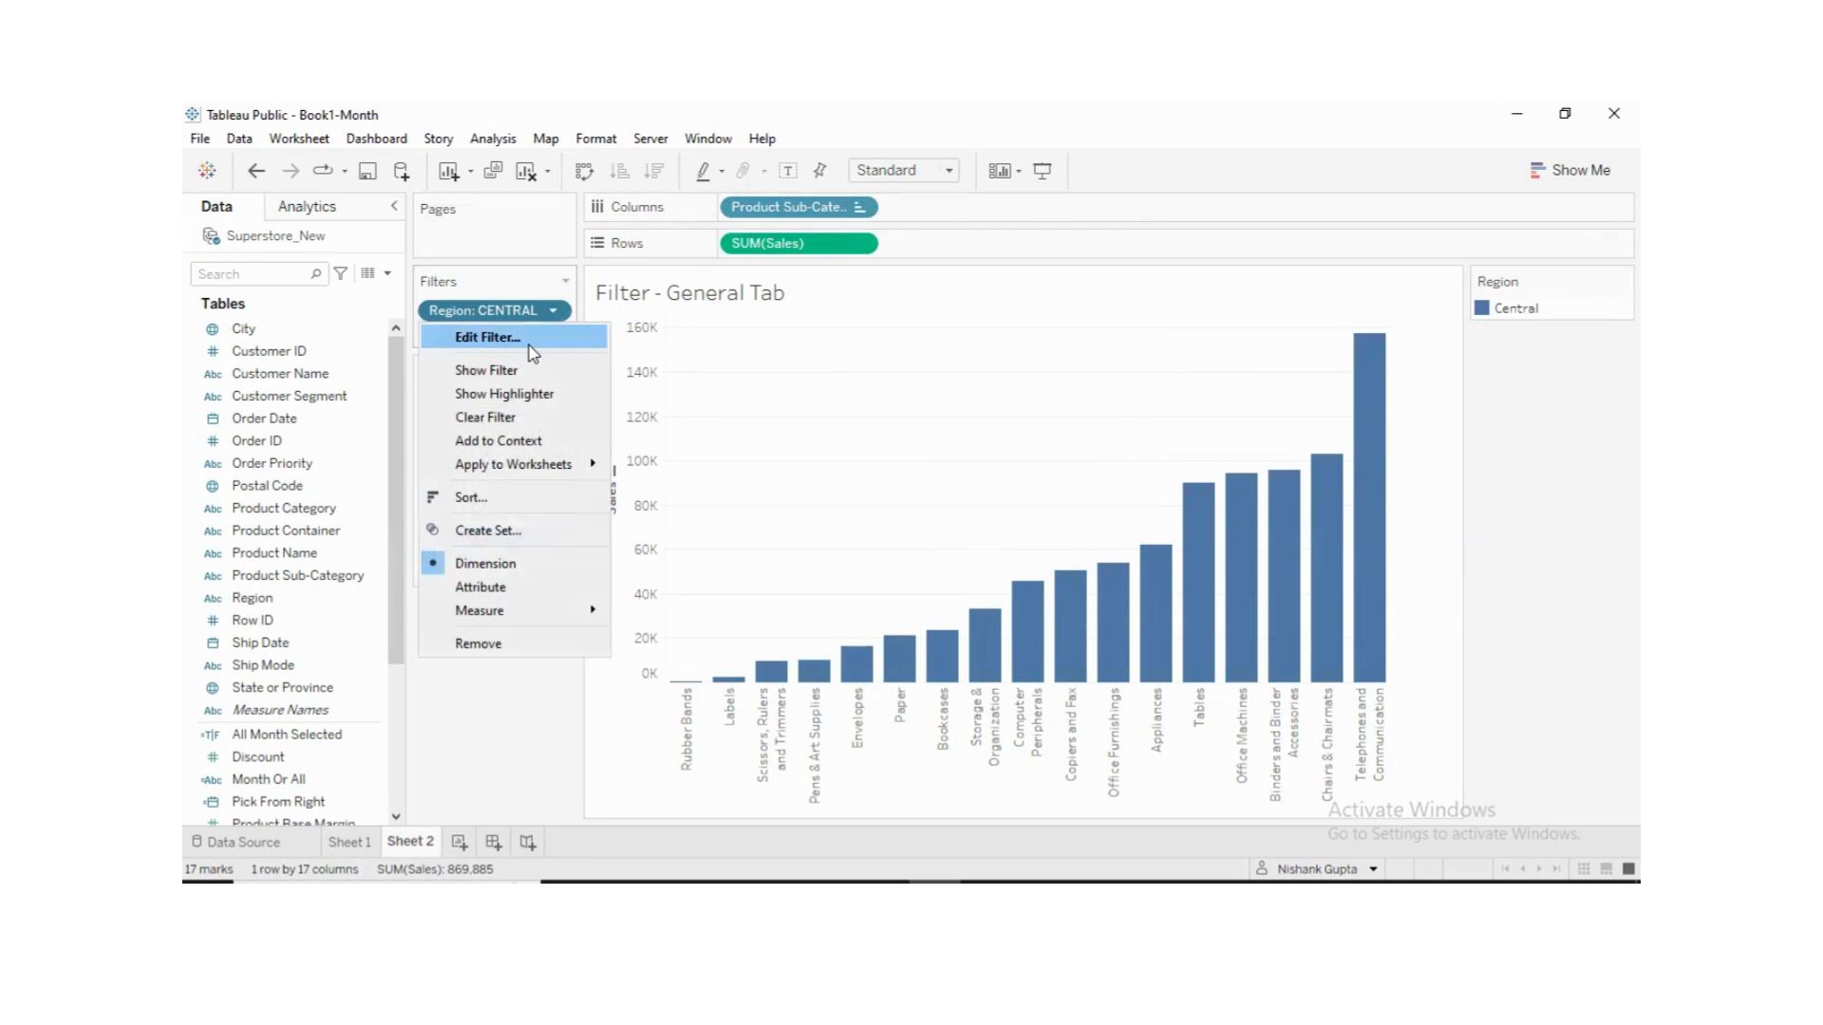
{"action": "left_click", "coordinate": [532, 354]}
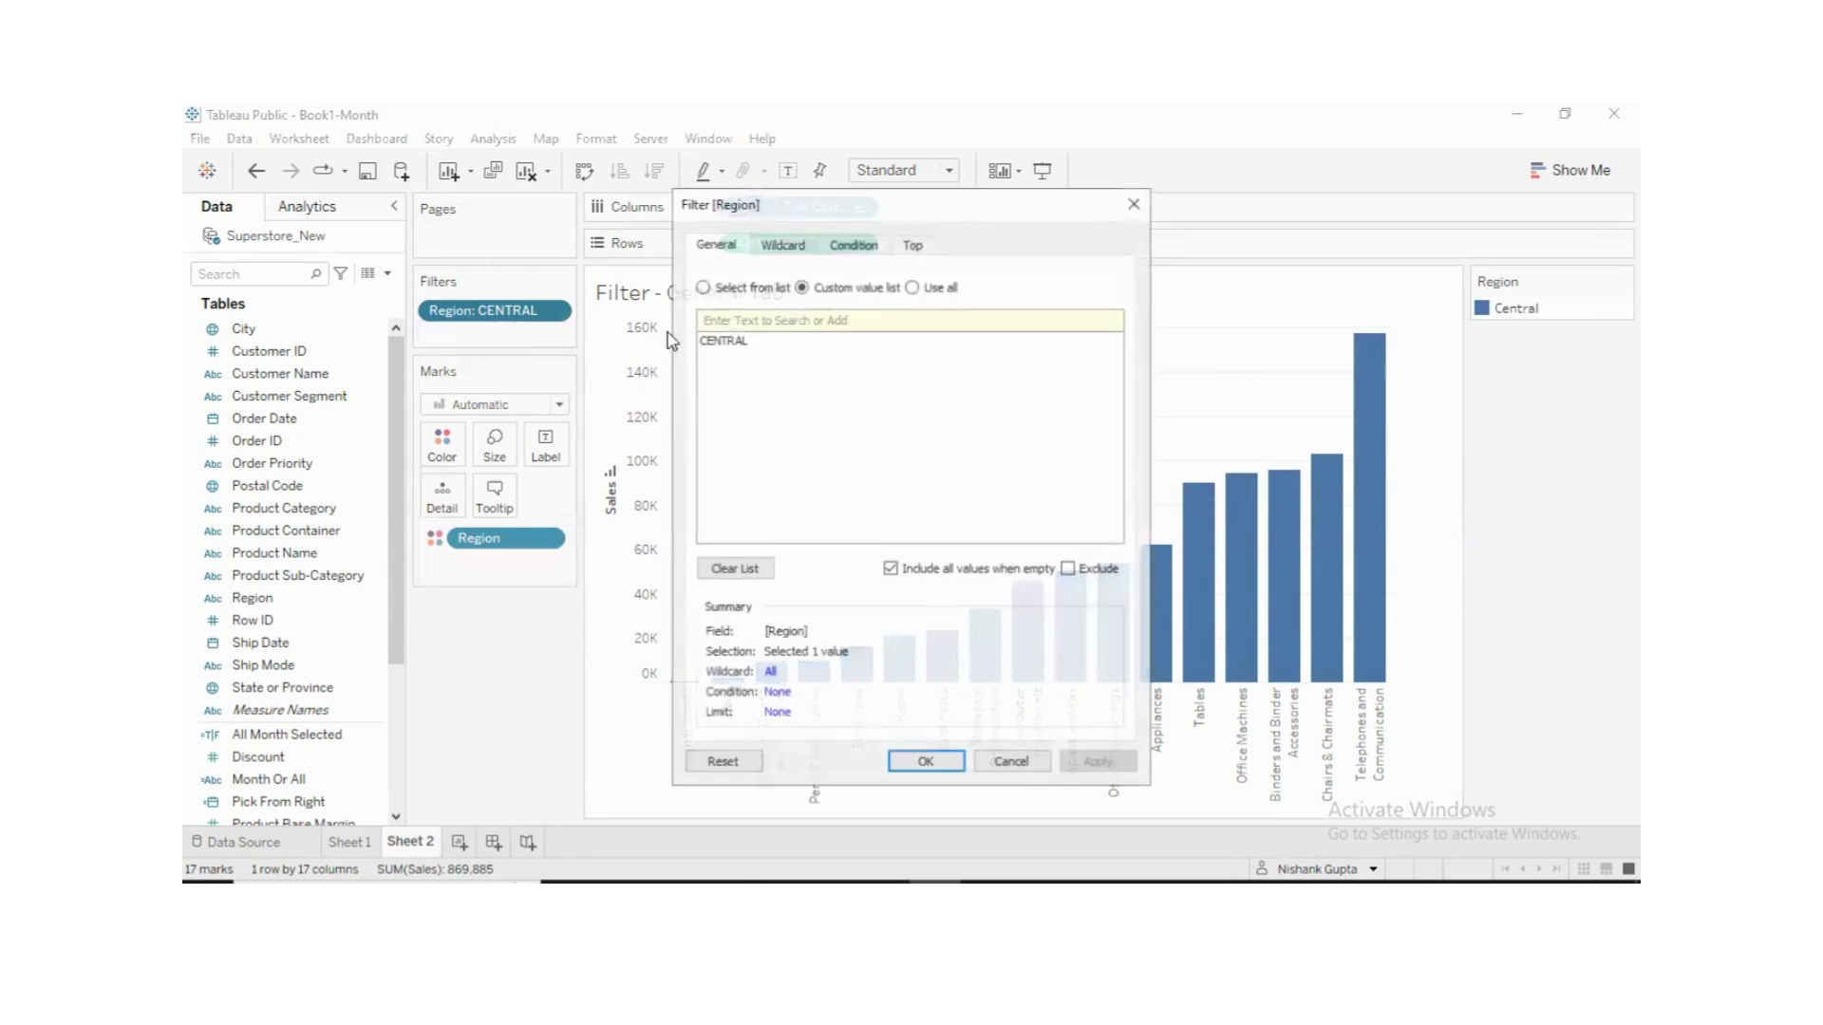
{"action": "left_click", "coordinate": [787, 340]}
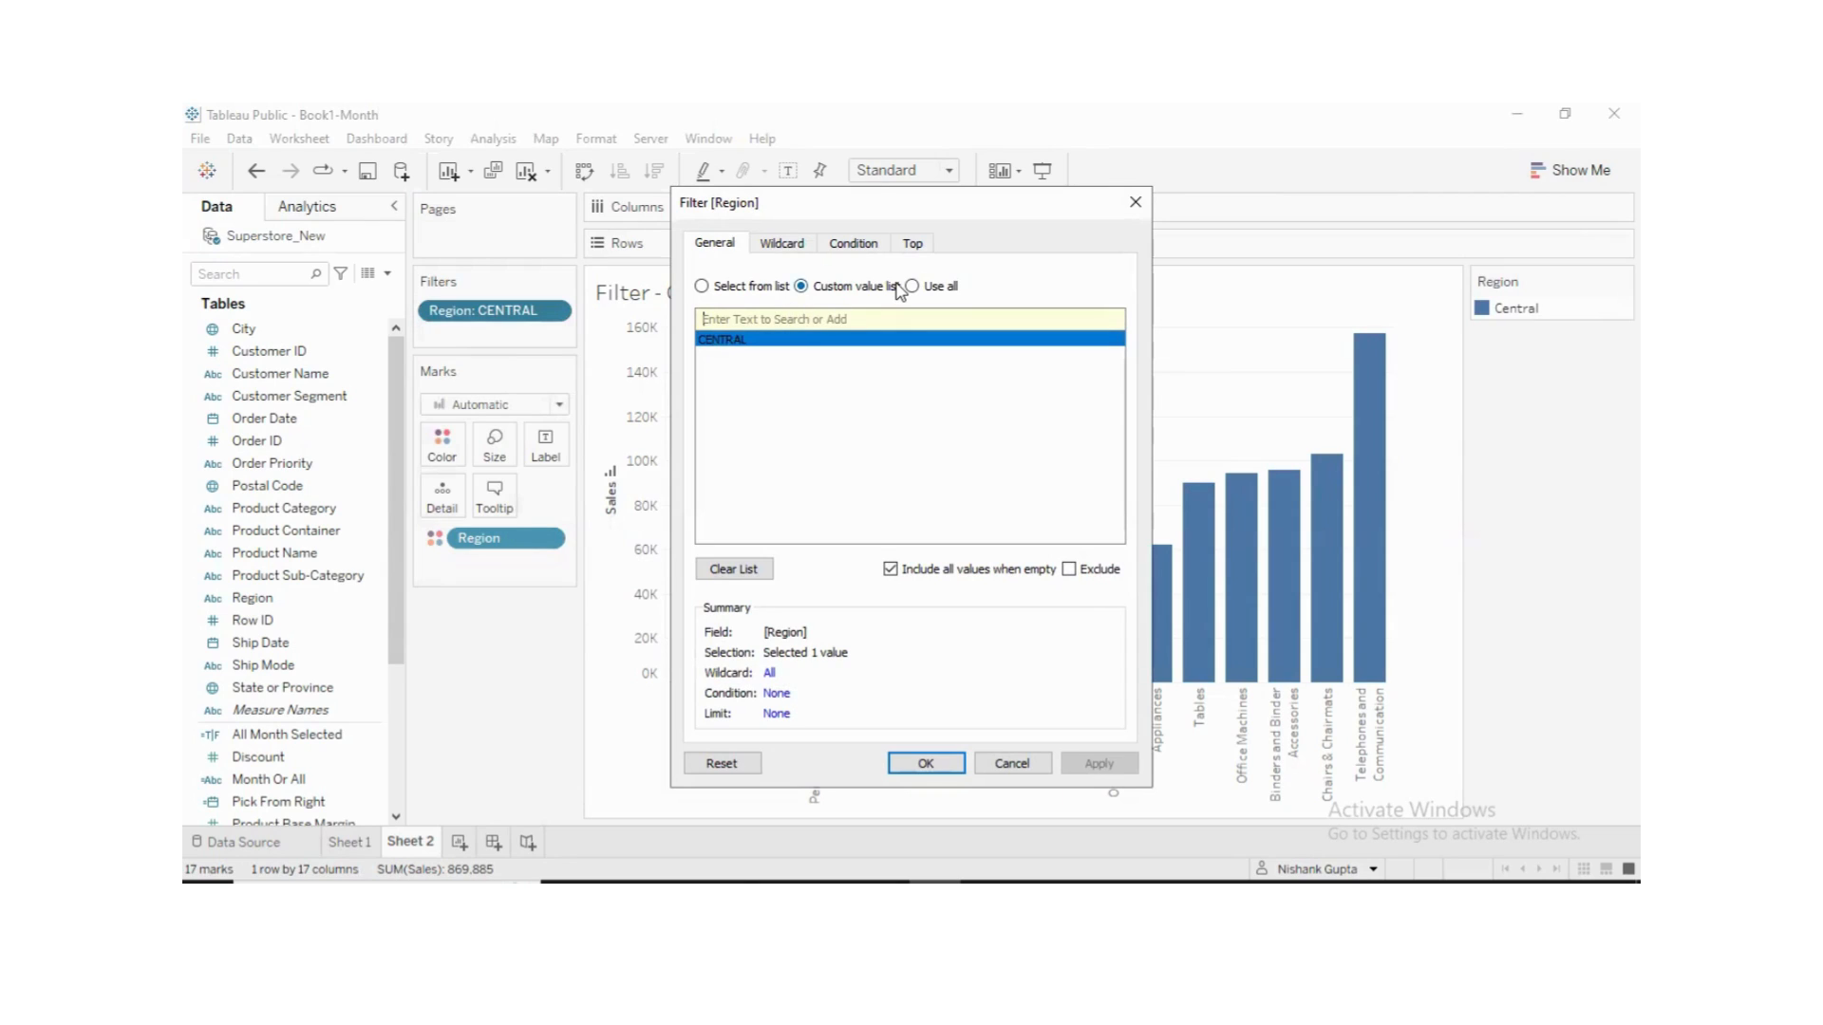
{"action": "type", "text": "WEST"}
{"action": "left_click", "coordinate": [1097, 320]}
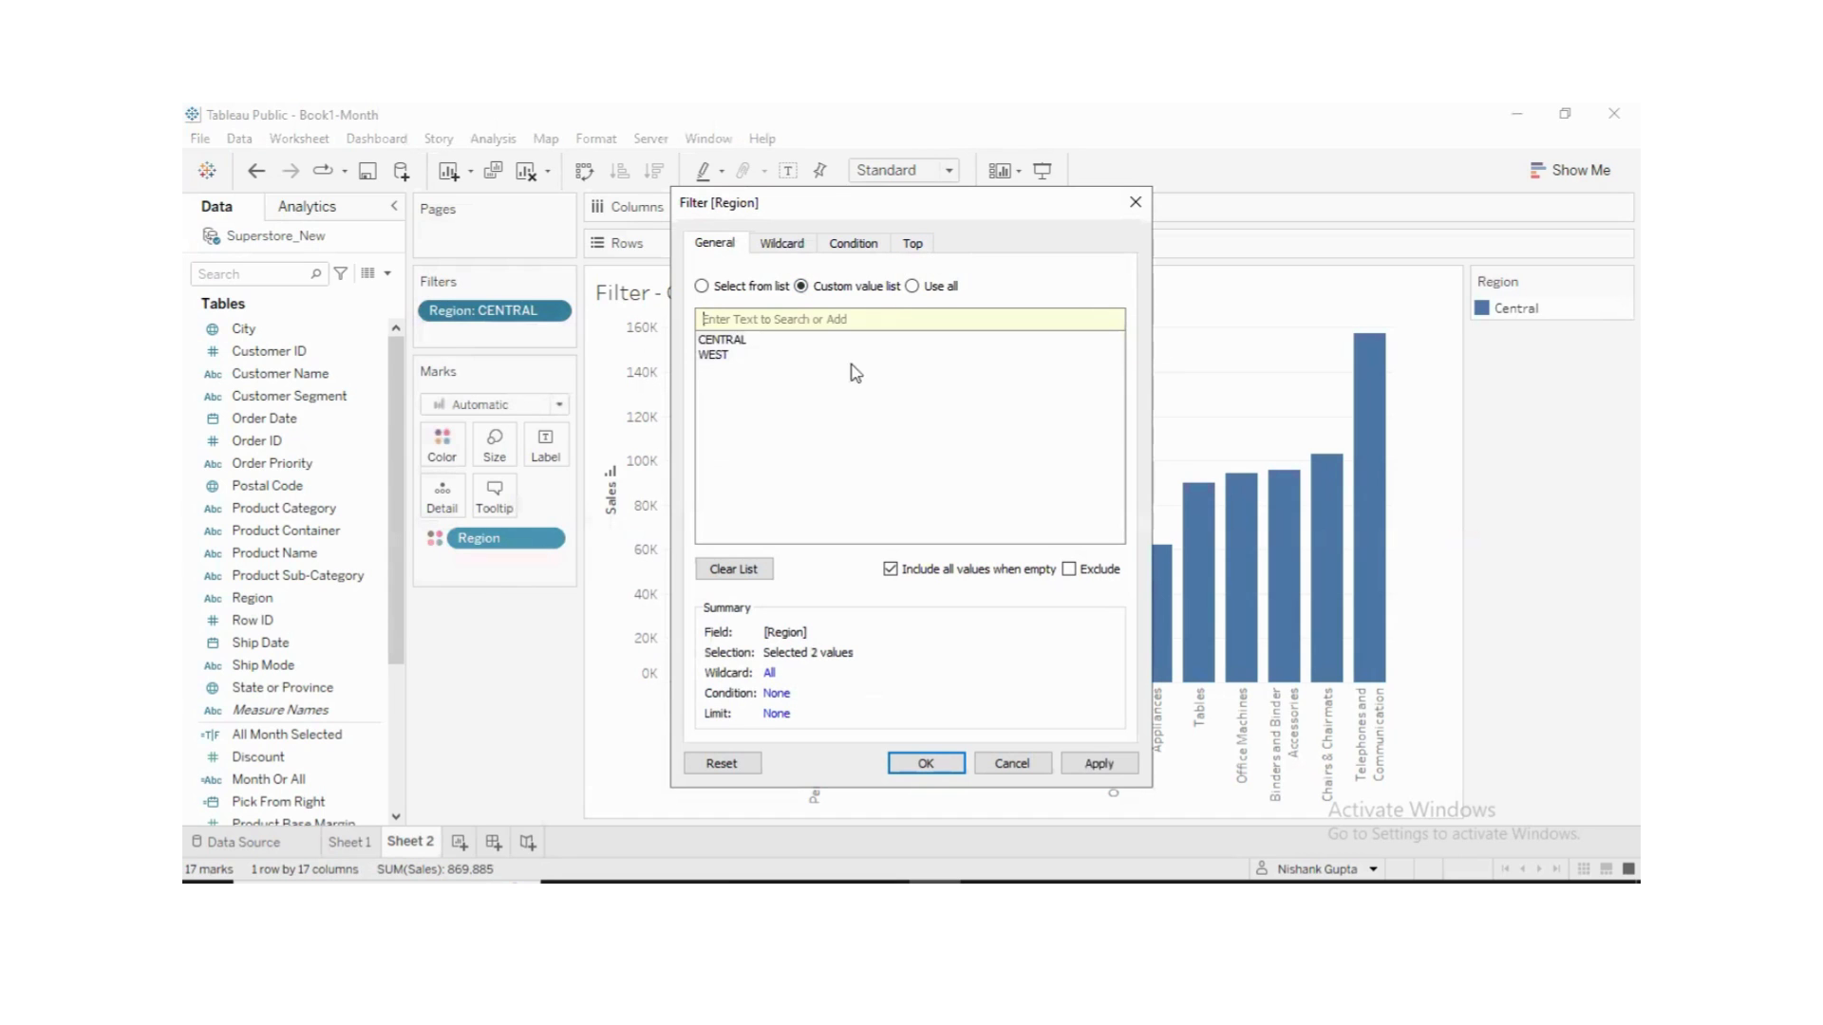
{"action": "left_click", "coordinate": [721, 353]}
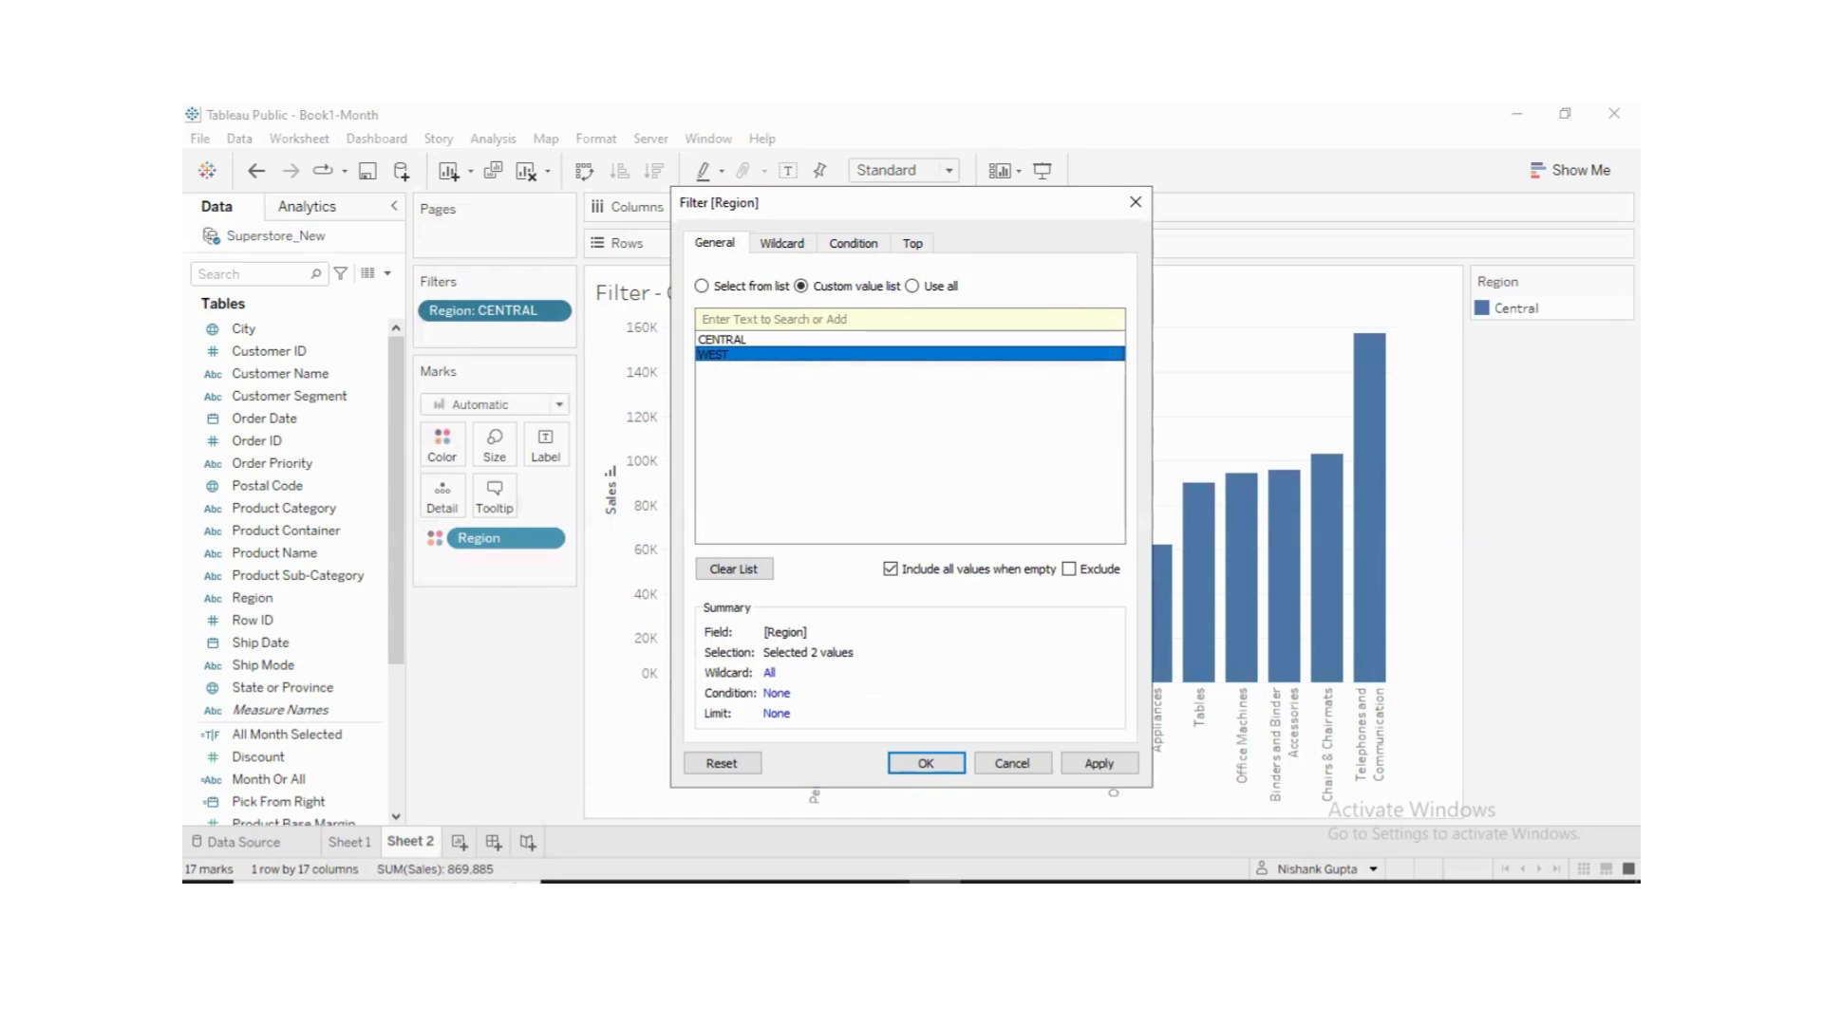
{"action": "left_click", "coordinate": [1118, 768]}
{"action": "left_click", "coordinate": [926, 763]}
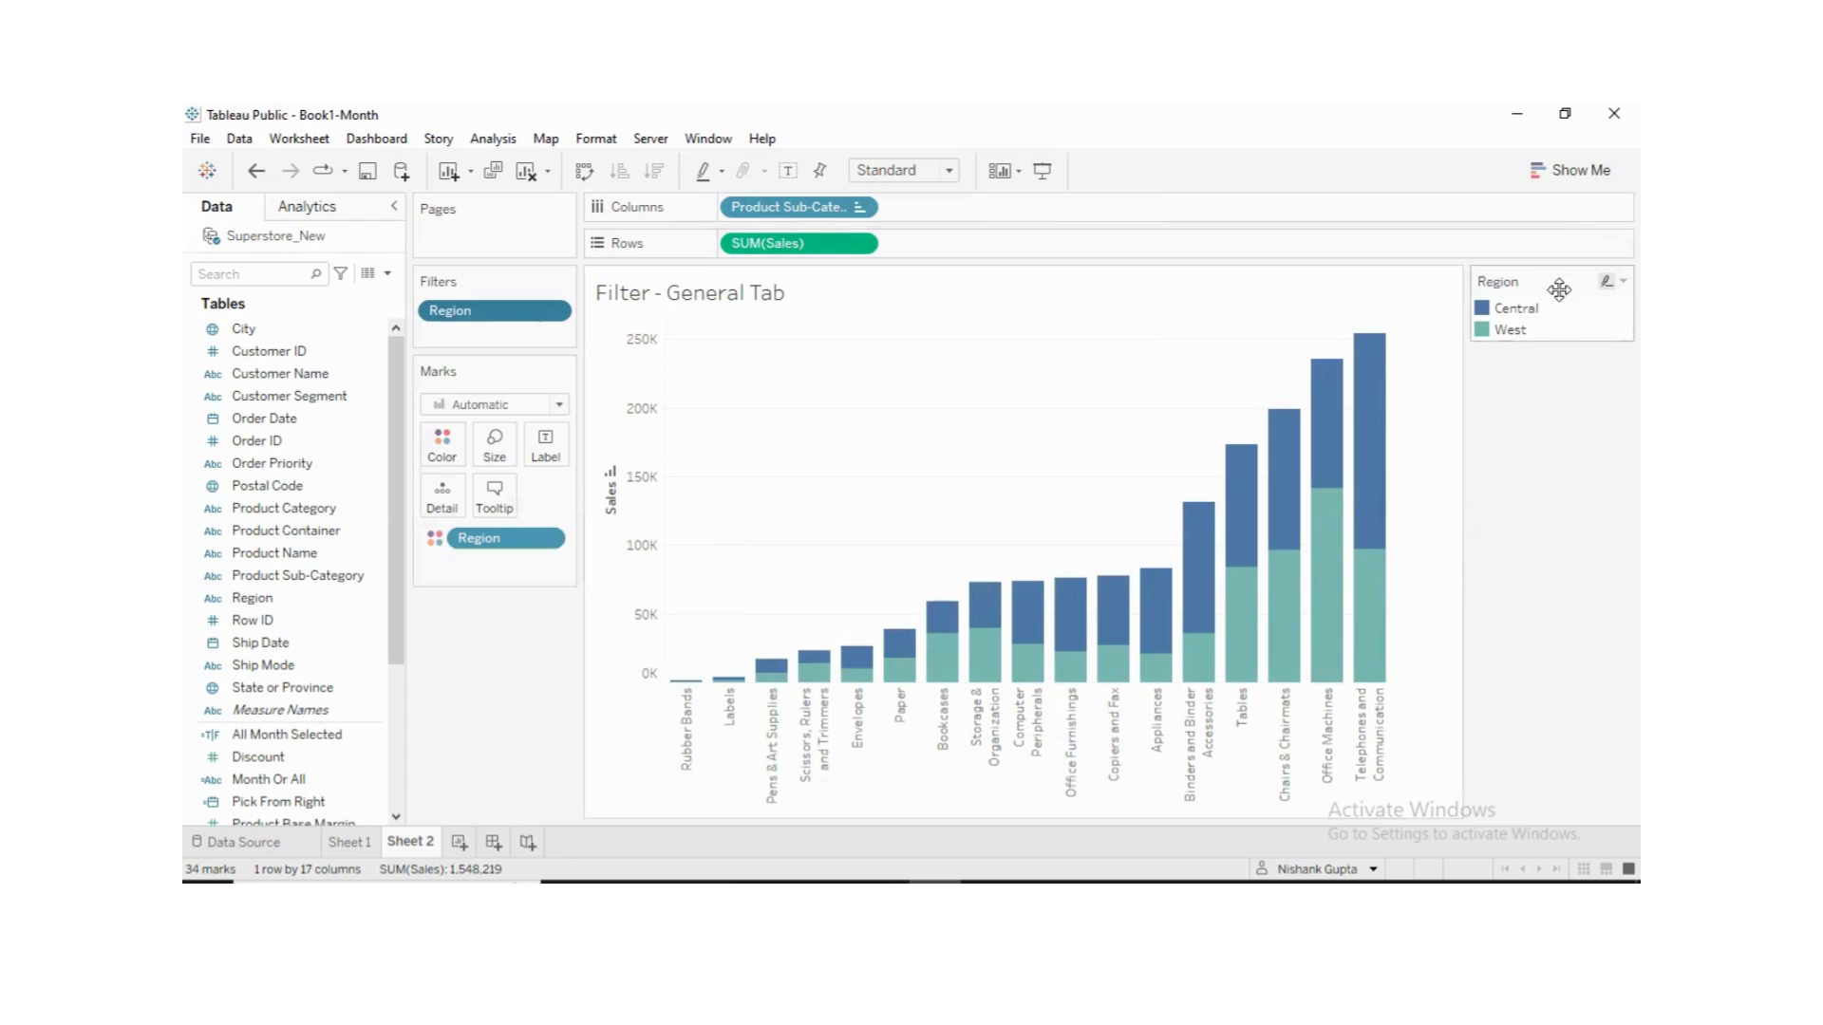
- Show the Region filter control beside the chart and remove "WEST" from its value list
{"action": "left_click", "coordinate": [555, 312]}
{"action": "left_click", "coordinate": [514, 376]}
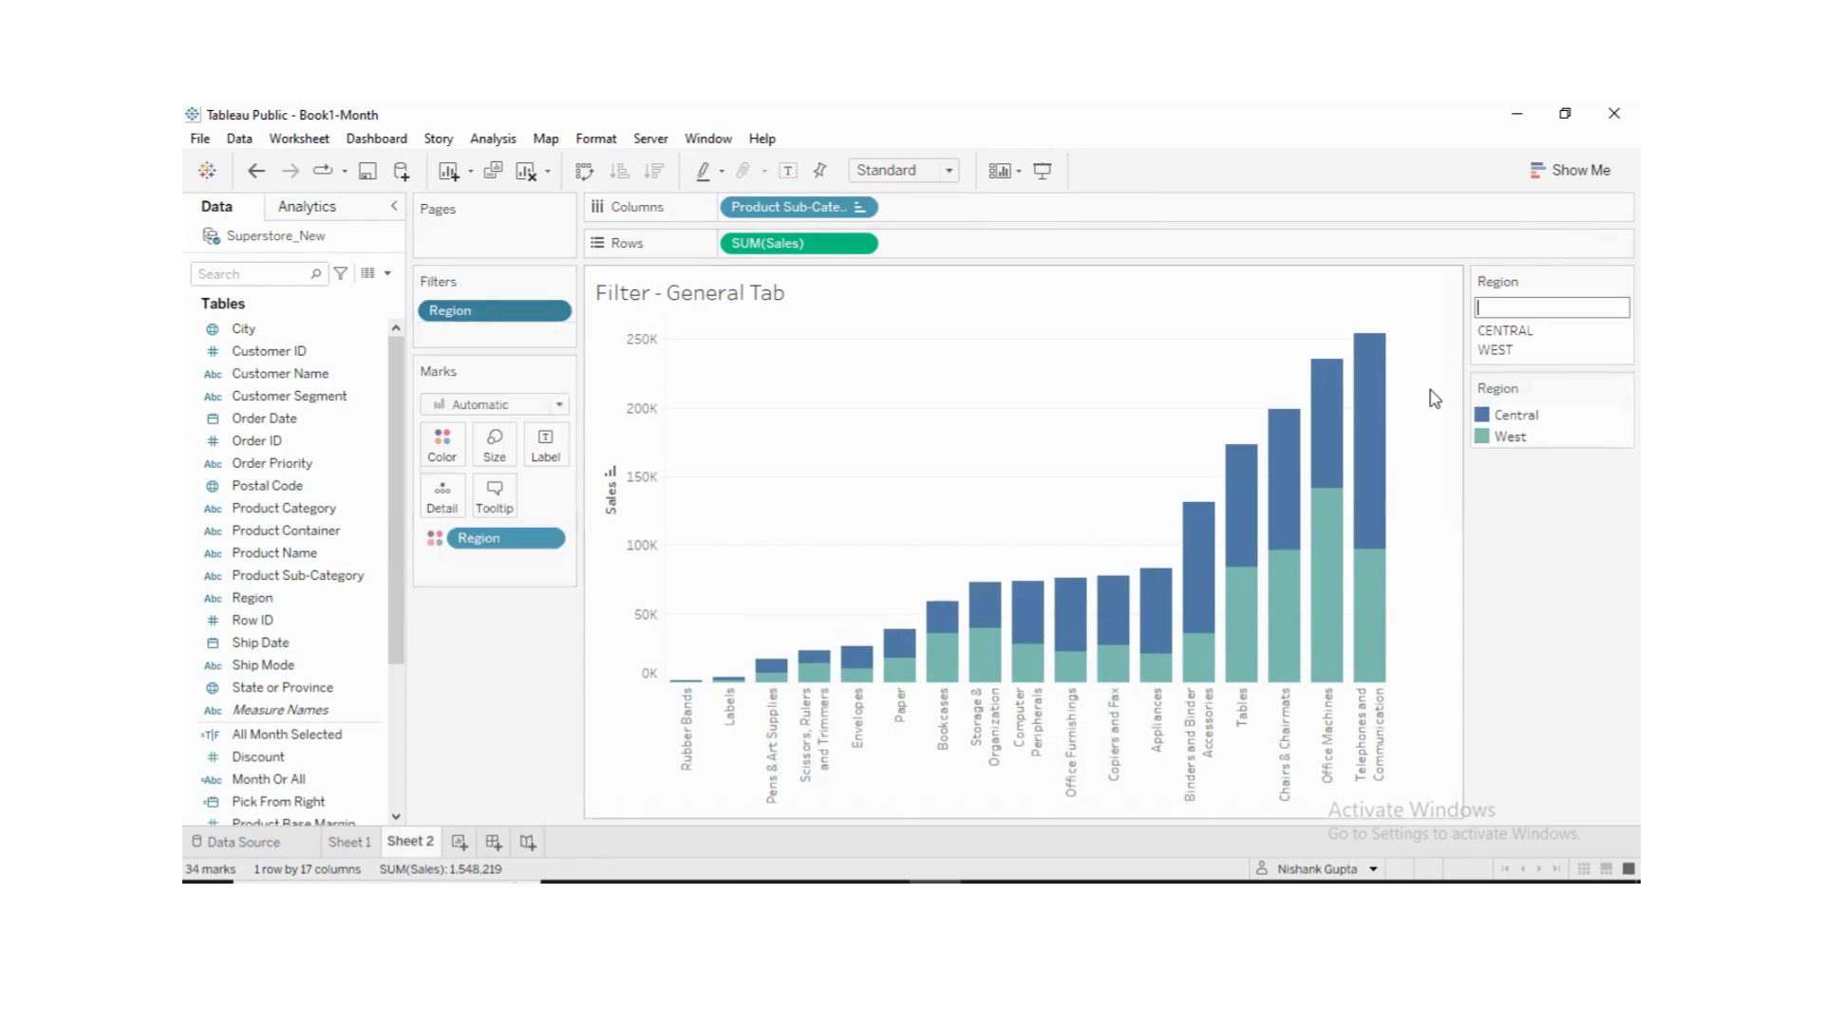
{"action": "left_click", "coordinate": [1497, 349]}
{"action": "left_click", "coordinate": [1505, 335]}
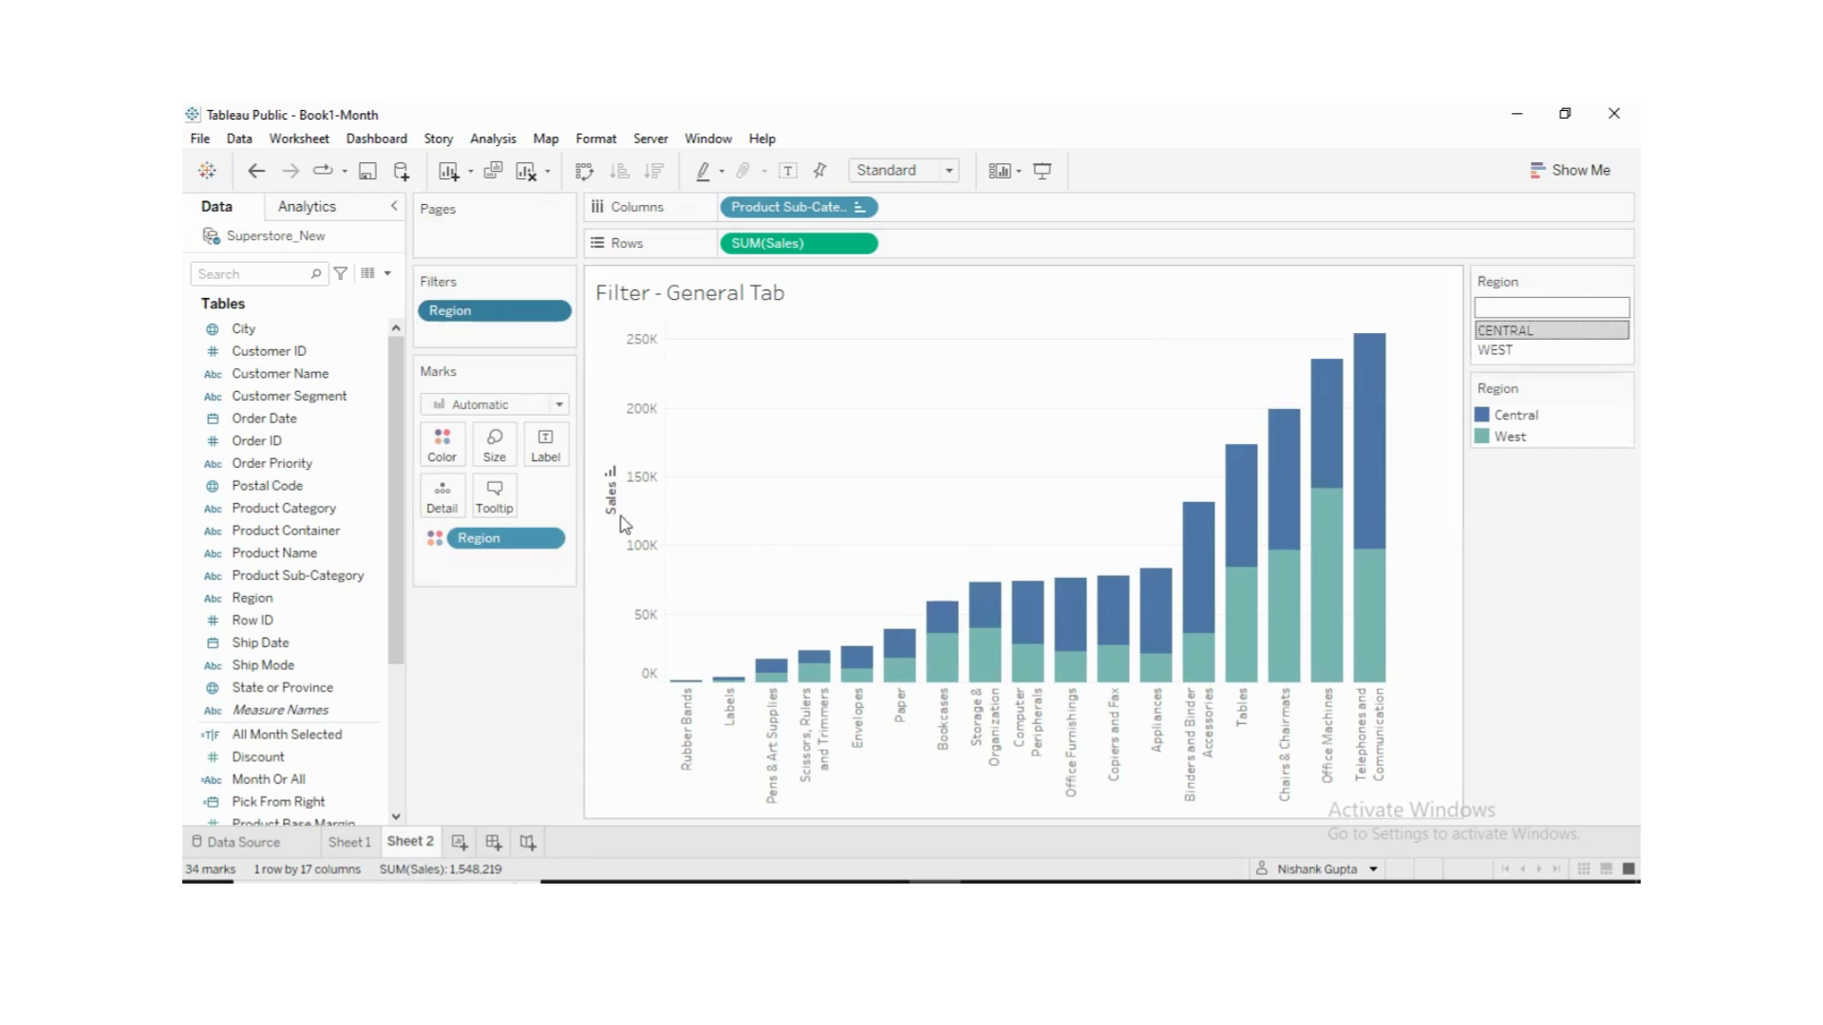
{"action": "left_click", "coordinate": [1517, 352]}
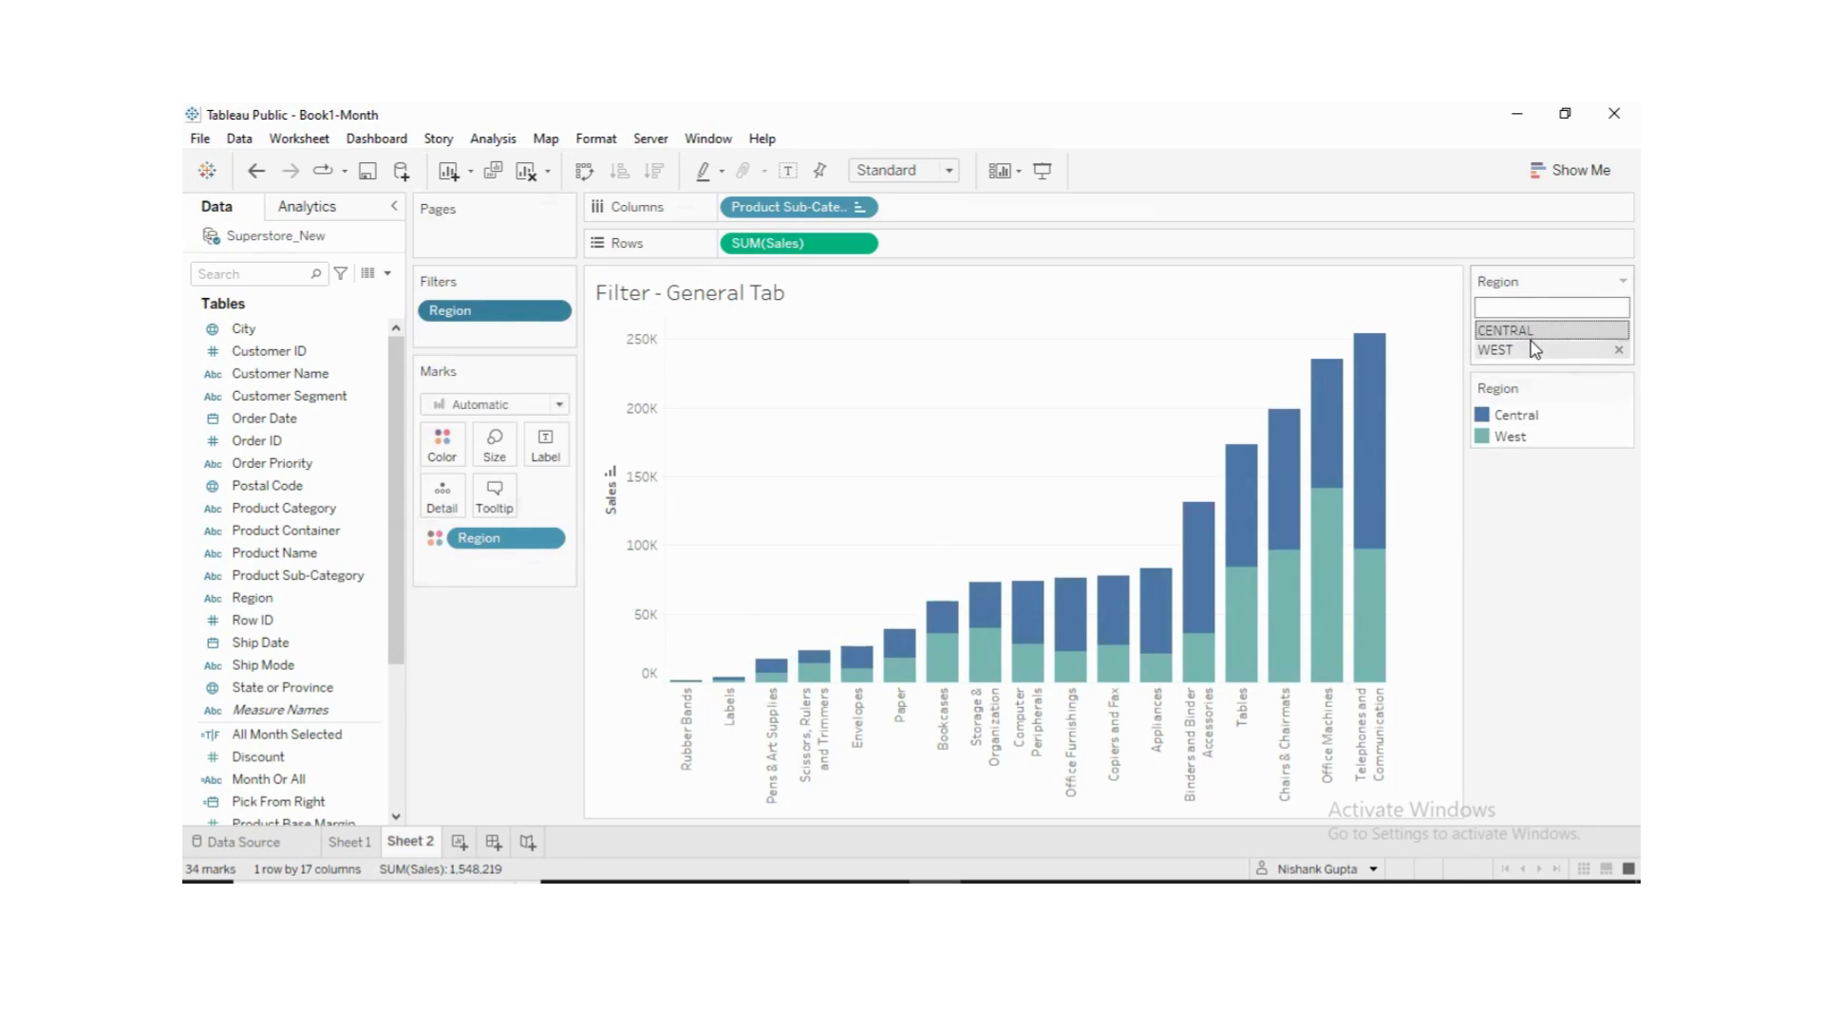
{"action": "left_click", "coordinate": [1619, 350]}
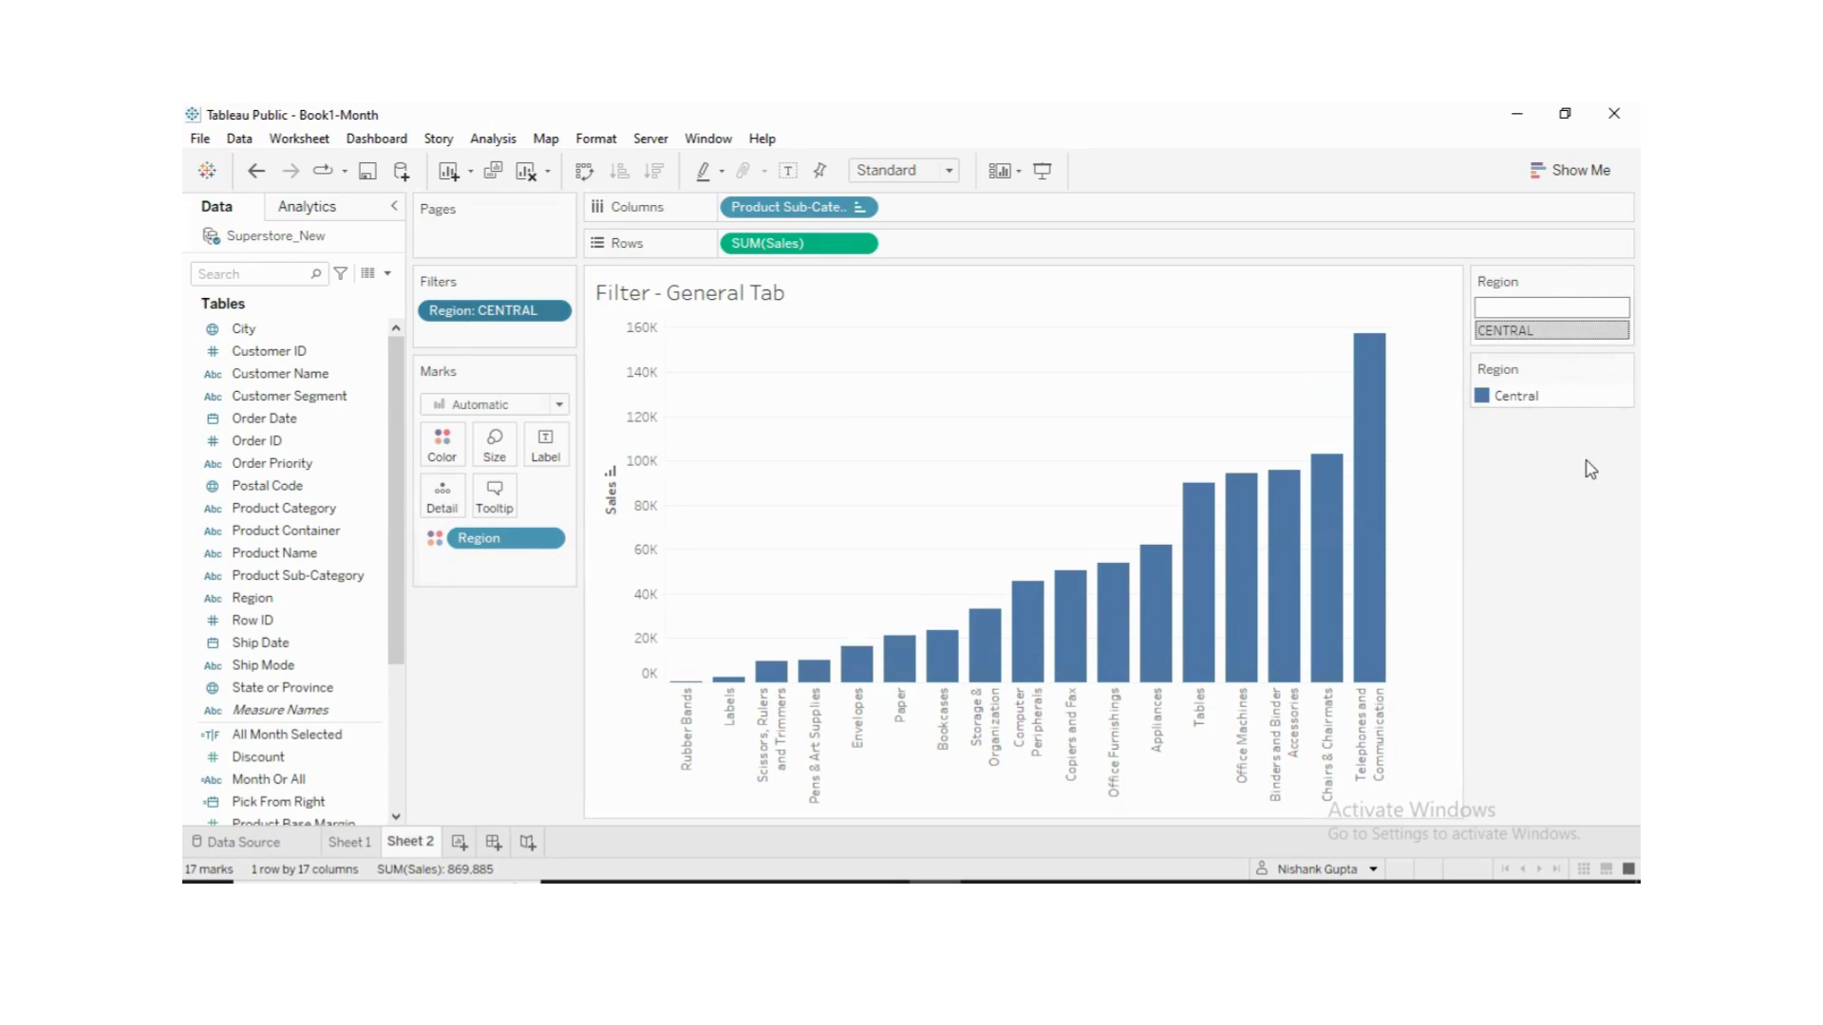
- Remove "CENTRAL" from the Region filter's custom list, switch the filter to "Use all", and apply it
{"action": "left_click", "coordinate": [552, 311]}
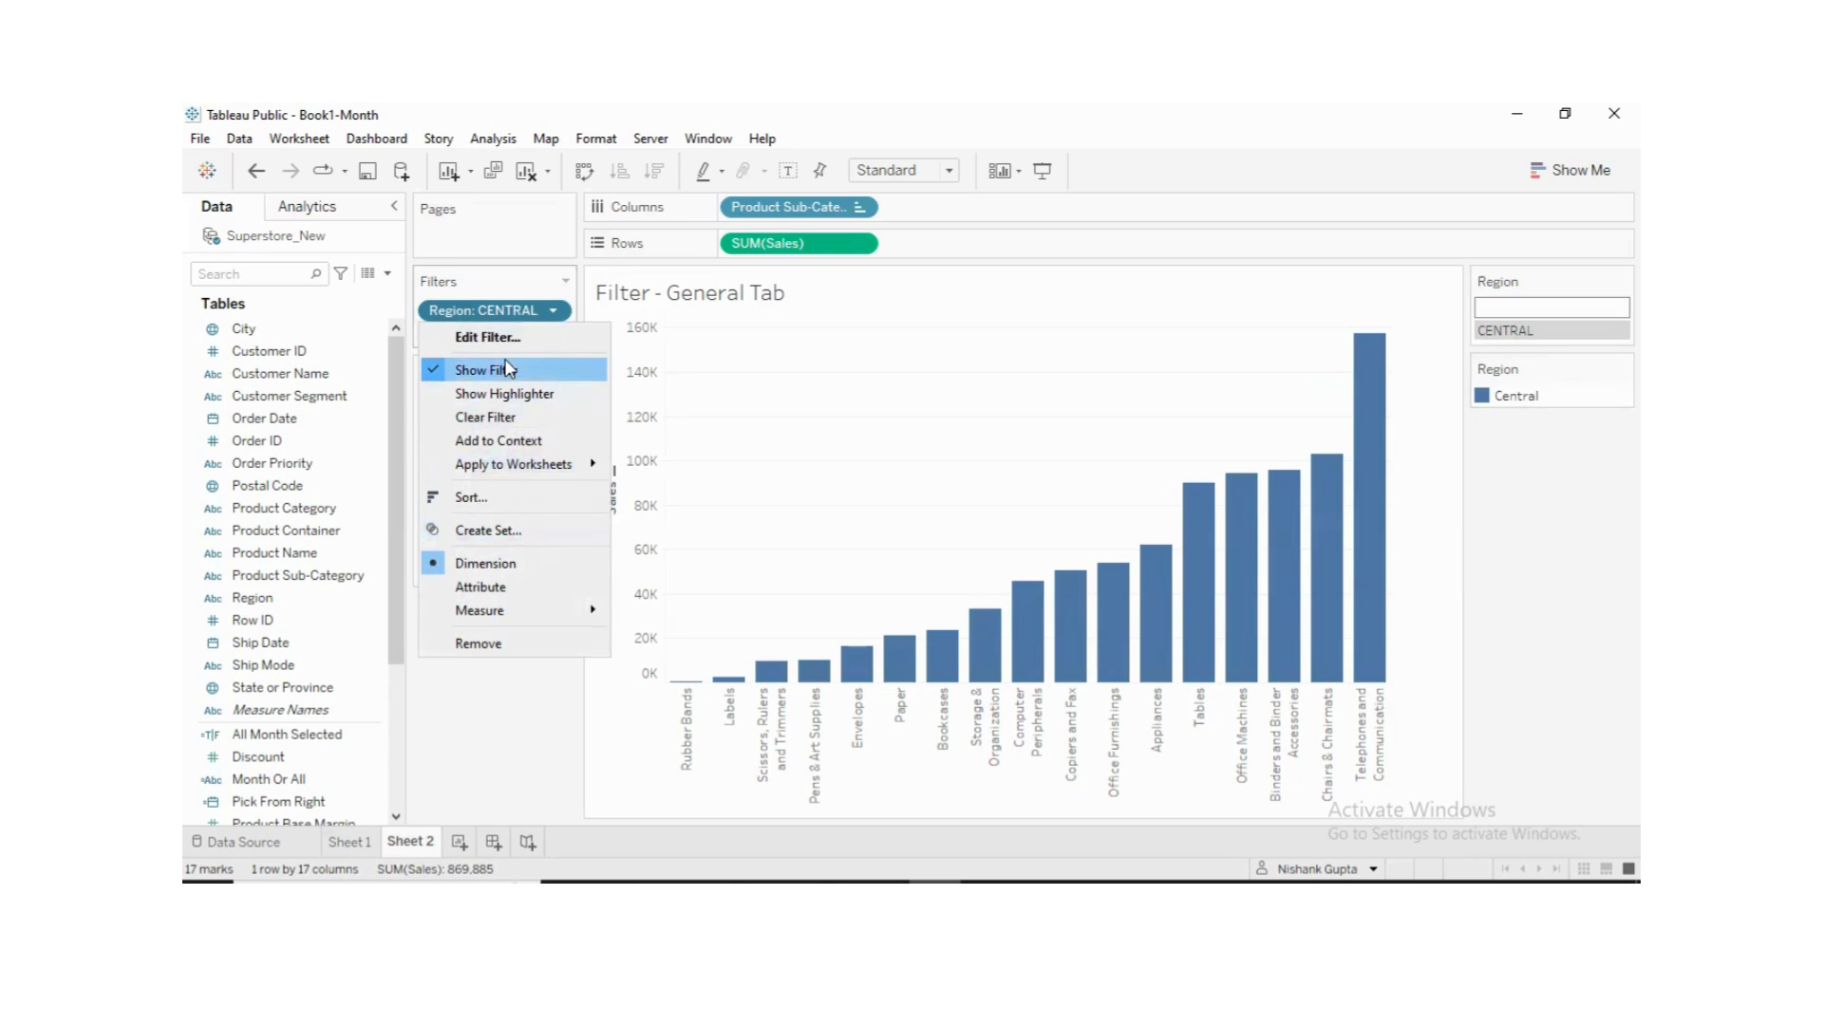
{"action": "left_click", "coordinate": [484, 337]}
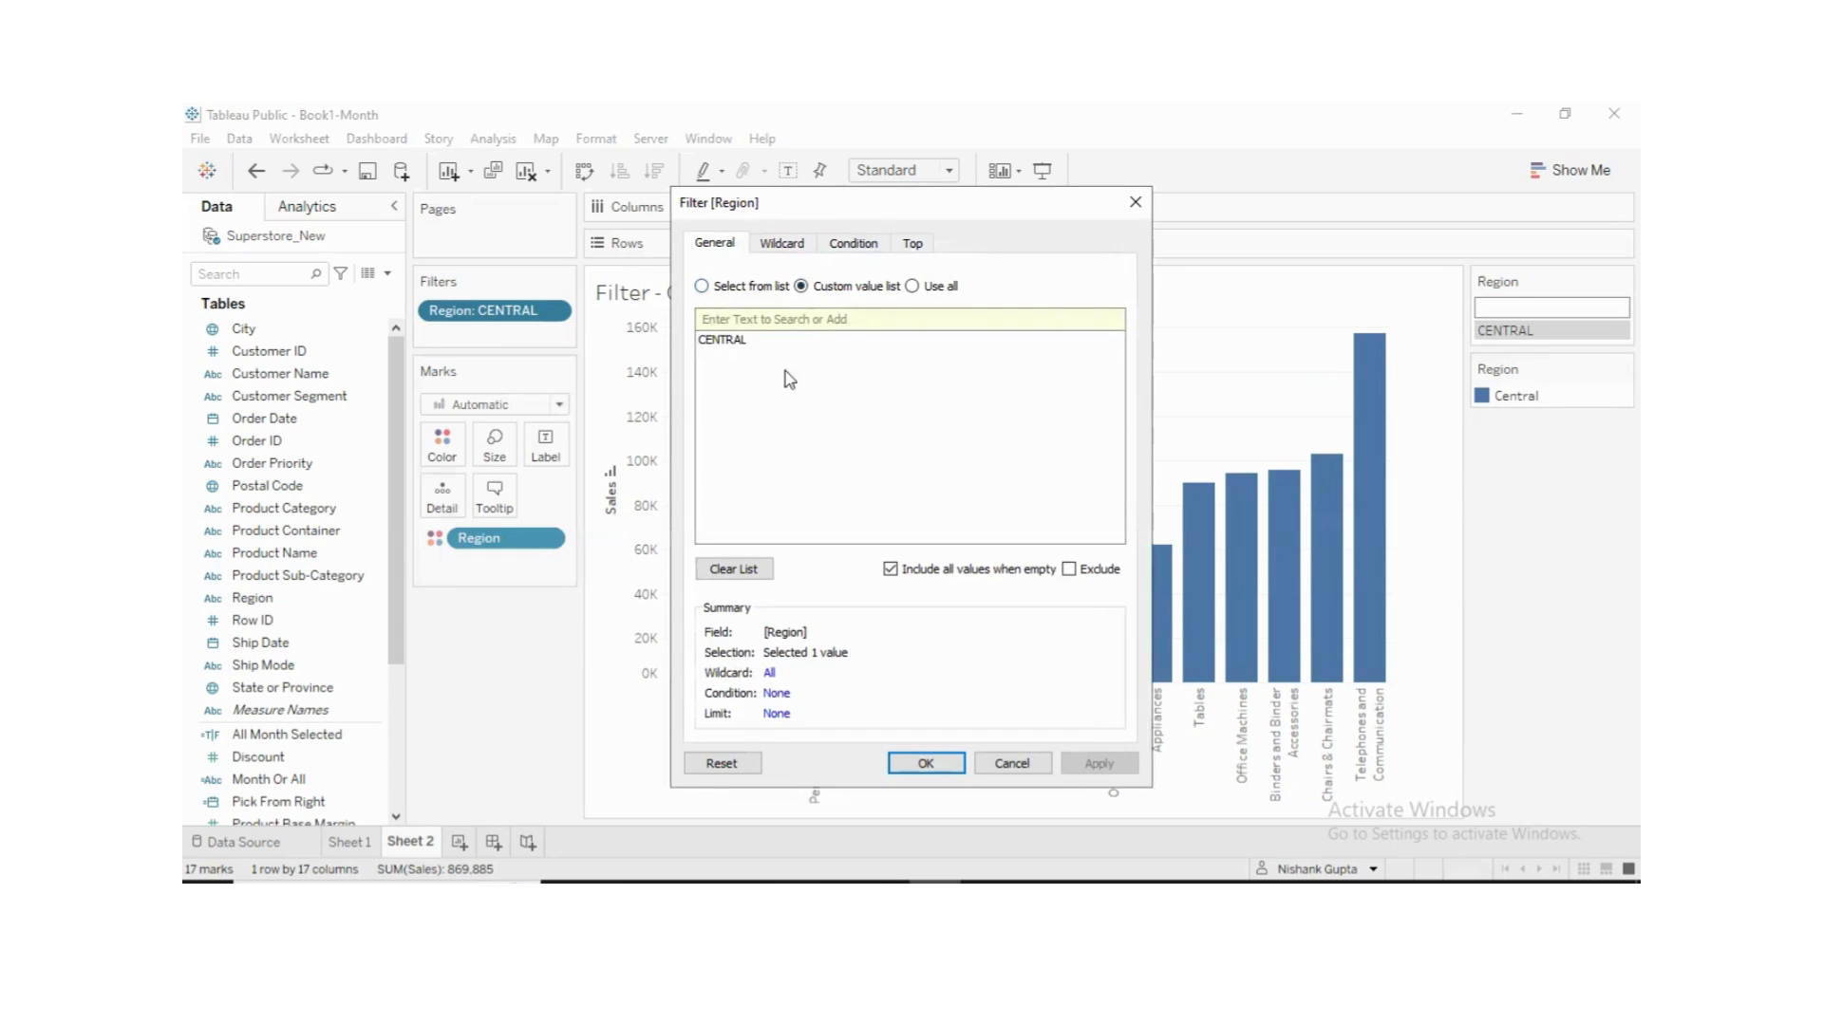
{"action": "left_click", "coordinate": [788, 340]}
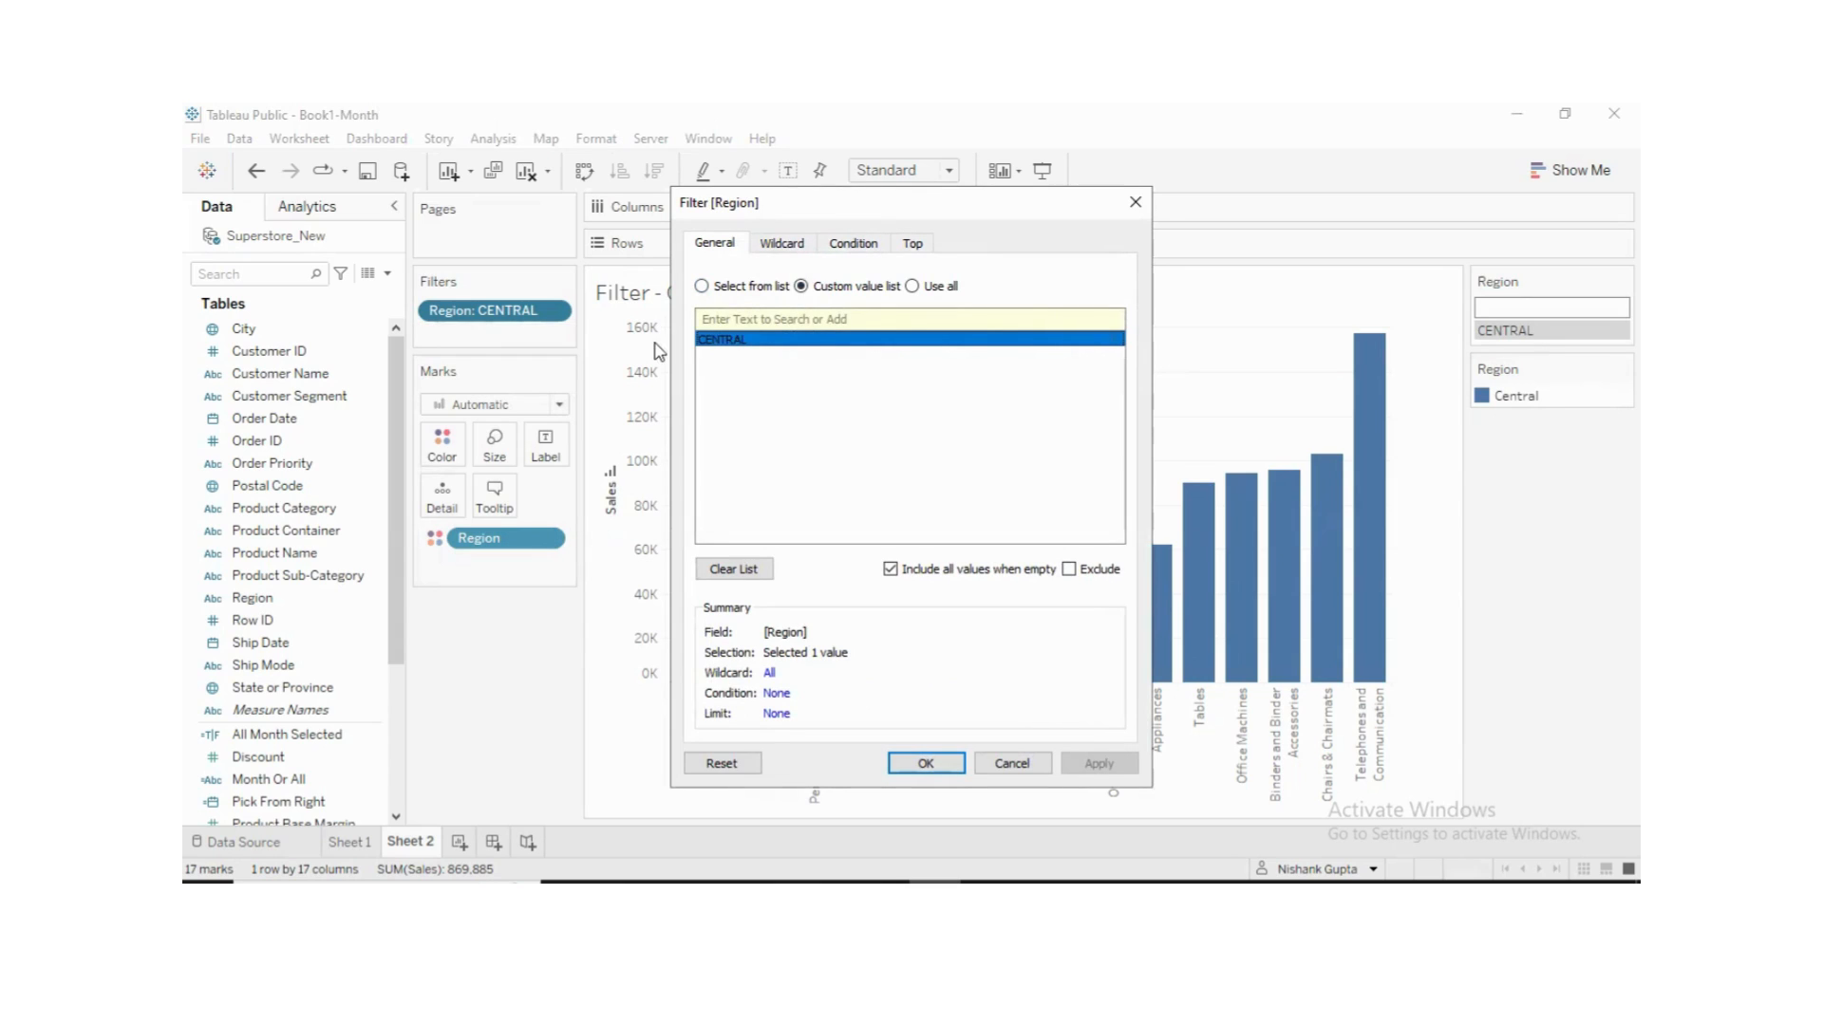
{"action": "left_click", "coordinate": [1112, 340]}
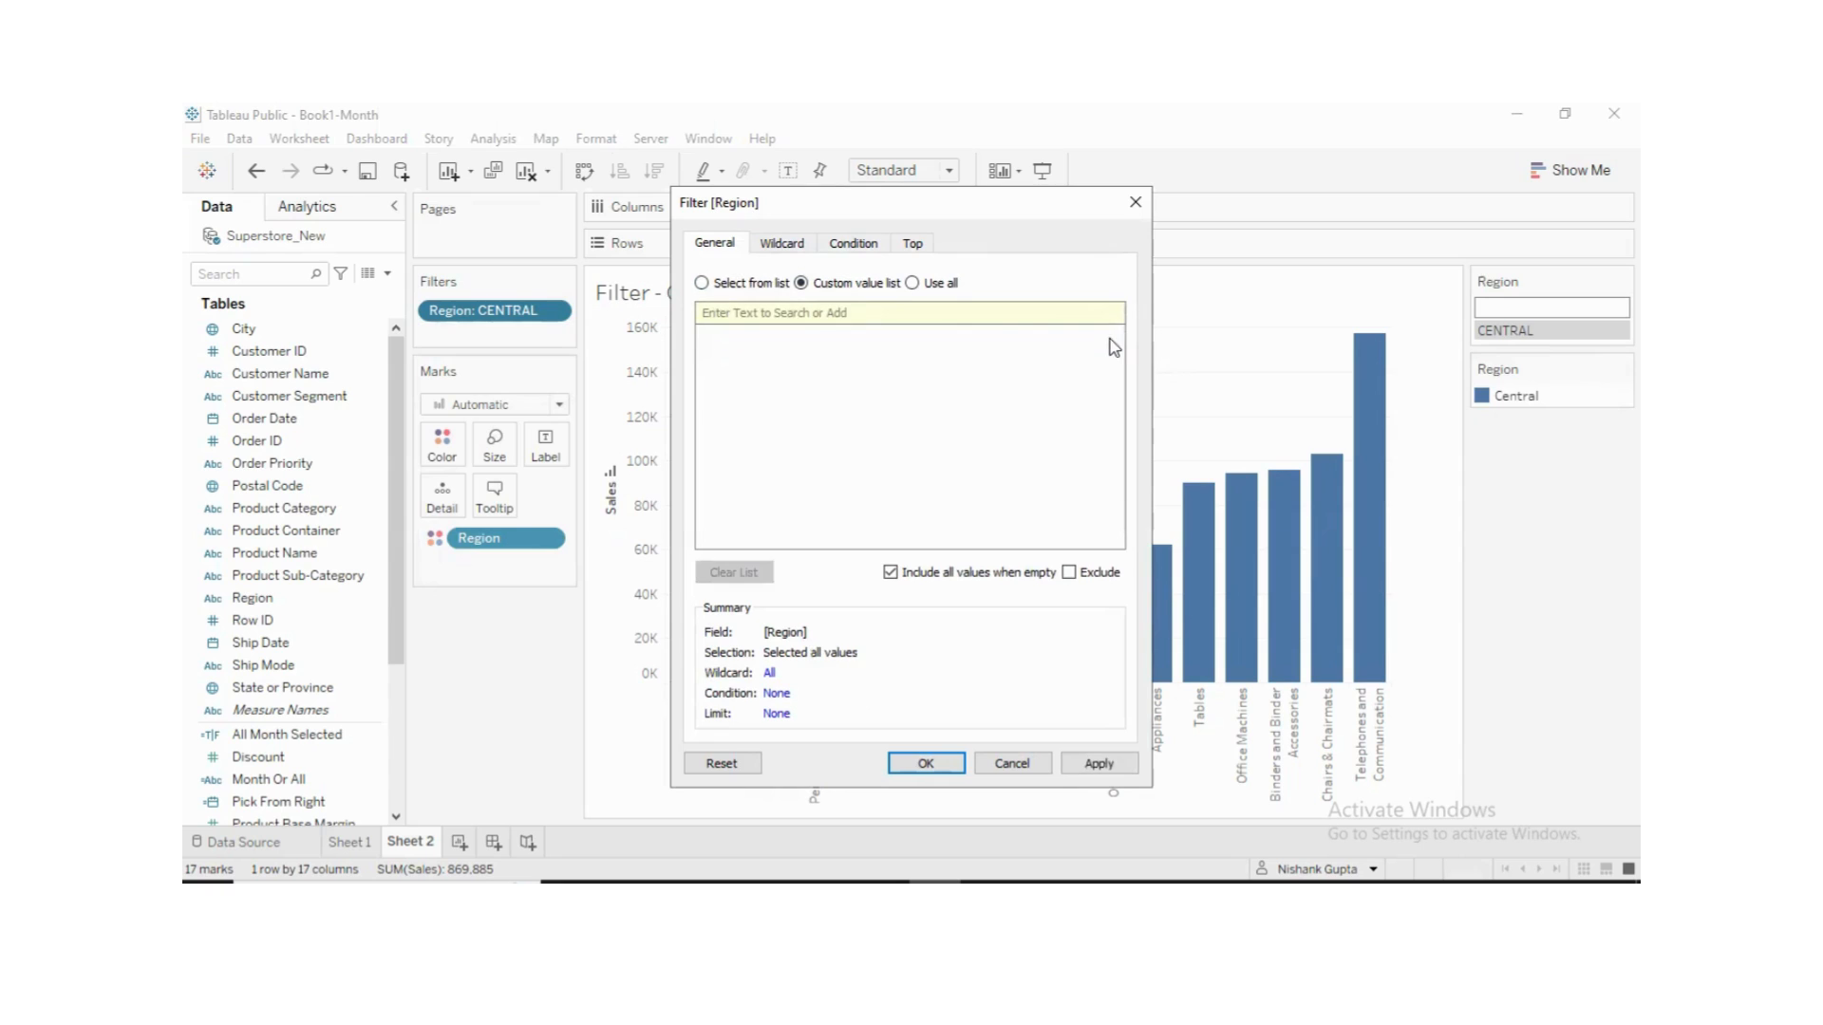
{"action": "left_click", "coordinate": [912, 284]}
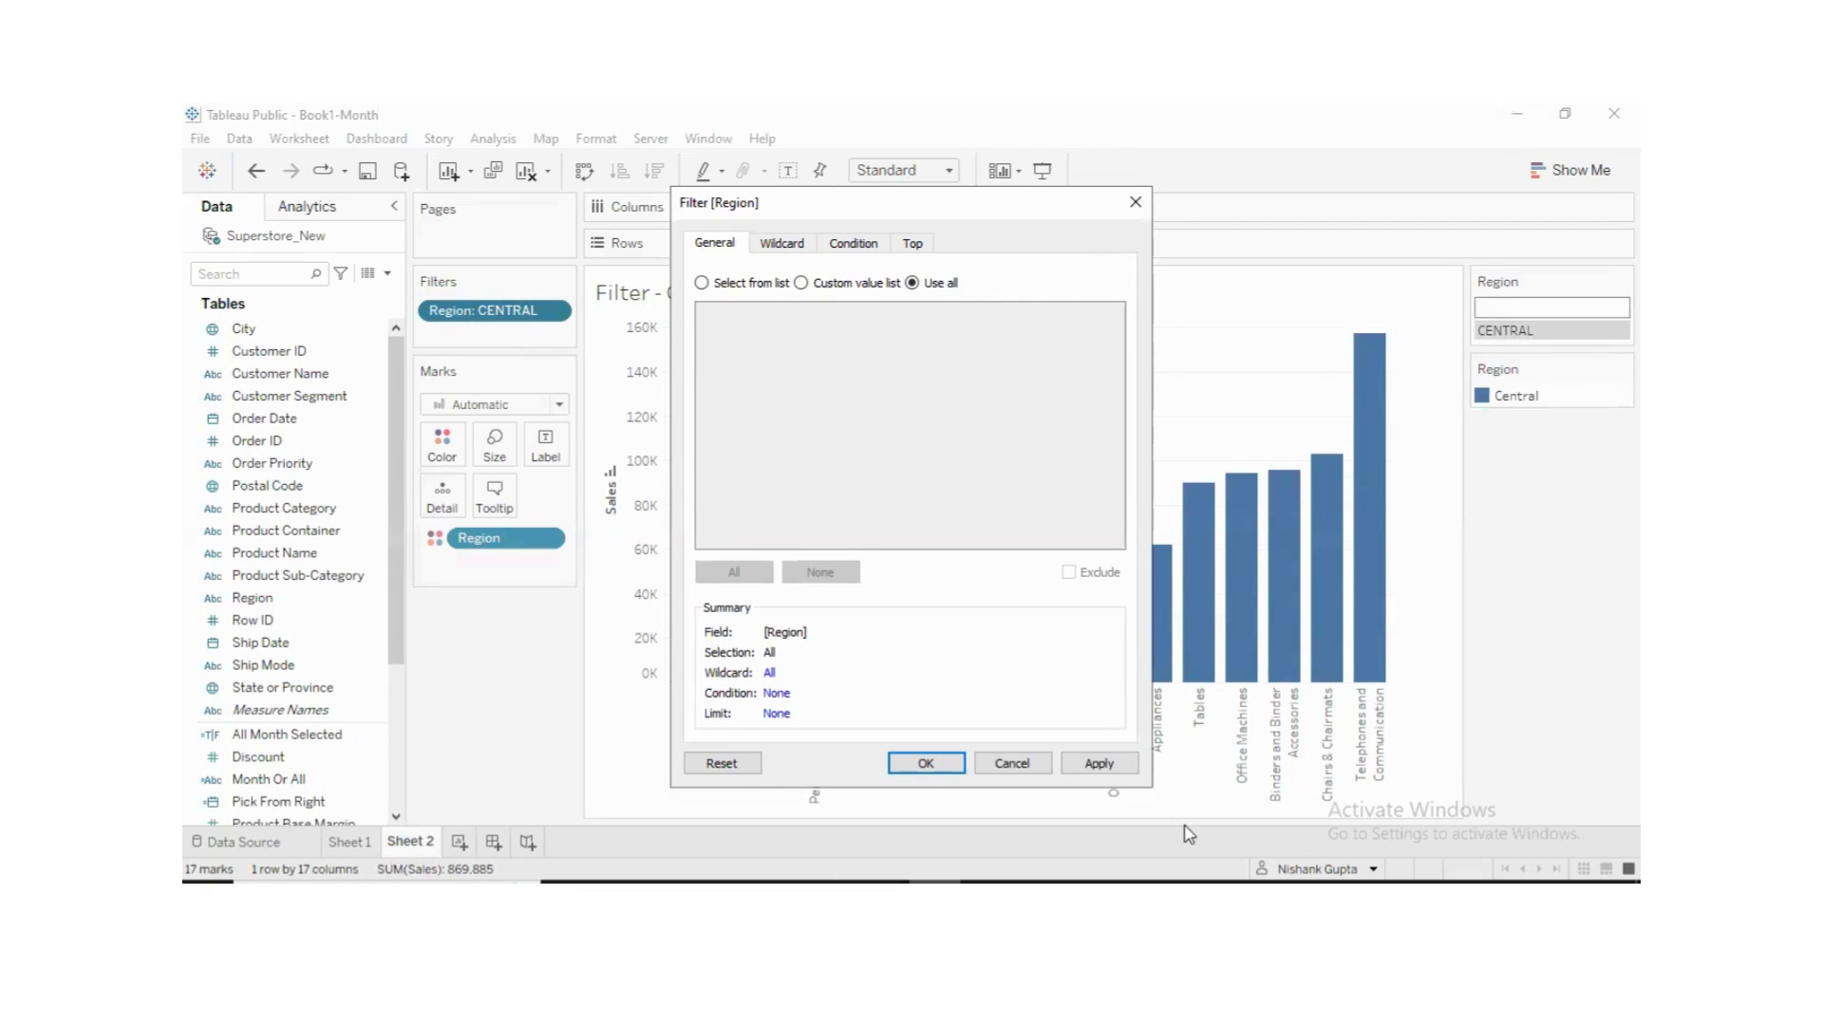
{"action": "left_click", "coordinate": [1098, 765]}
{"action": "left_click", "coordinate": [926, 764]}
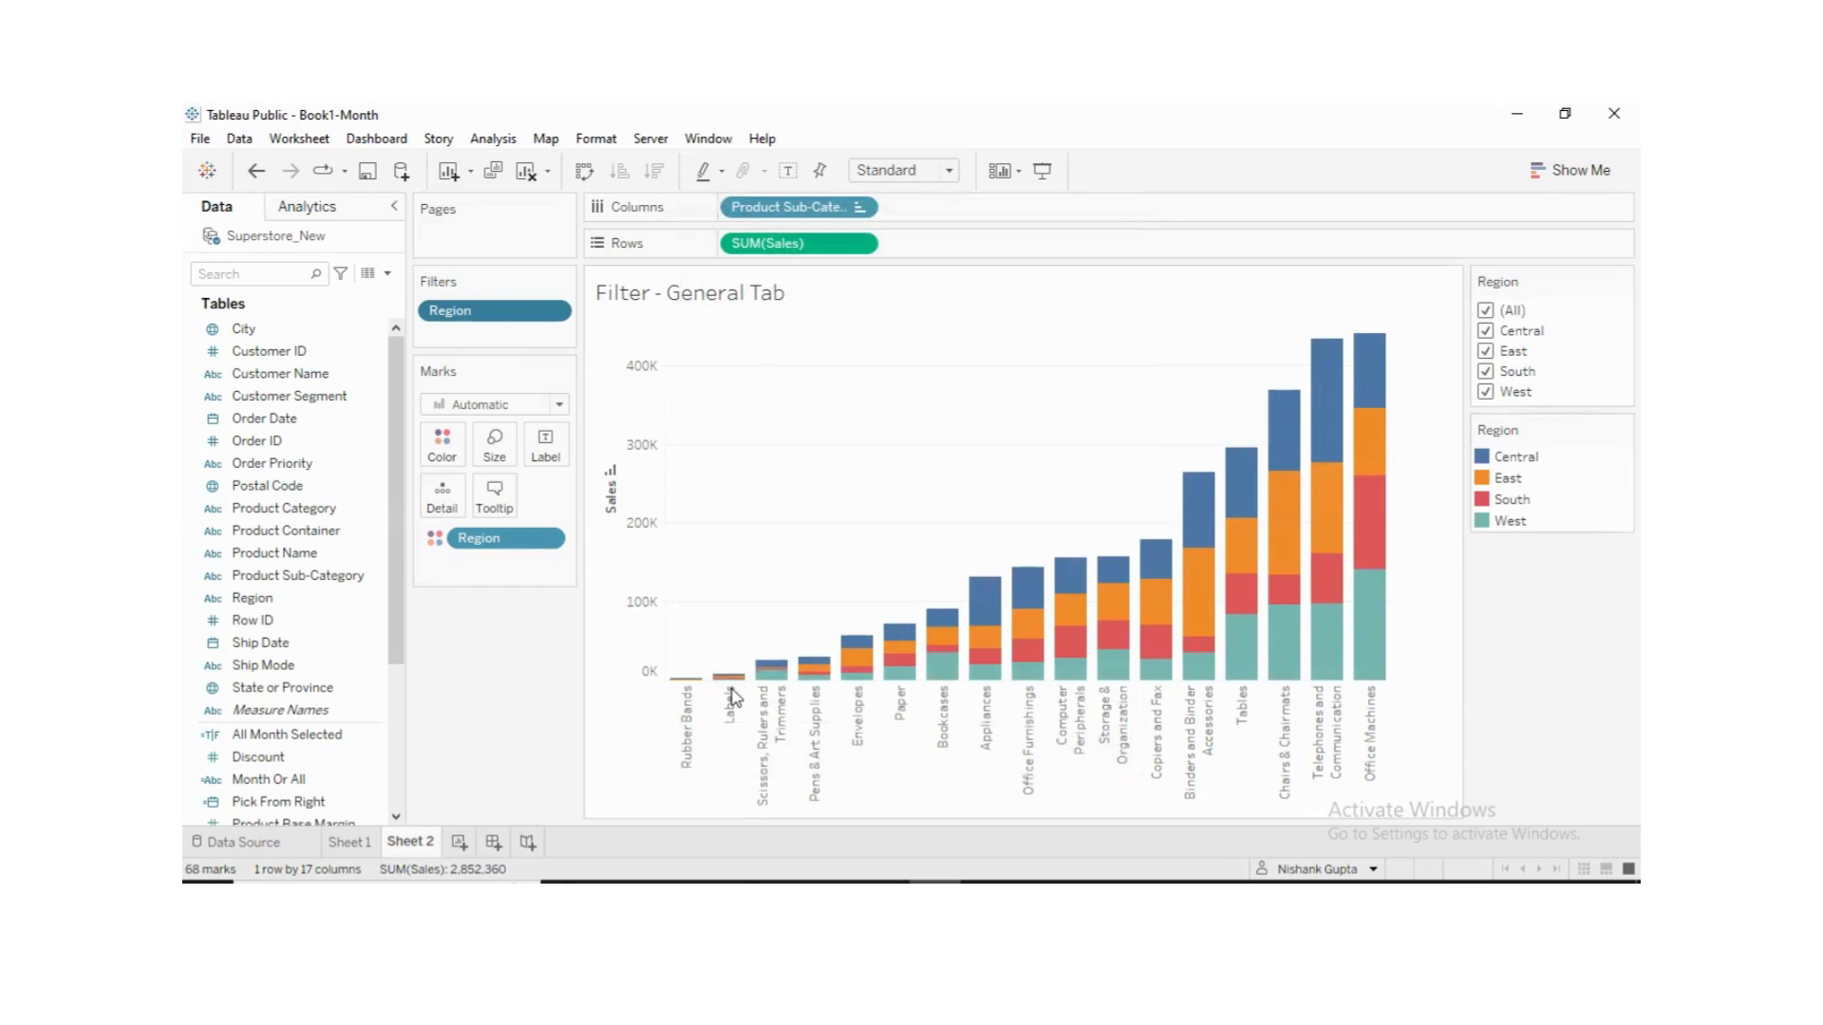
- View the Wildcard matching options of the Region filter and close its settings without changing them
{"action": "left_click", "coordinate": [549, 312]}
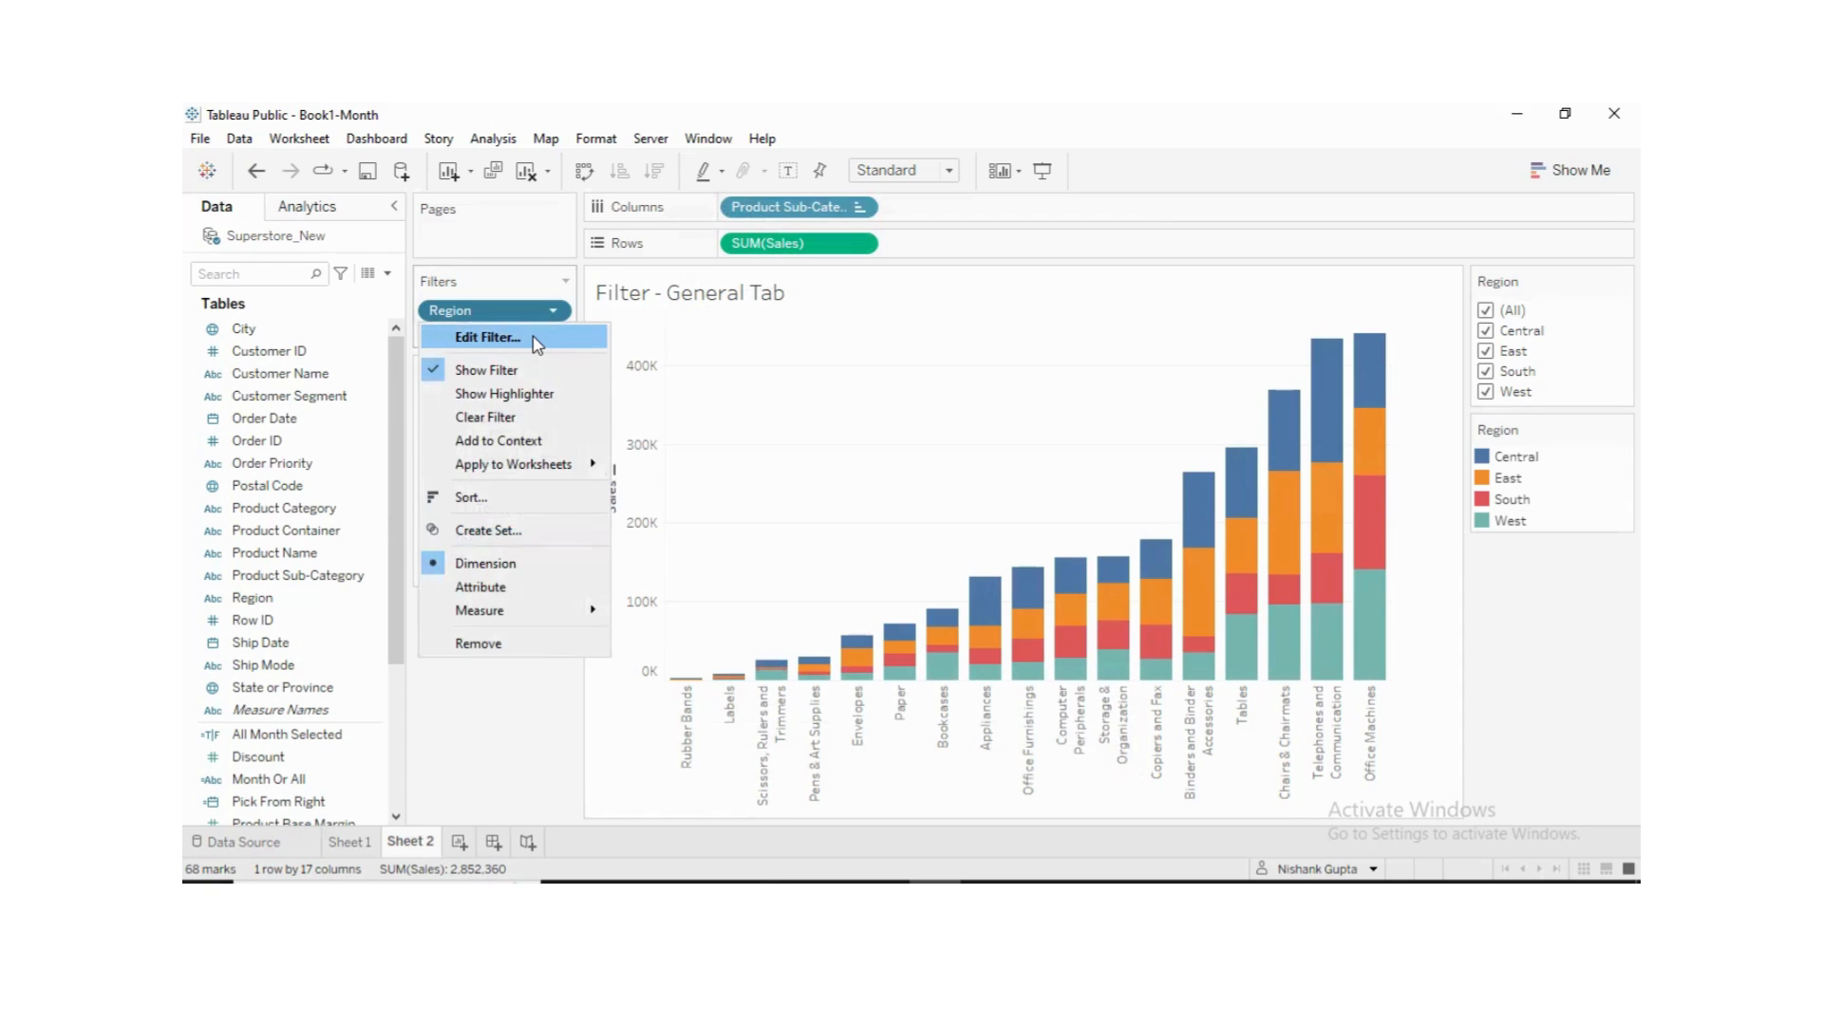
{"action": "left_click", "coordinate": [536, 344]}
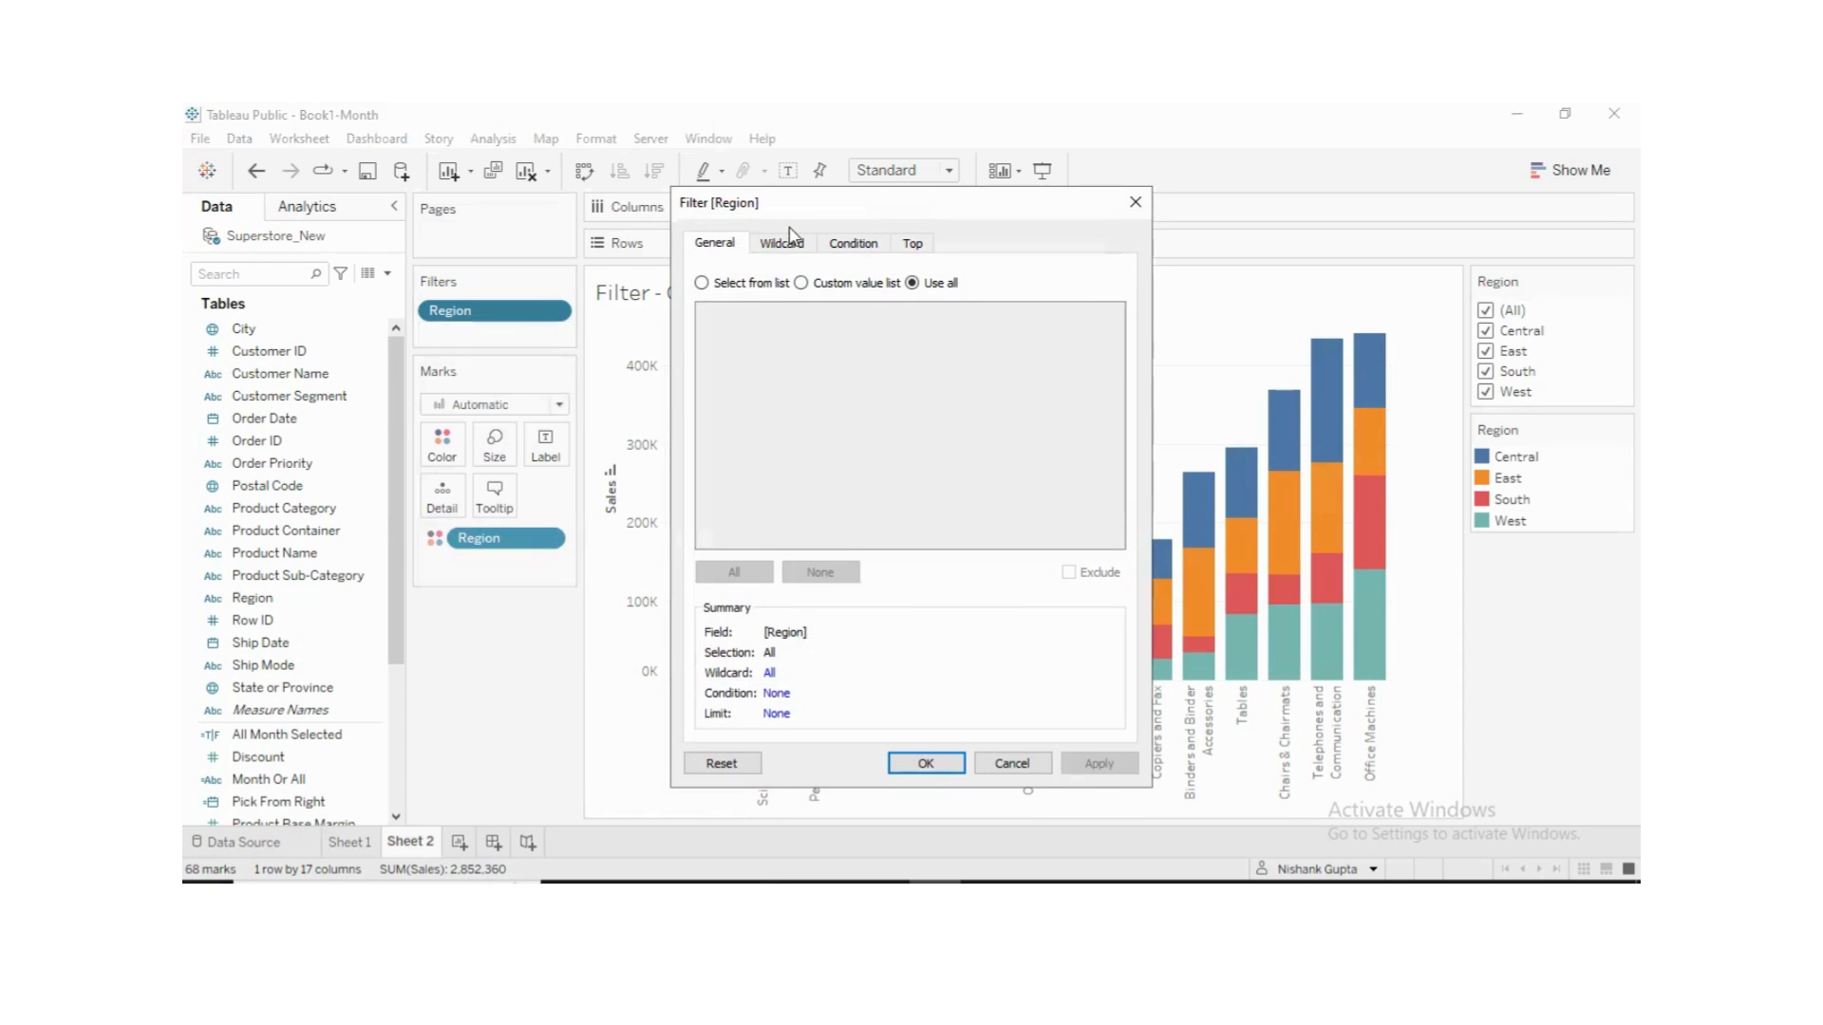
{"action": "left_click", "coordinate": [775, 249]}
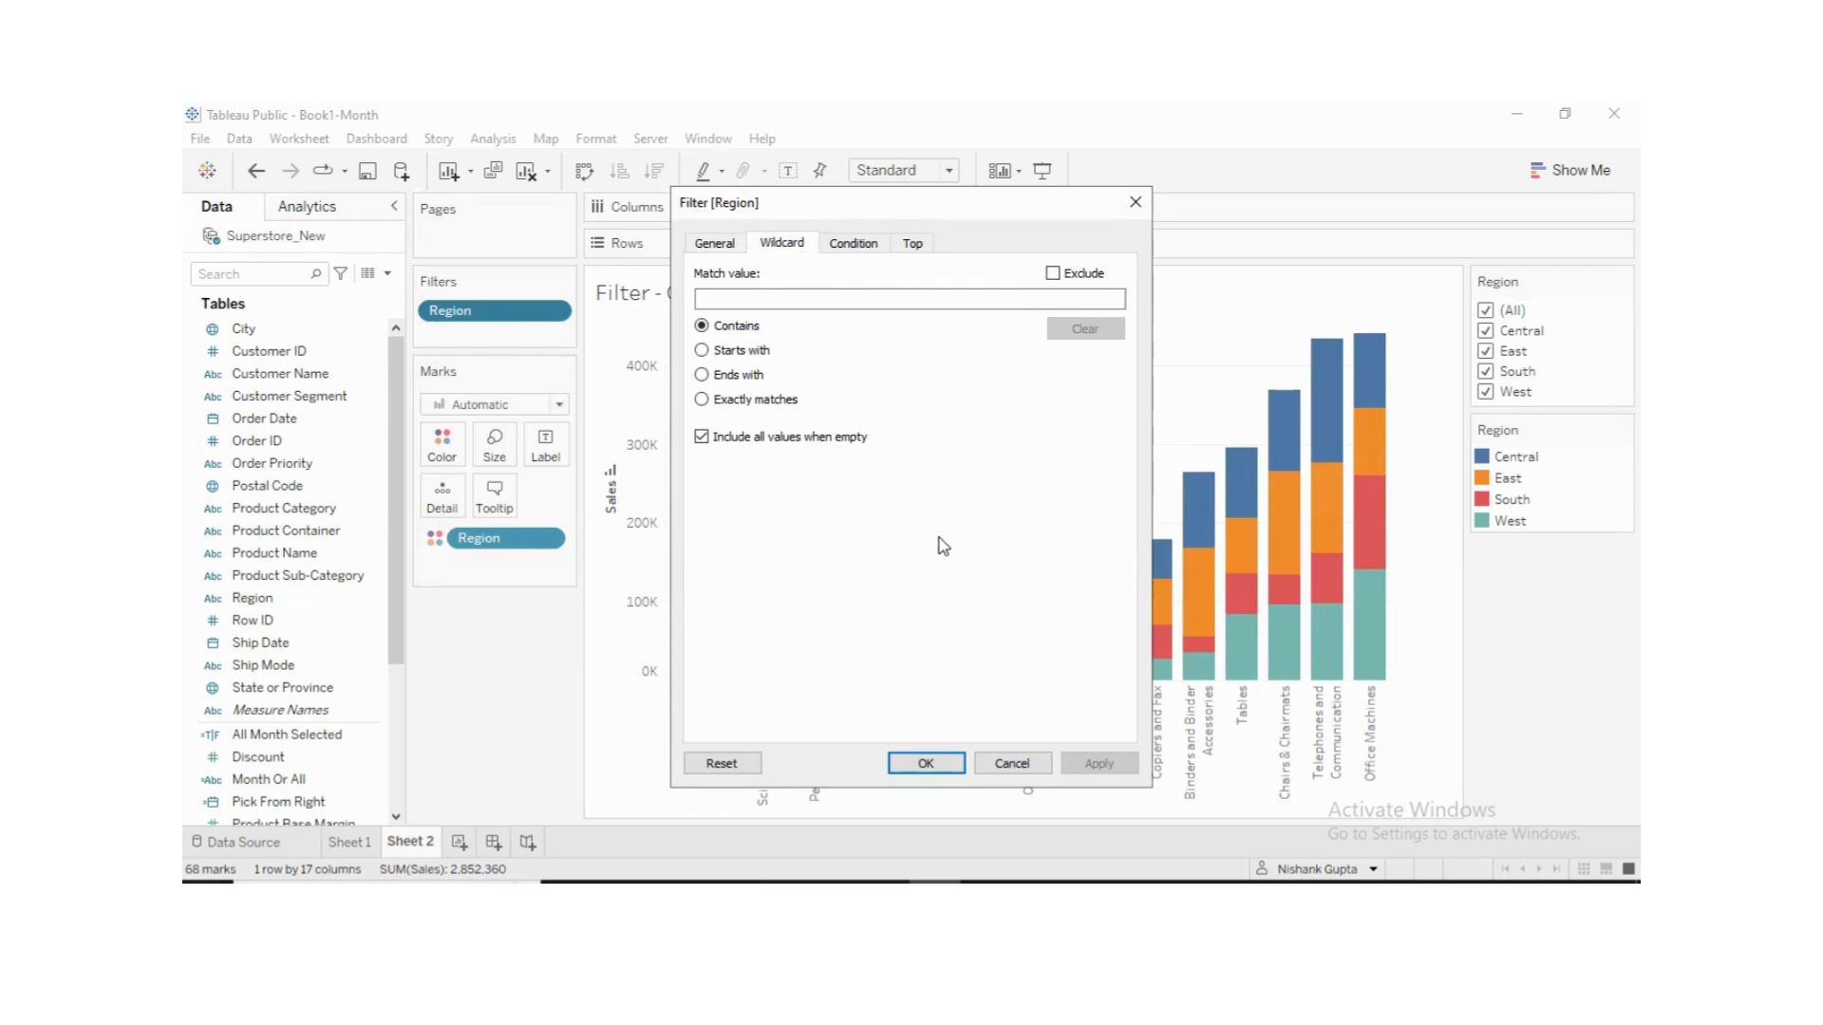
{"action": "left_click", "coordinate": [990, 761]}
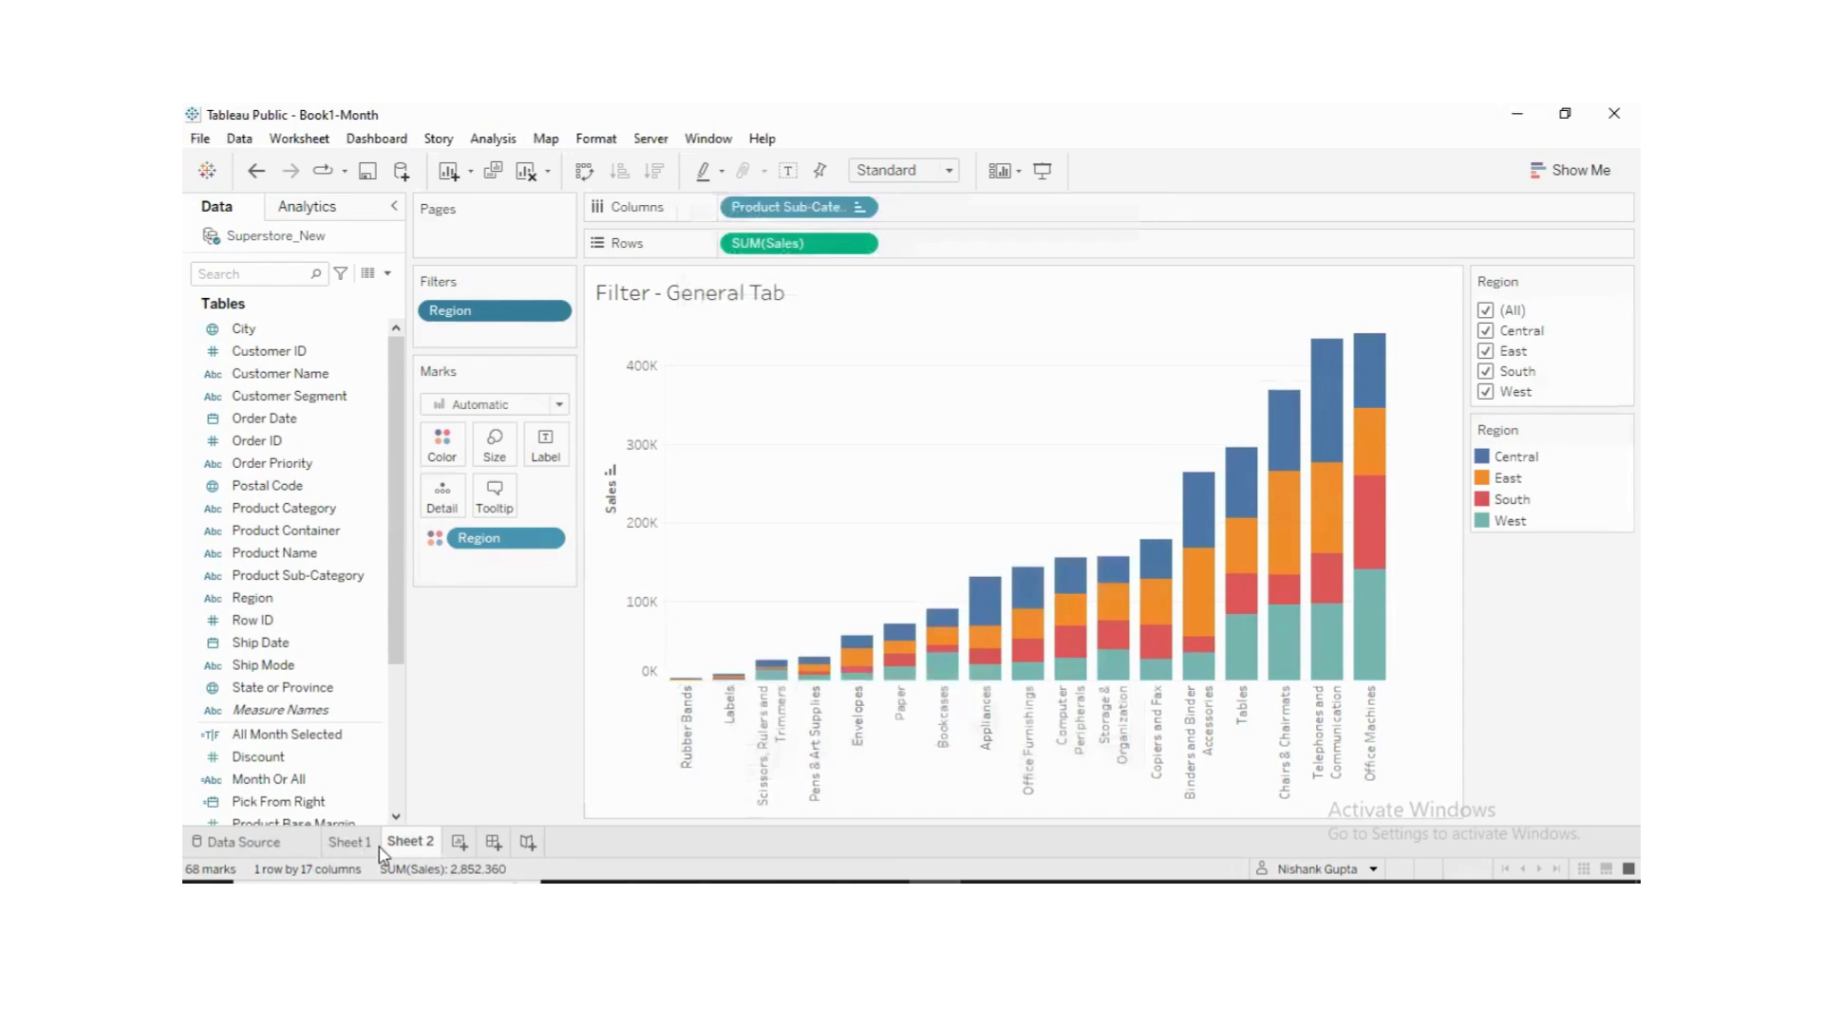
- Duplicate Sheet 2 as a new worksheet for the wildcard example
{"action": "left_click", "coordinate": [349, 842]}
{"action": "left_click", "coordinate": [410, 842]}
{"action": "right_click", "coordinate": [406, 845]}
{"action": "left_click", "coordinate": [463, 653]}
- Change the title of the duplicated worksheet to "Filter - Wildcard Tab"
{"action": "double_click", "coordinate": [708, 293]}
{"action": "double_click", "coordinate": [728, 405]}
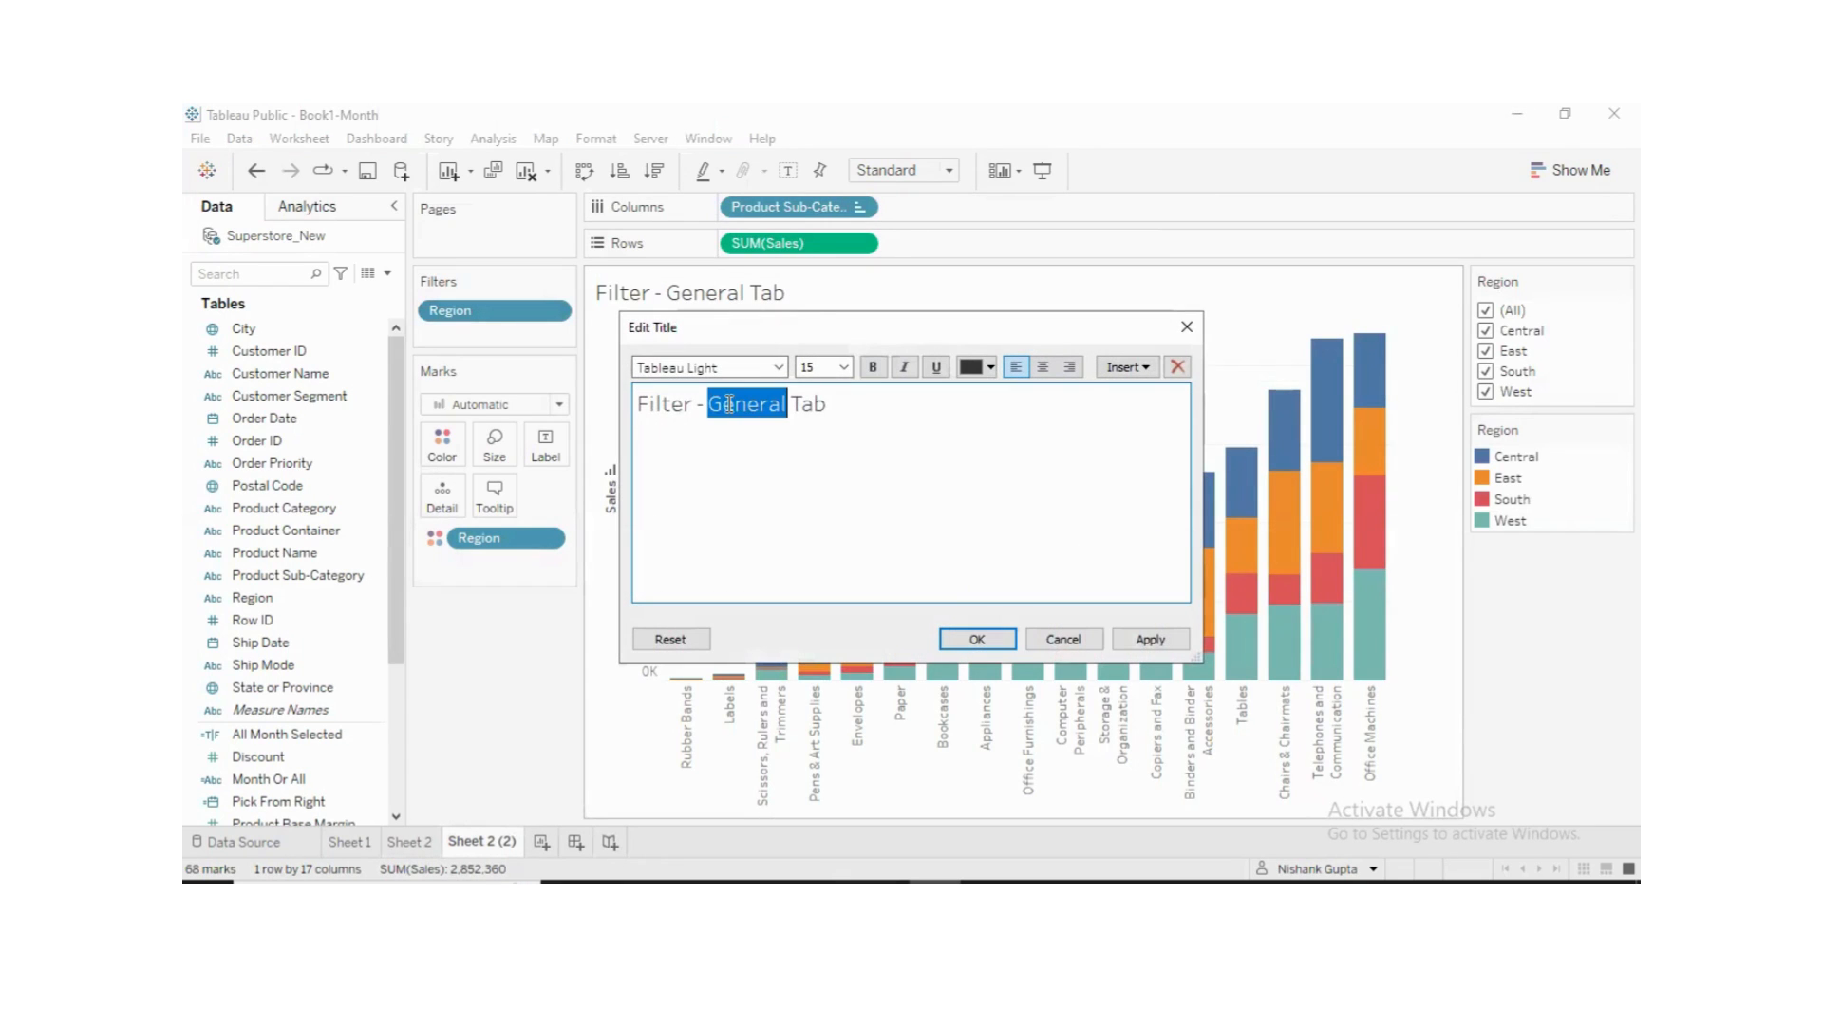
{"action": "type", "text": "Wildc"}
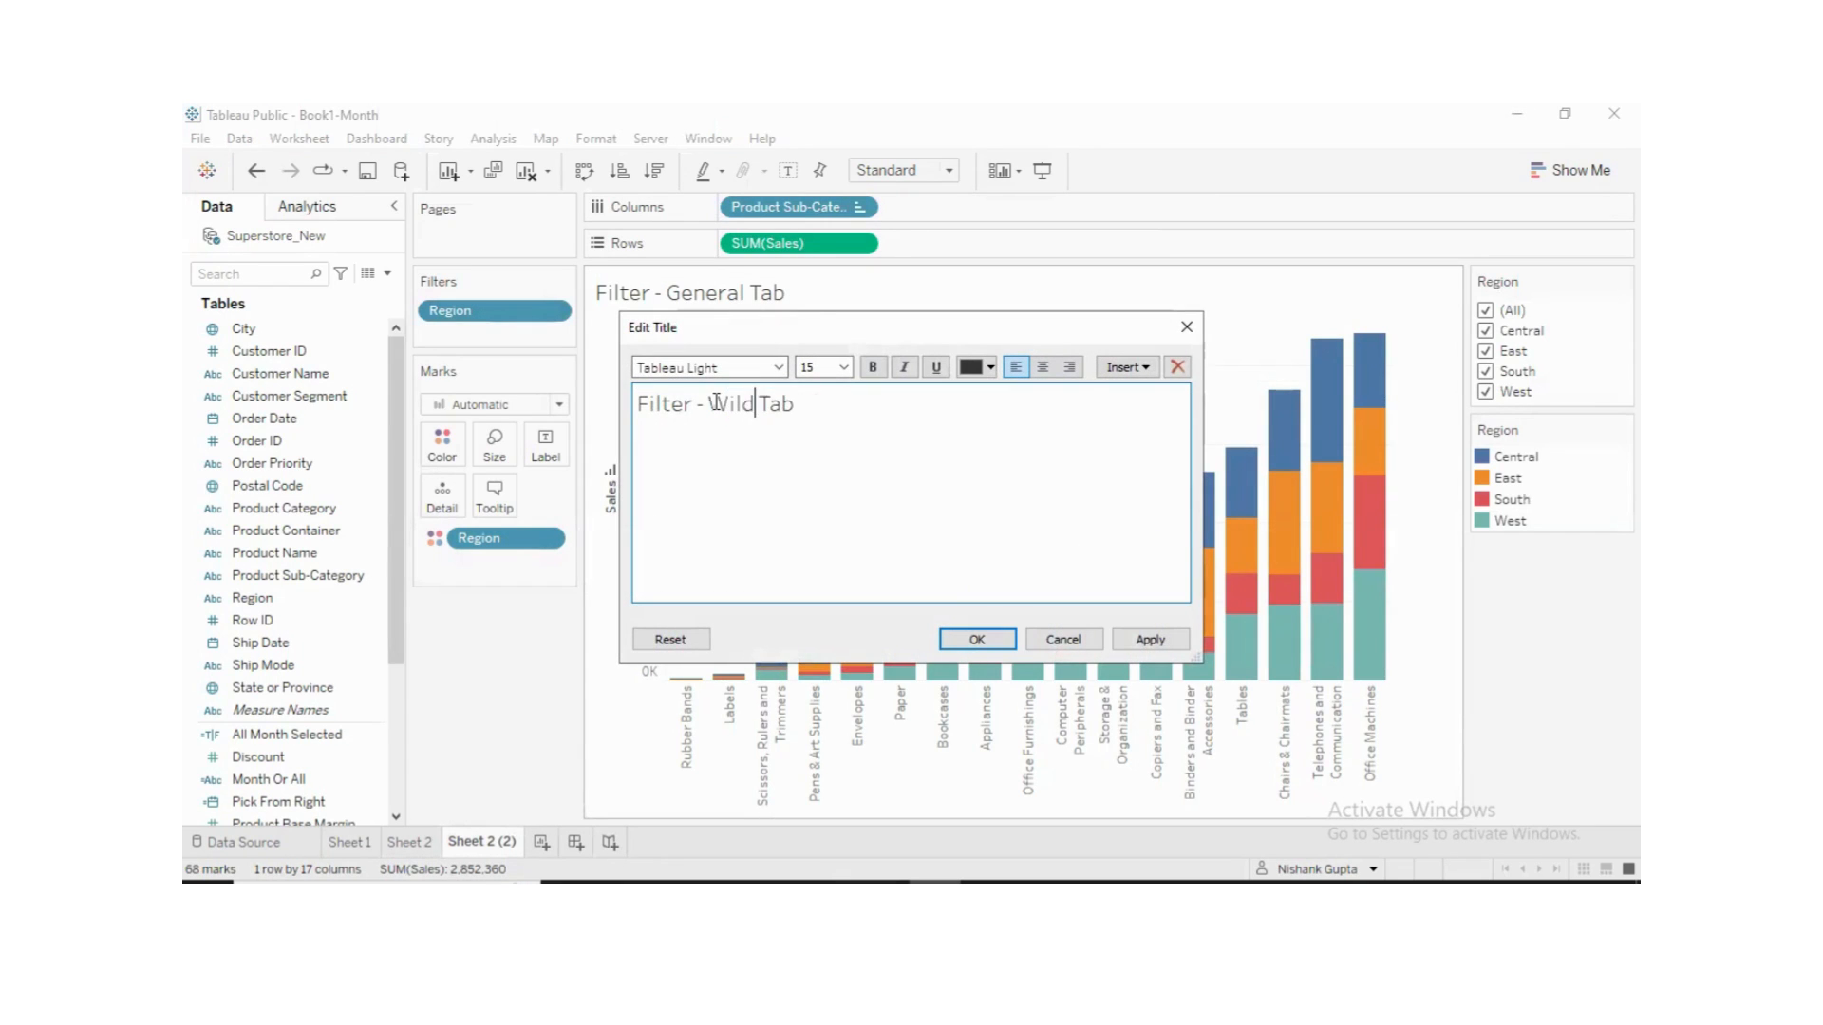
{"action": "type", "text": "ard"}
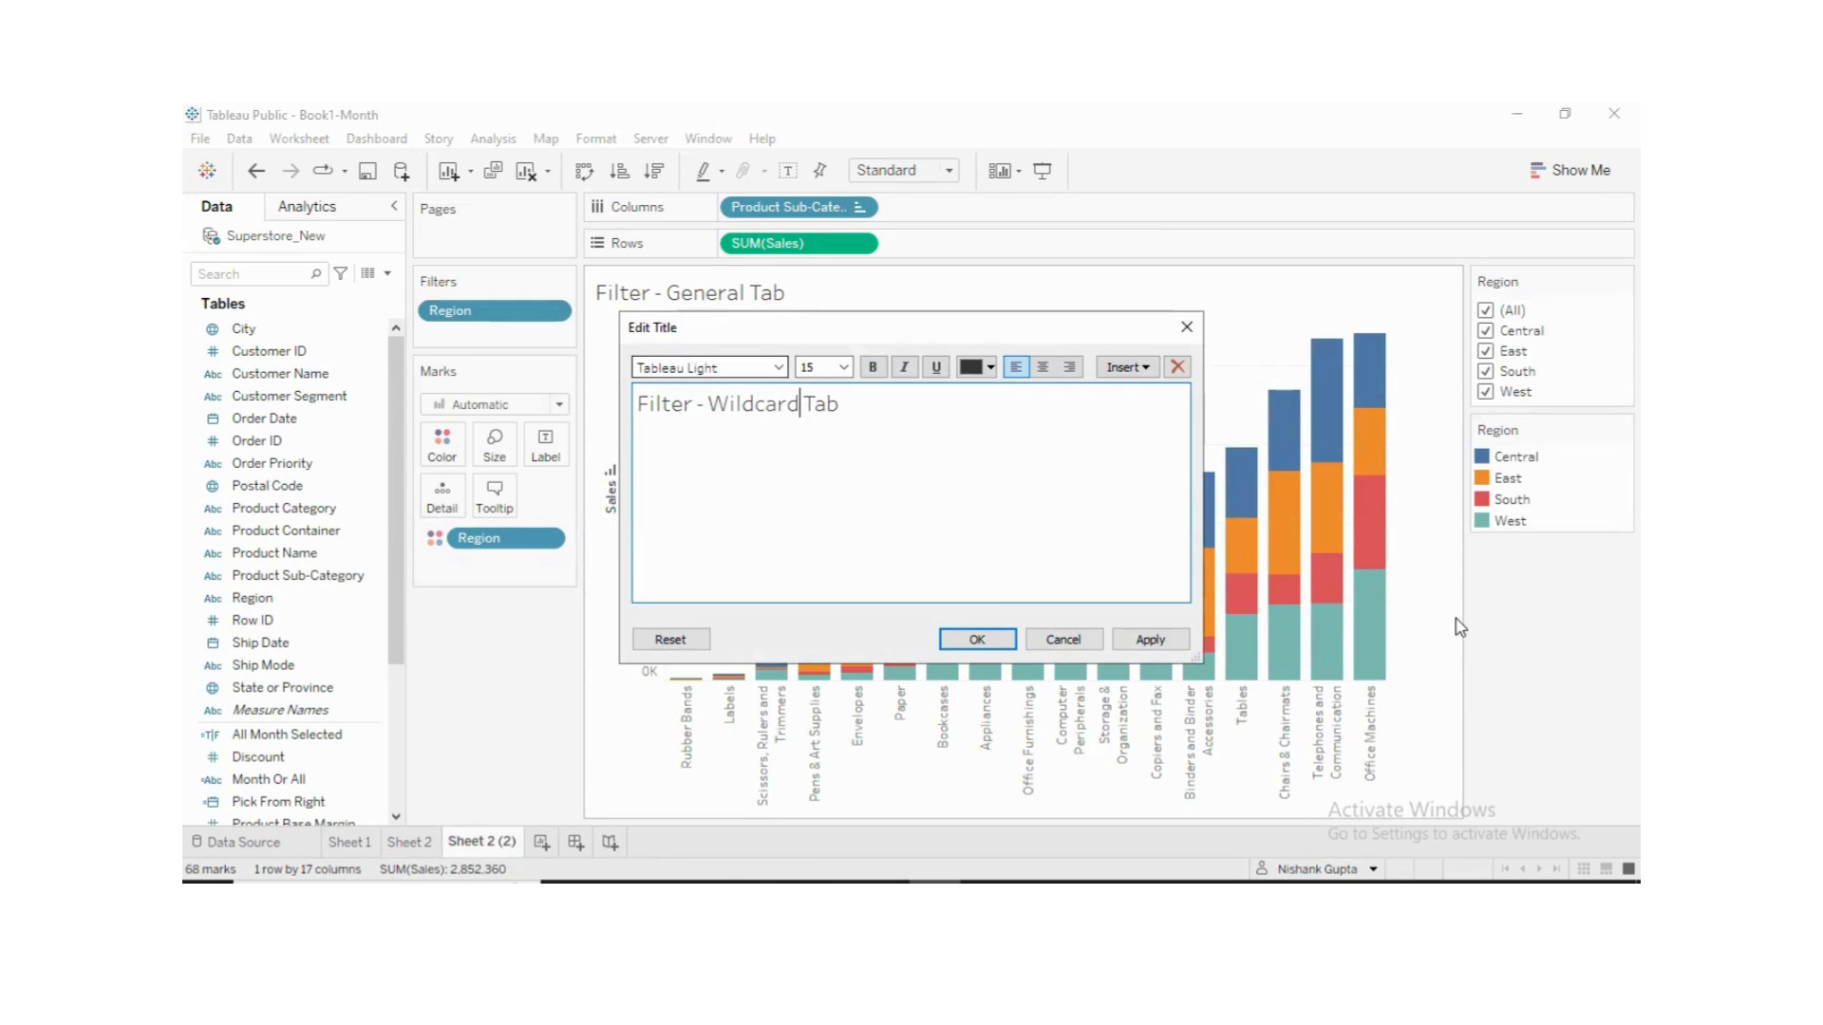
{"action": "left_click", "coordinate": [1152, 641]}
{"action": "left_click", "coordinate": [977, 639]}
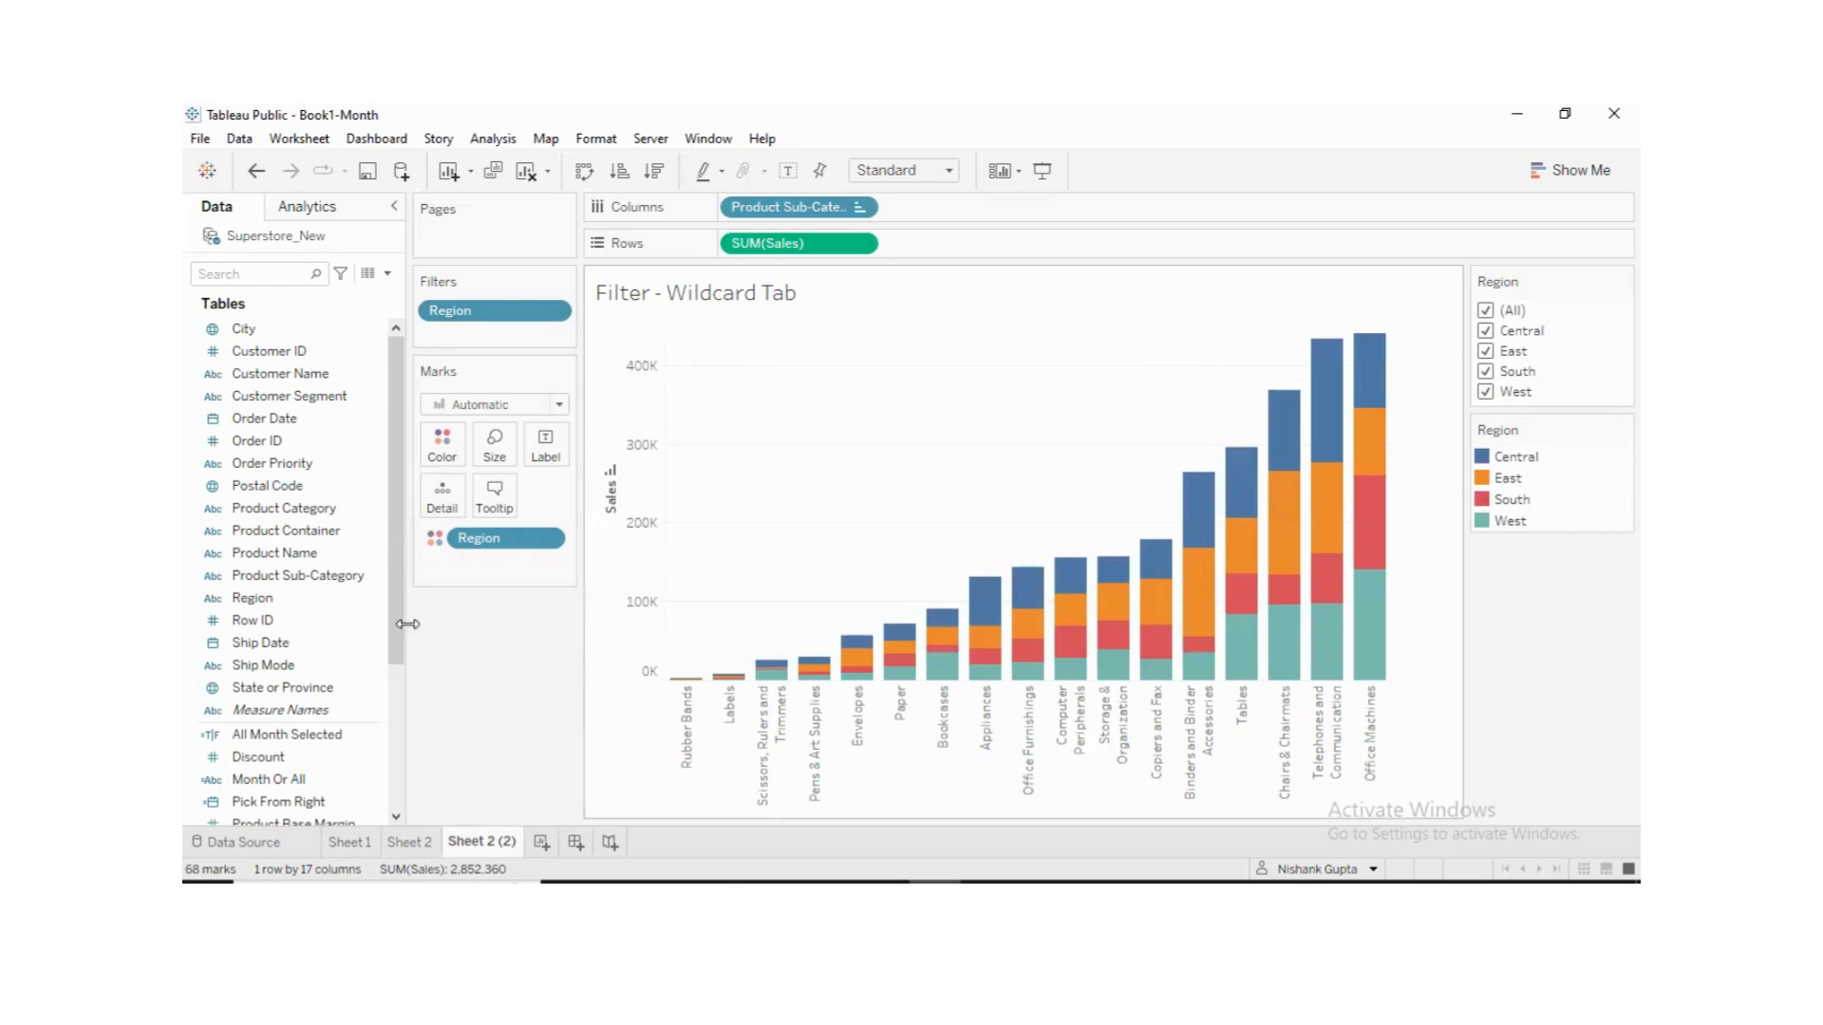
- Filter Region by wildcard to values containing "West", apply it, and close the filter settings
{"action": "left_click", "coordinate": [552, 311]}
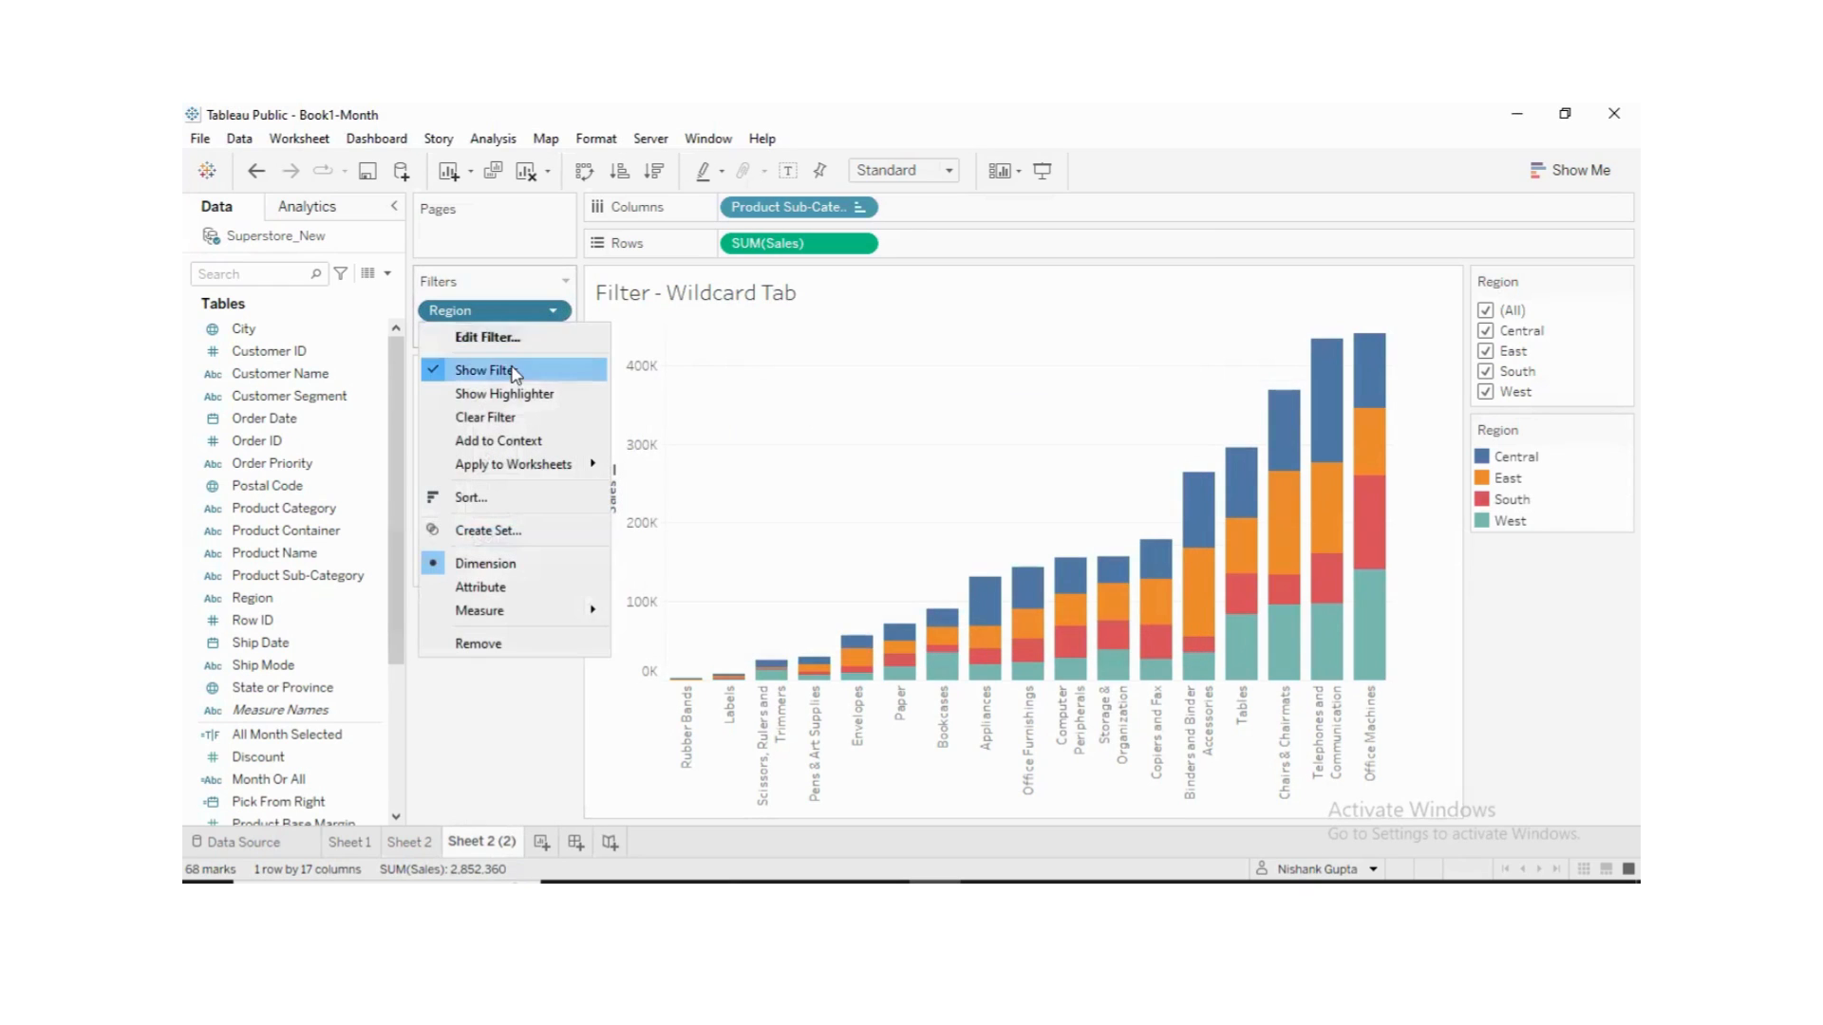
{"action": "left_click", "coordinate": [511, 338]}
{"action": "left_click", "coordinate": [782, 244]}
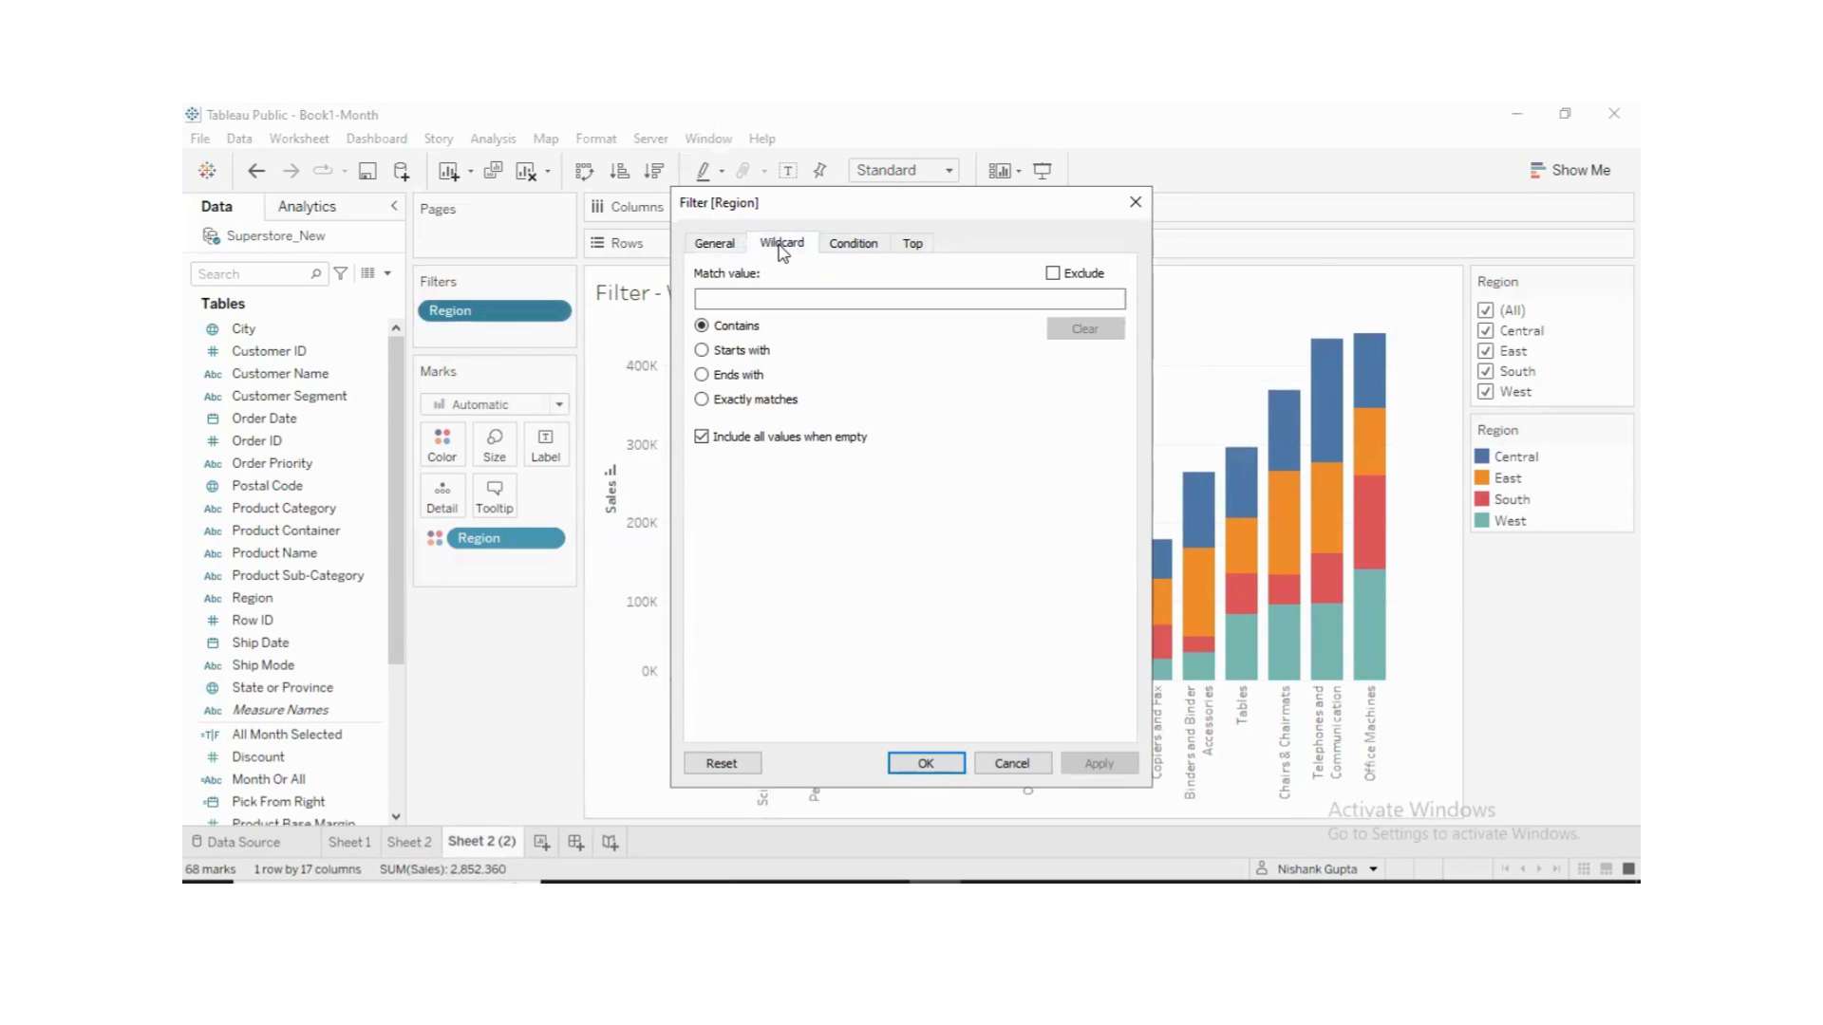
{"action": "left_click", "coordinate": [799, 301]}
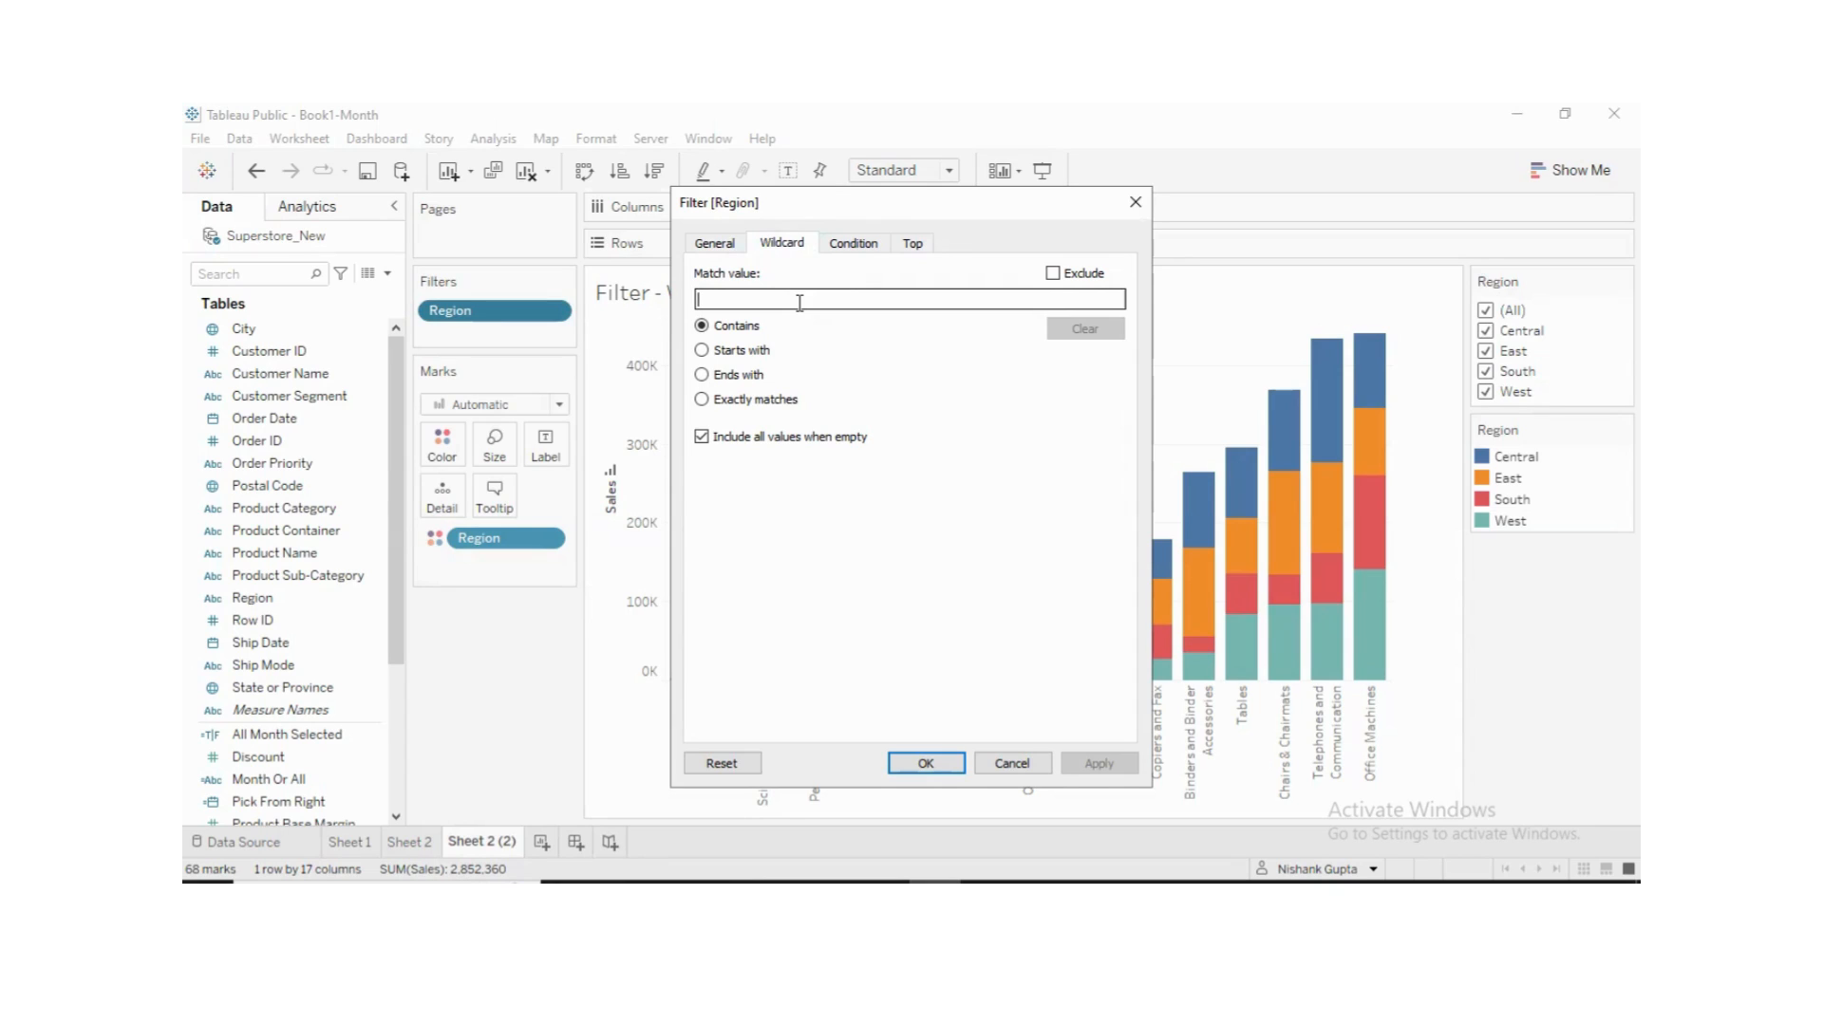
{"action": "type", "text": "West"}
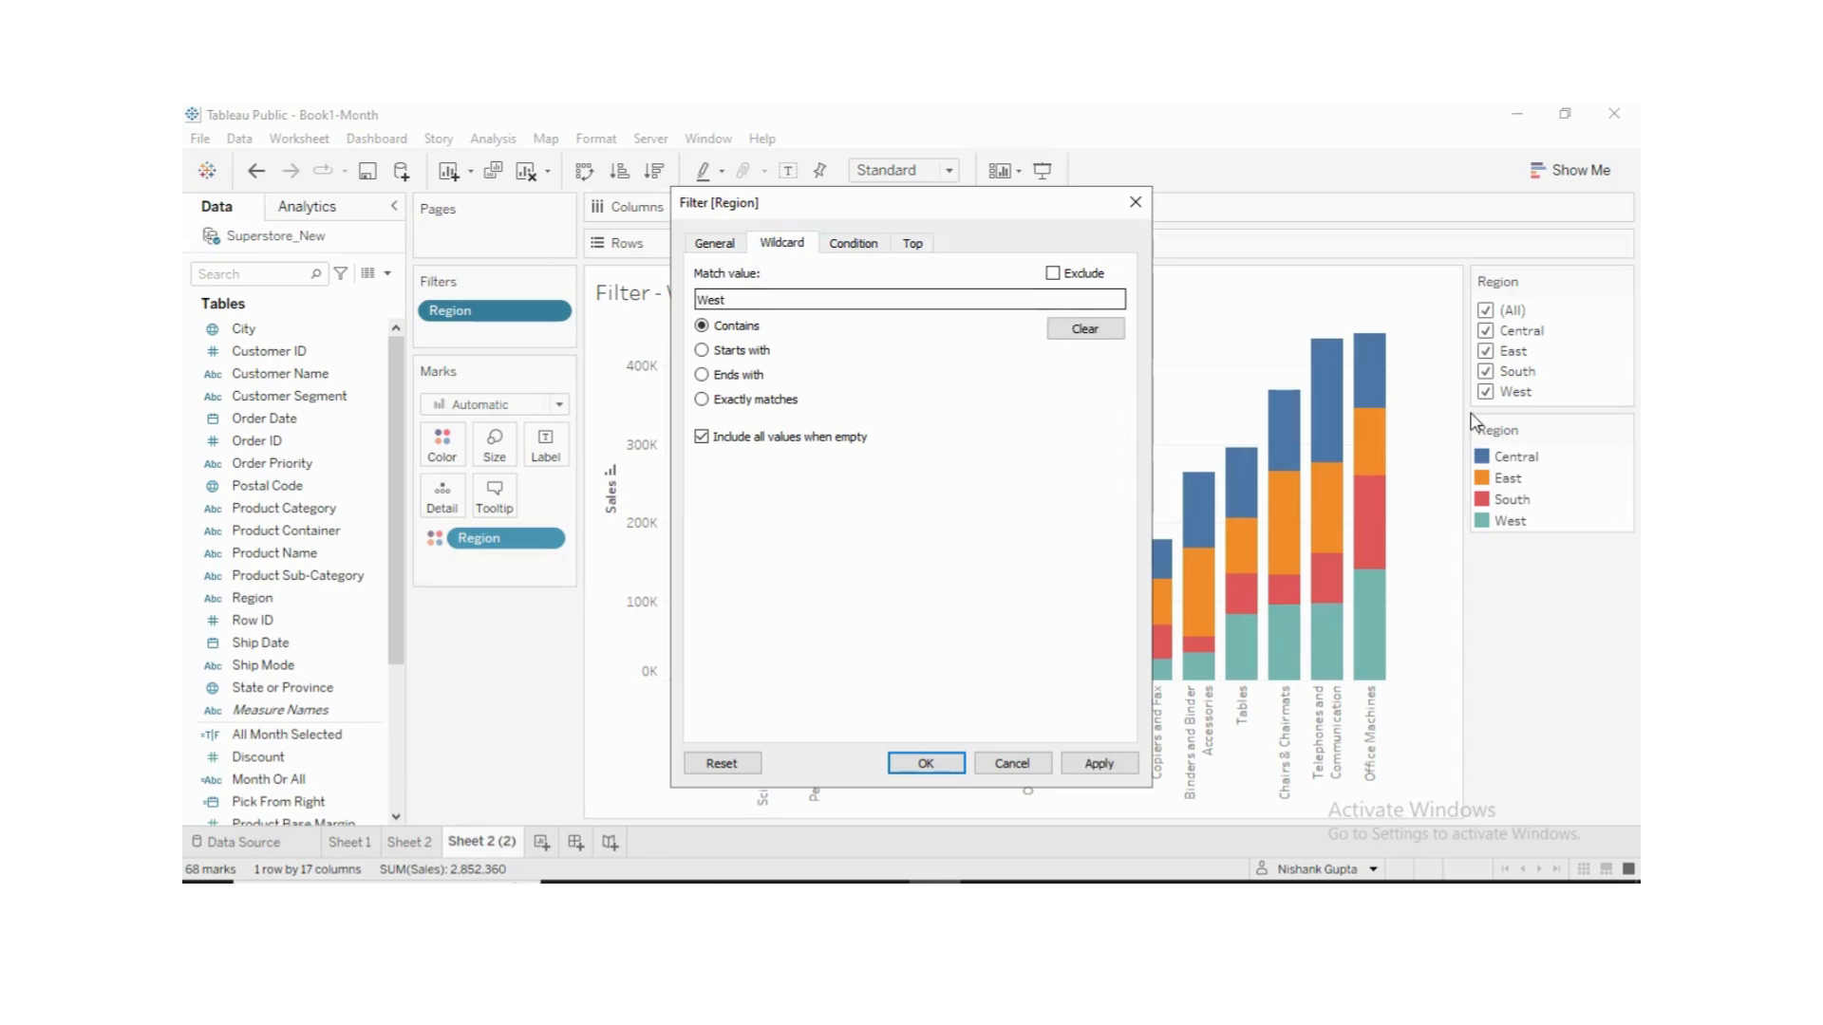
{"action": "left_click", "coordinate": [1096, 765]}
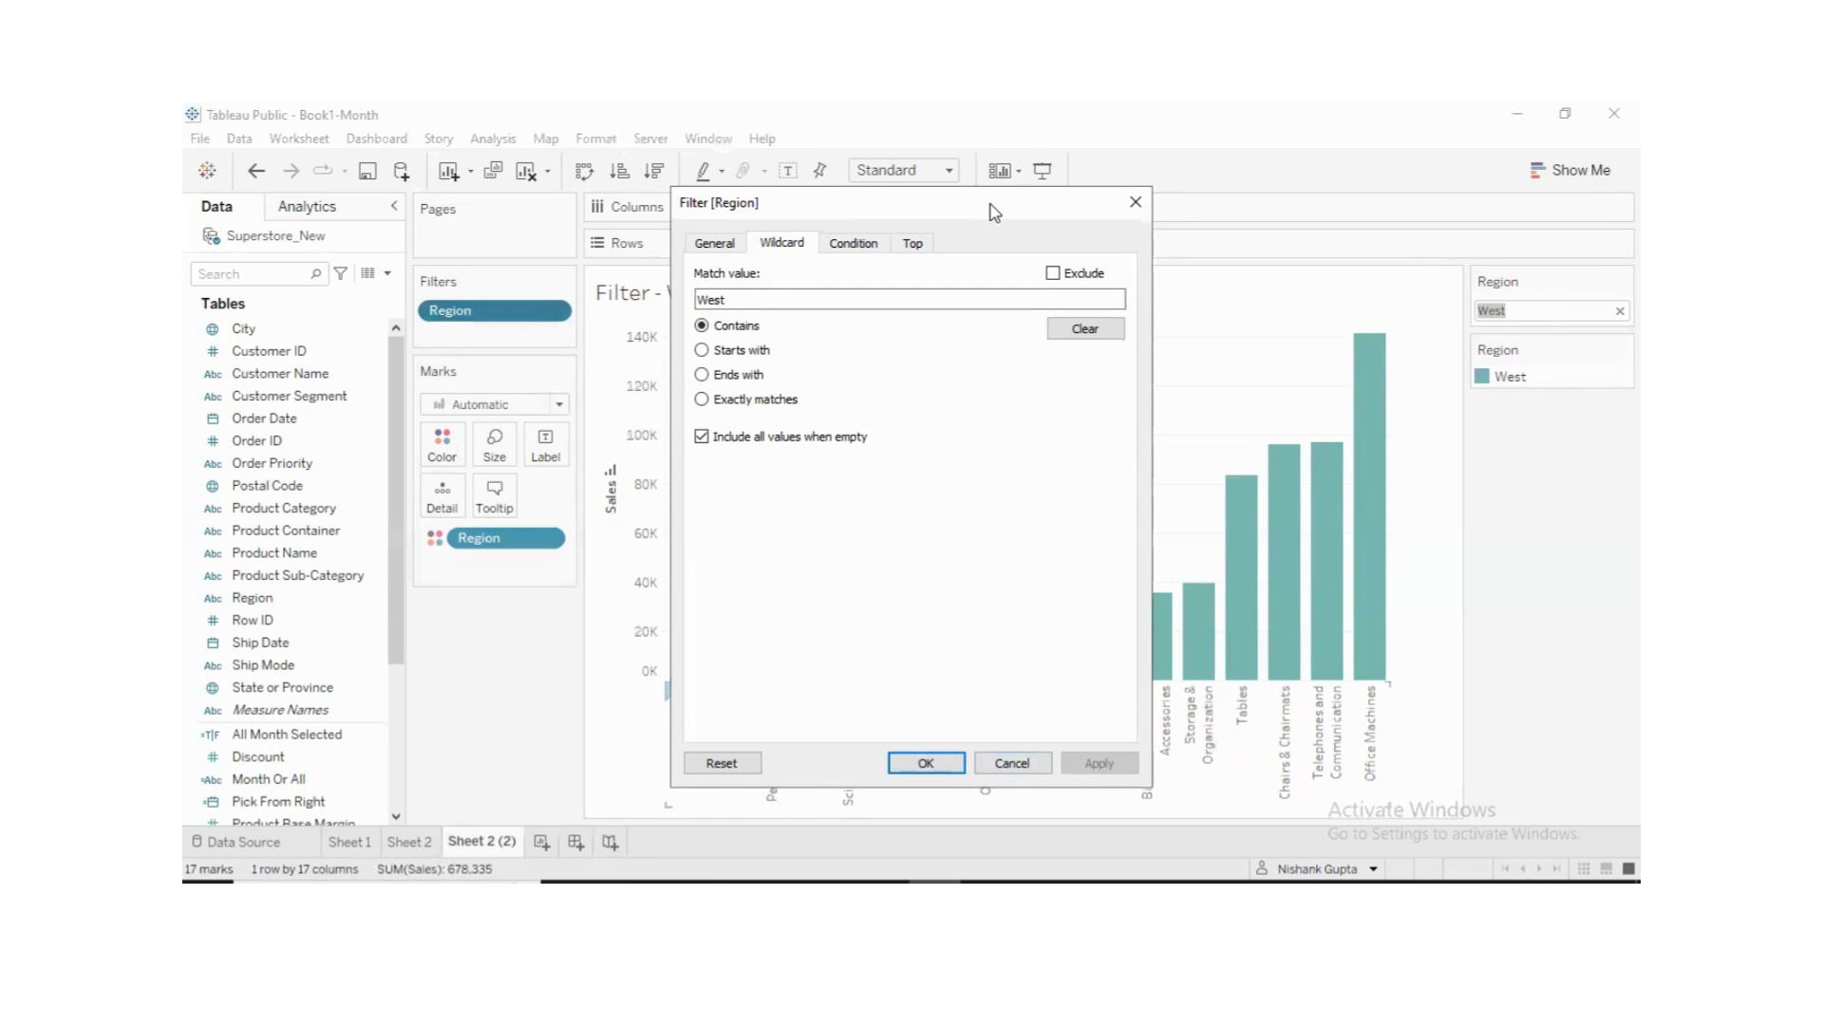
{"action": "left_click_drag", "start_coordinate": [954, 208], "coordinate": [564, 120]}
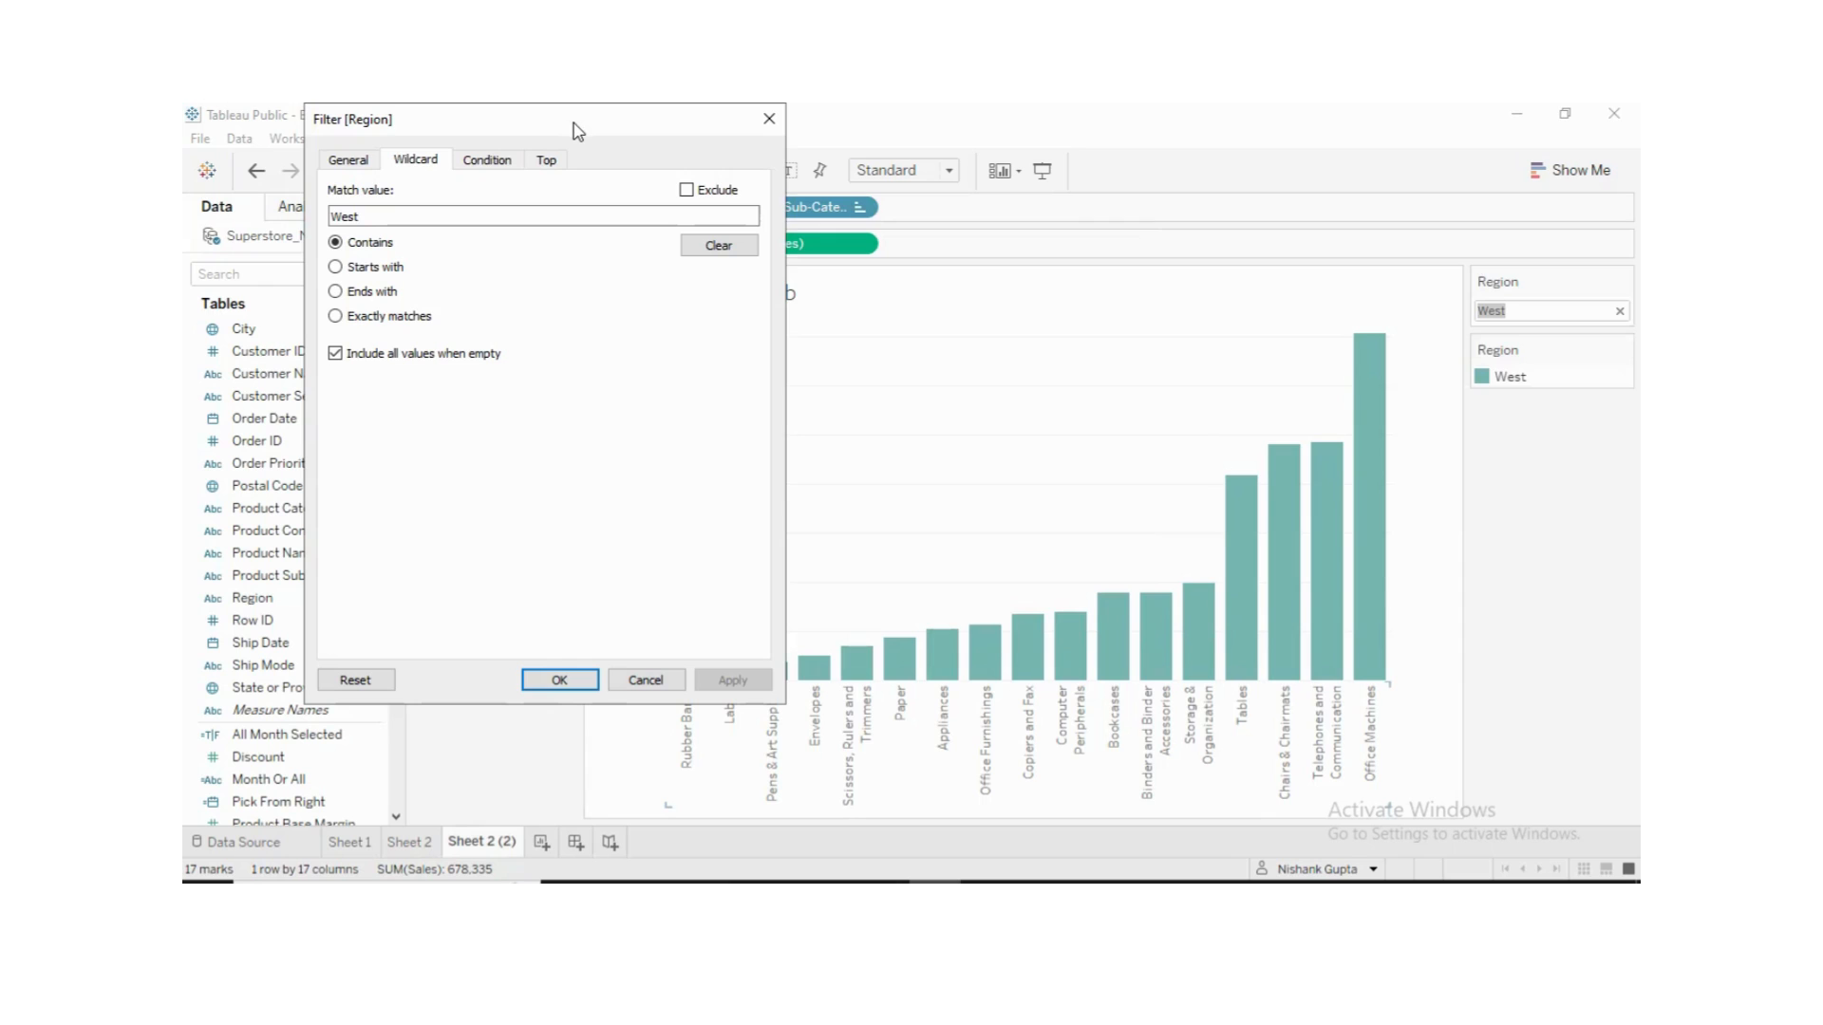
{"action": "left_click_drag", "start_coordinate": [577, 130], "coordinate": [411, 241]}
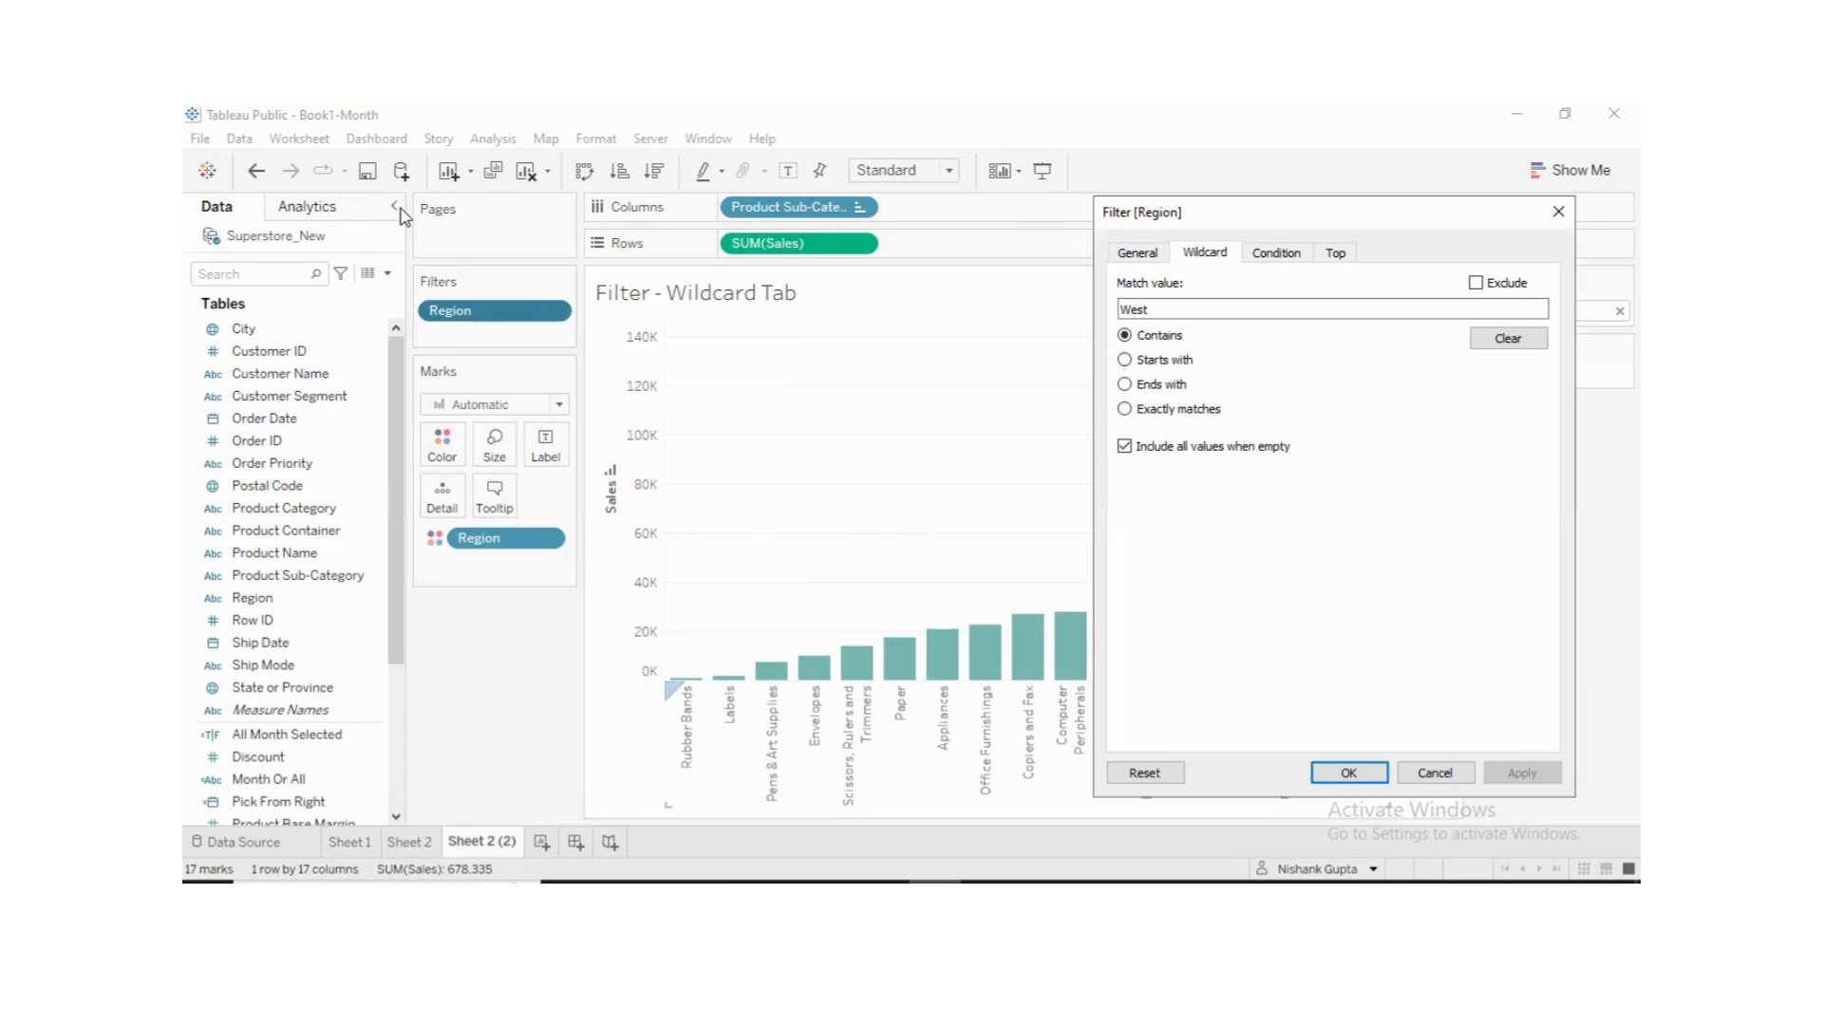
{"action": "key", "text": "Return"}
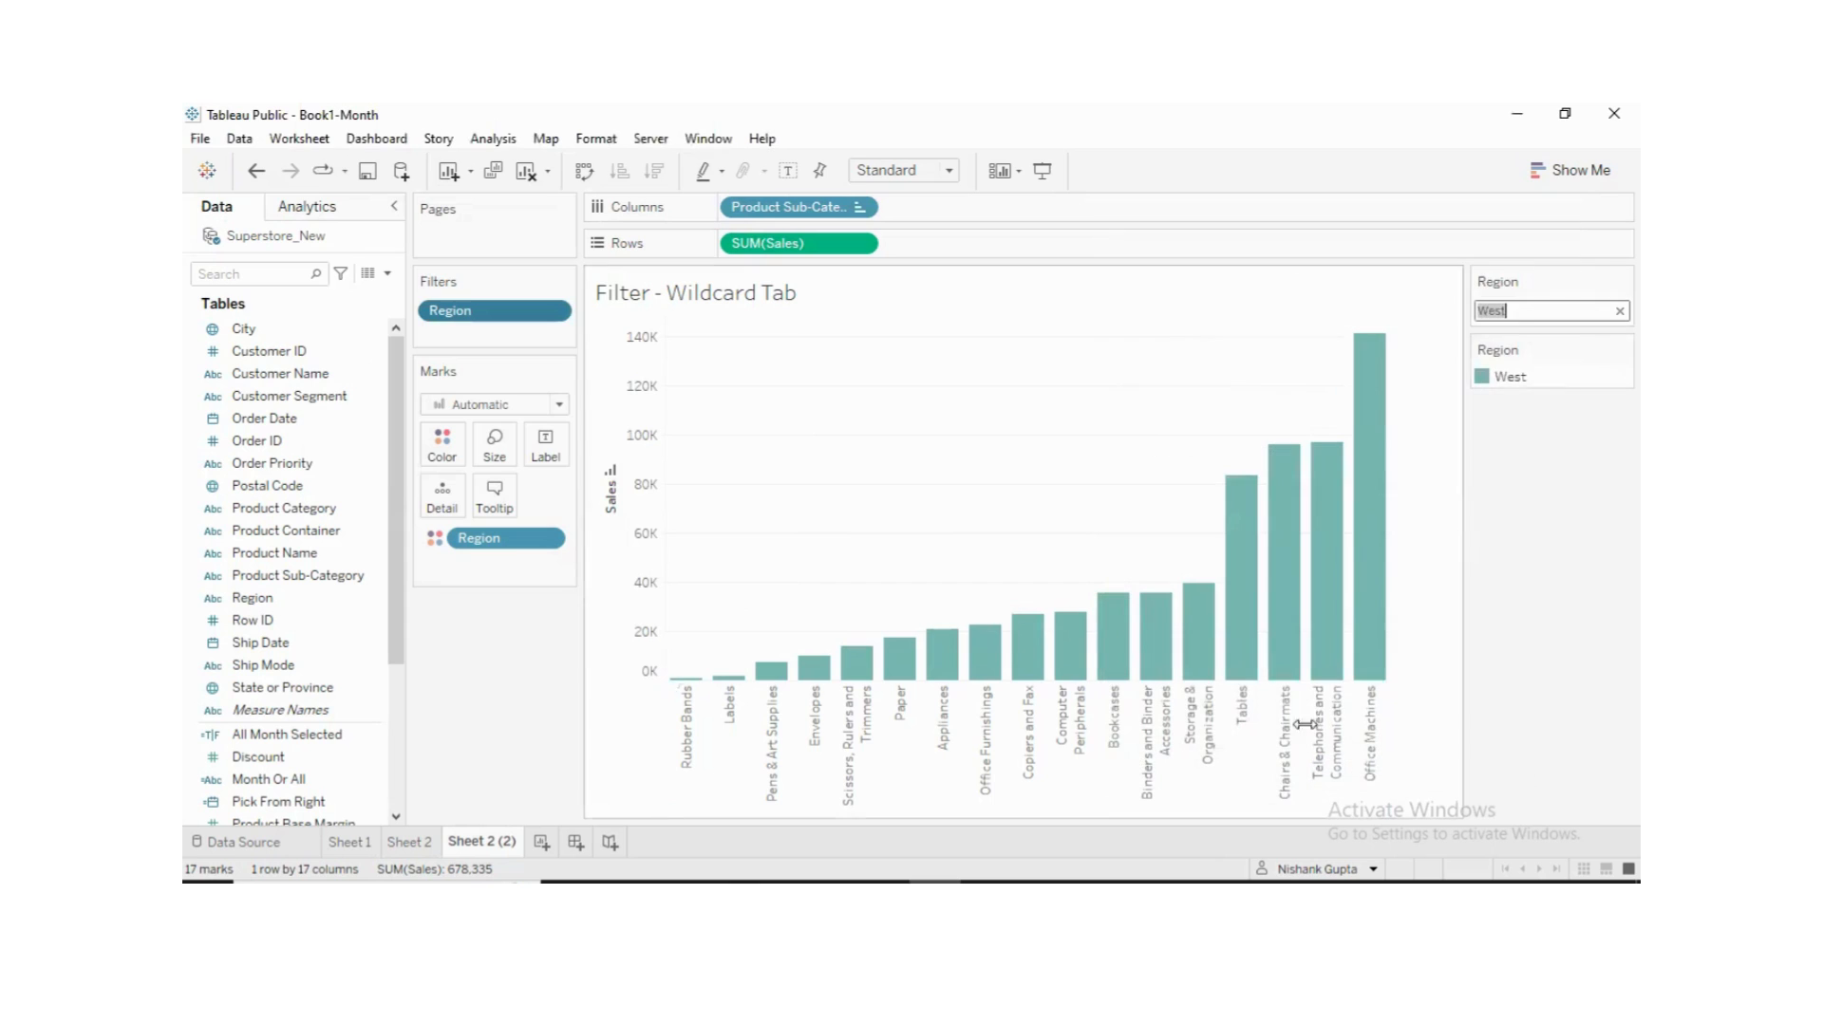
- Enlarge the chart area by collapsing the data pane and narrowing the filter and legend column
{"action": "left_click", "coordinate": [394, 206]}
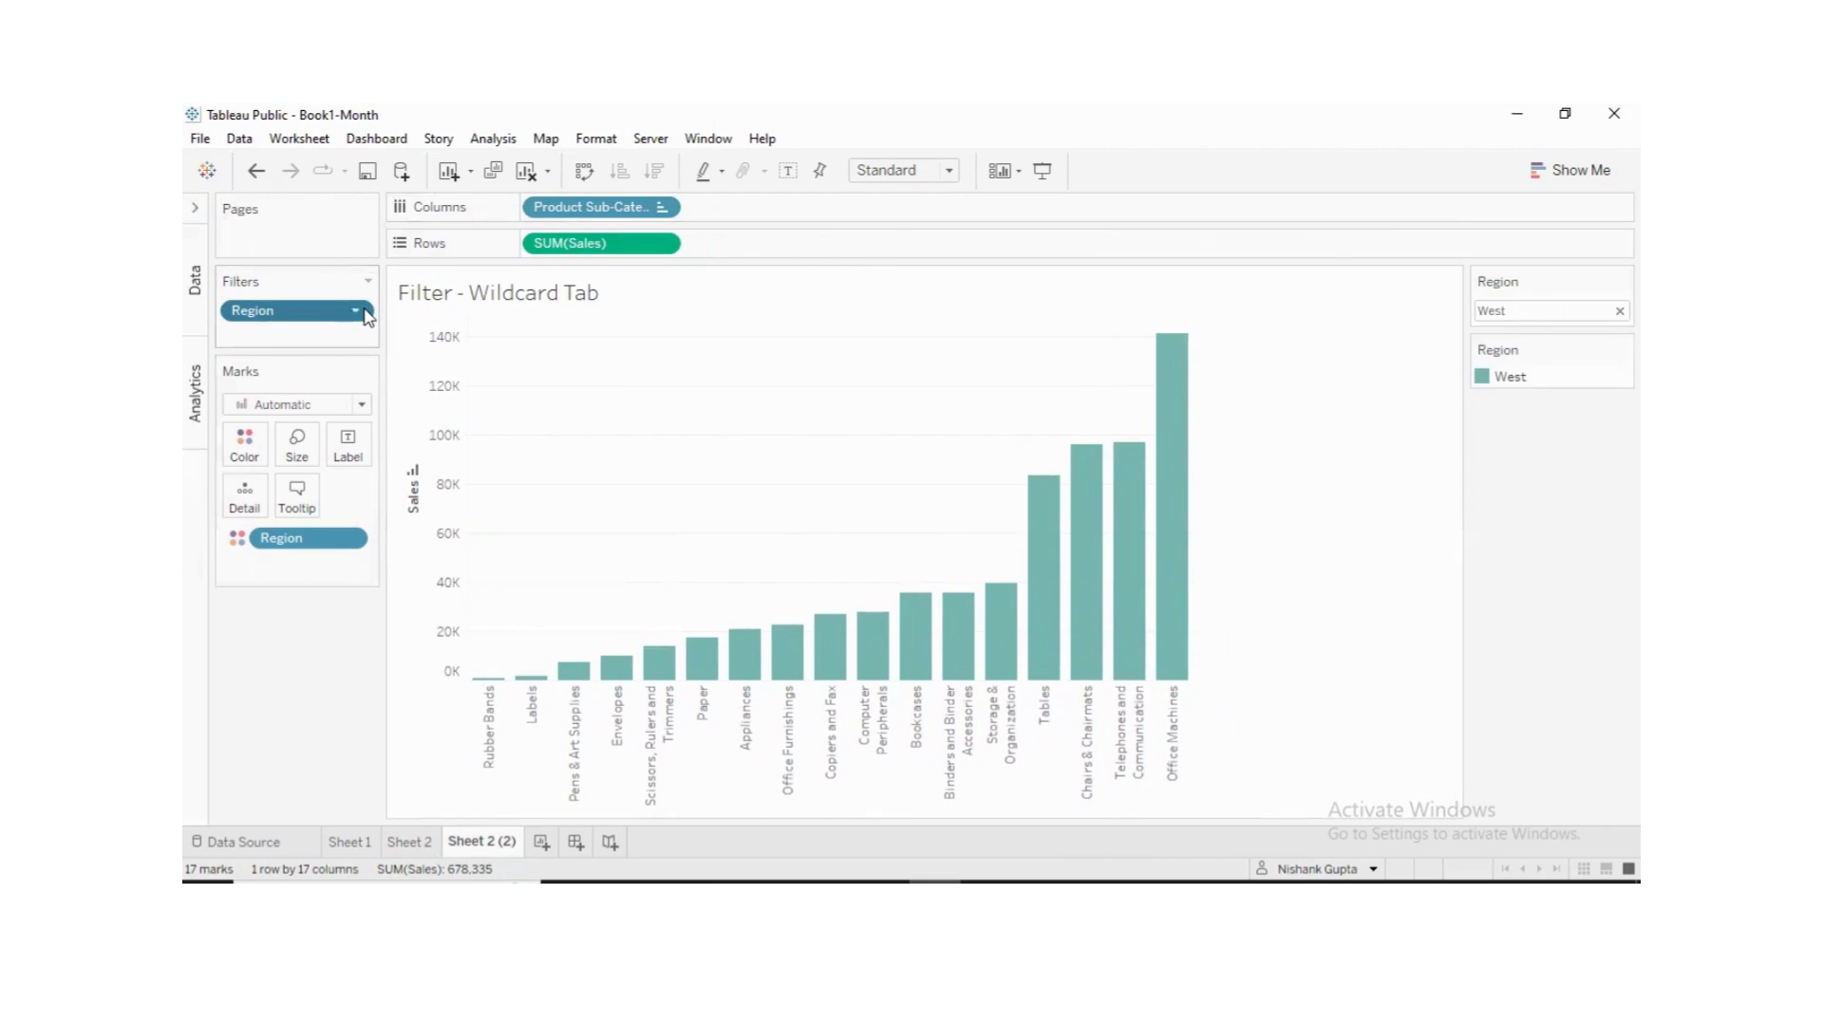
{"action": "left_click", "coordinate": [356, 312]}
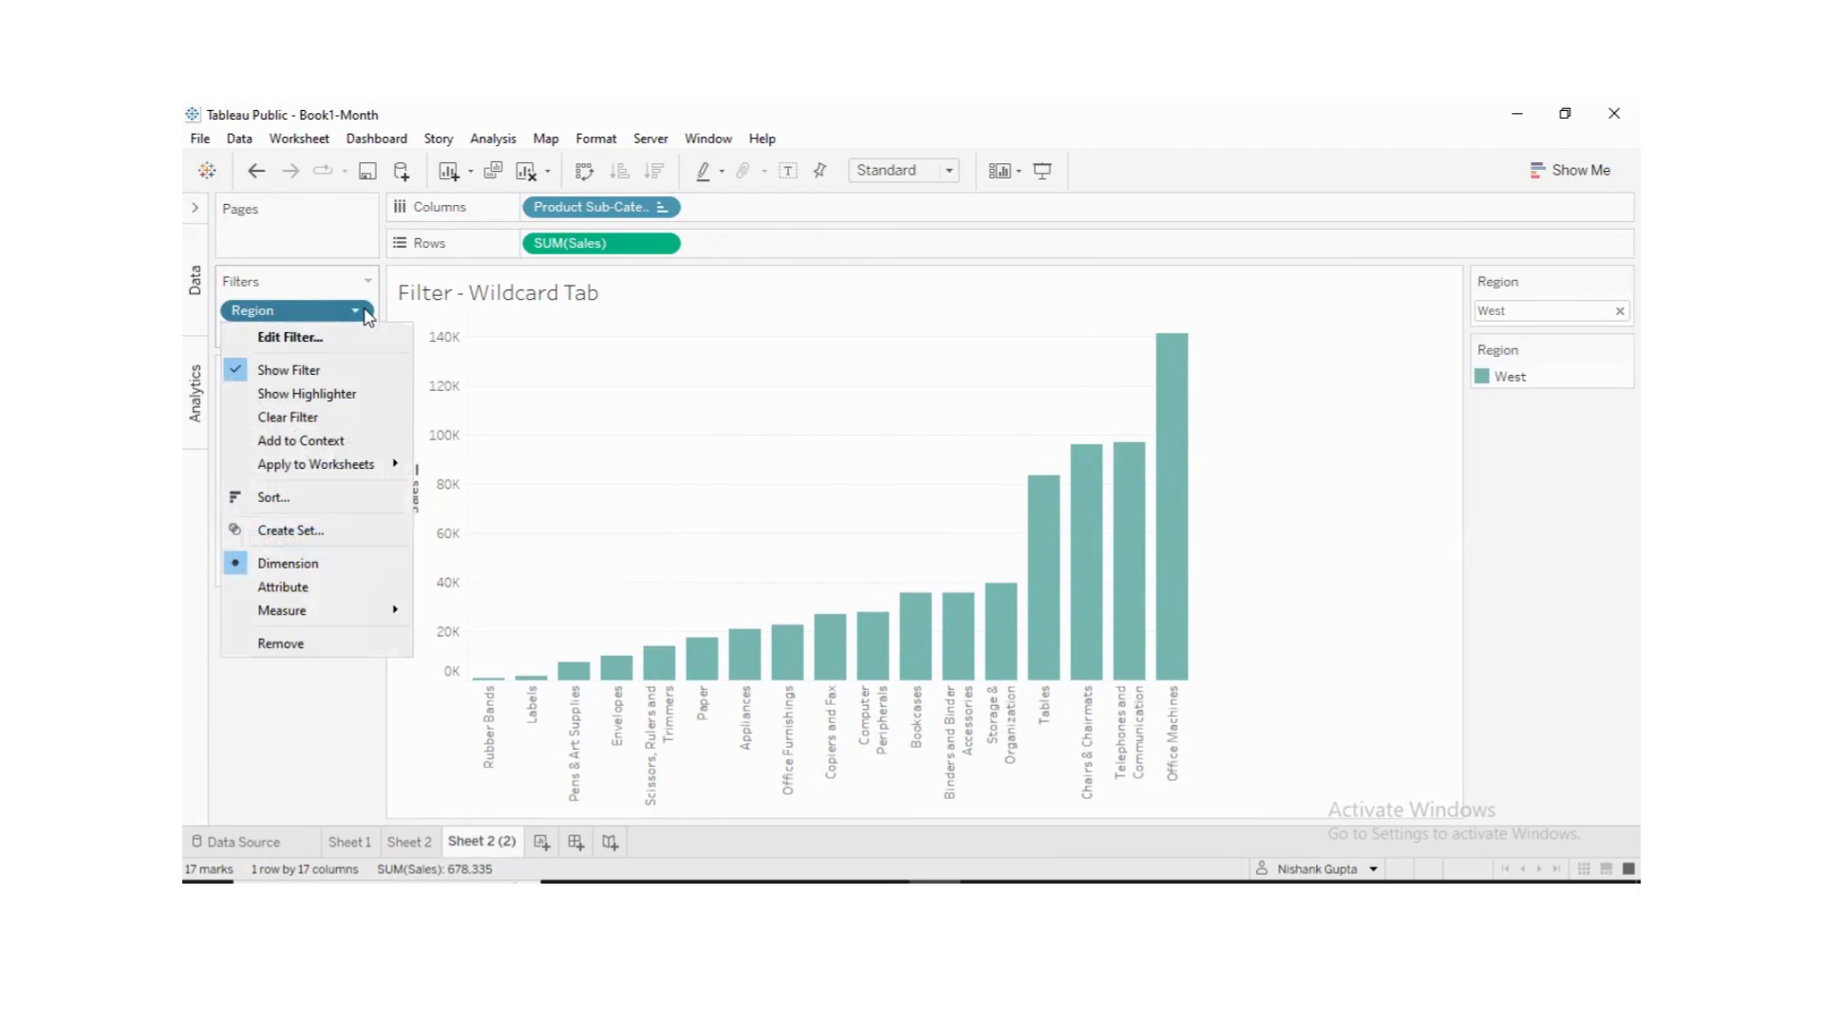
{"action": "left_click", "coordinate": [1477, 537]}
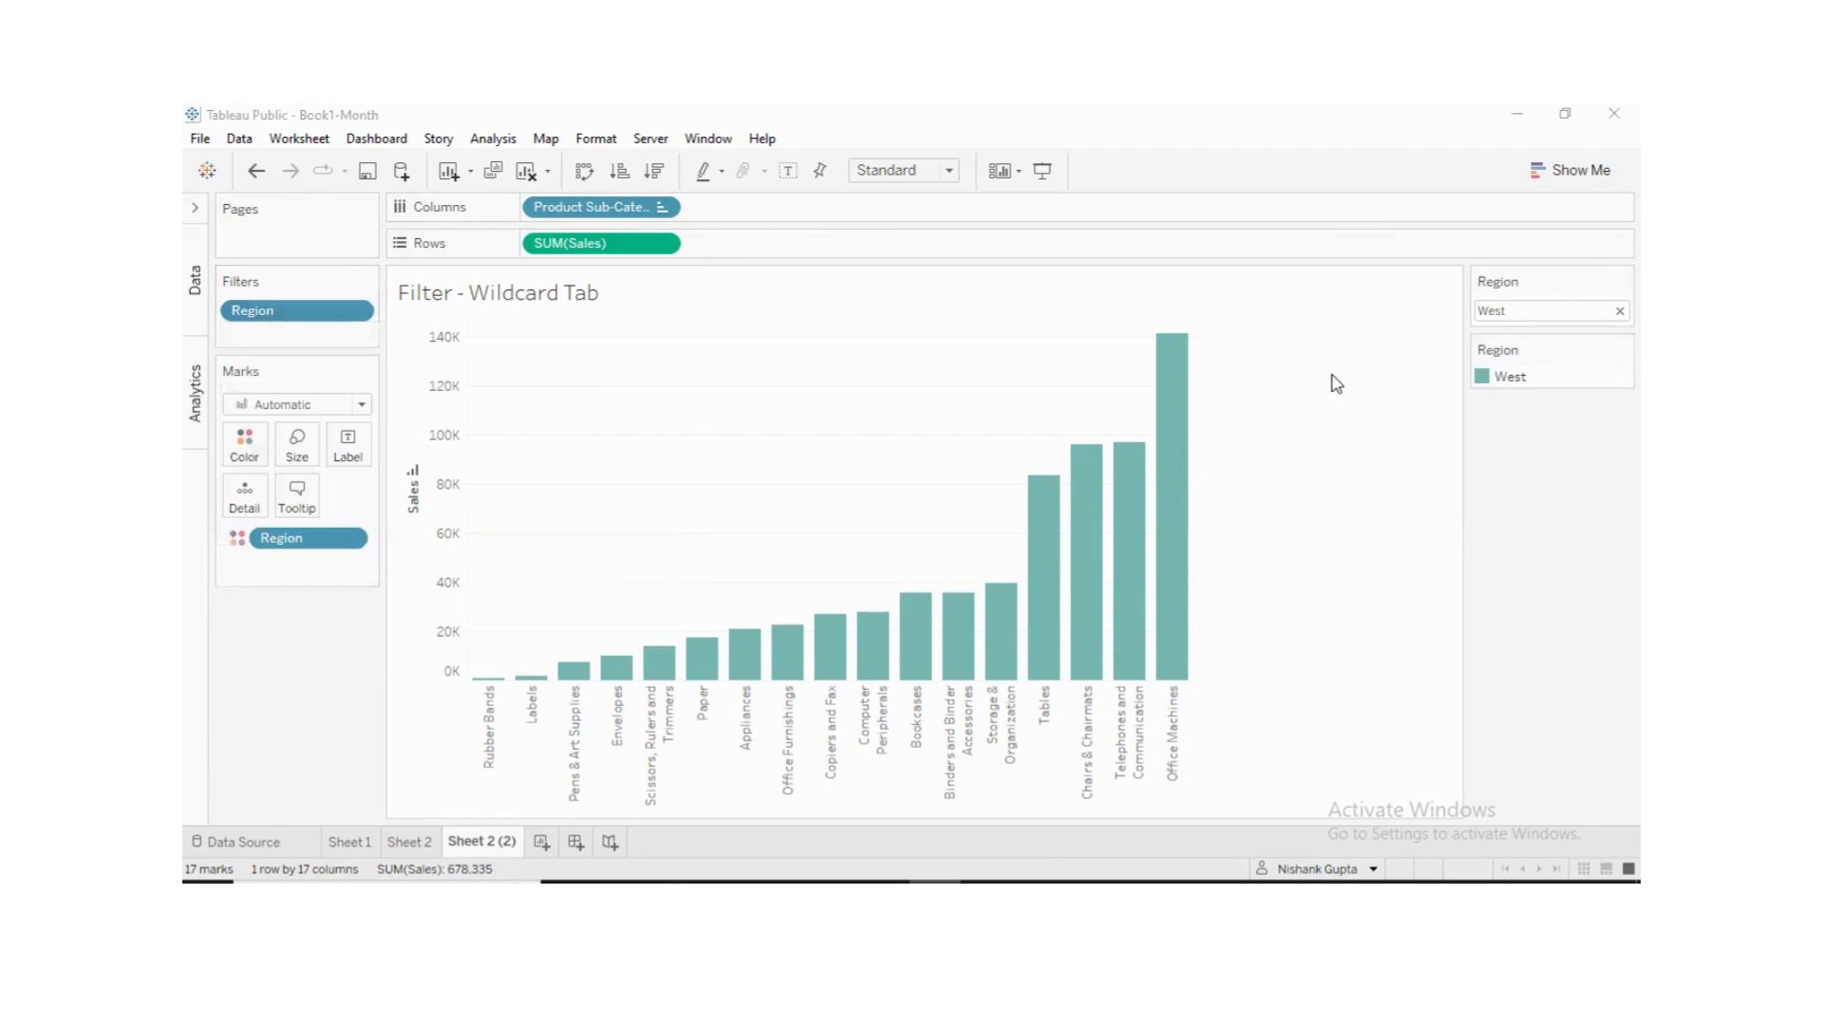
{"action": "left_click_drag", "start_coordinate": [1465, 460], "coordinate": [1611, 461]}
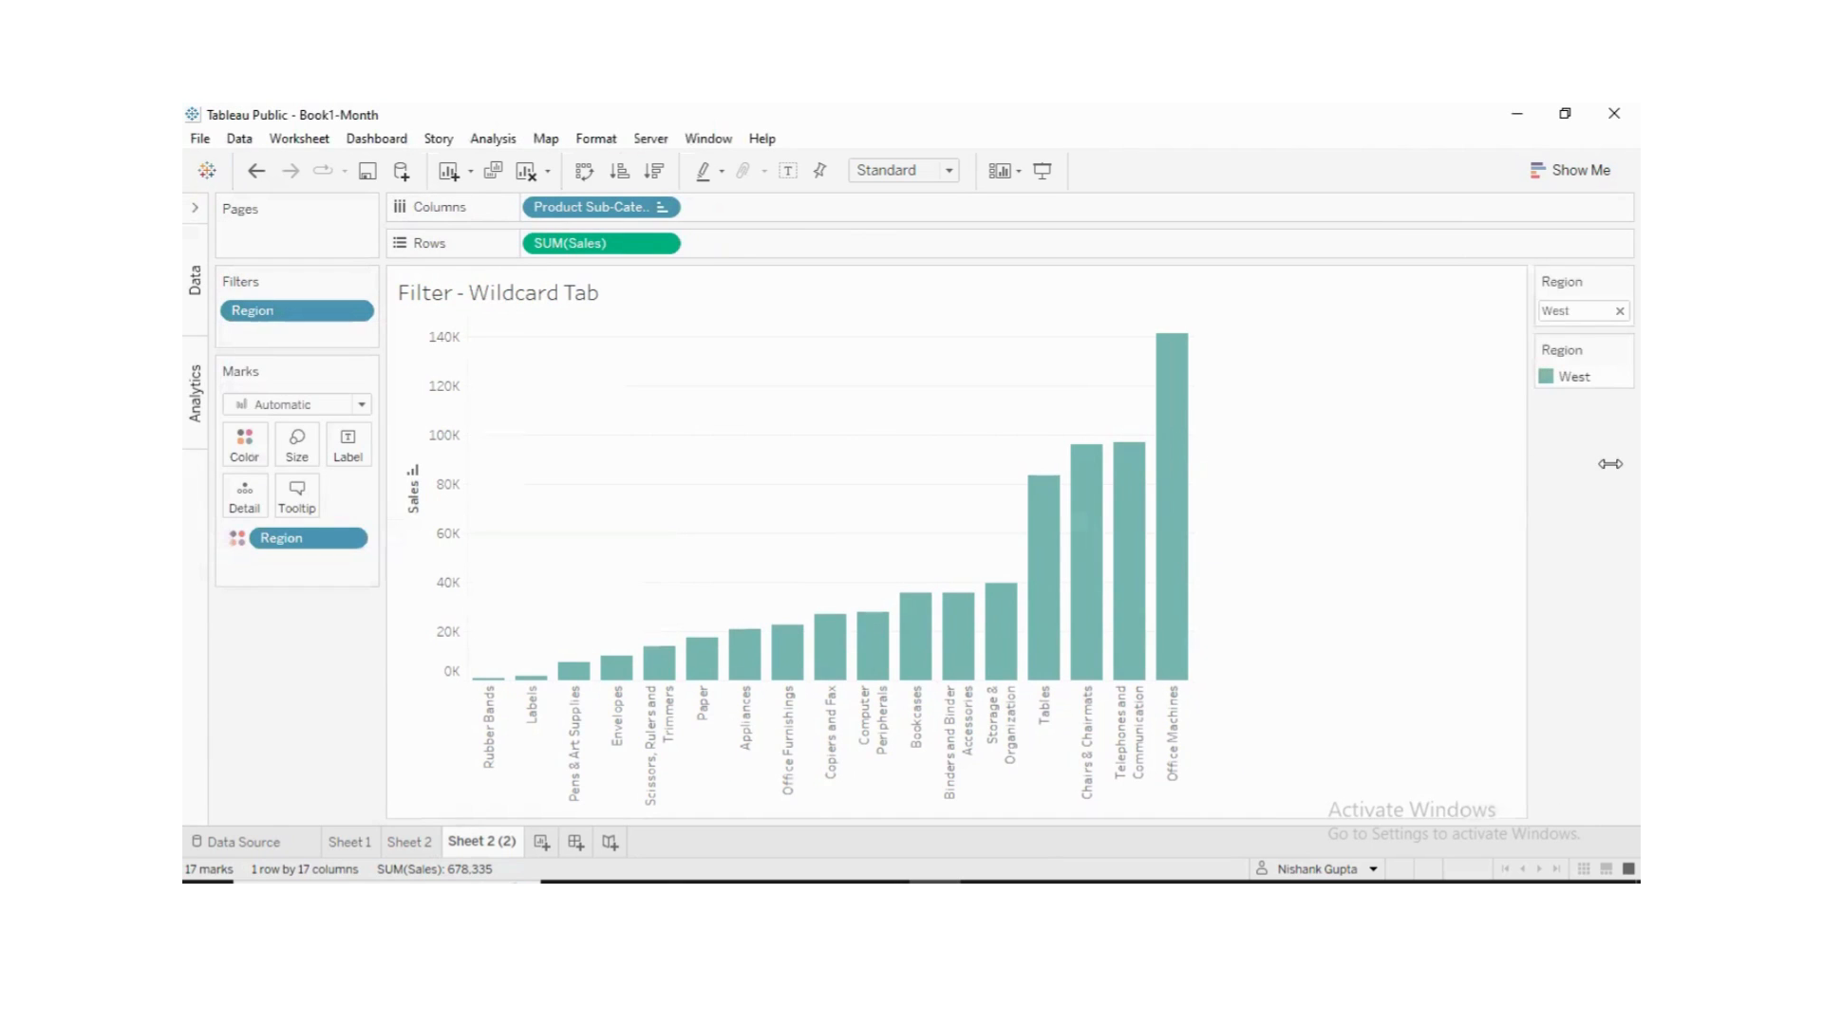
- Reopen the Region filter's settings, change the wildcard Contains value to "Eas", and apply it
{"action": "left_click", "coordinate": [357, 310]}
{"action": "left_click", "coordinate": [341, 340]}
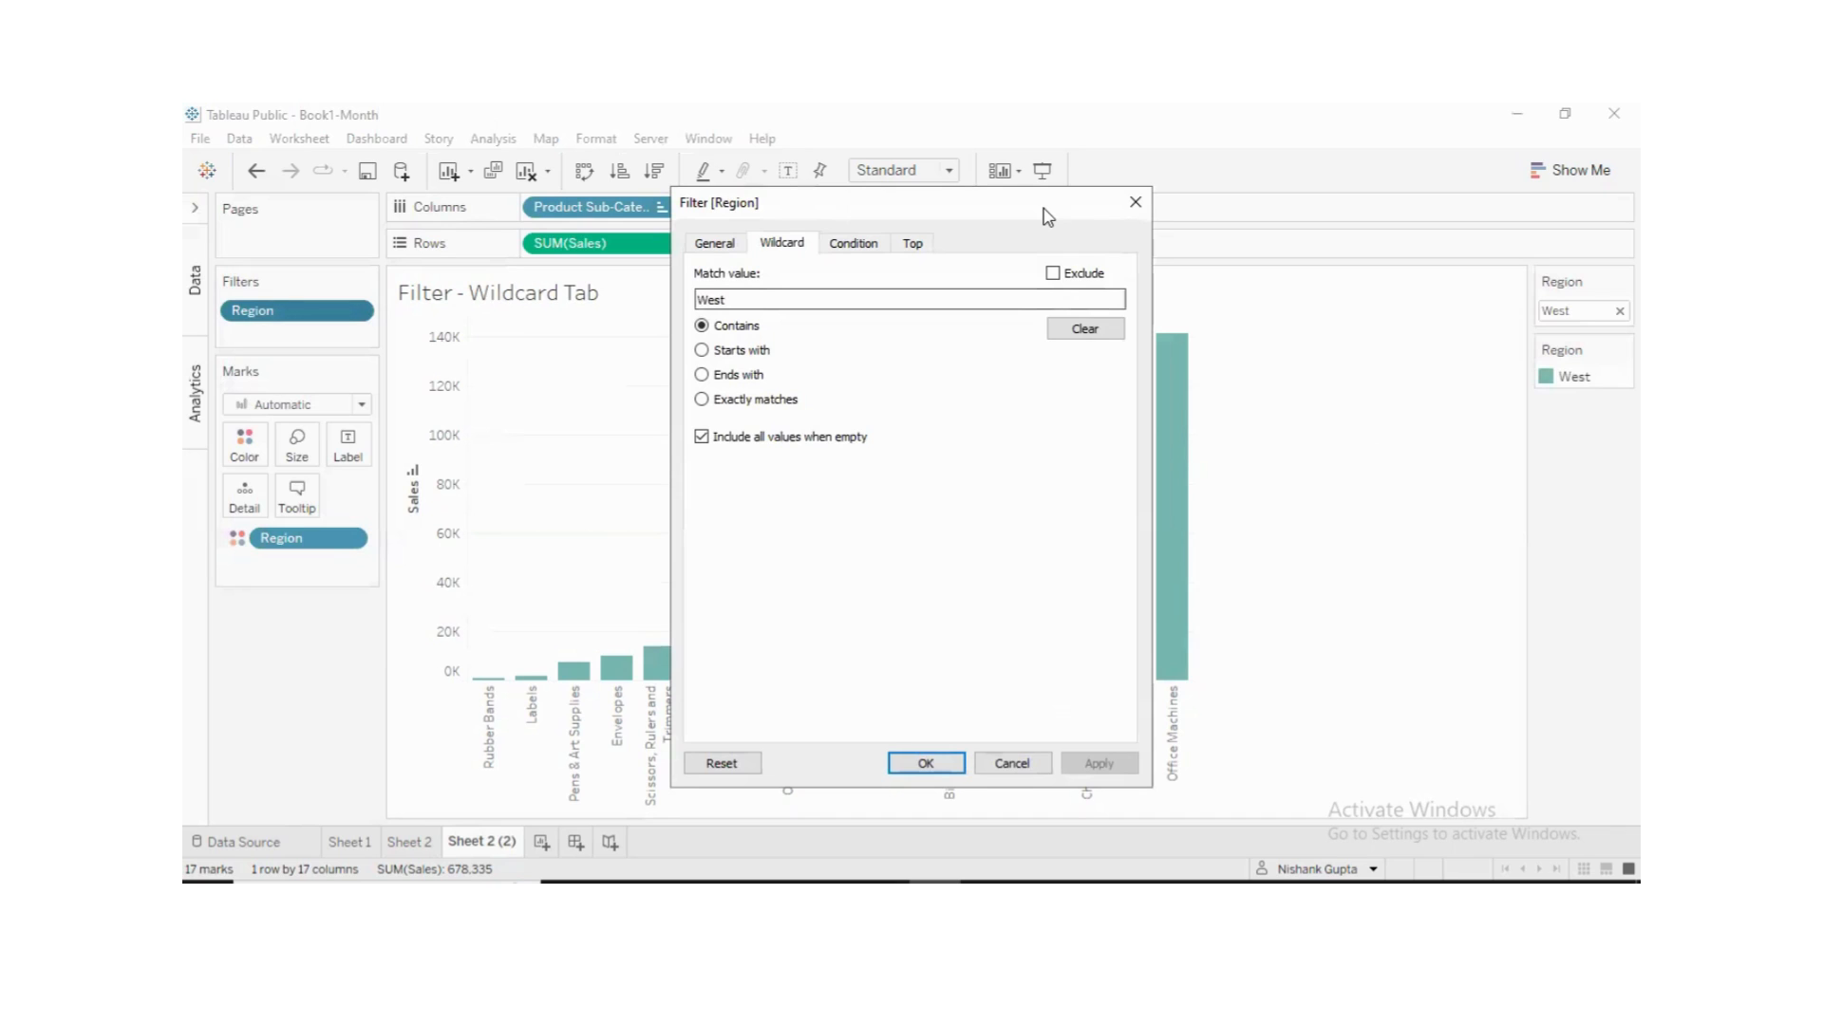
{"action": "left_click_drag", "start_coordinate": [1044, 214], "coordinate": [1591, 460]}
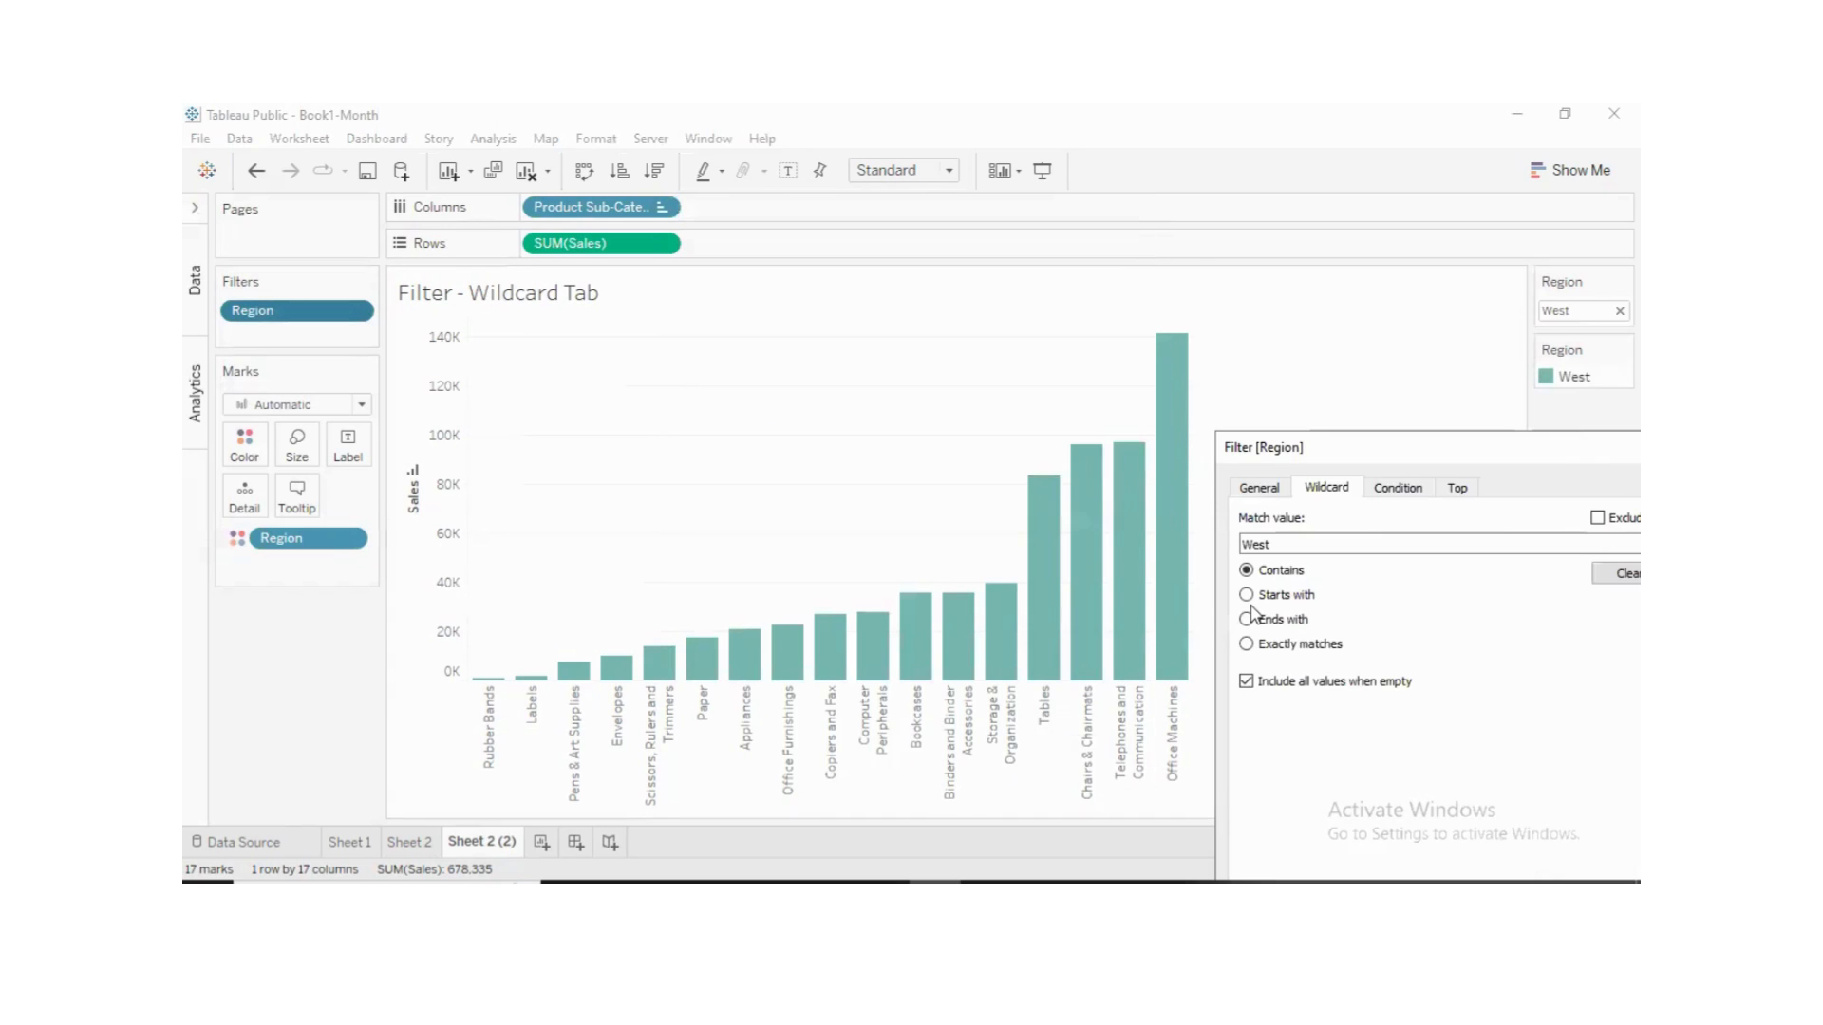
{"action": "left_click_drag", "start_coordinate": [1296, 545], "coordinate": [1243, 545]}
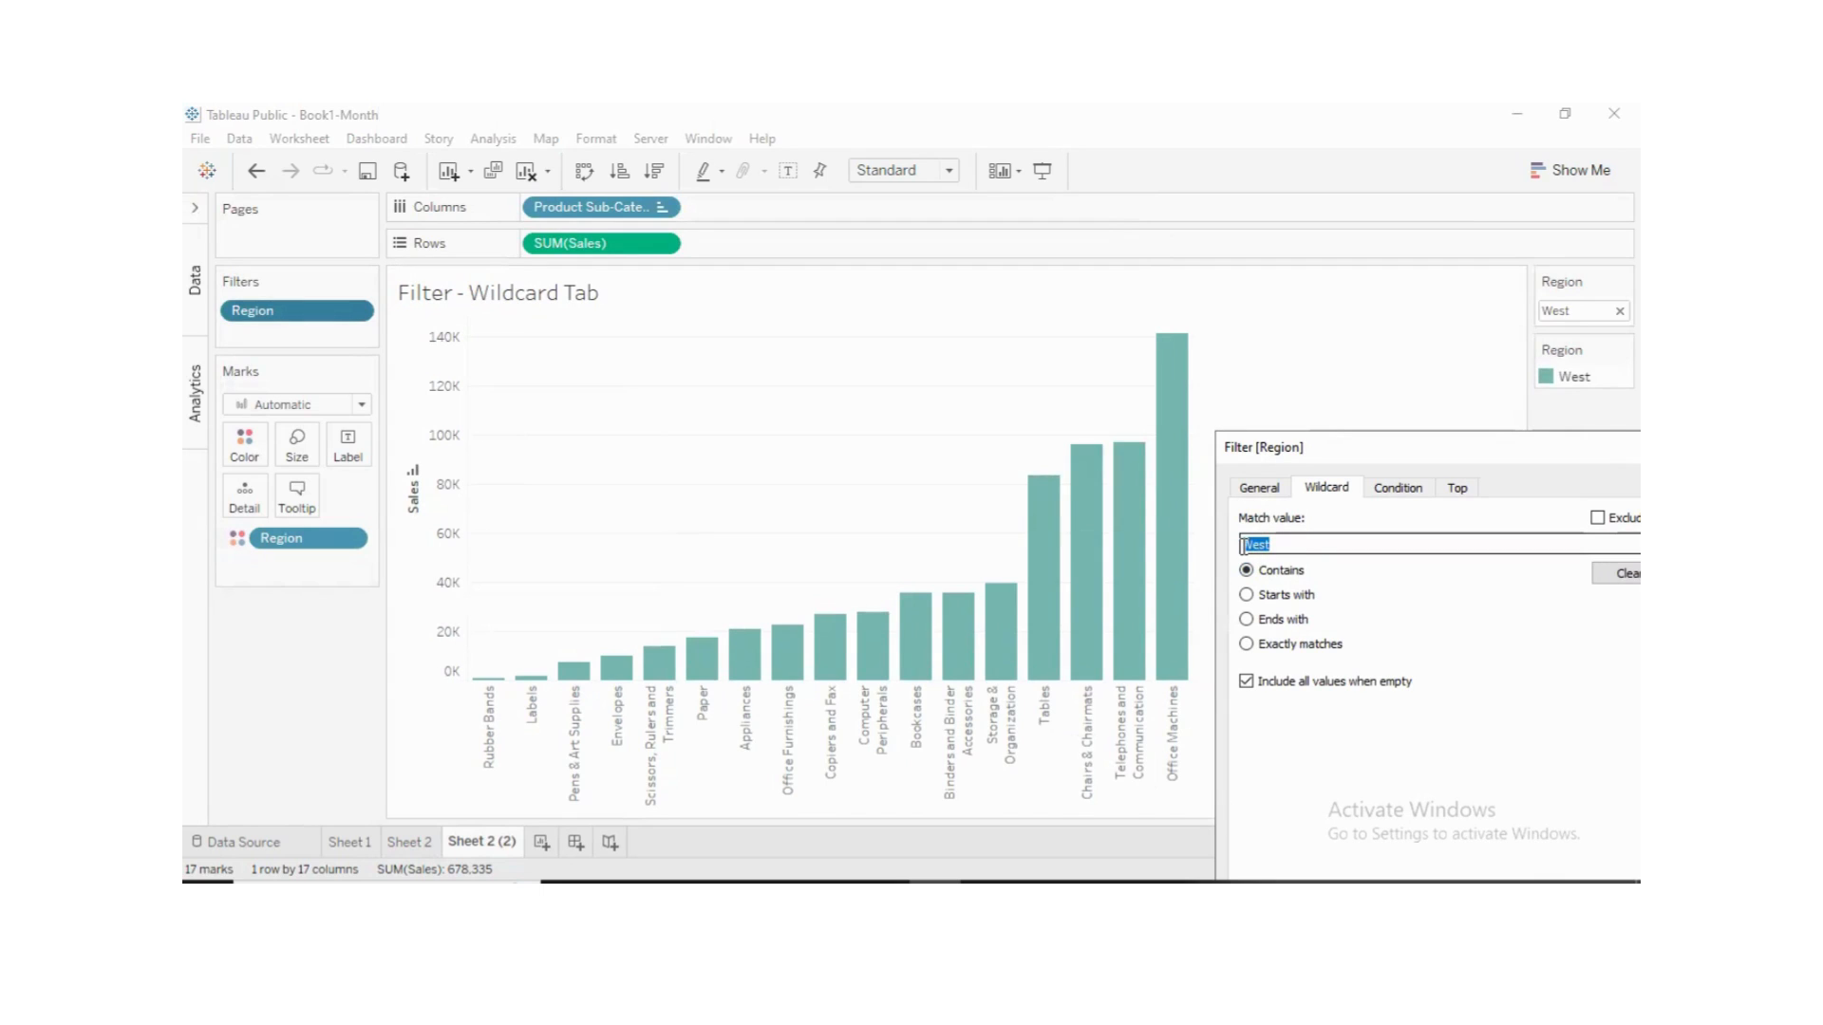
{"action": "key", "text": "BackSpace"}
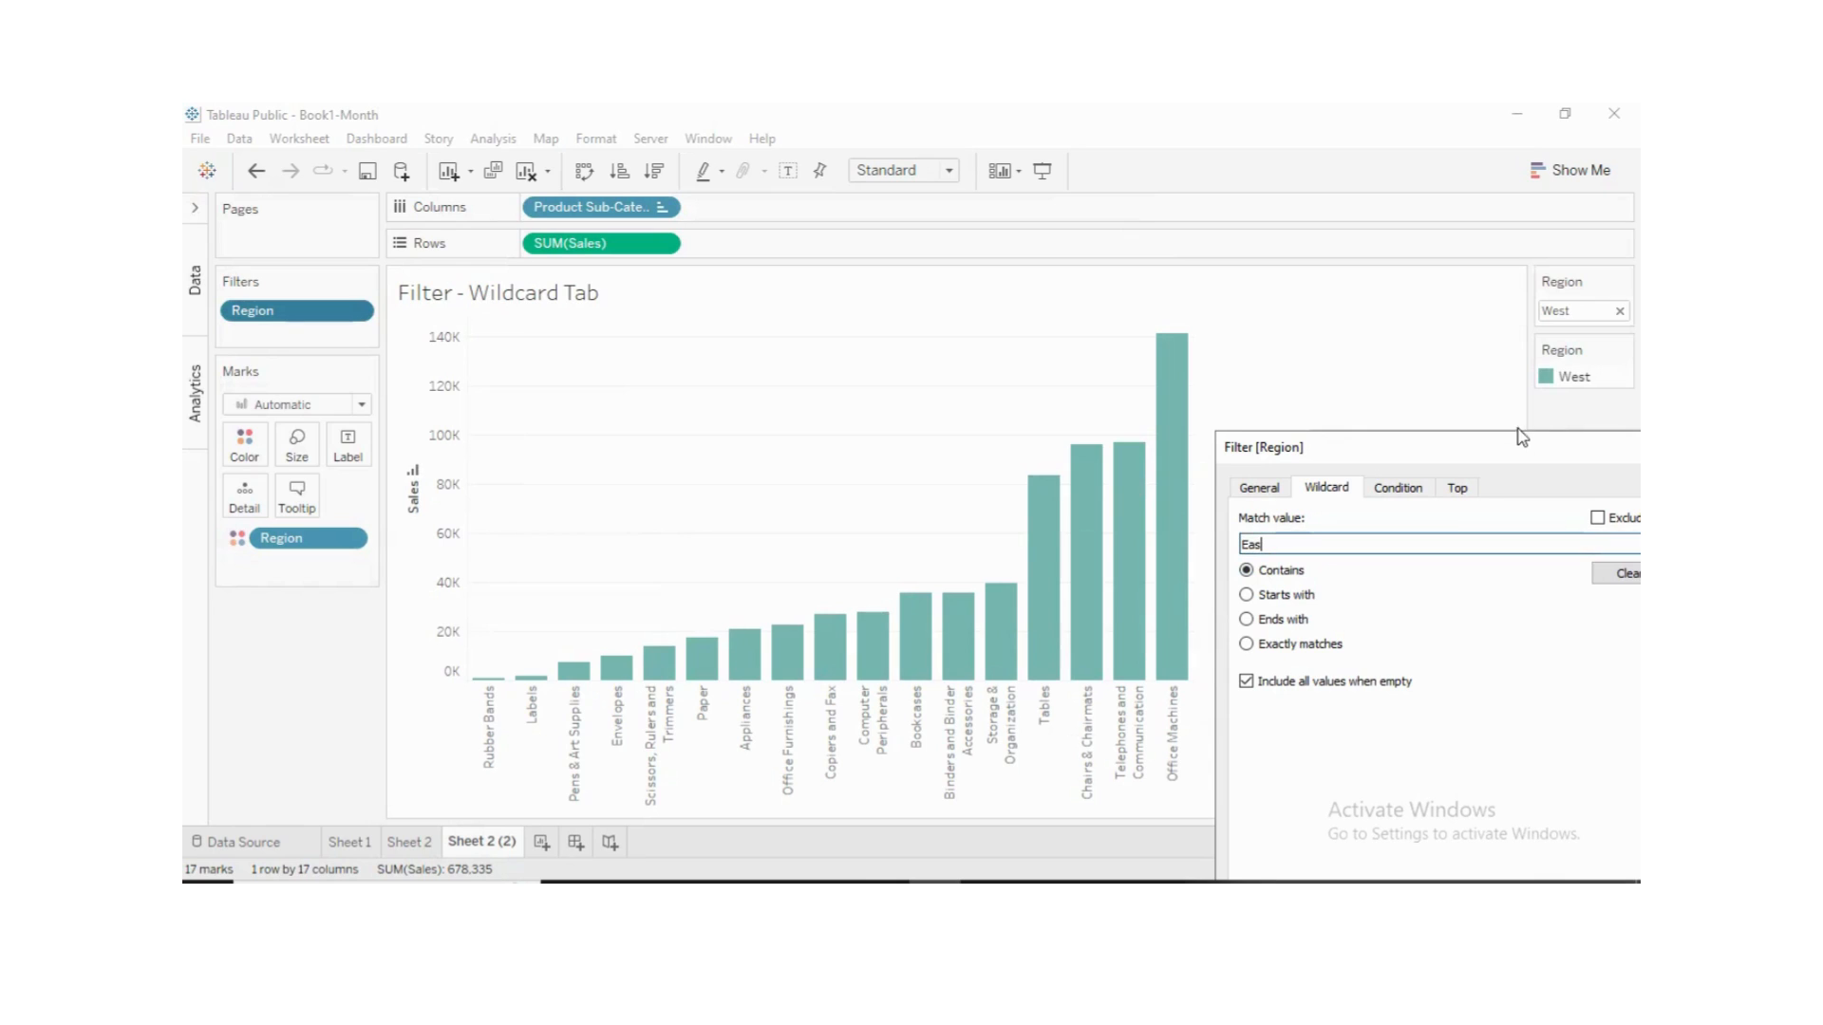
{"action": "left_click_drag", "start_coordinate": [1491, 458], "coordinate": [1461, 227]}
{"action": "left_click", "coordinate": [1614, 775]}
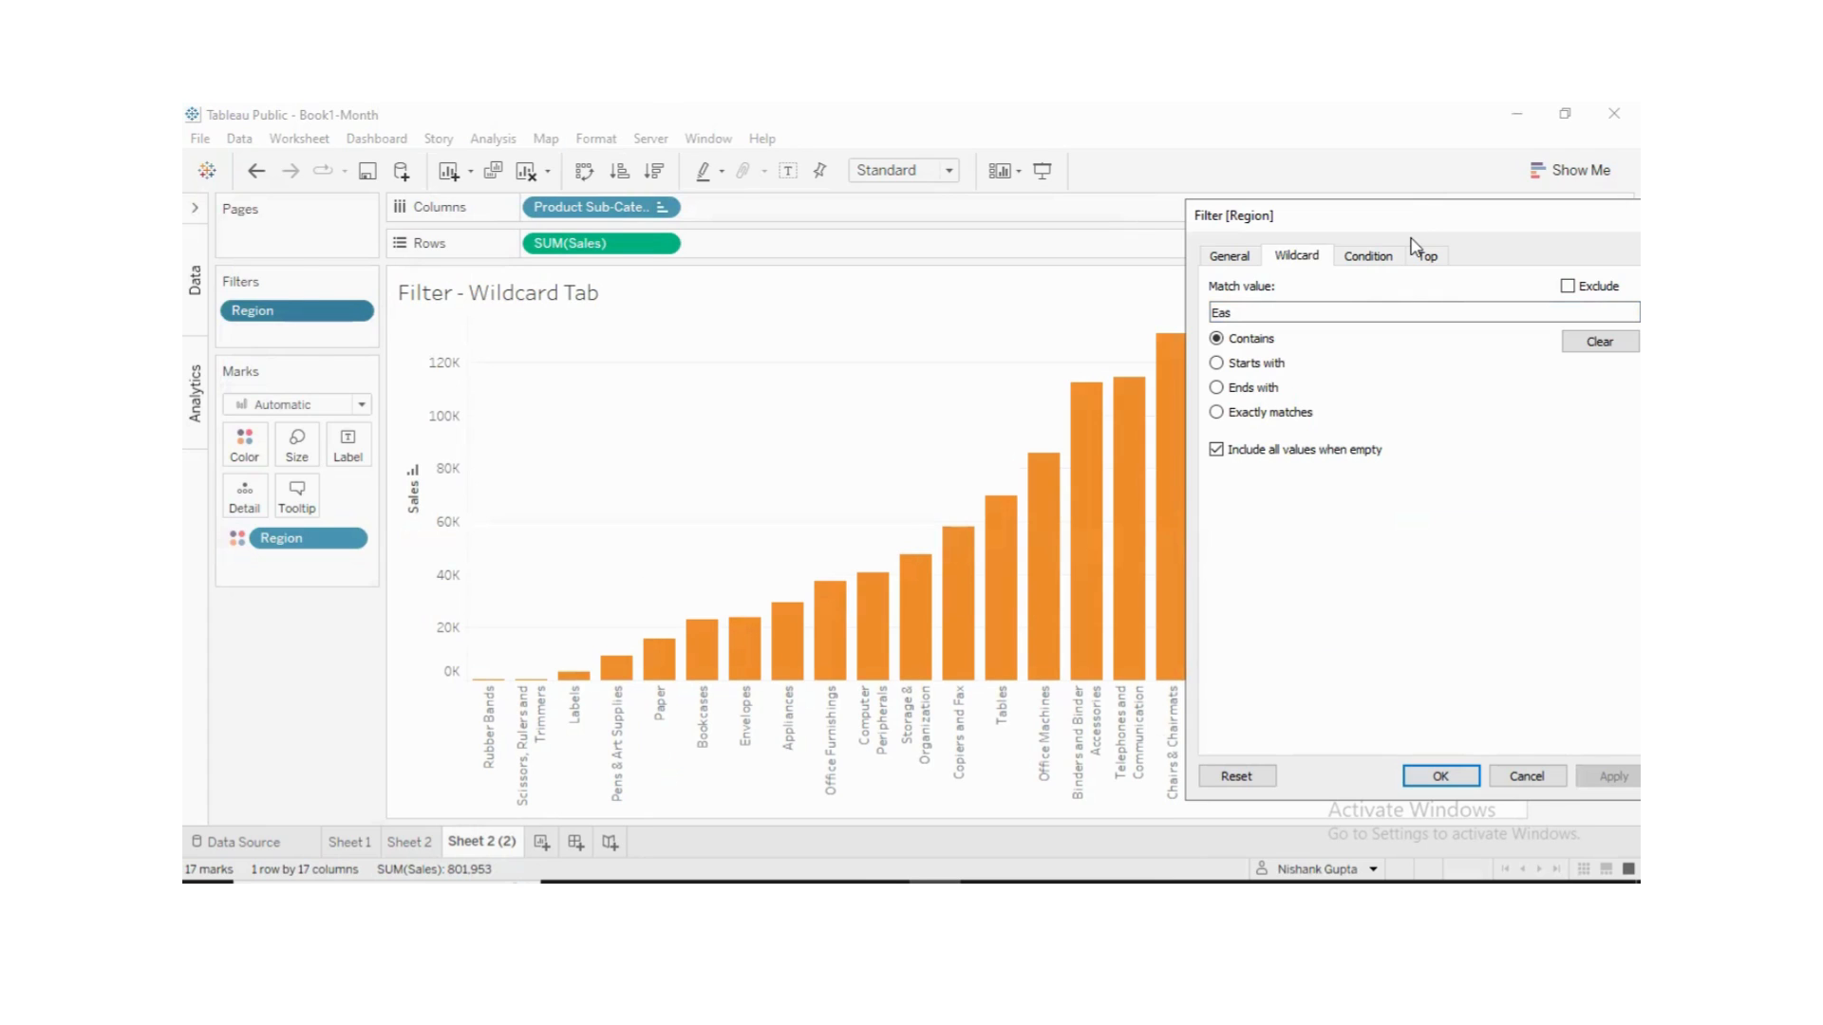
- Move the filter settings off the chart, change the Contains match value to lowercase "ea", and apply it
{"action": "left_click_drag", "start_coordinate": [1414, 215], "coordinate": [412, 119]}
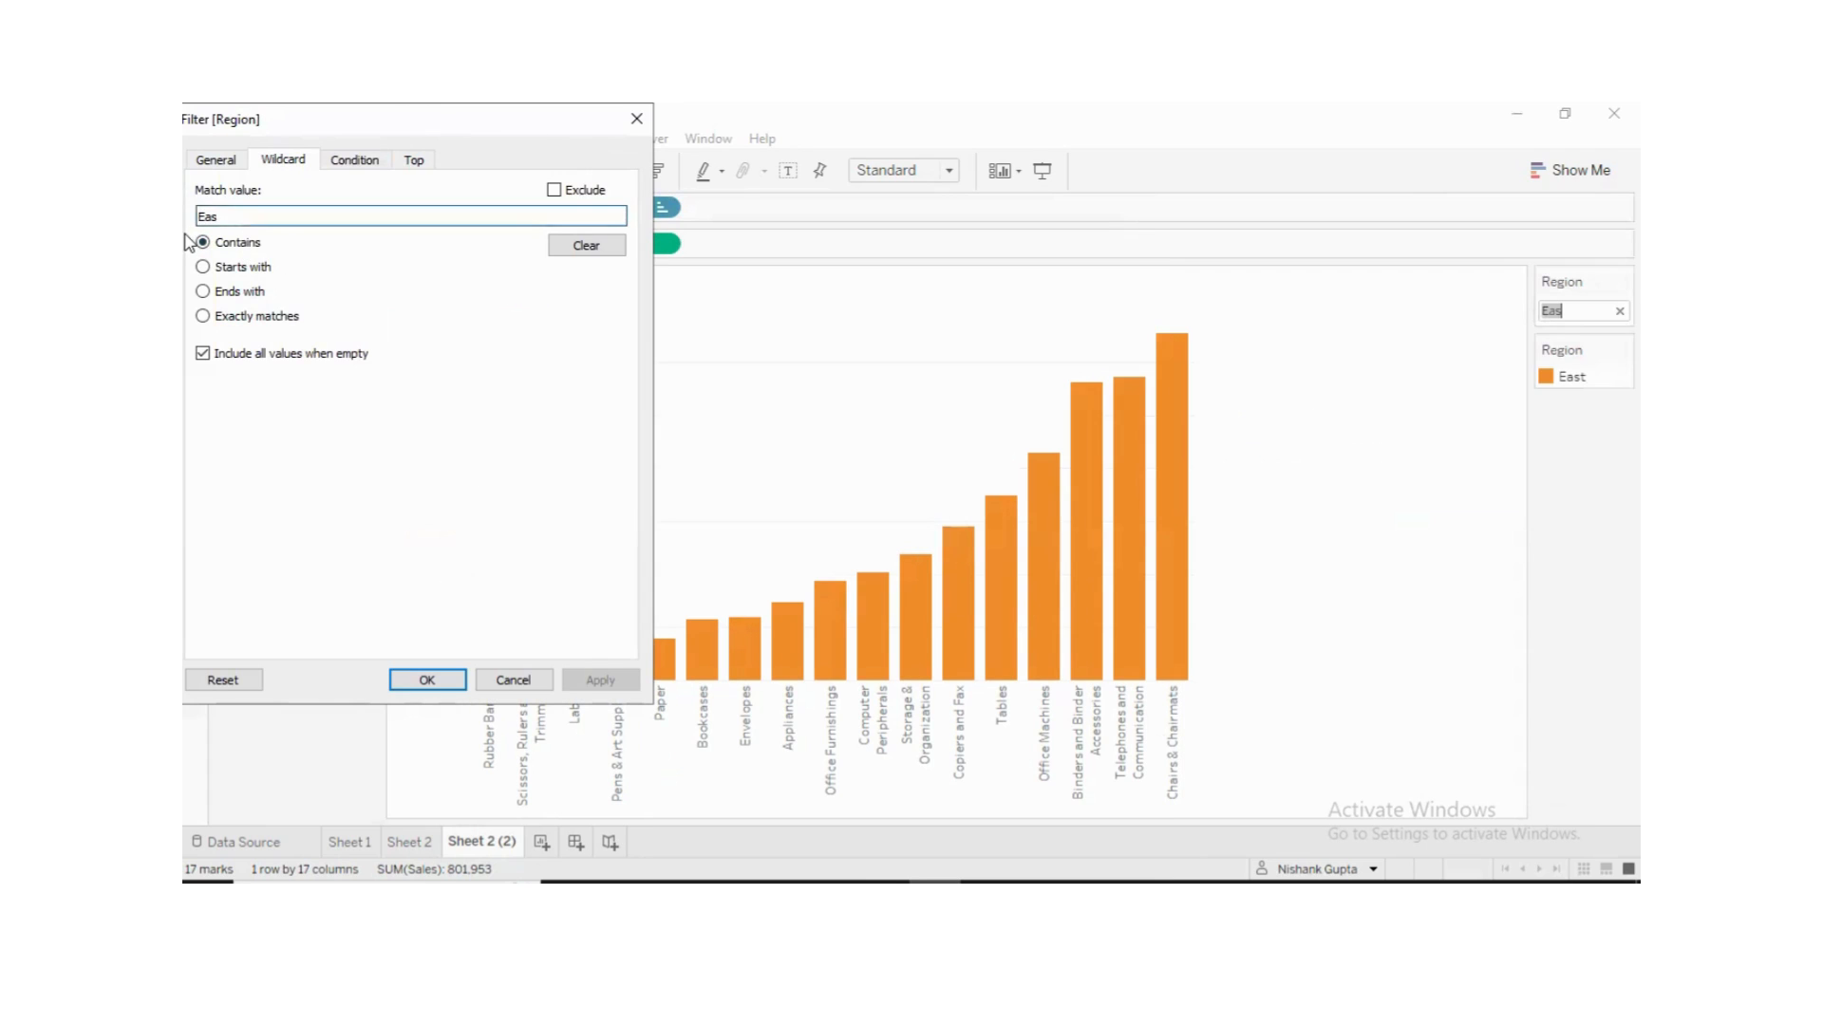
{"action": "key", "text": "BackSpace"}
{"action": "key", "text": "BackSpace"}
{"action": "key", "text": "BackSpace"}
{"action": "type", "text": "ea"}
{"action": "left_click", "coordinate": [616, 684]}
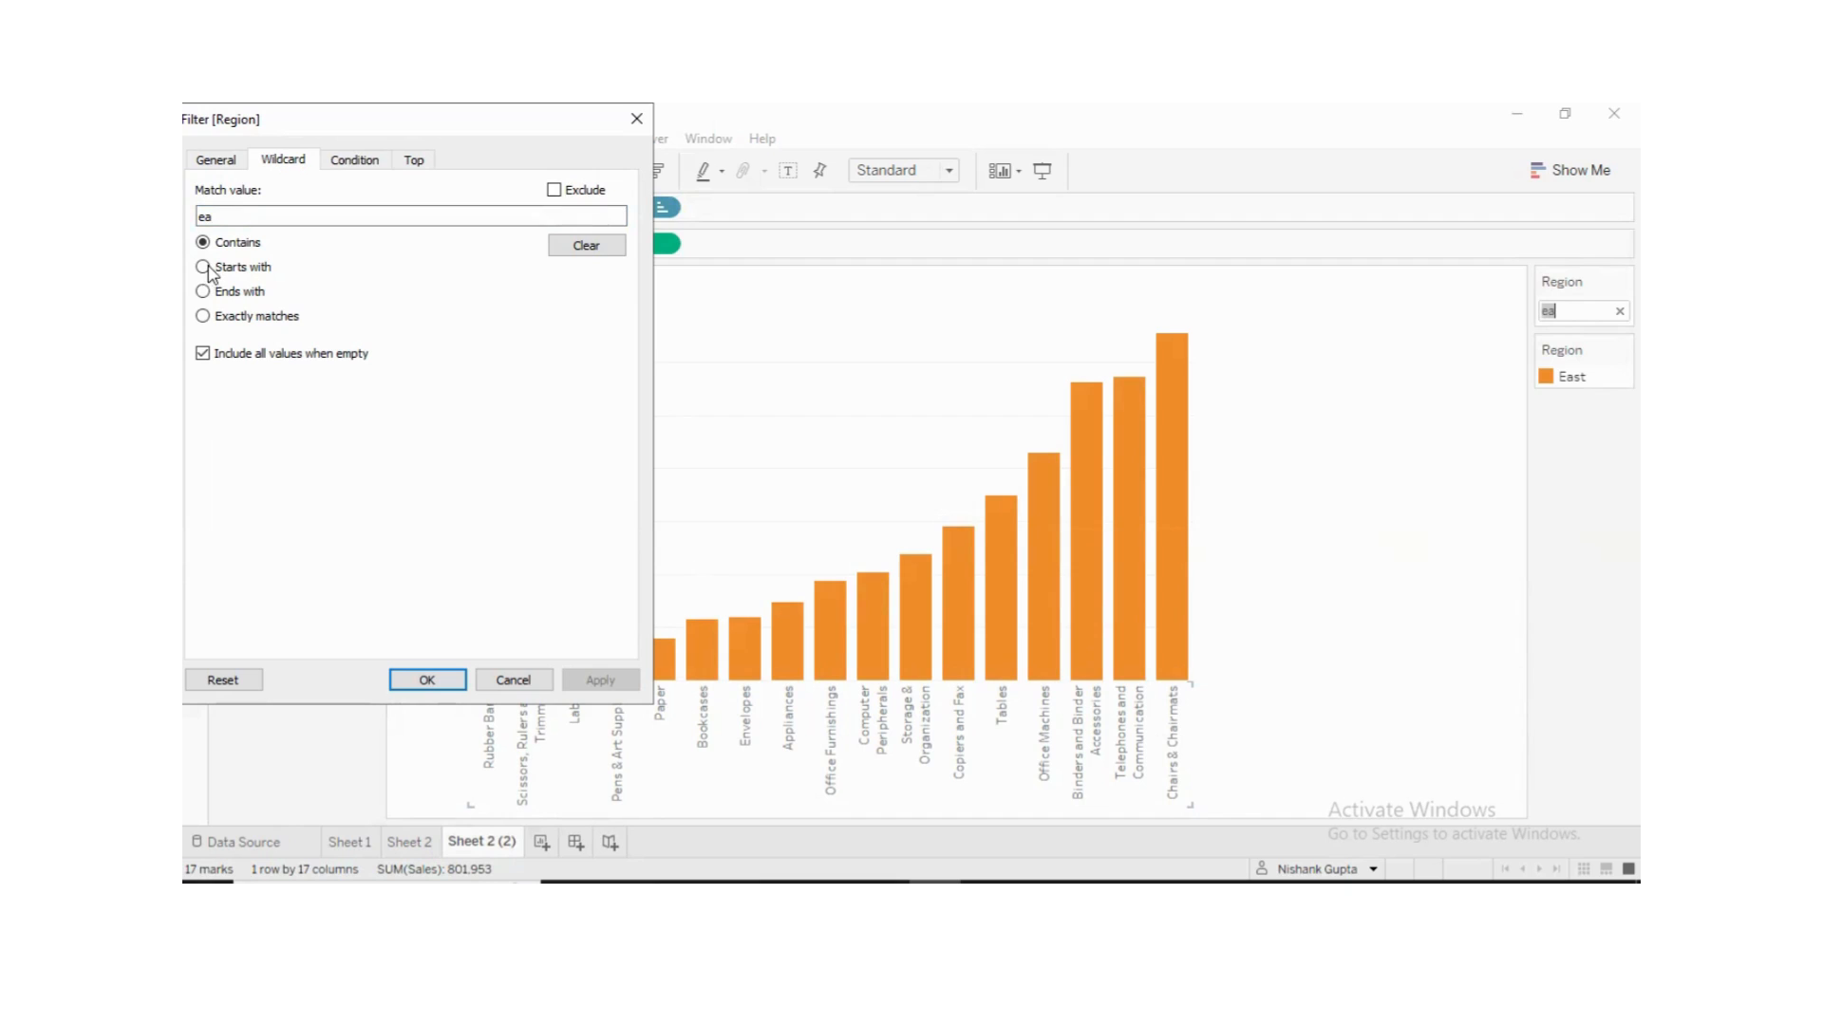
- Switch the Region wildcard to "Starts with", set the match value to "C", and apply it
{"action": "left_click", "coordinate": [255, 216]}
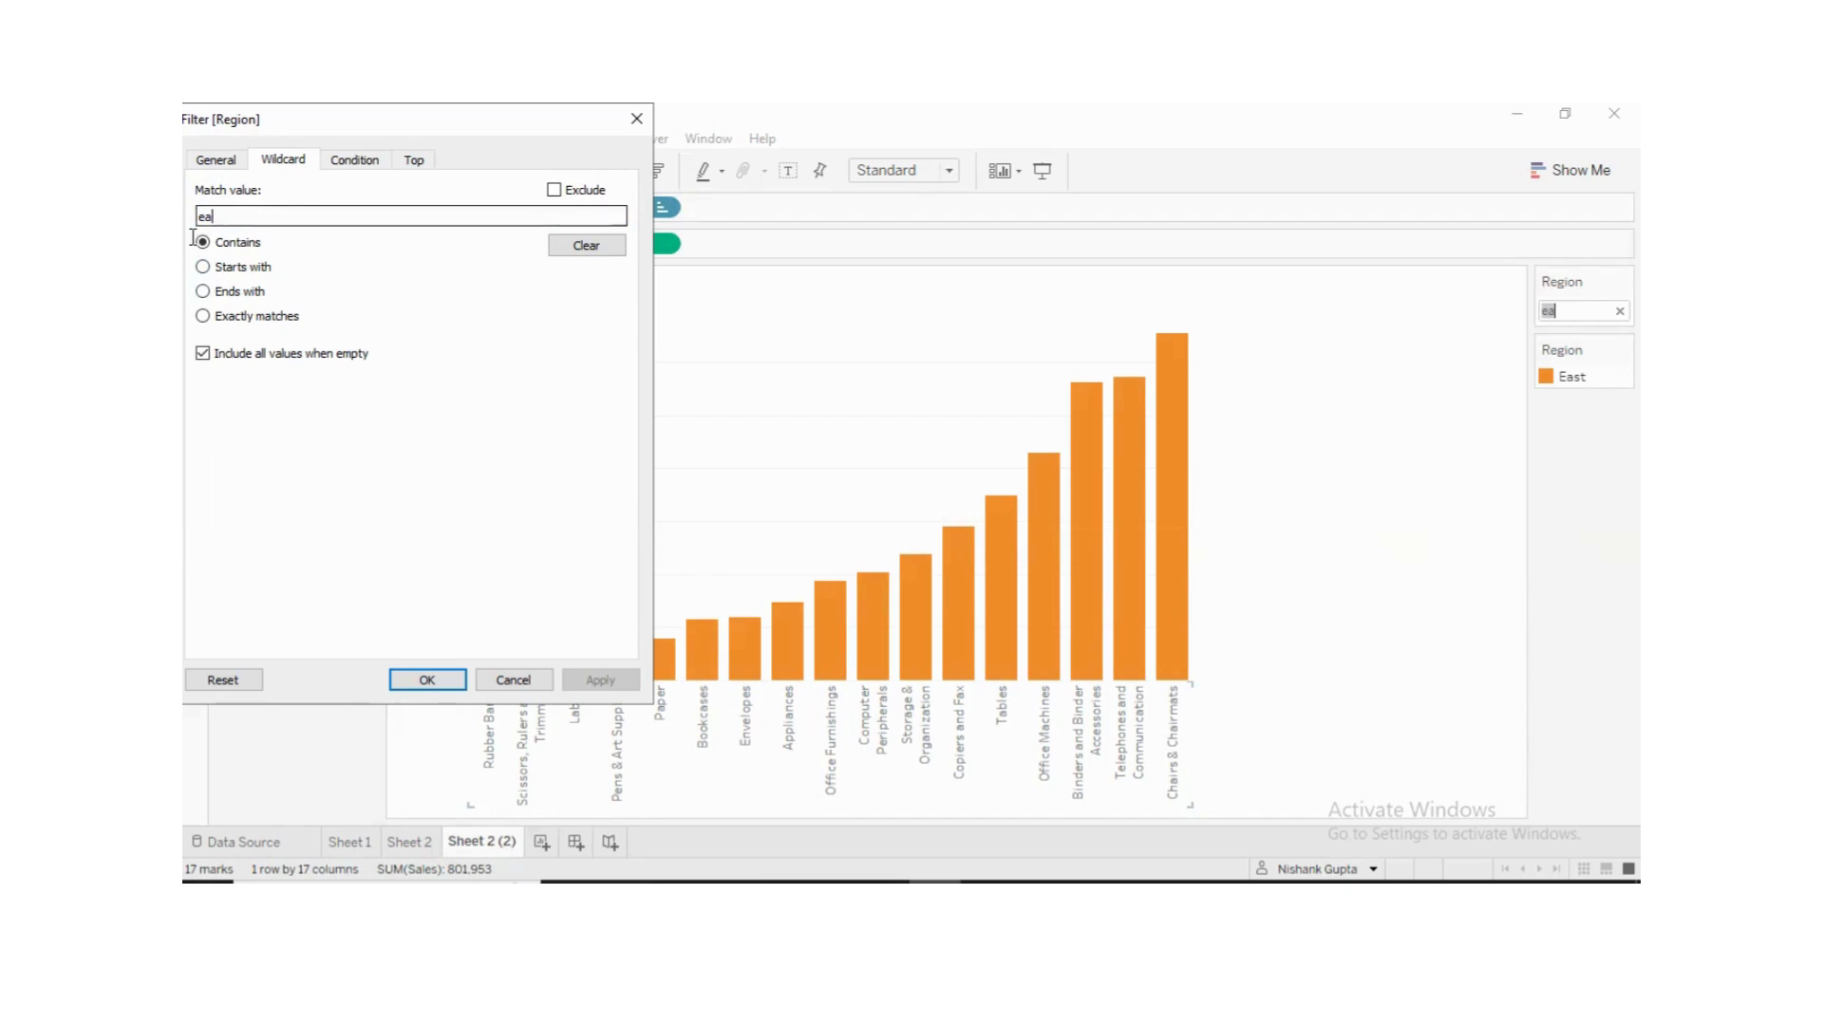
{"action": "left_click", "coordinate": [202, 267]}
{"action": "left_click_drag", "start_coordinate": [235, 219], "coordinate": [189, 230]}
{"action": "type", "text": "C"}
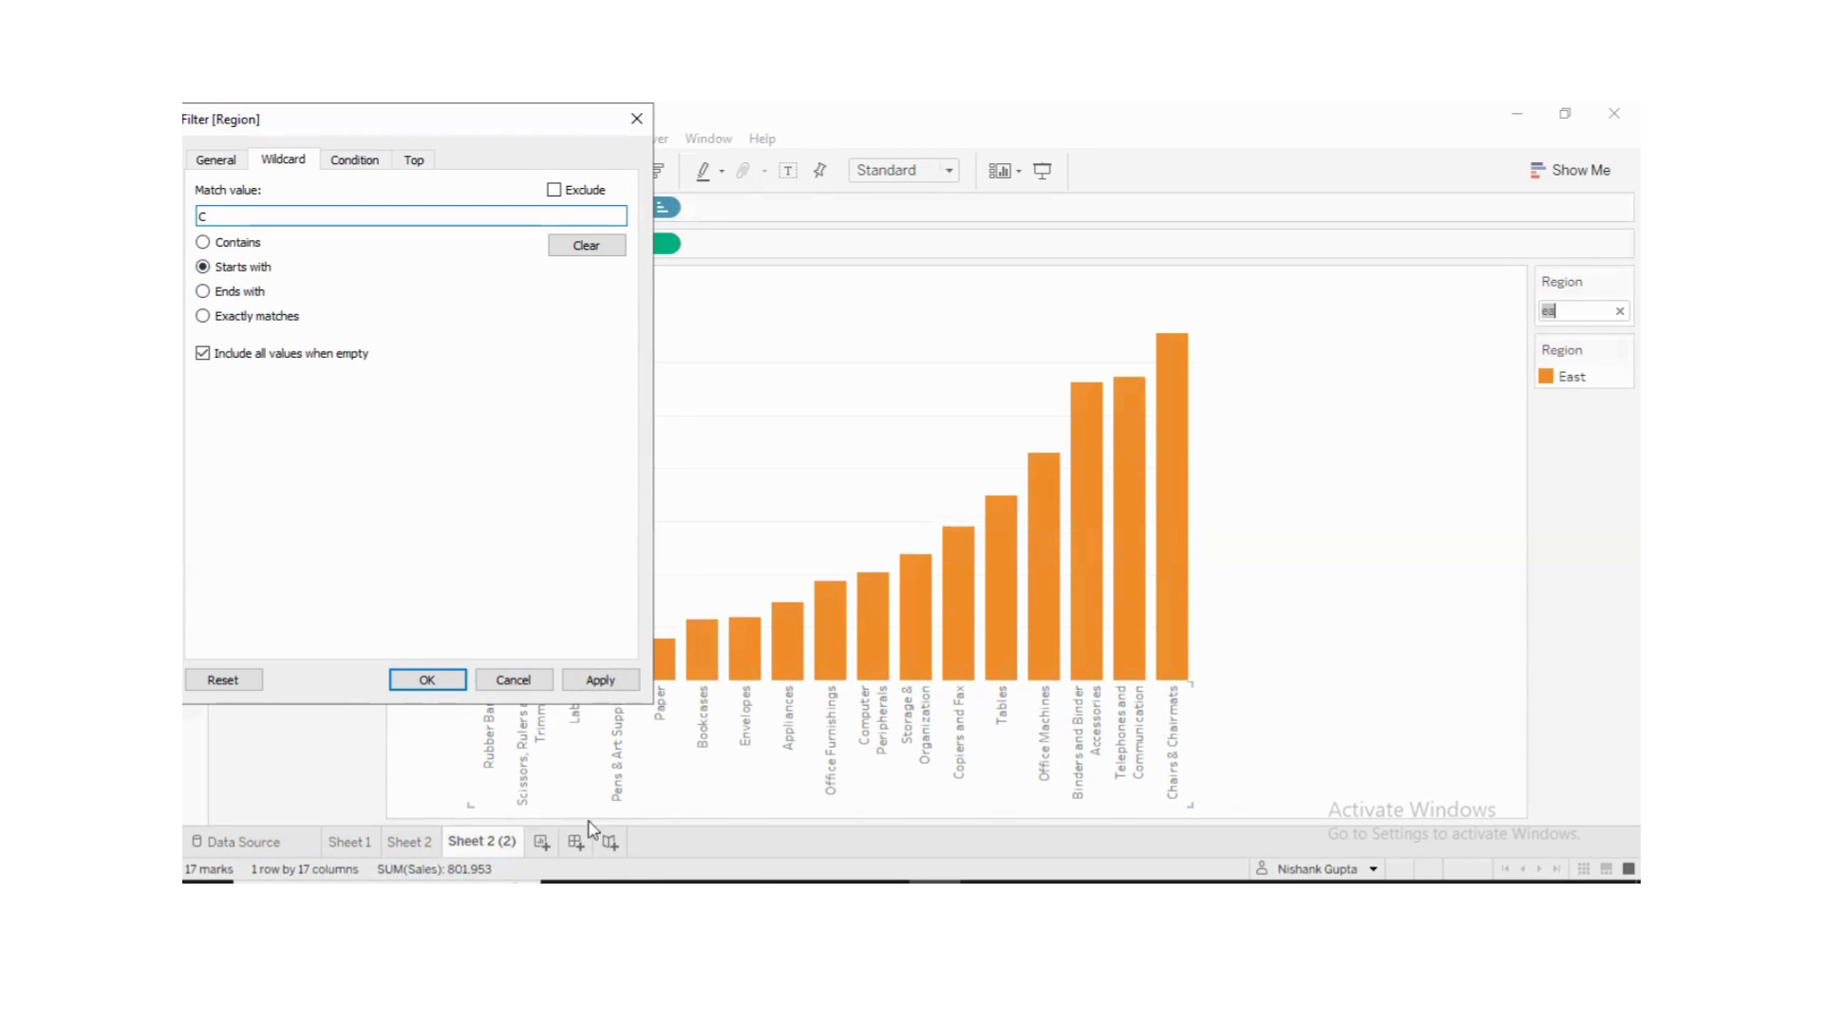
{"action": "left_click", "coordinate": [613, 686]}
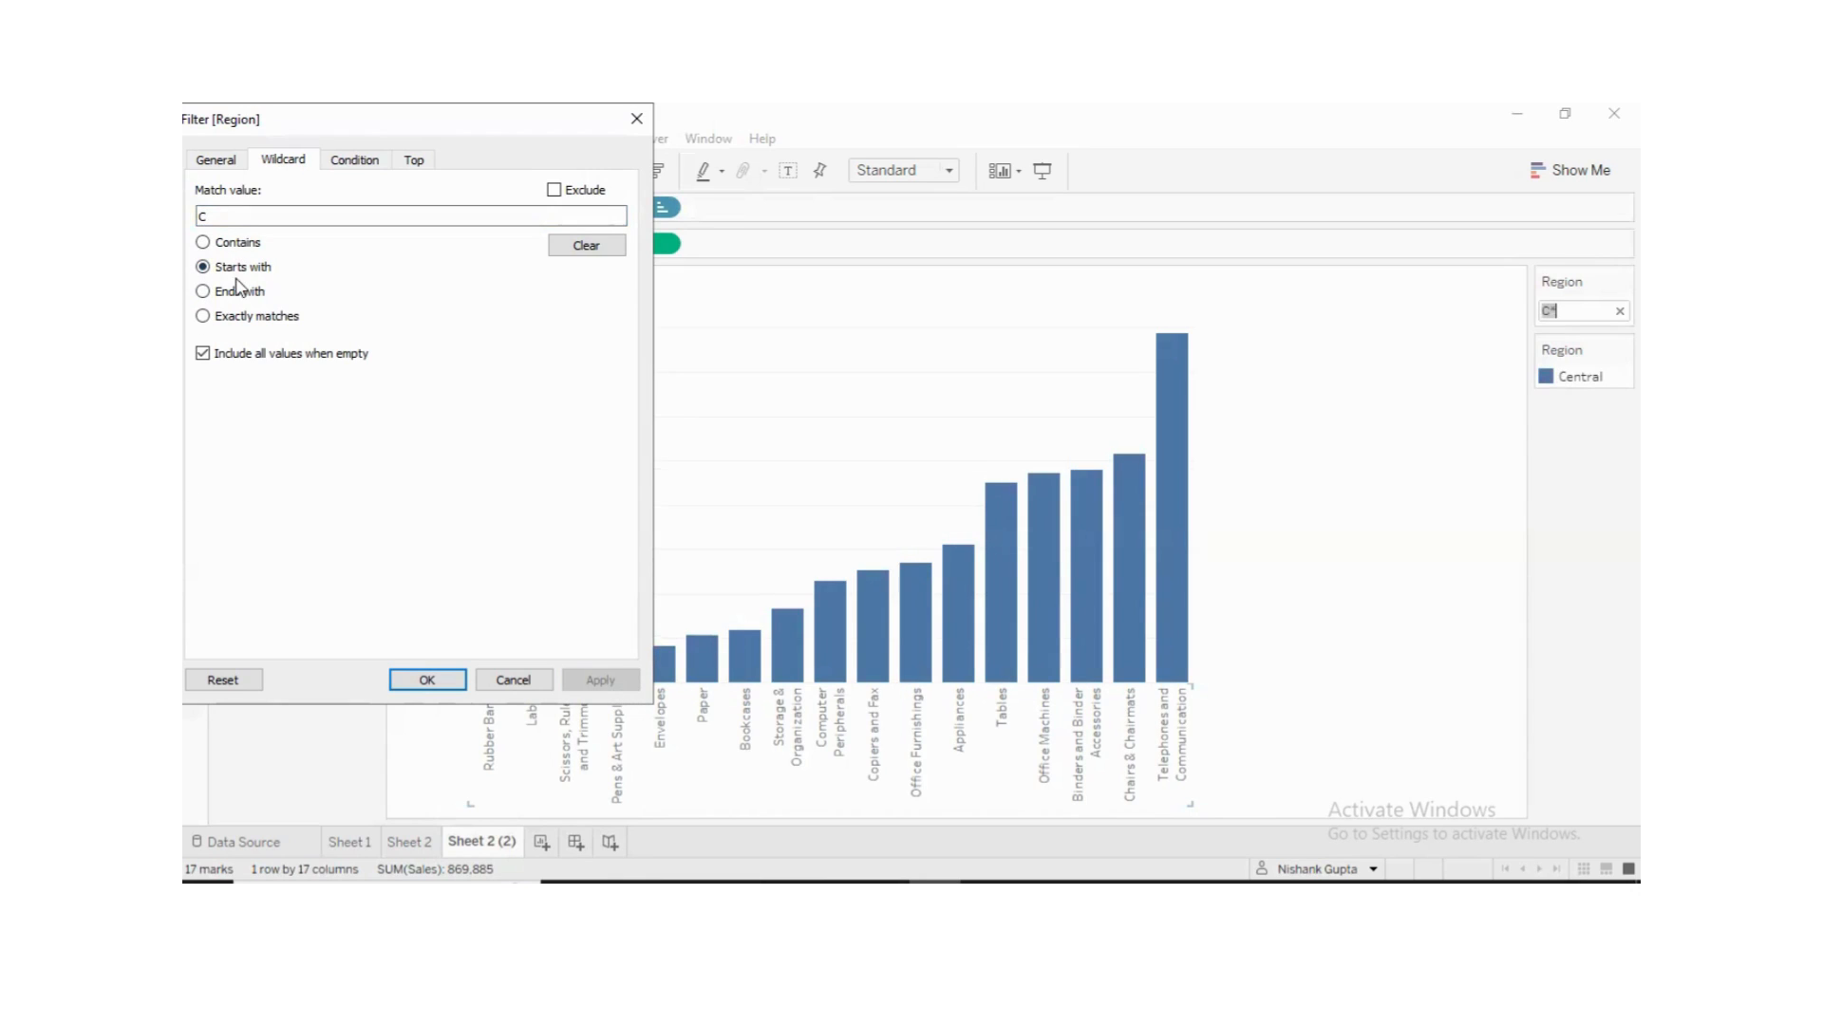
- Switch the Region wildcard to "Ends with", set the match value to "t", and apply it
{"action": "left_click", "coordinate": [203, 291]}
{"action": "left_click", "coordinate": [242, 217]}
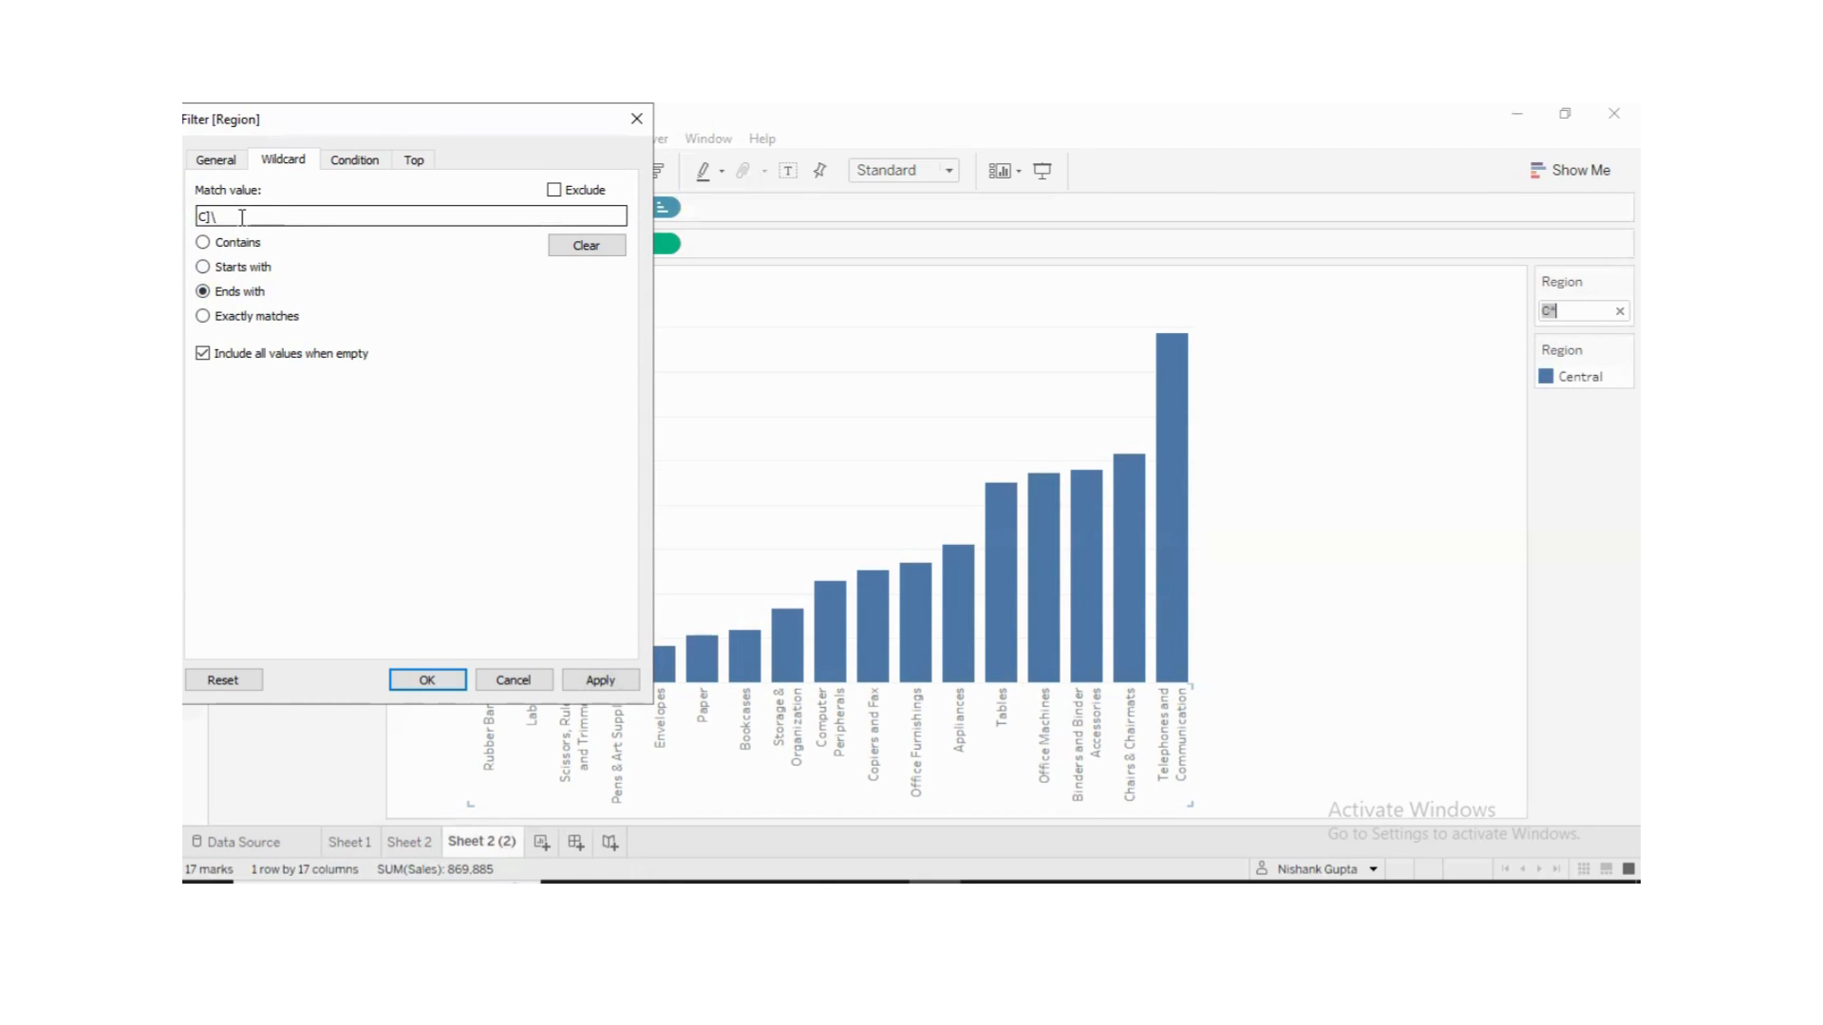
{"action": "type", "text": "C"}
{"action": "key", "text": "BackSpace"}
{"action": "type", "text": "t"}
{"action": "left_click", "coordinate": [606, 680]}
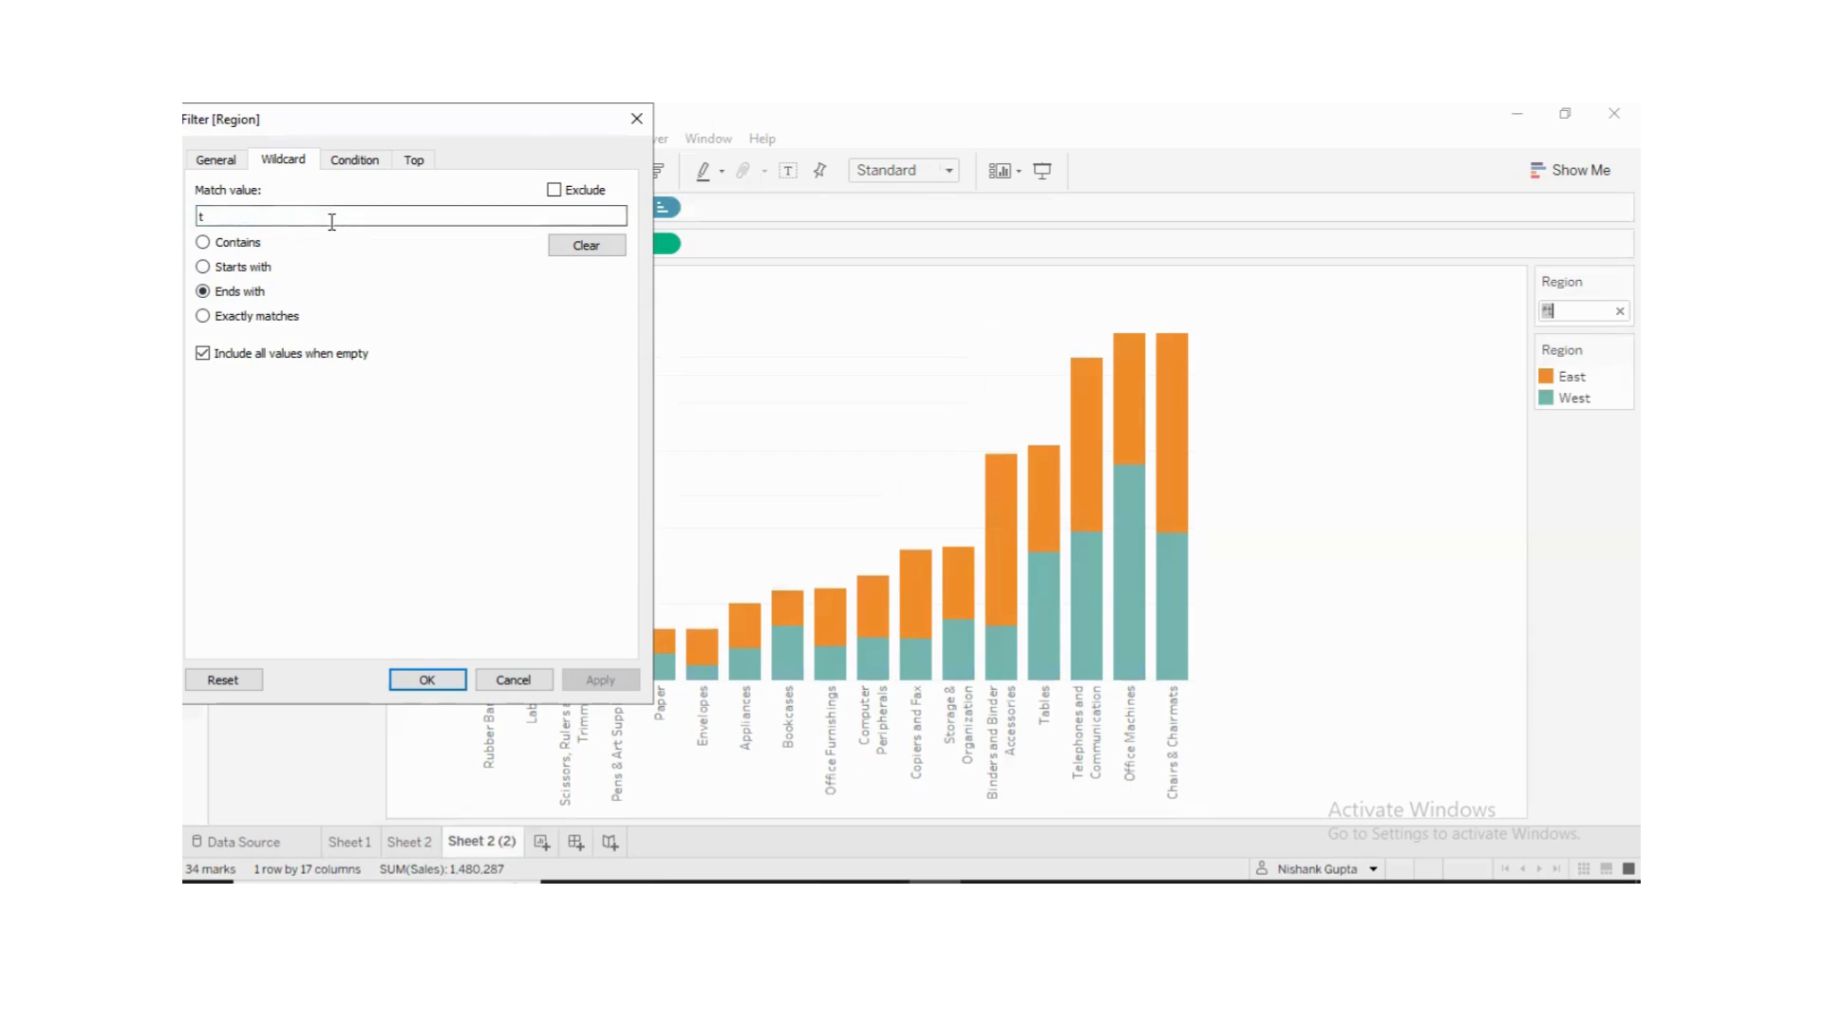
- Extend the "Ends with" match value to "st" and apply the filter
{"action": "left_click", "coordinate": [200, 214]}
{"action": "type", "text": "s"}
{"action": "left_click", "coordinate": [598, 679]}
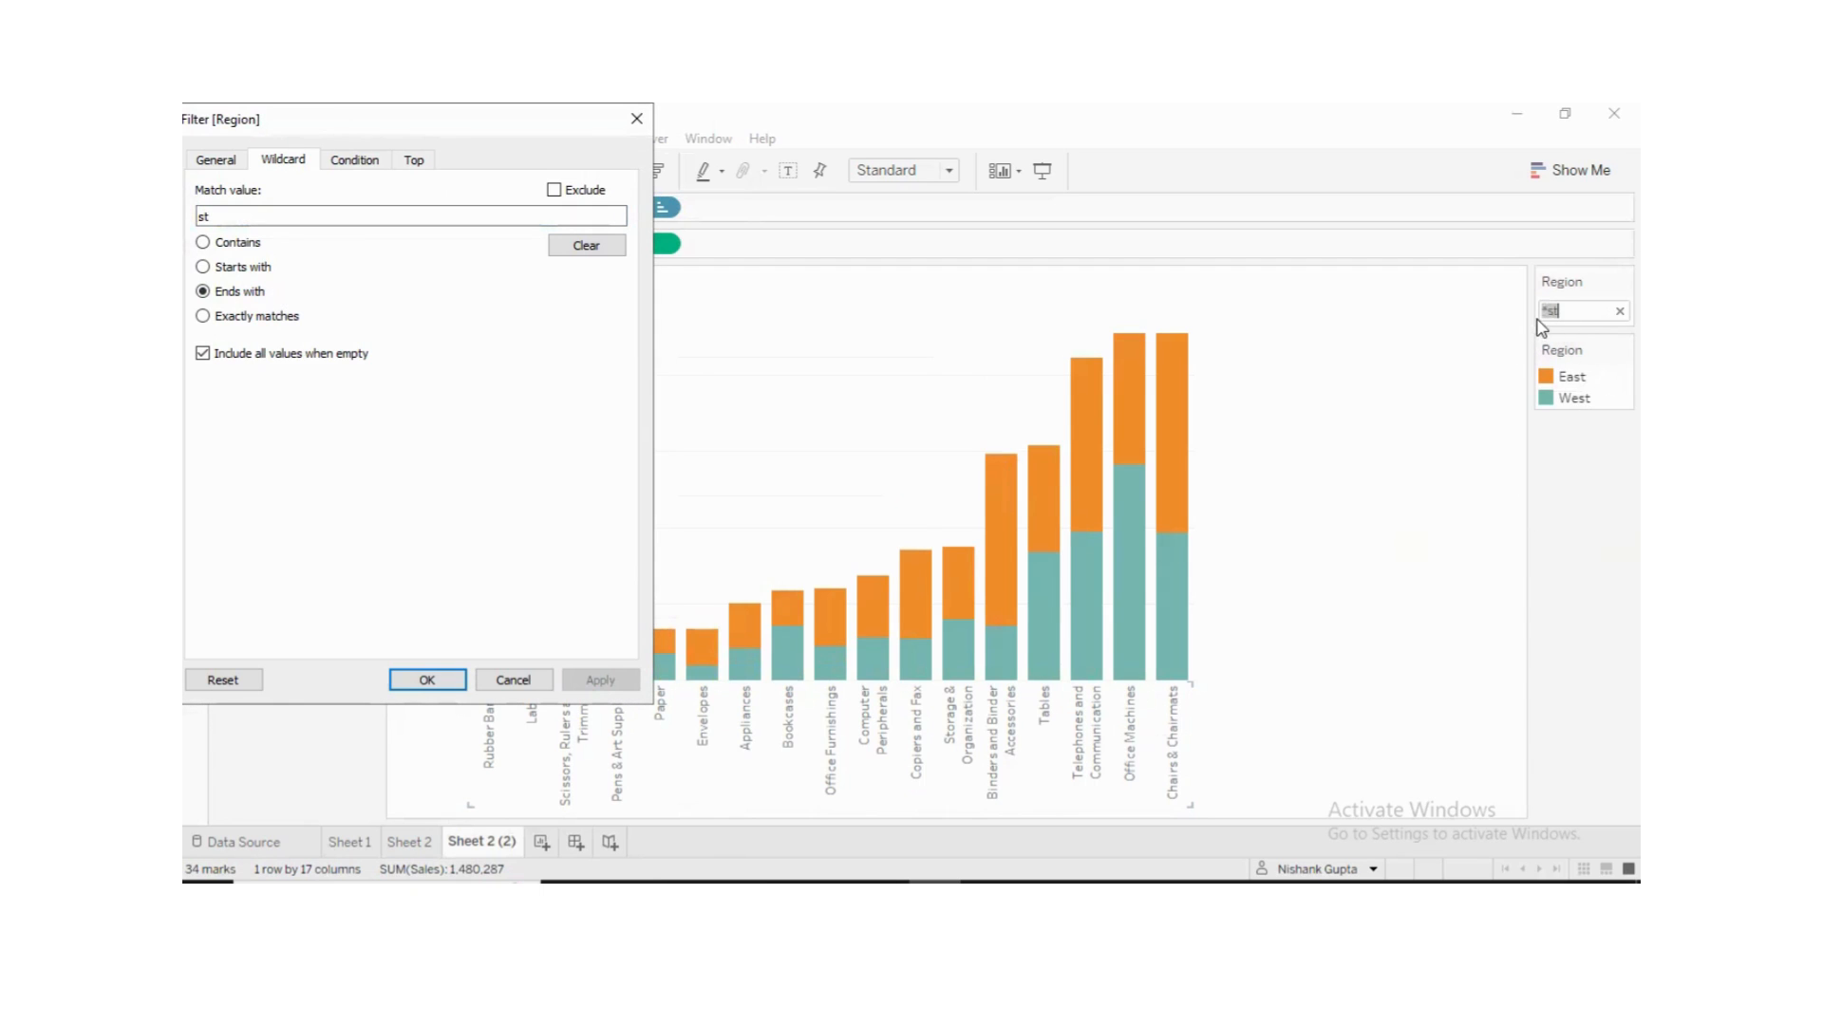
- Switch the Region wildcard to "Exactly matches" with the value "st" and apply it
{"action": "left_click", "coordinate": [203, 318]}
{"action": "left_click", "coordinate": [246, 217]}
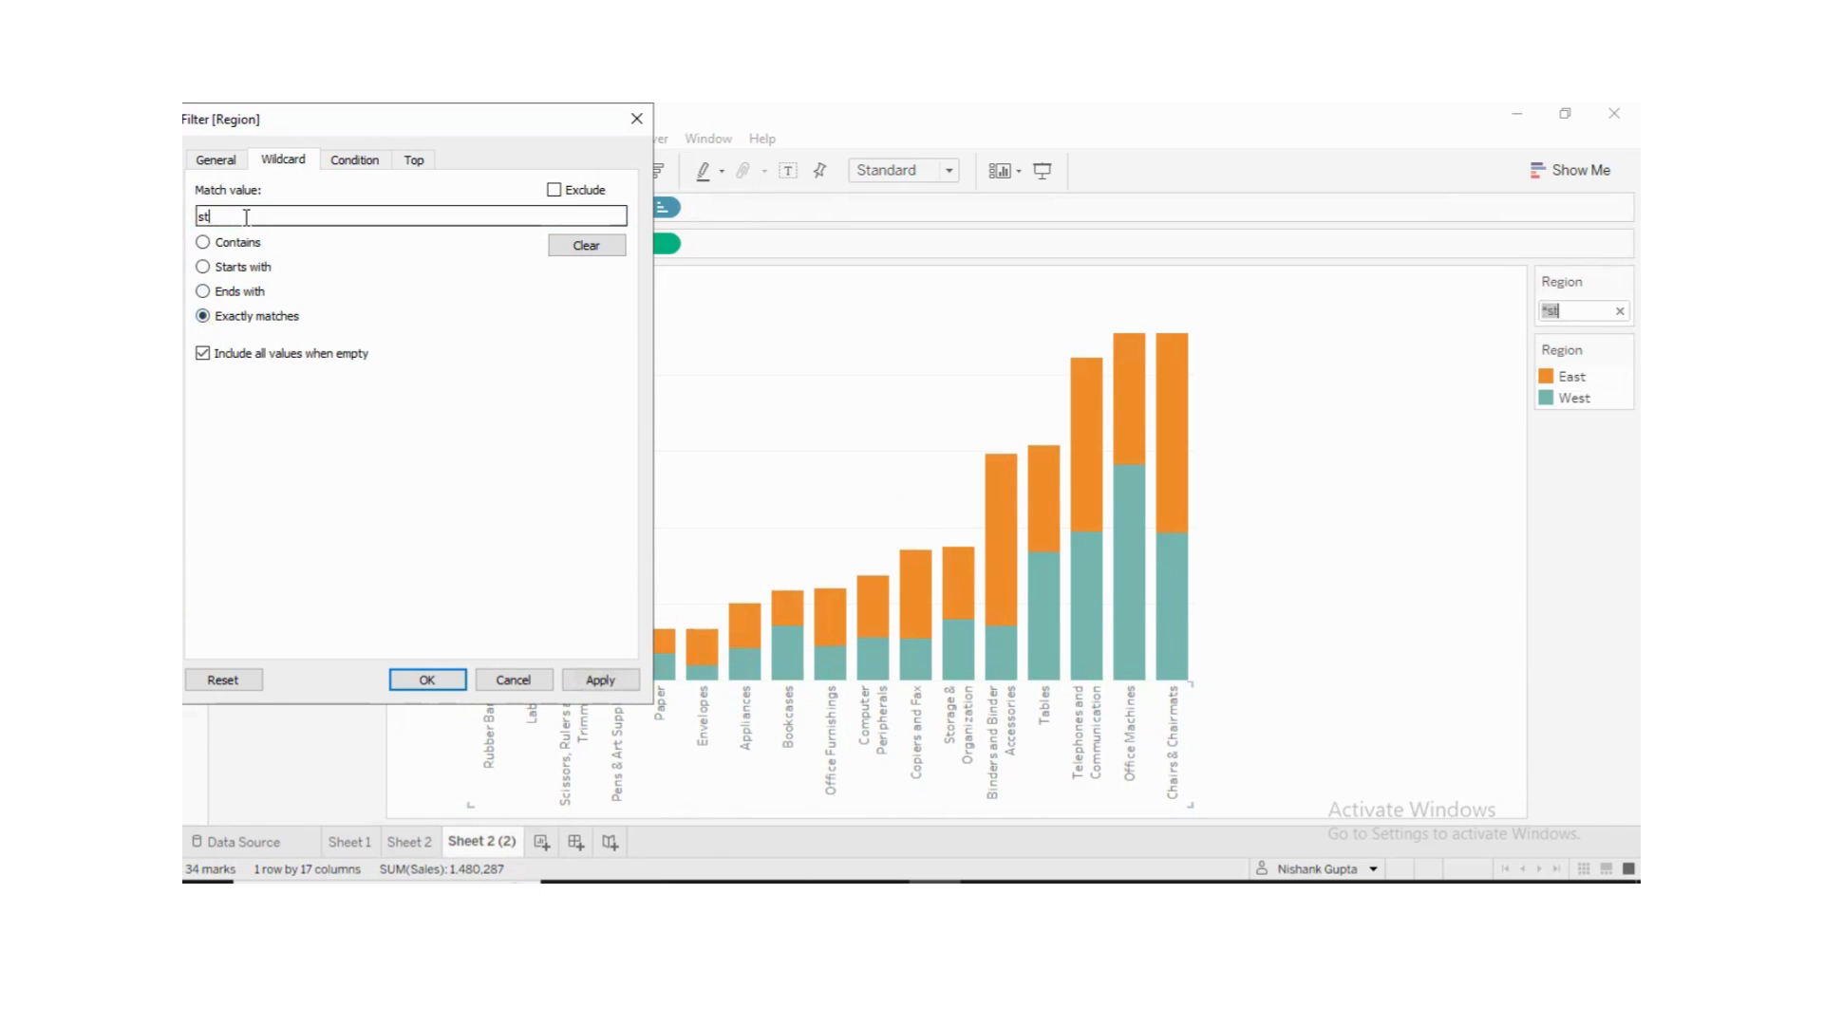
{"action": "left_click", "coordinate": [600, 681]}
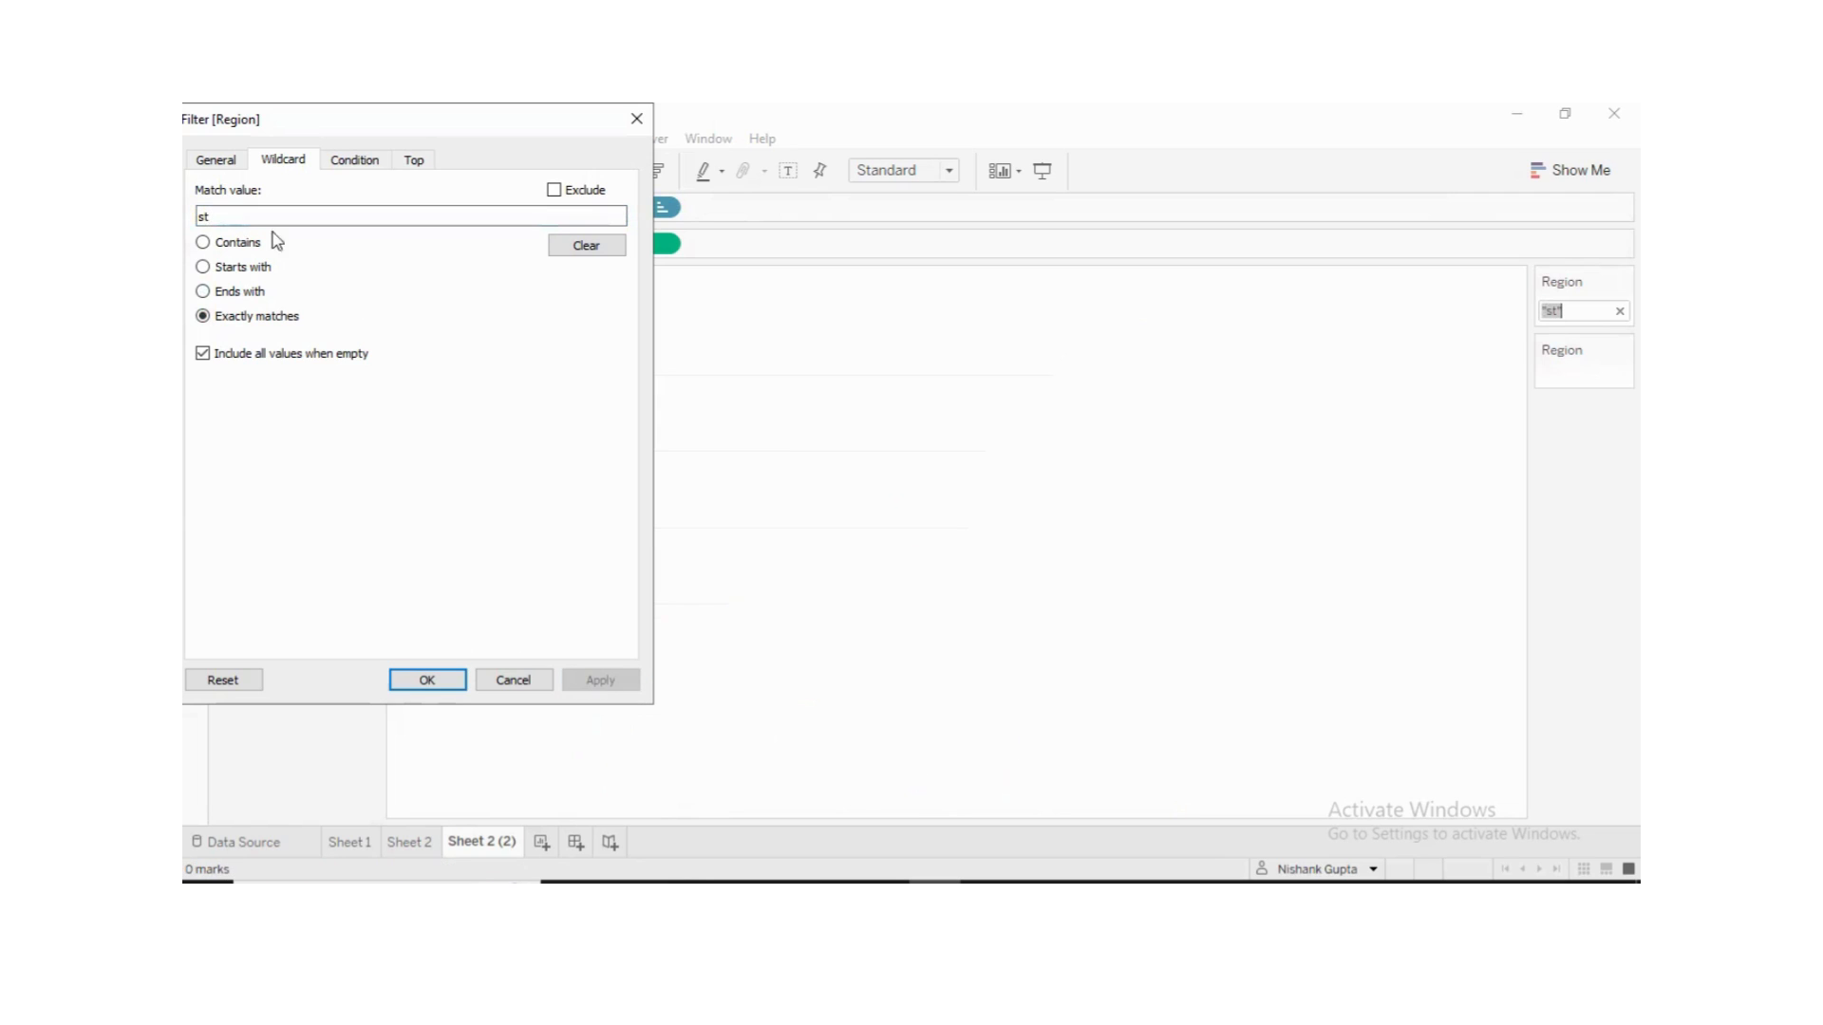
- Apply an exact Region match on "west", and reapply the same match as an exclusion
{"action": "double_click", "coordinate": [197, 218]}
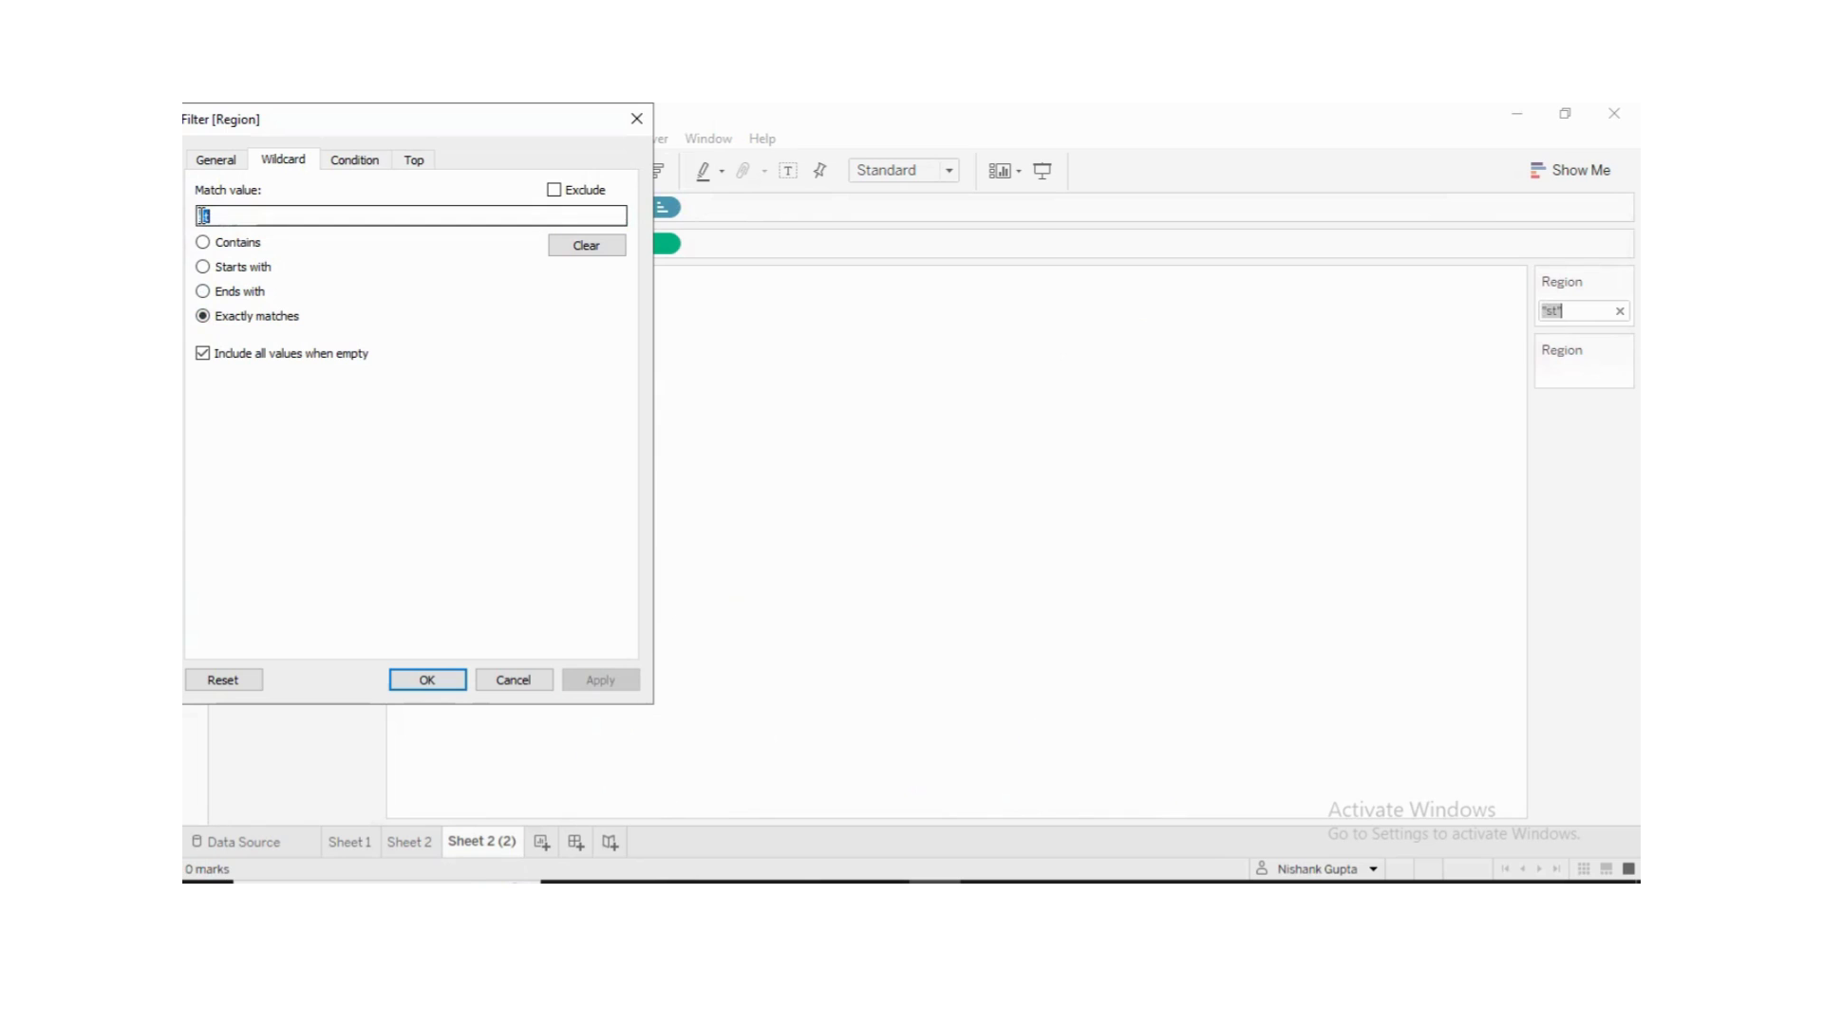
{"action": "type", "text": "sw"}
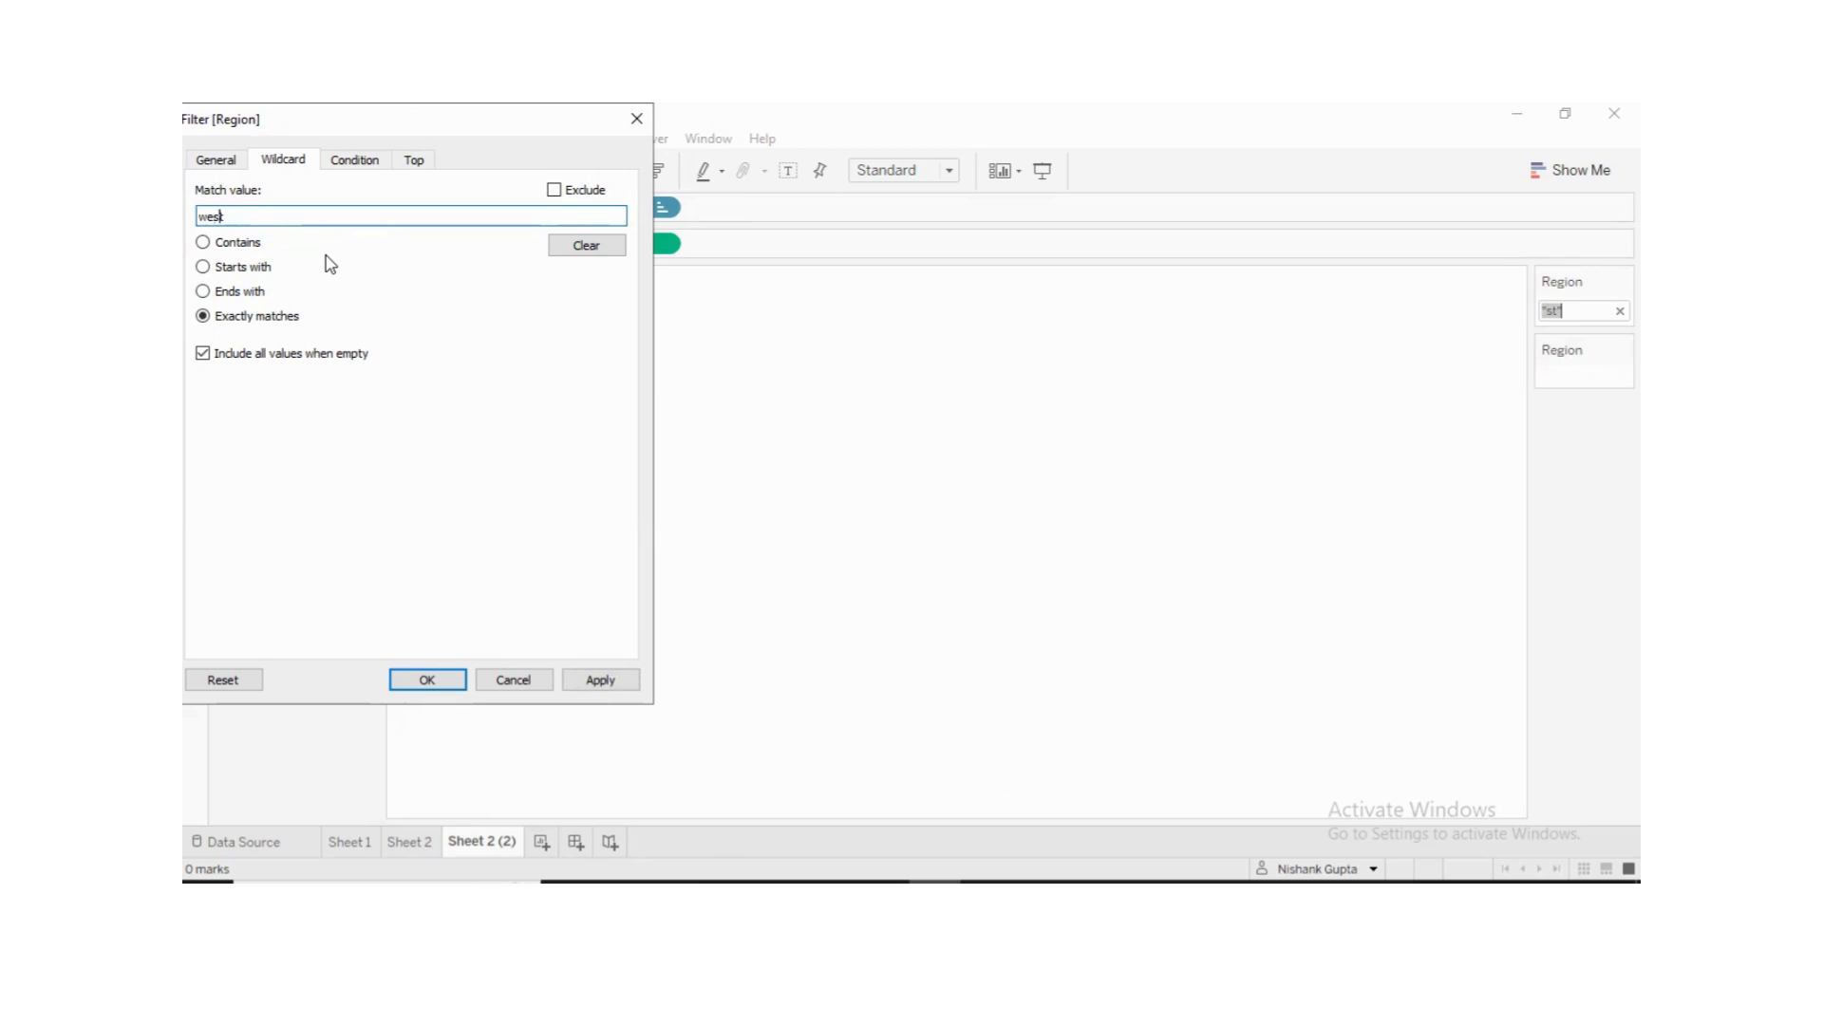
{"action": "left_click", "coordinate": [606, 682]}
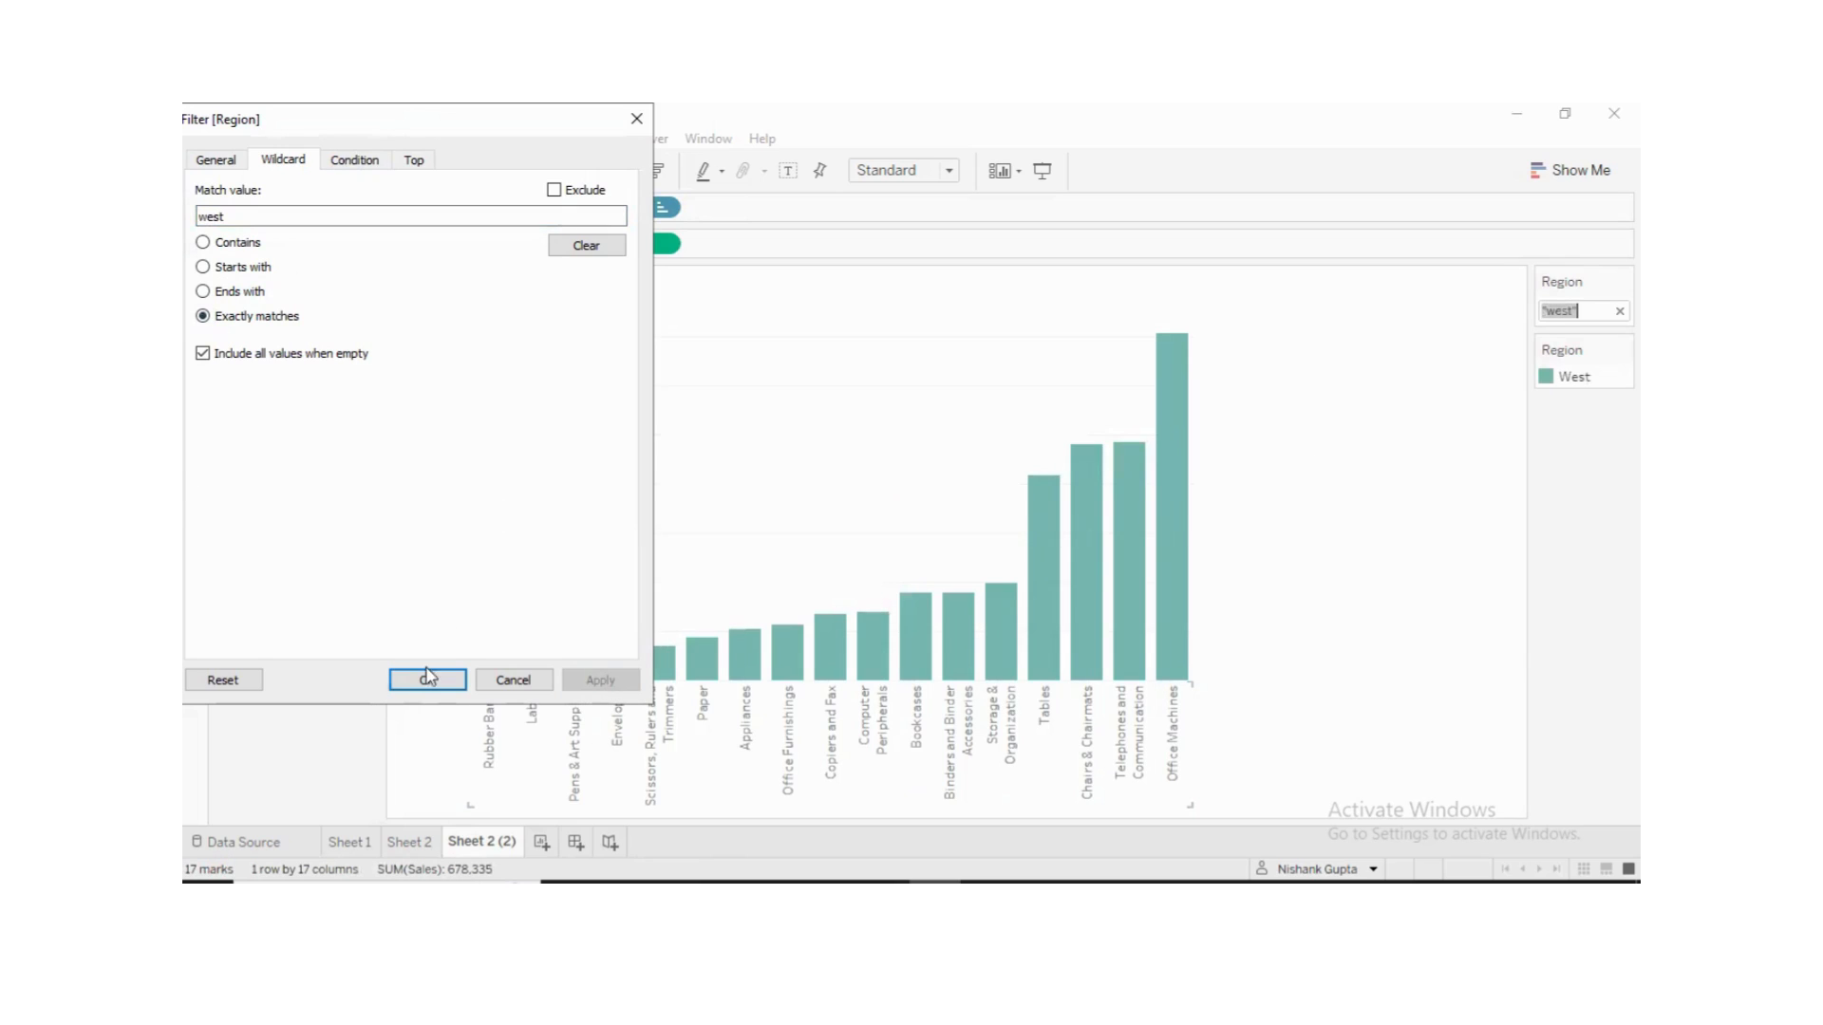
{"action": "left_click", "coordinate": [554, 190]}
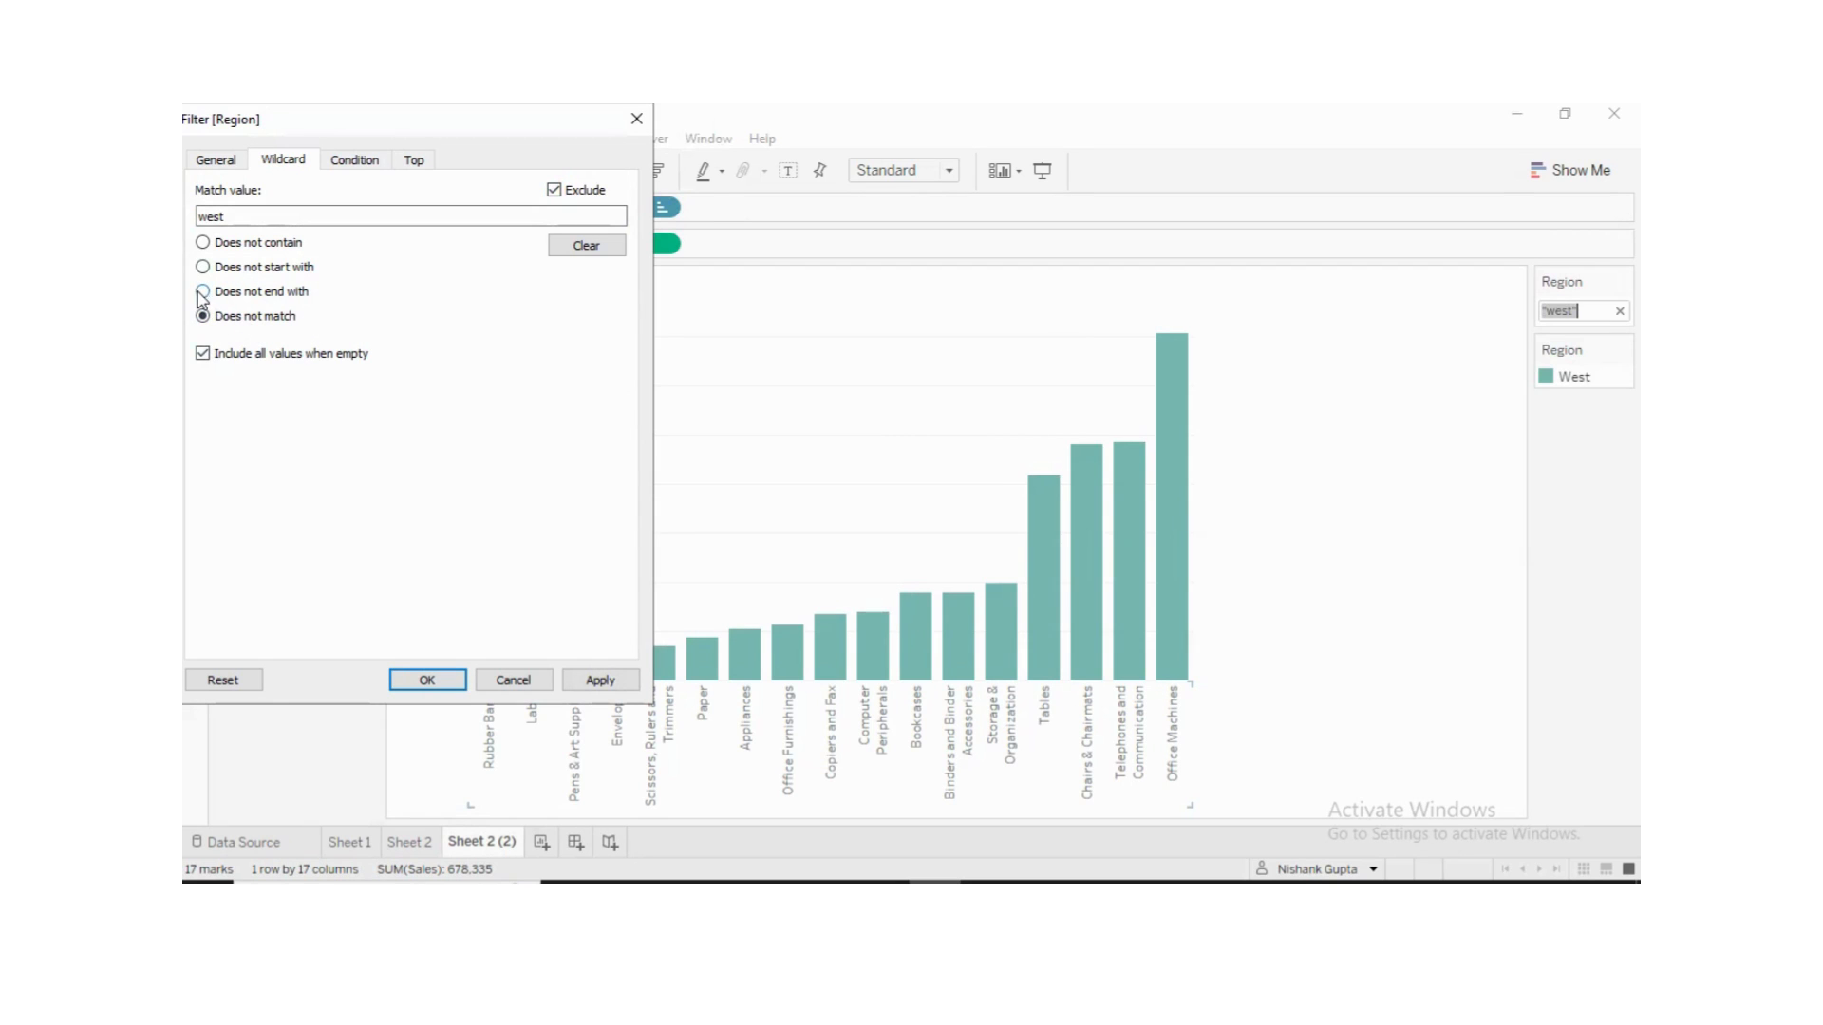
{"action": "left_click", "coordinate": [613, 680]}
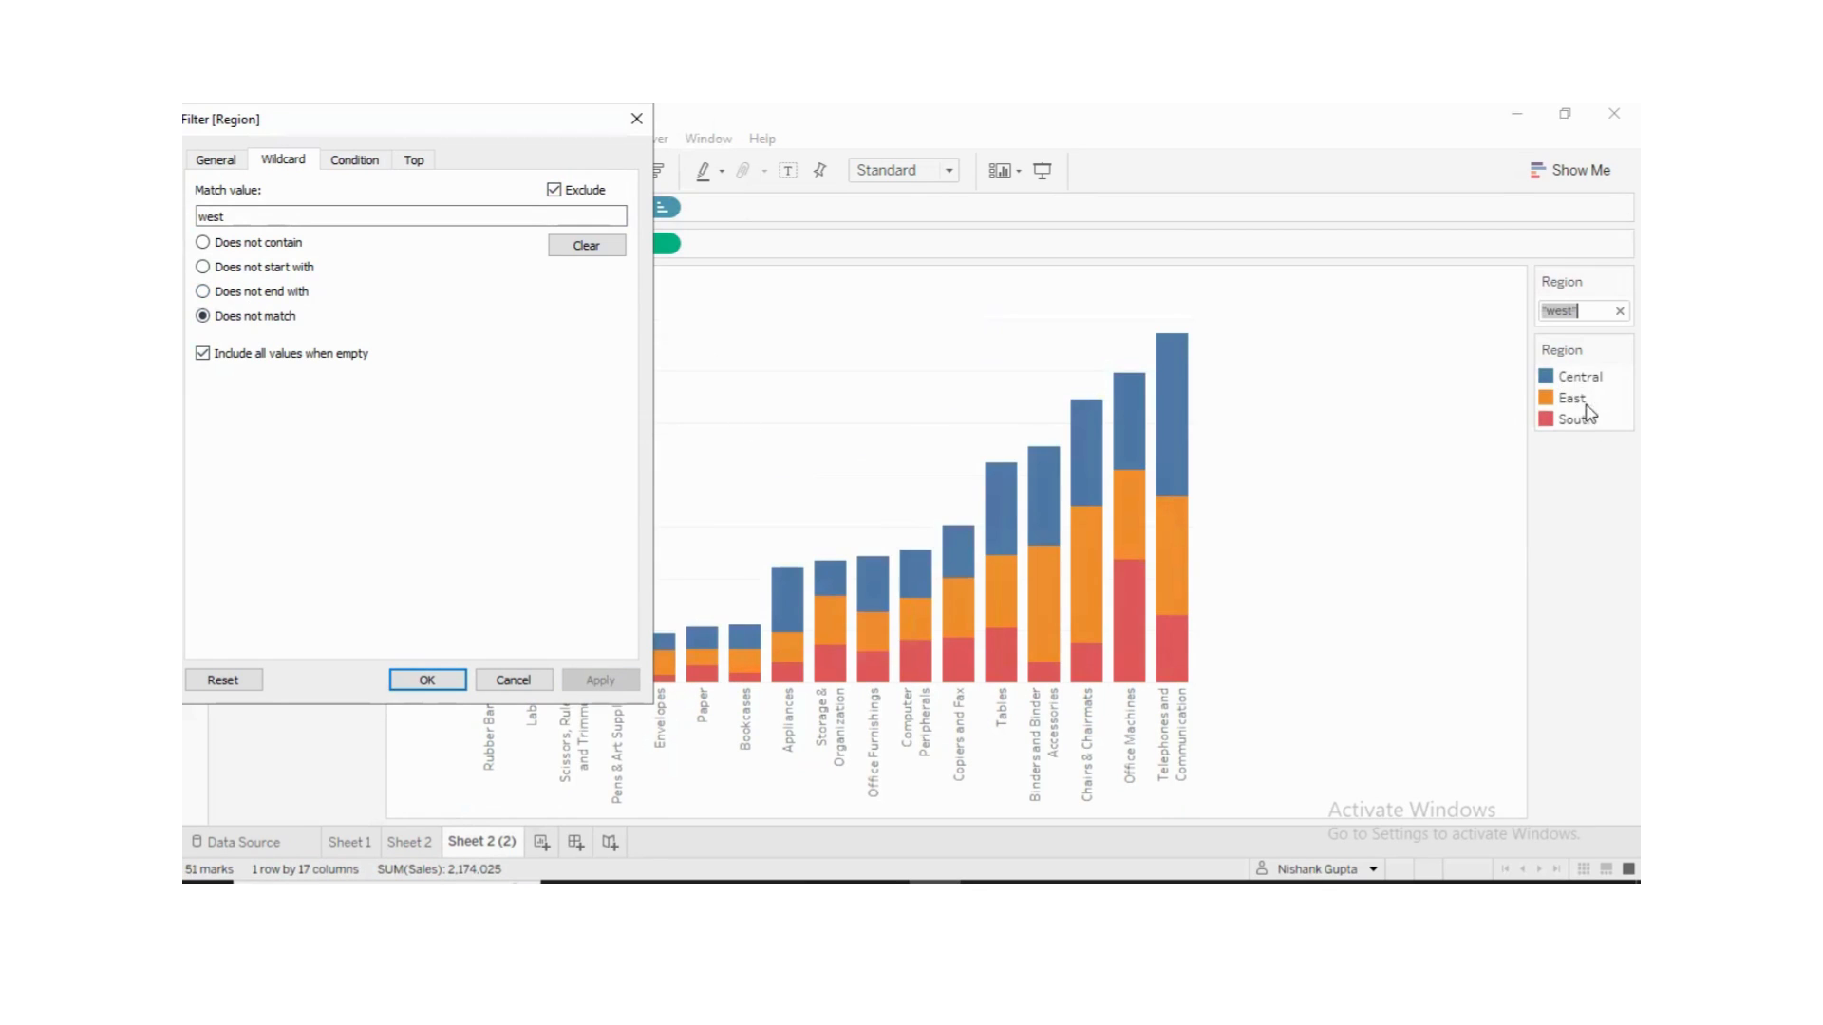
- Apply the Region exclusion as "Does not end with" with the value "st", and reapply it as "Does not start with"
{"action": "left_click", "coordinate": [215, 216]}
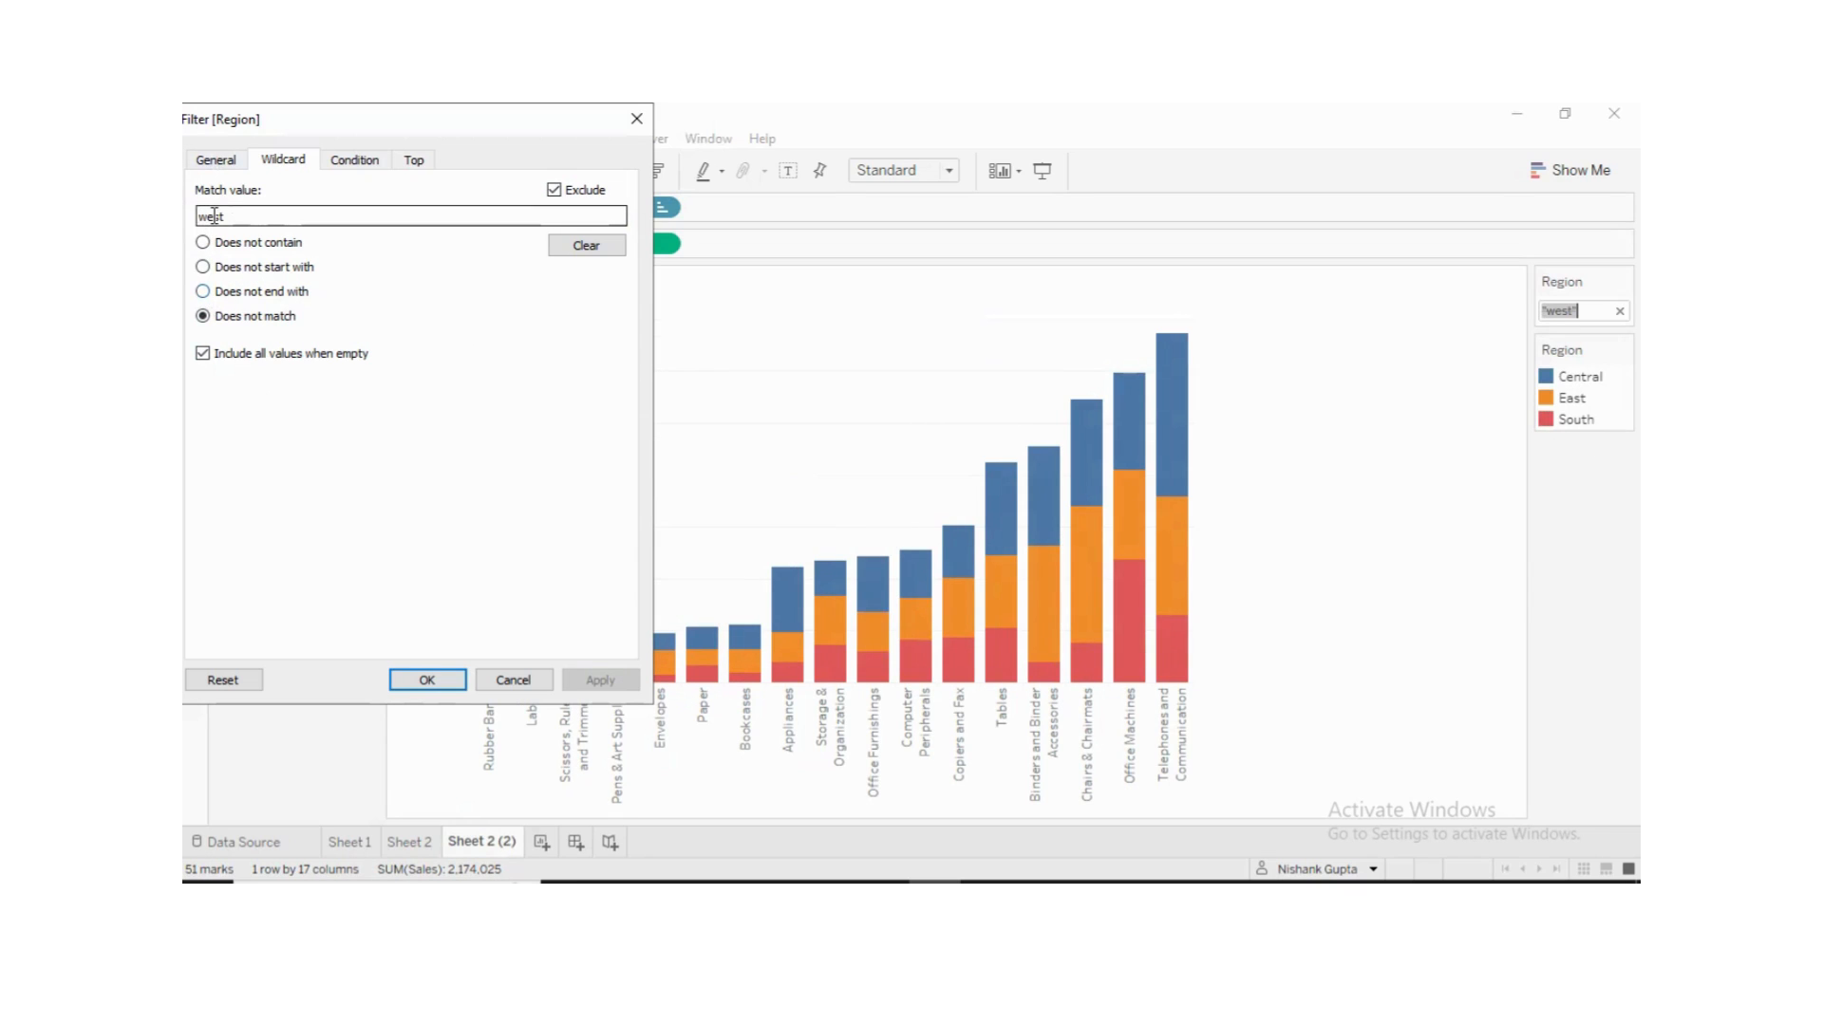
{"action": "key", "text": "BackSpace"}
{"action": "key", "text": "BackSpace"}
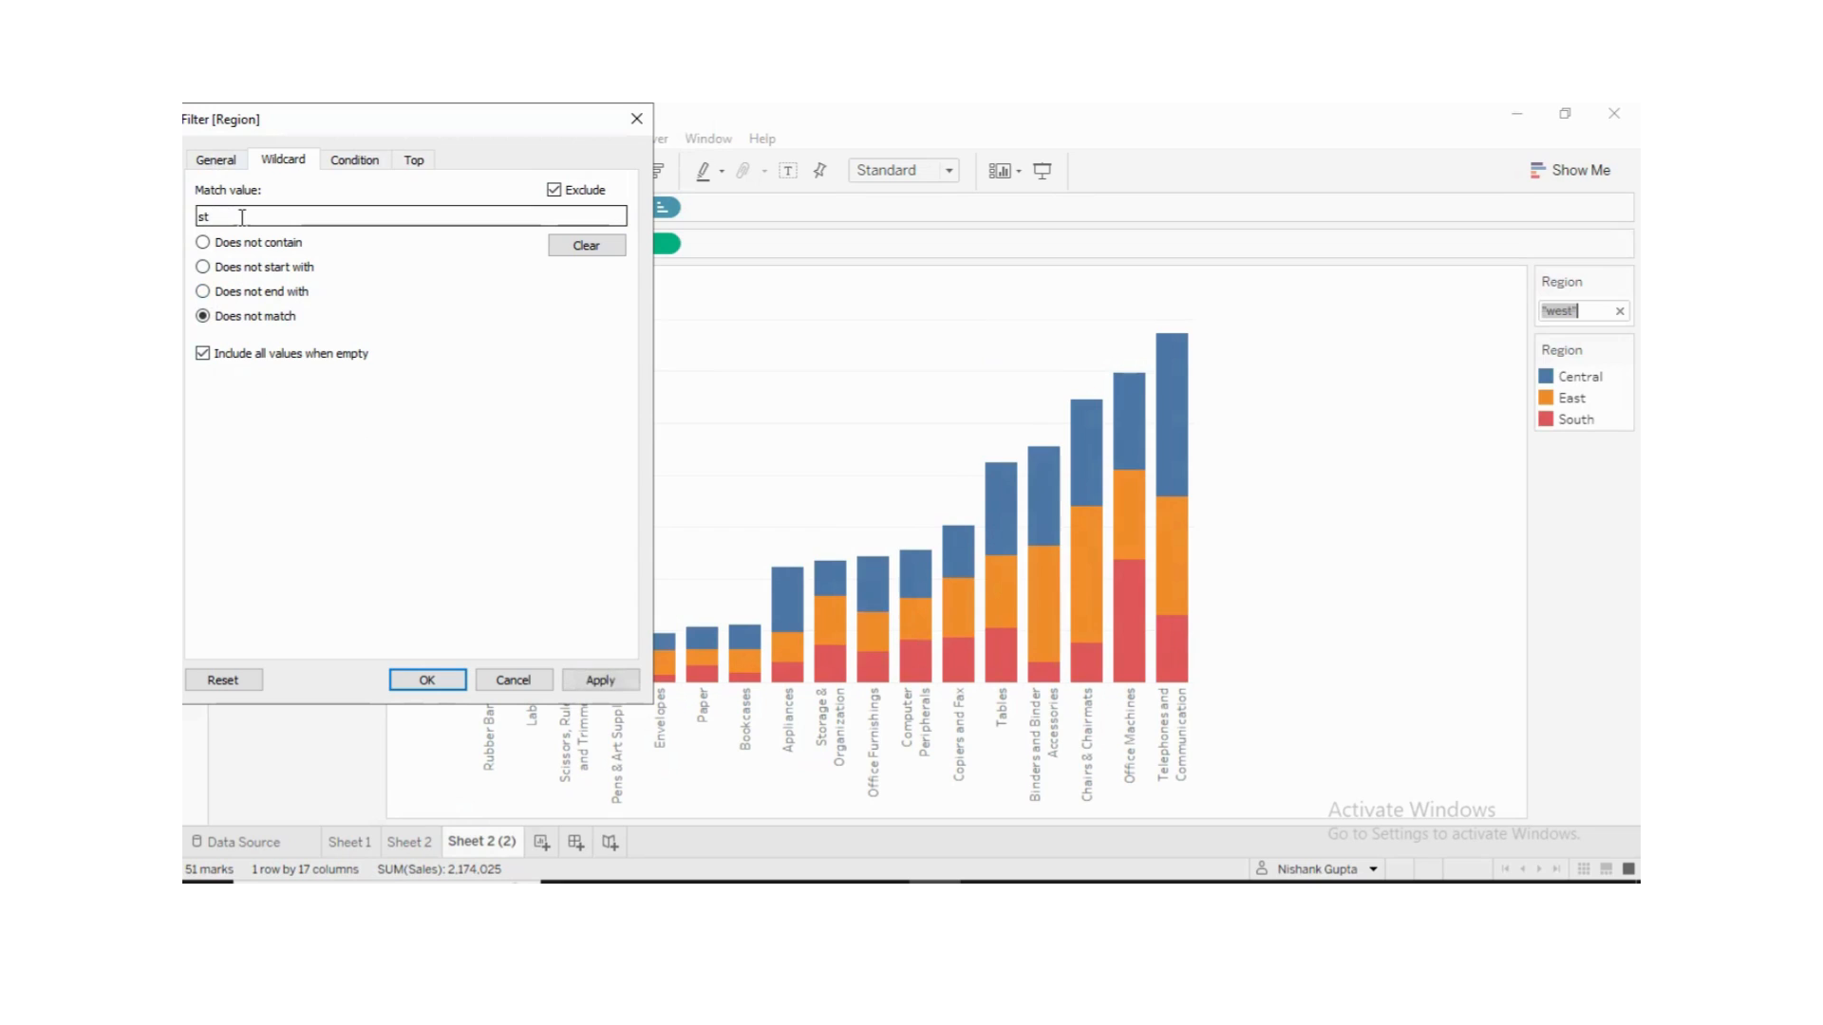
{"action": "left_click", "coordinate": [203, 291]}
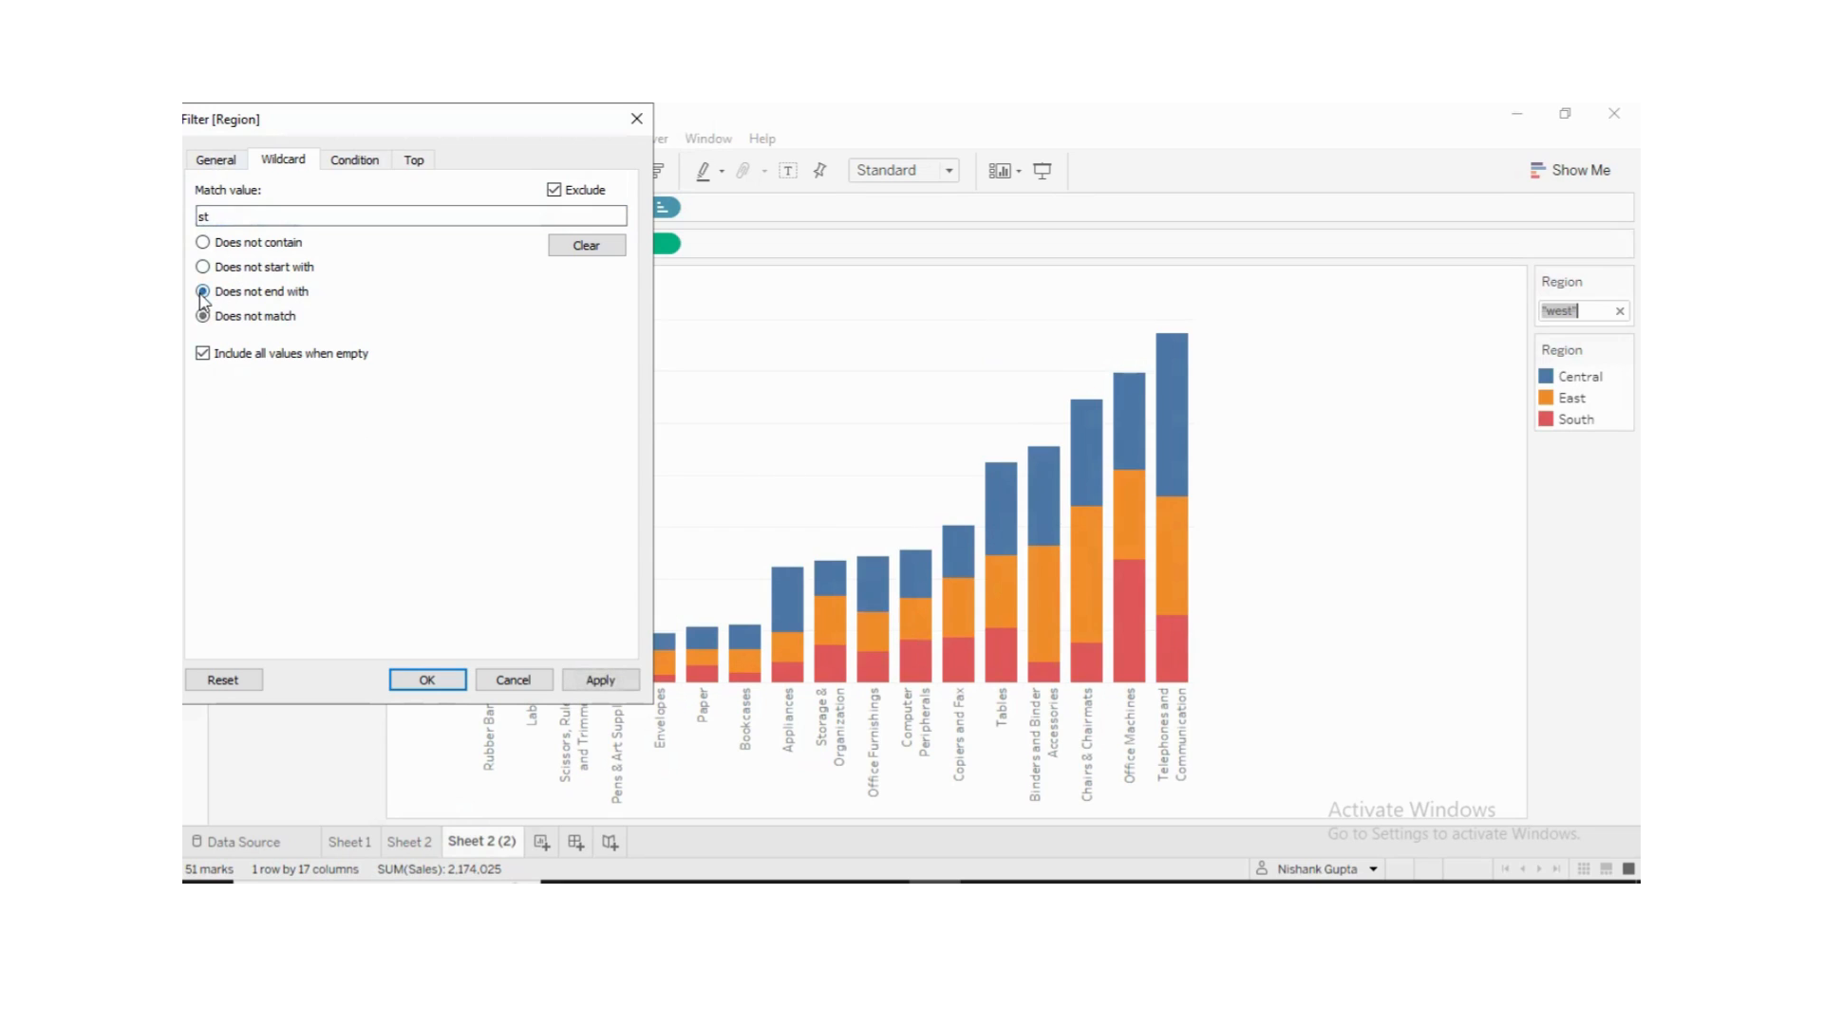
{"action": "left_click", "coordinate": [600, 680]}
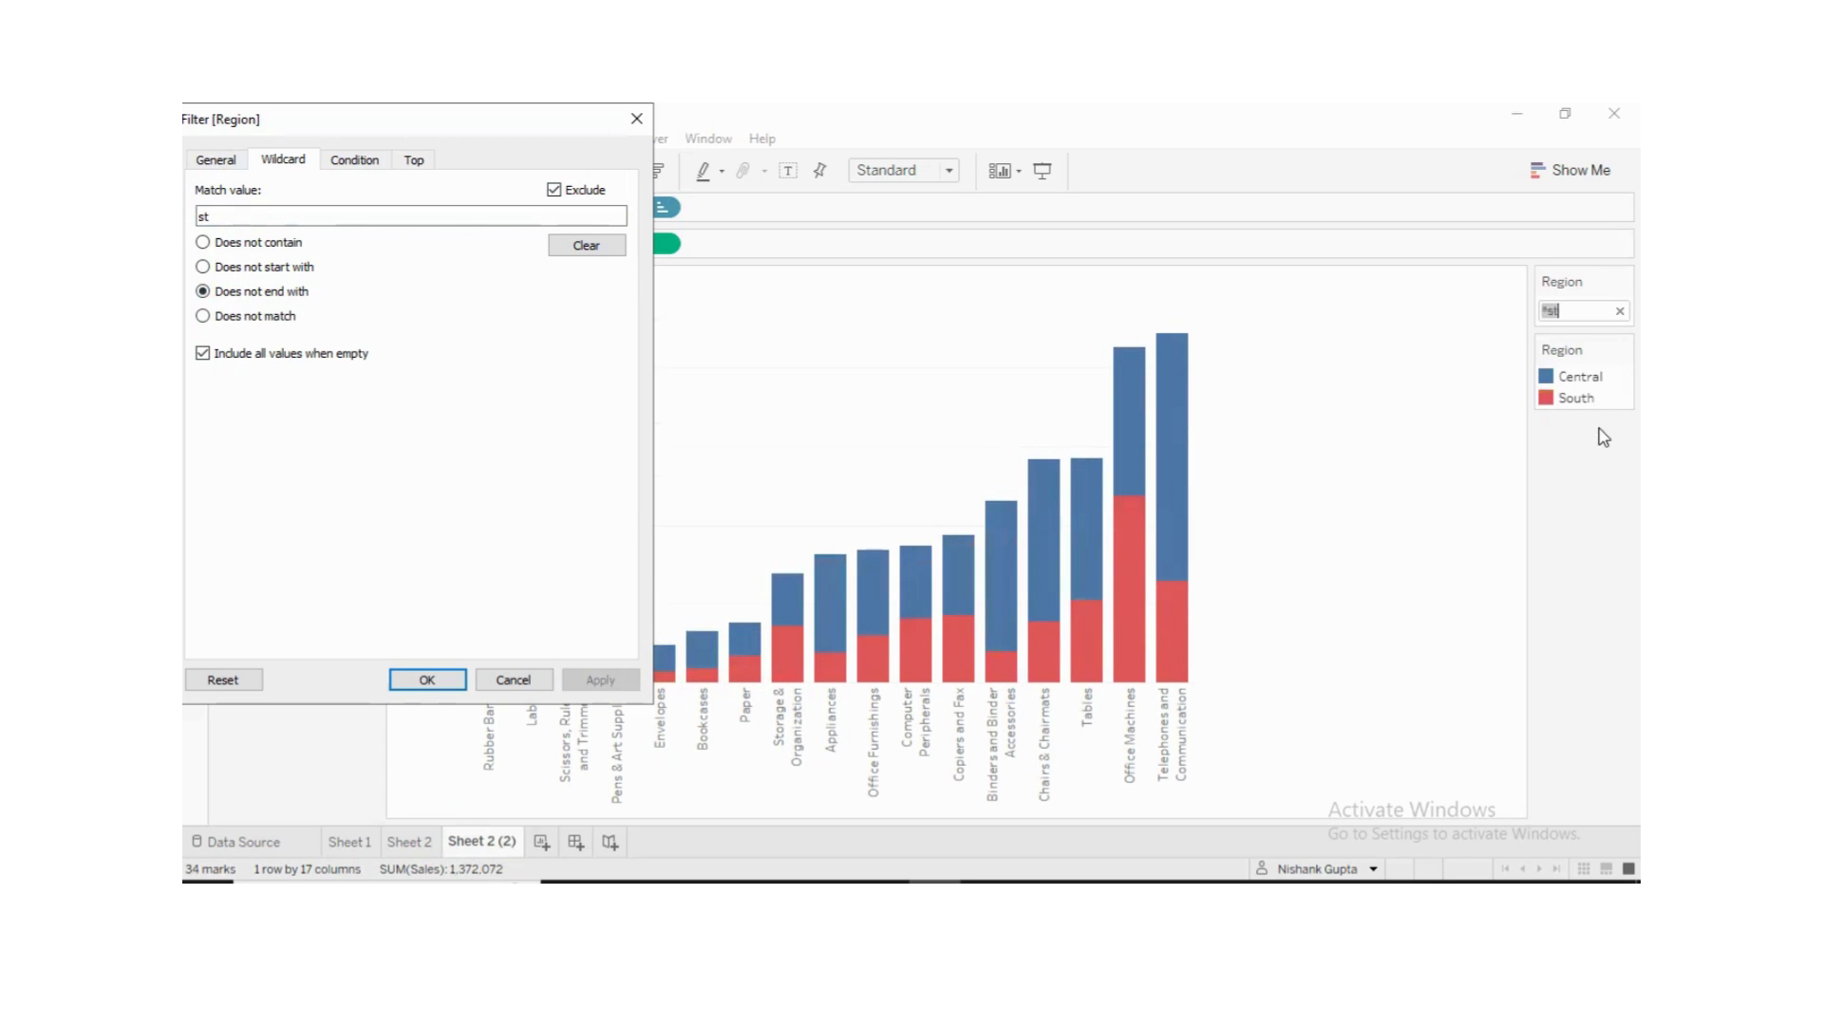
{"action": "left_click", "coordinate": [203, 267]}
{"action": "left_click", "coordinate": [619, 681]}
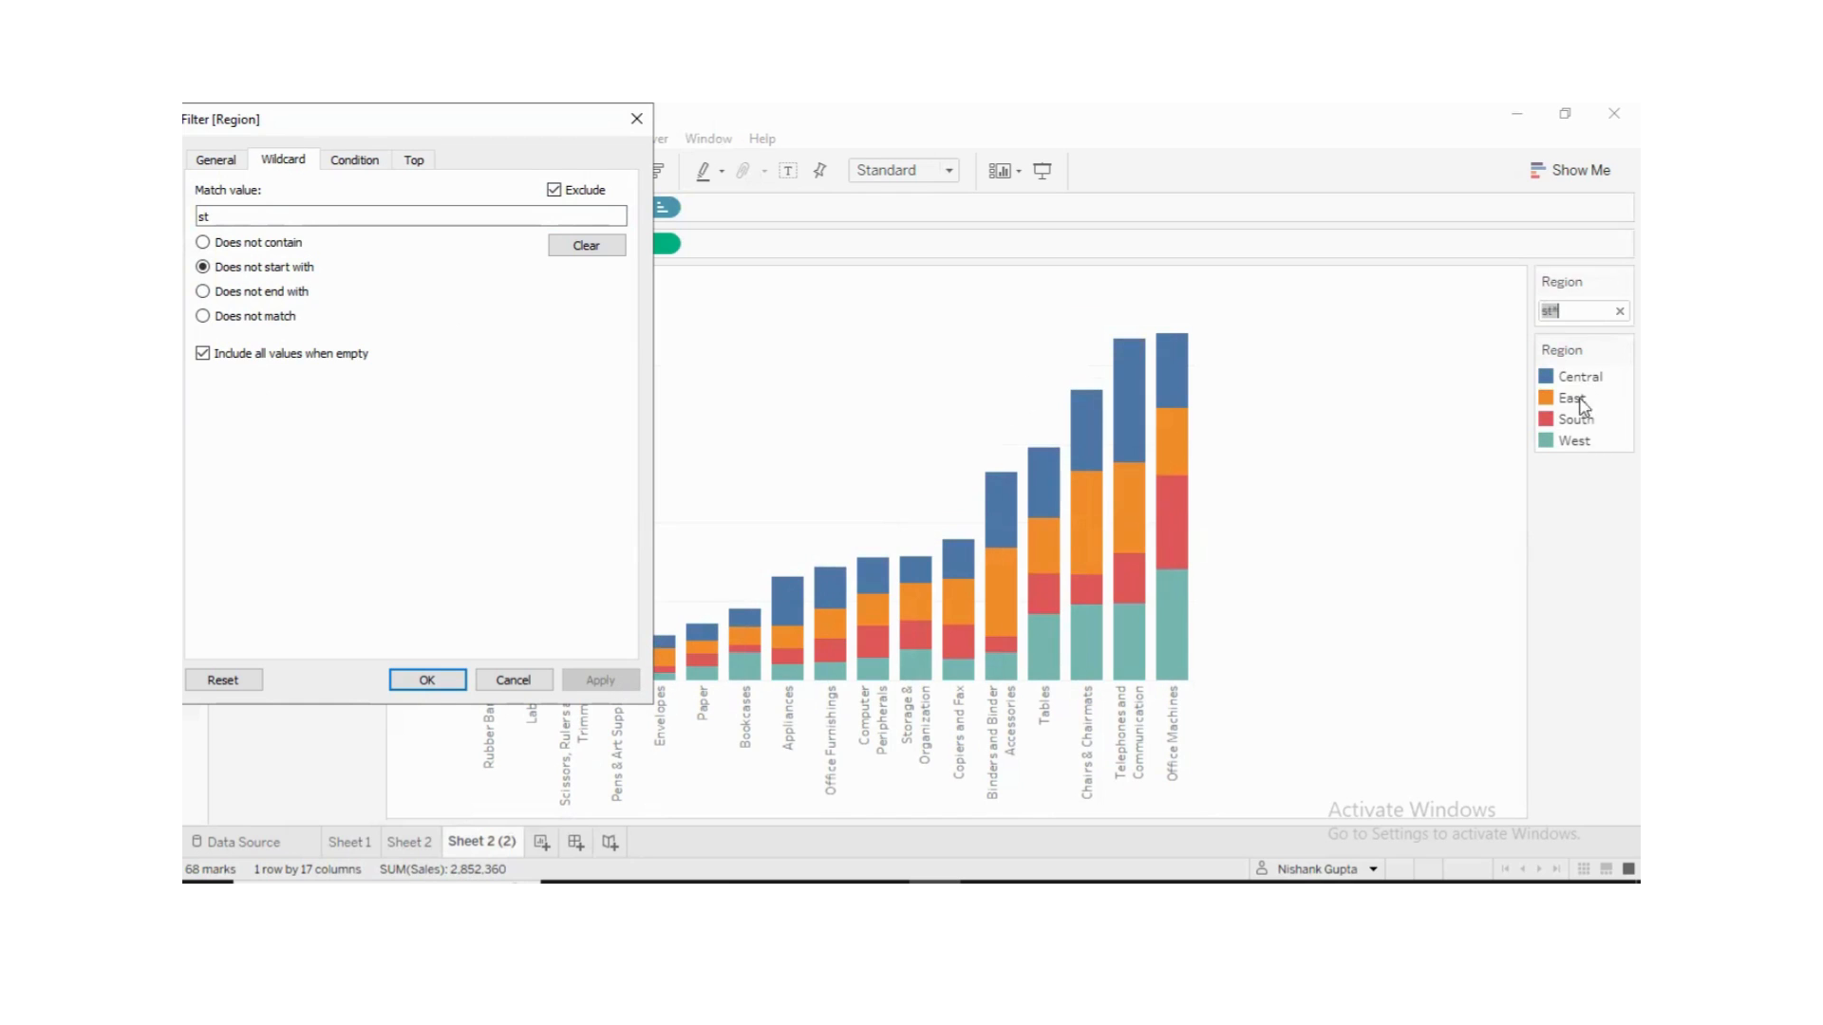
- Switch the Region exclusion to "Does not contain", shorten the match value to "t", and apply it
{"action": "left_click", "coordinate": [205, 243]}
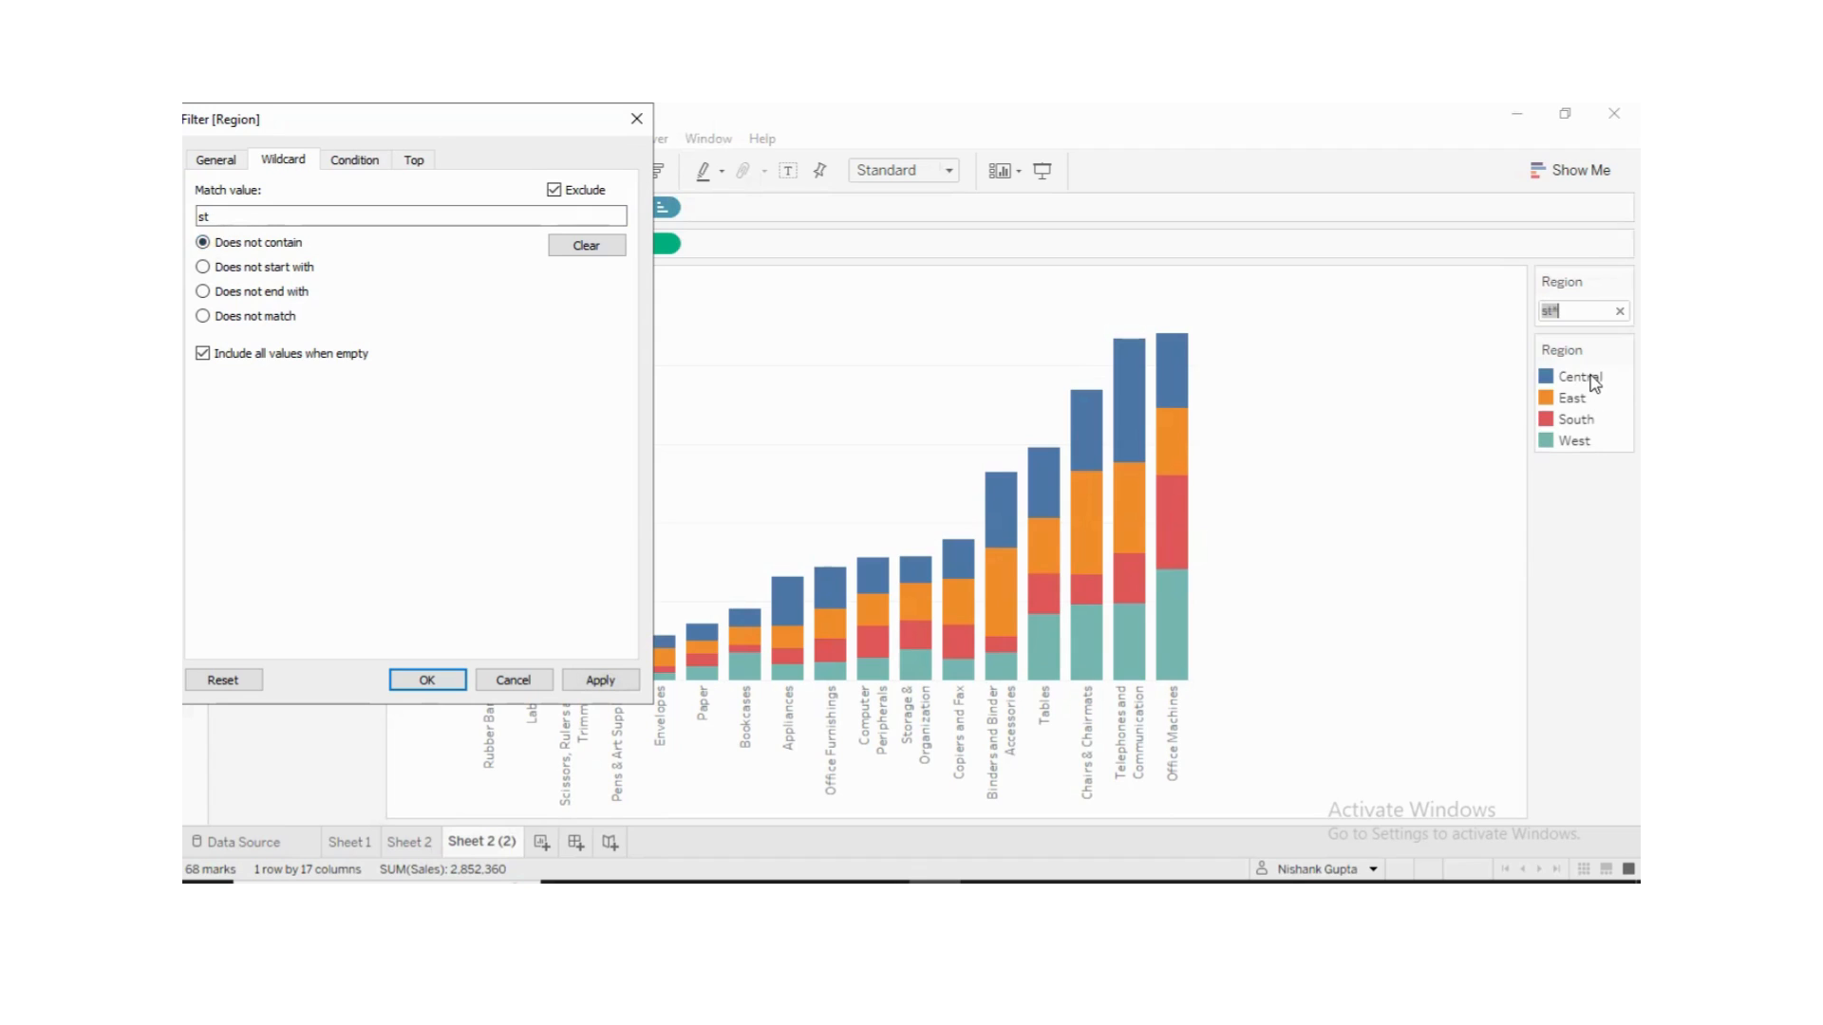
{"action": "left_click", "coordinate": [204, 218]}
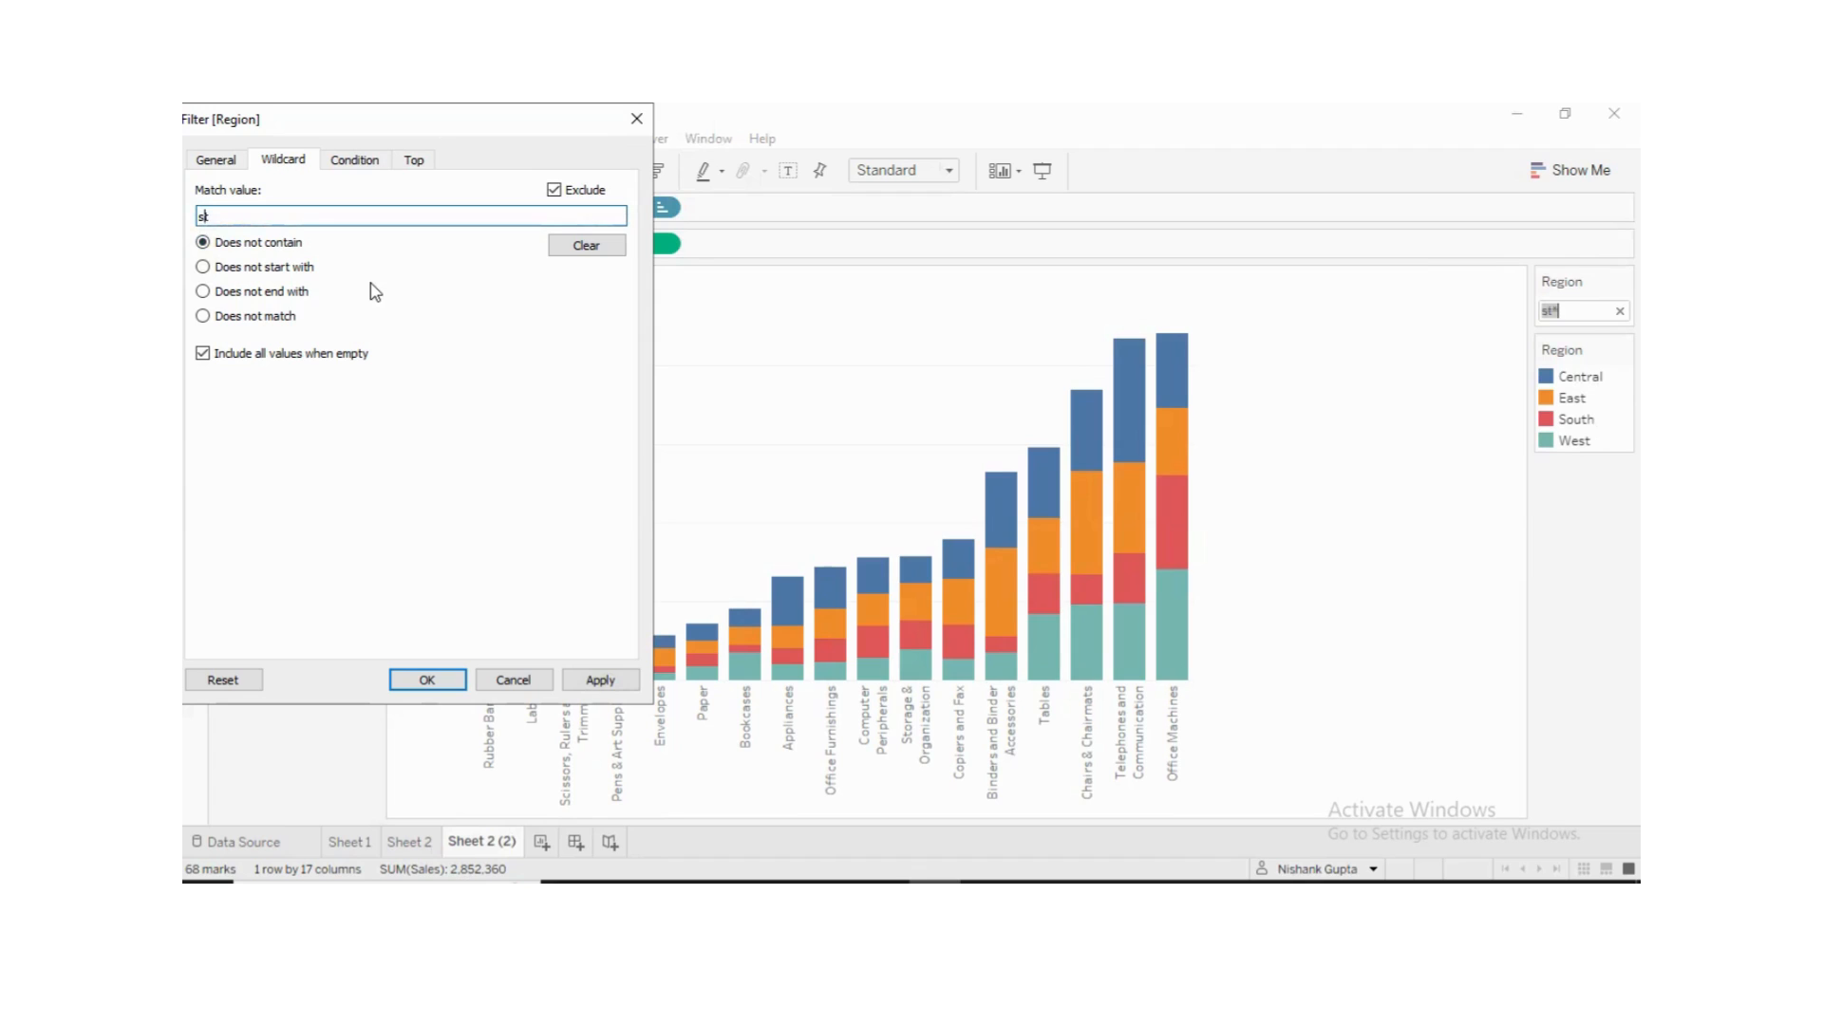
{"action": "key", "text": "BackSpace"}
{"action": "left_click", "coordinate": [600, 680]}
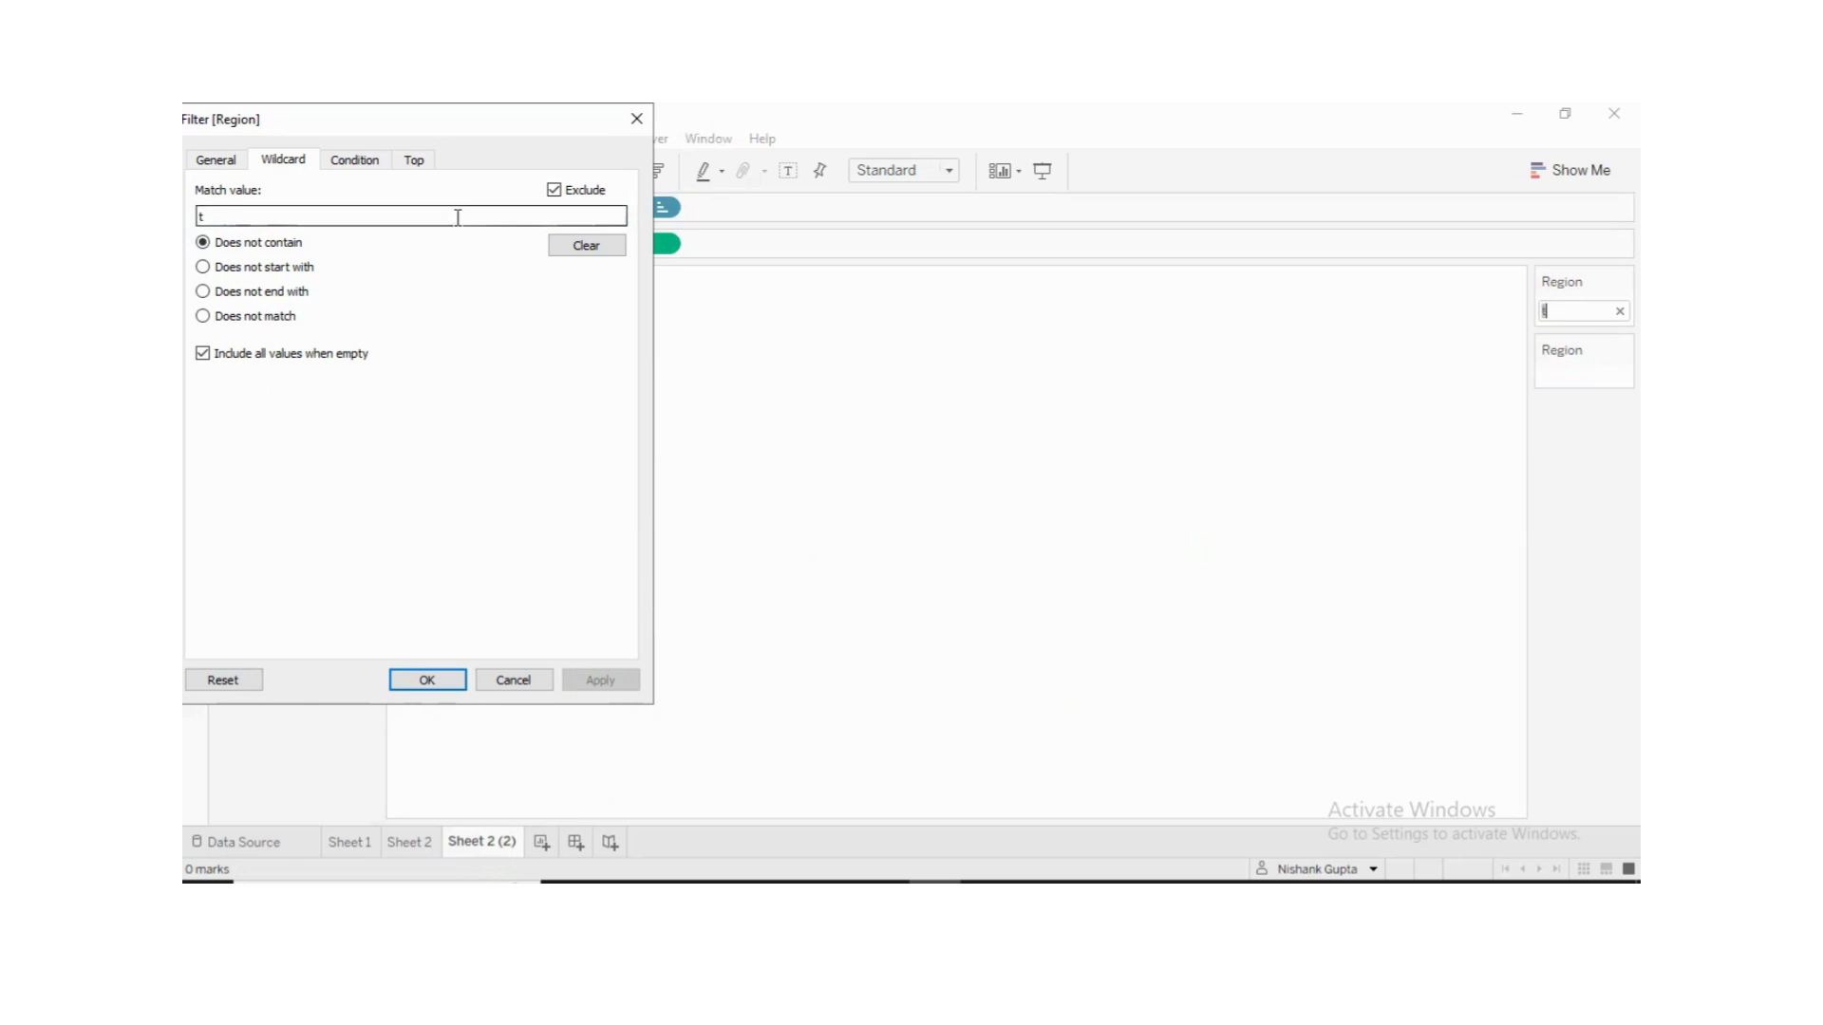
- Turn off the wildcard exclusion, set Region to contain "West", and accept the filter
{"action": "left_click", "coordinate": [554, 191]}
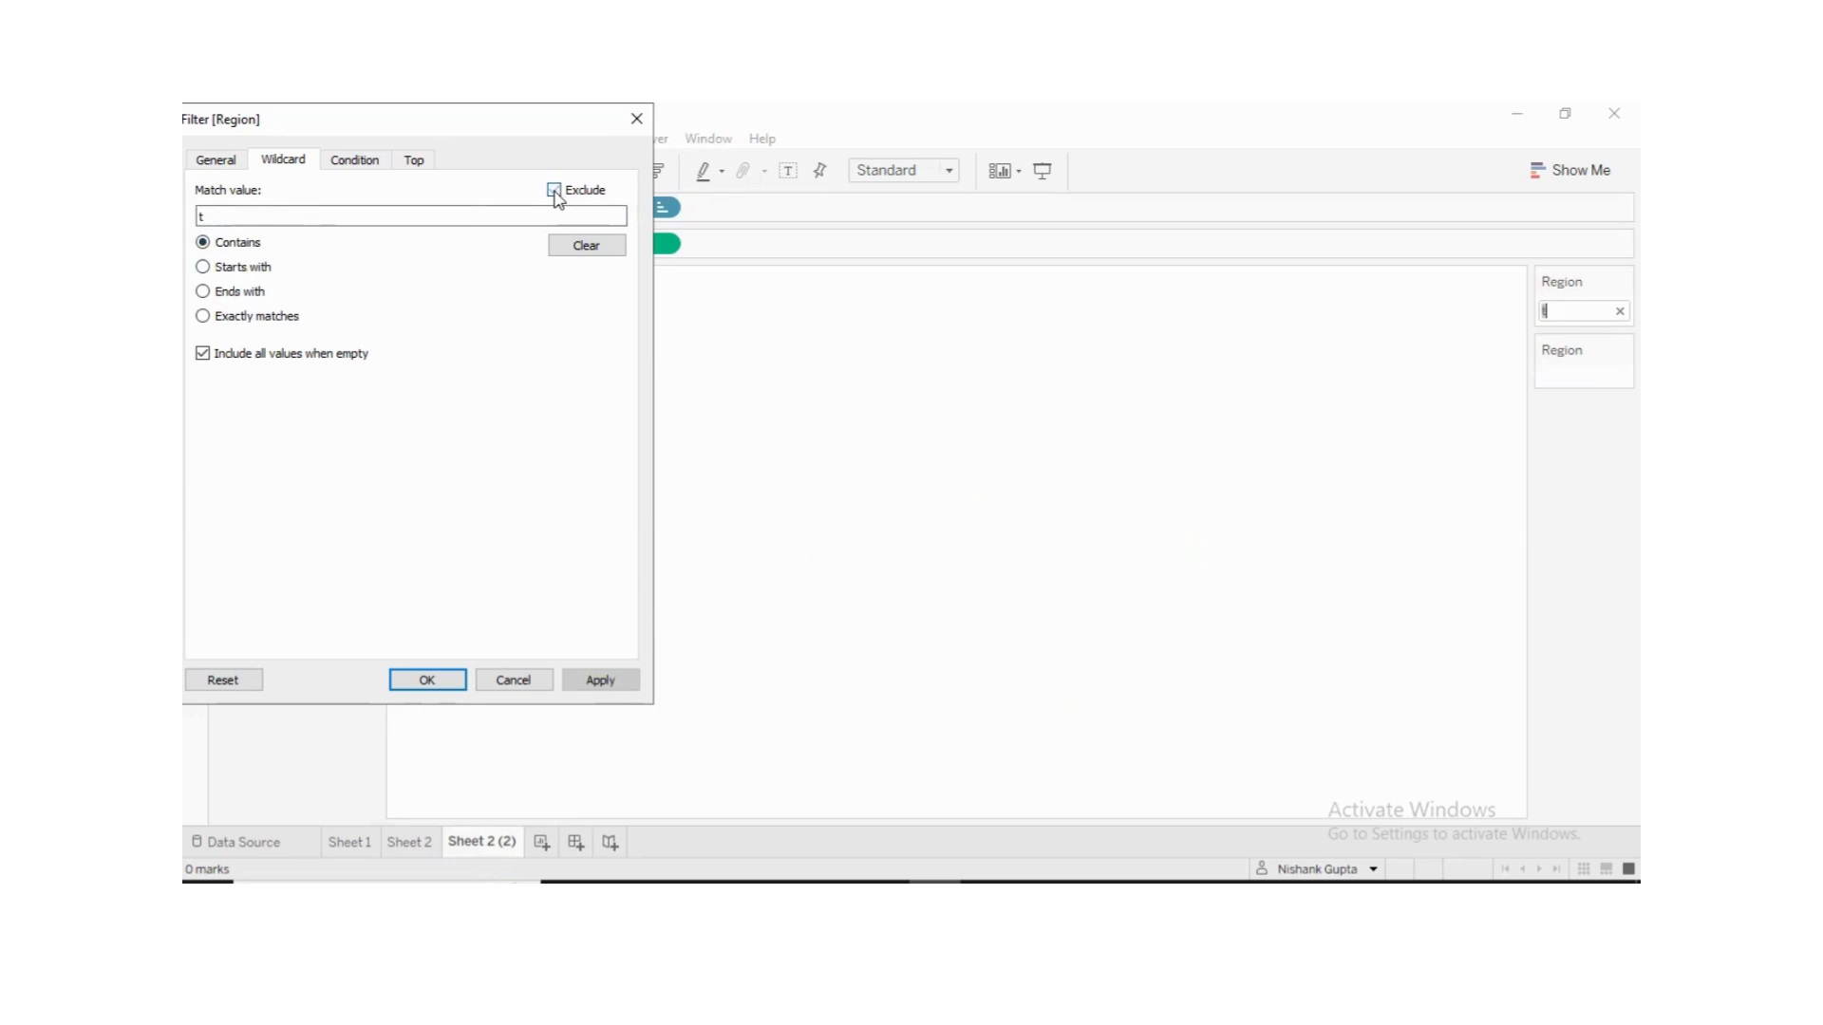
{"action": "left_click", "coordinate": [225, 215]}
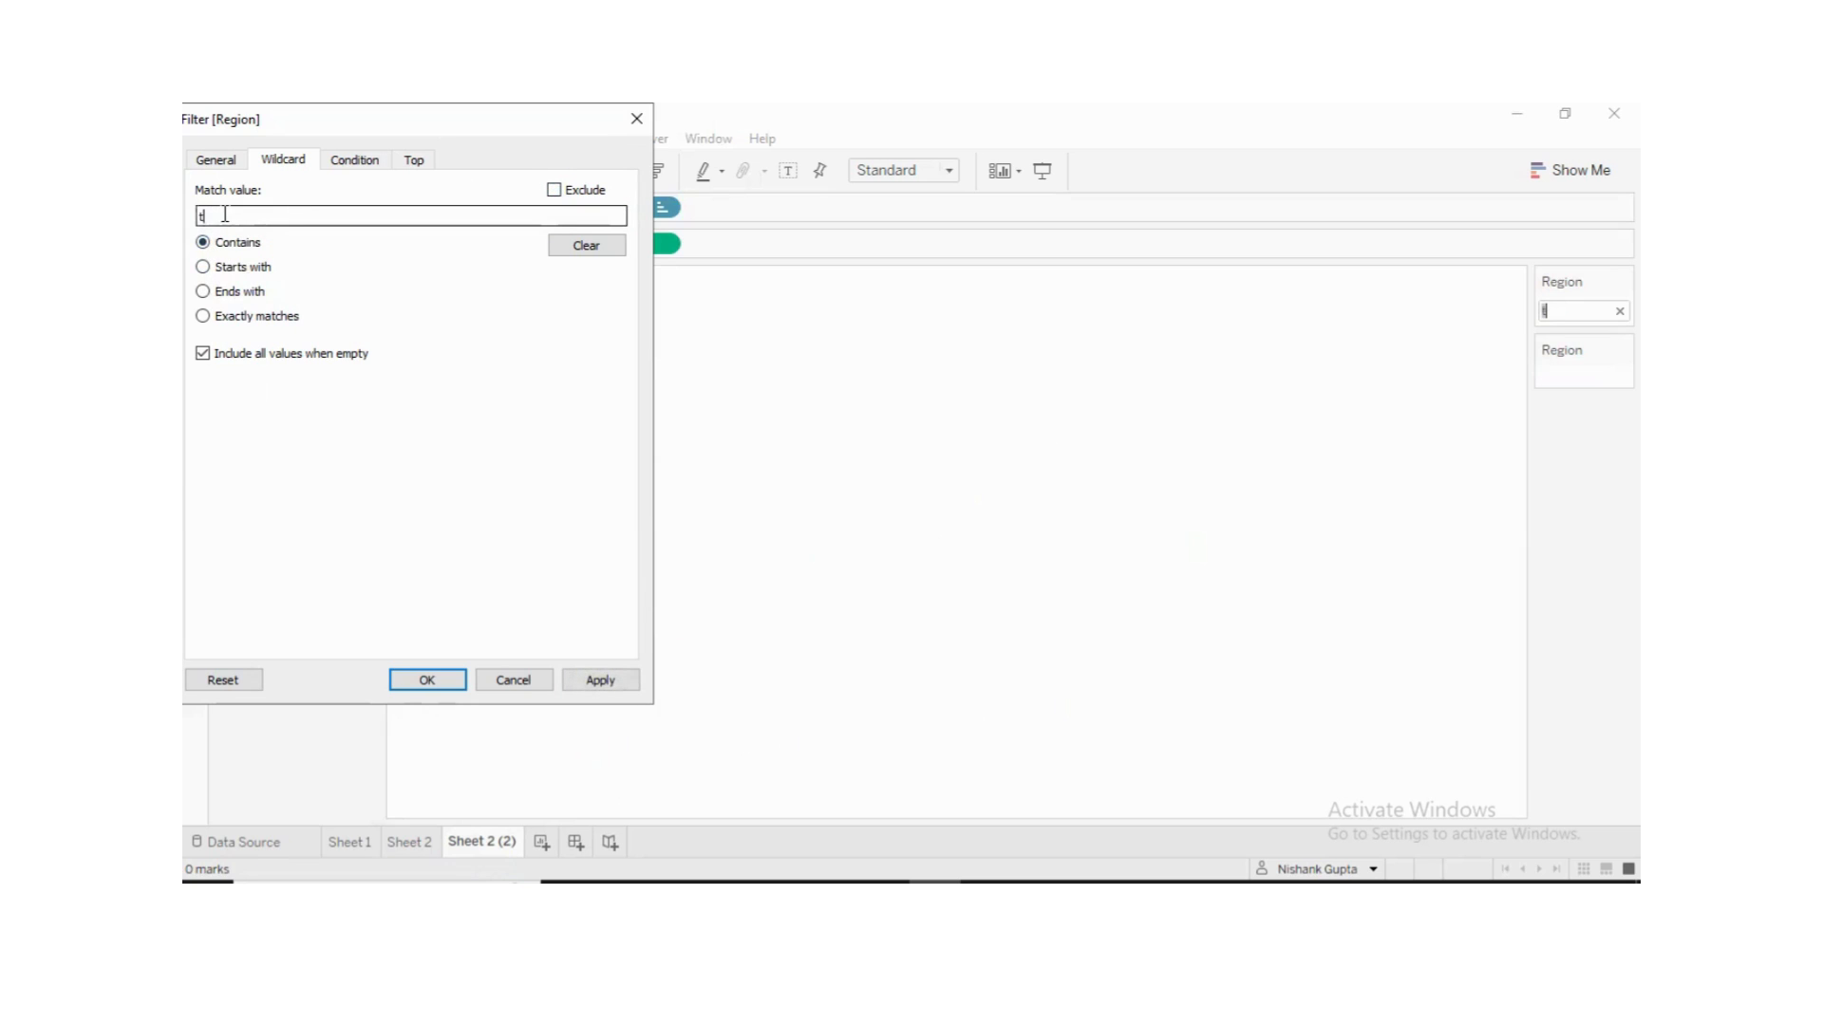
{"action": "left_click", "coordinate": [211, 161]}
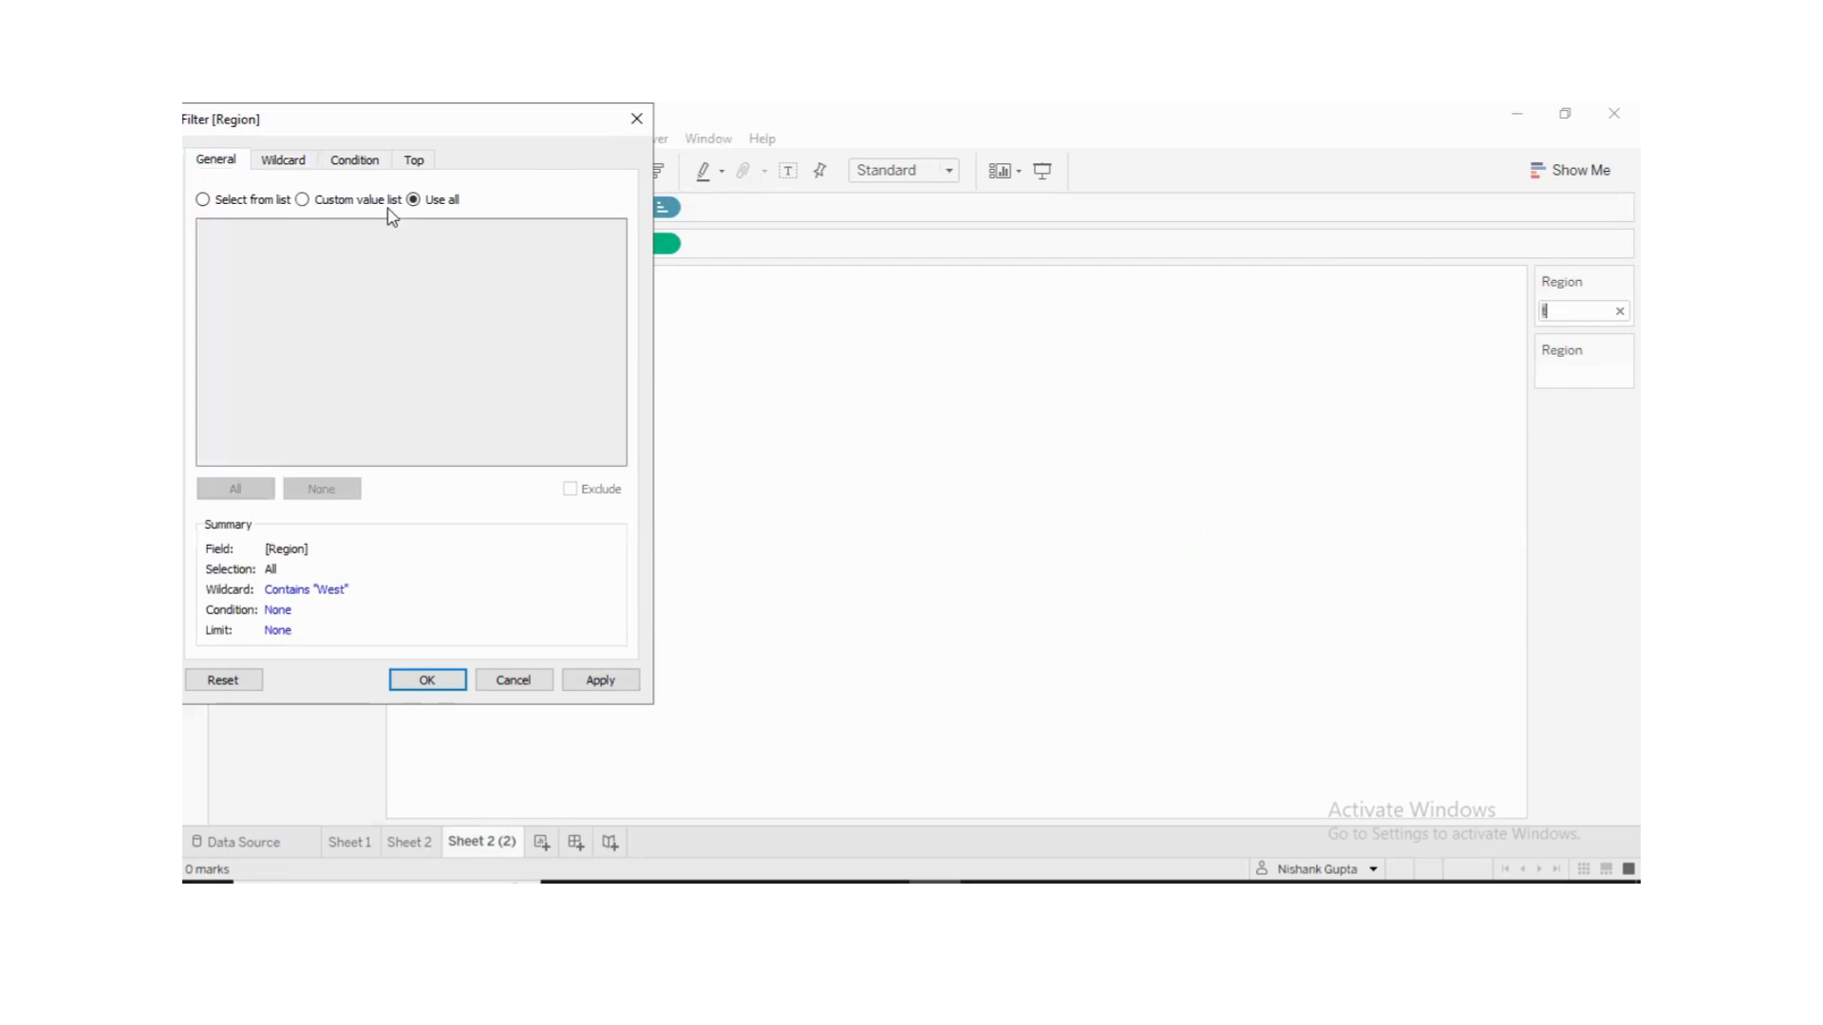
{"action": "left_click", "coordinate": [596, 680]}
{"action": "left_click", "coordinate": [444, 680]}
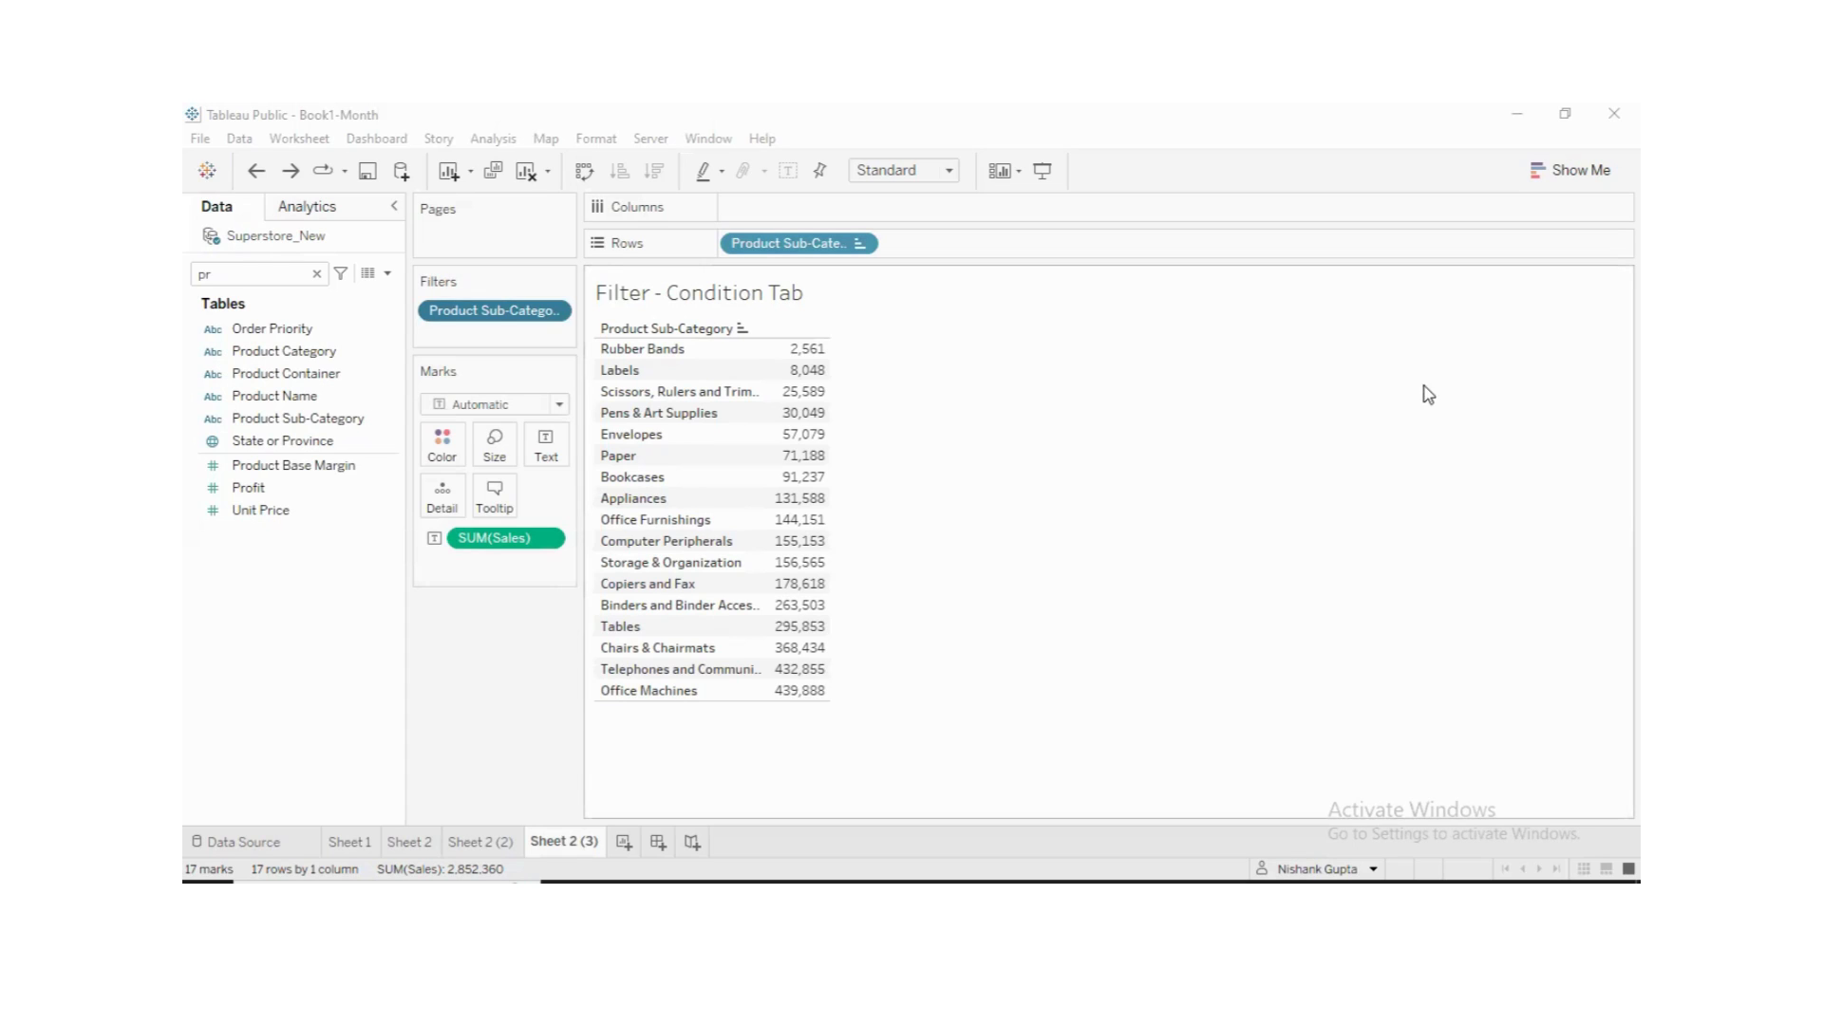
- On the Condition Tab sheet, set the Product Sub-Category filter condition to Sum of Sales > 10,000 and apply it
{"action": "left_click", "coordinate": [554, 313]}
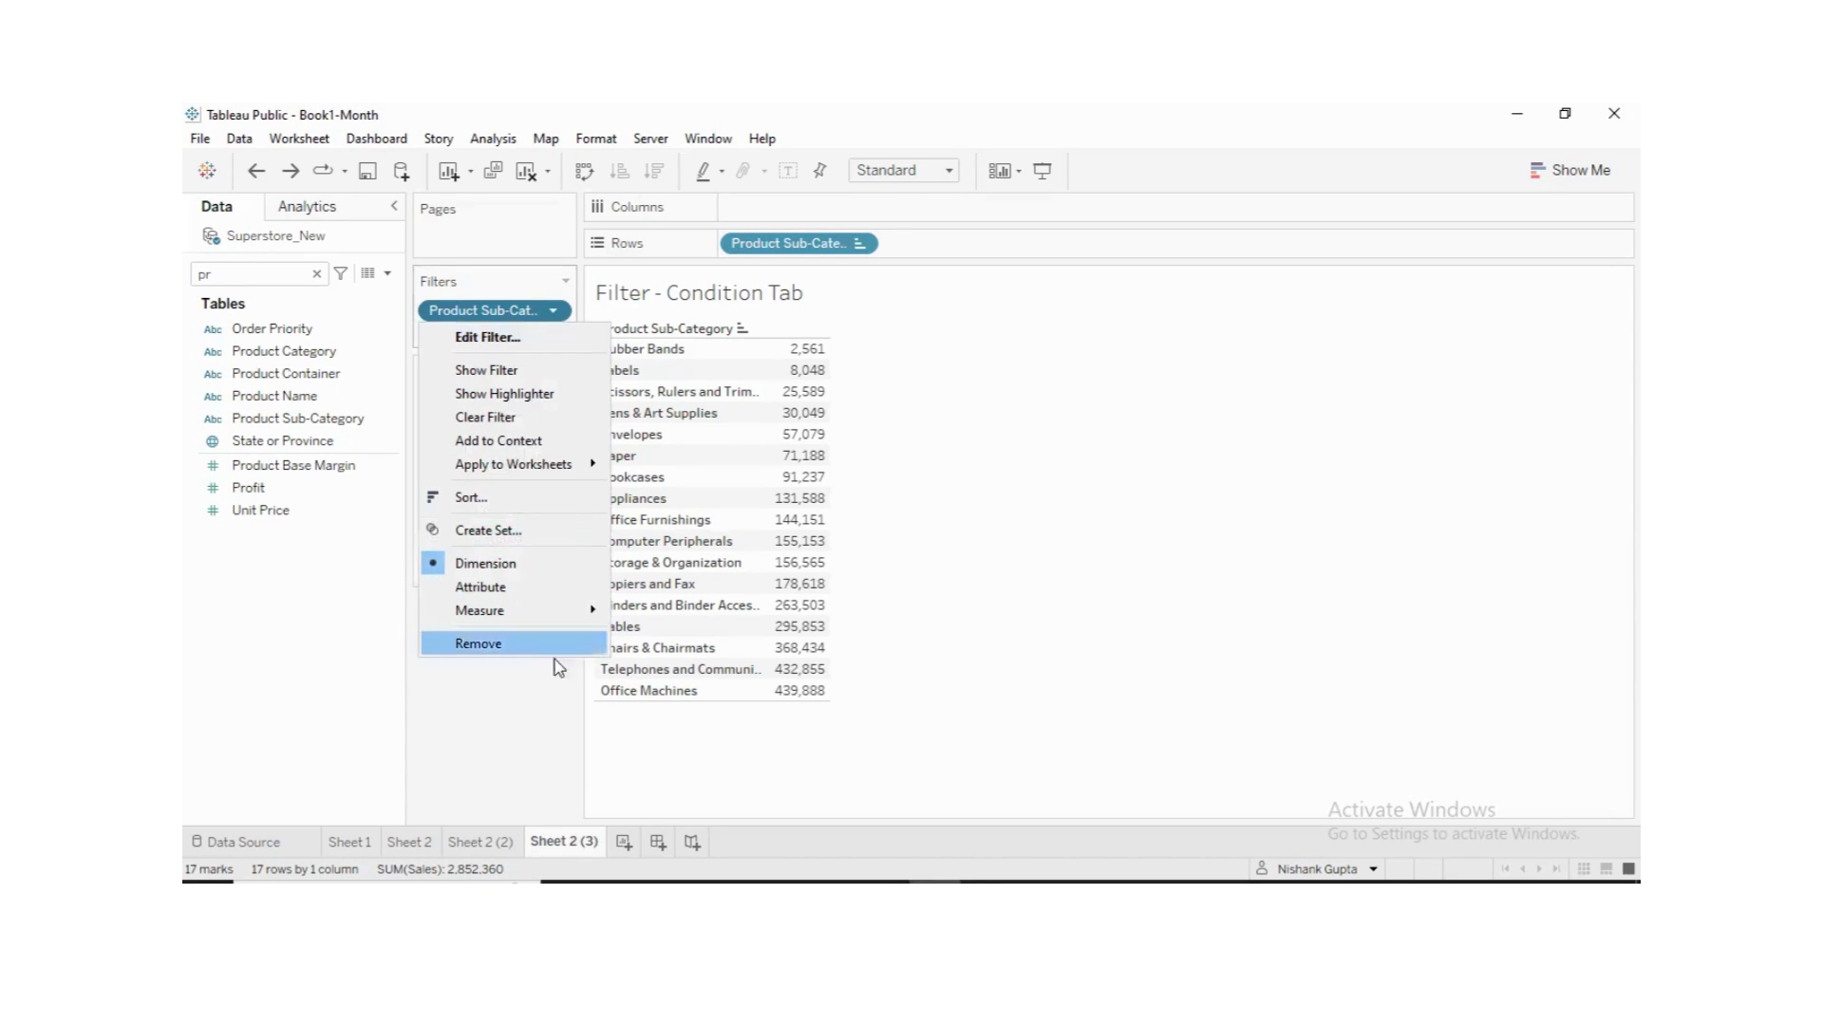
{"action": "left_click", "coordinate": [492, 742]}
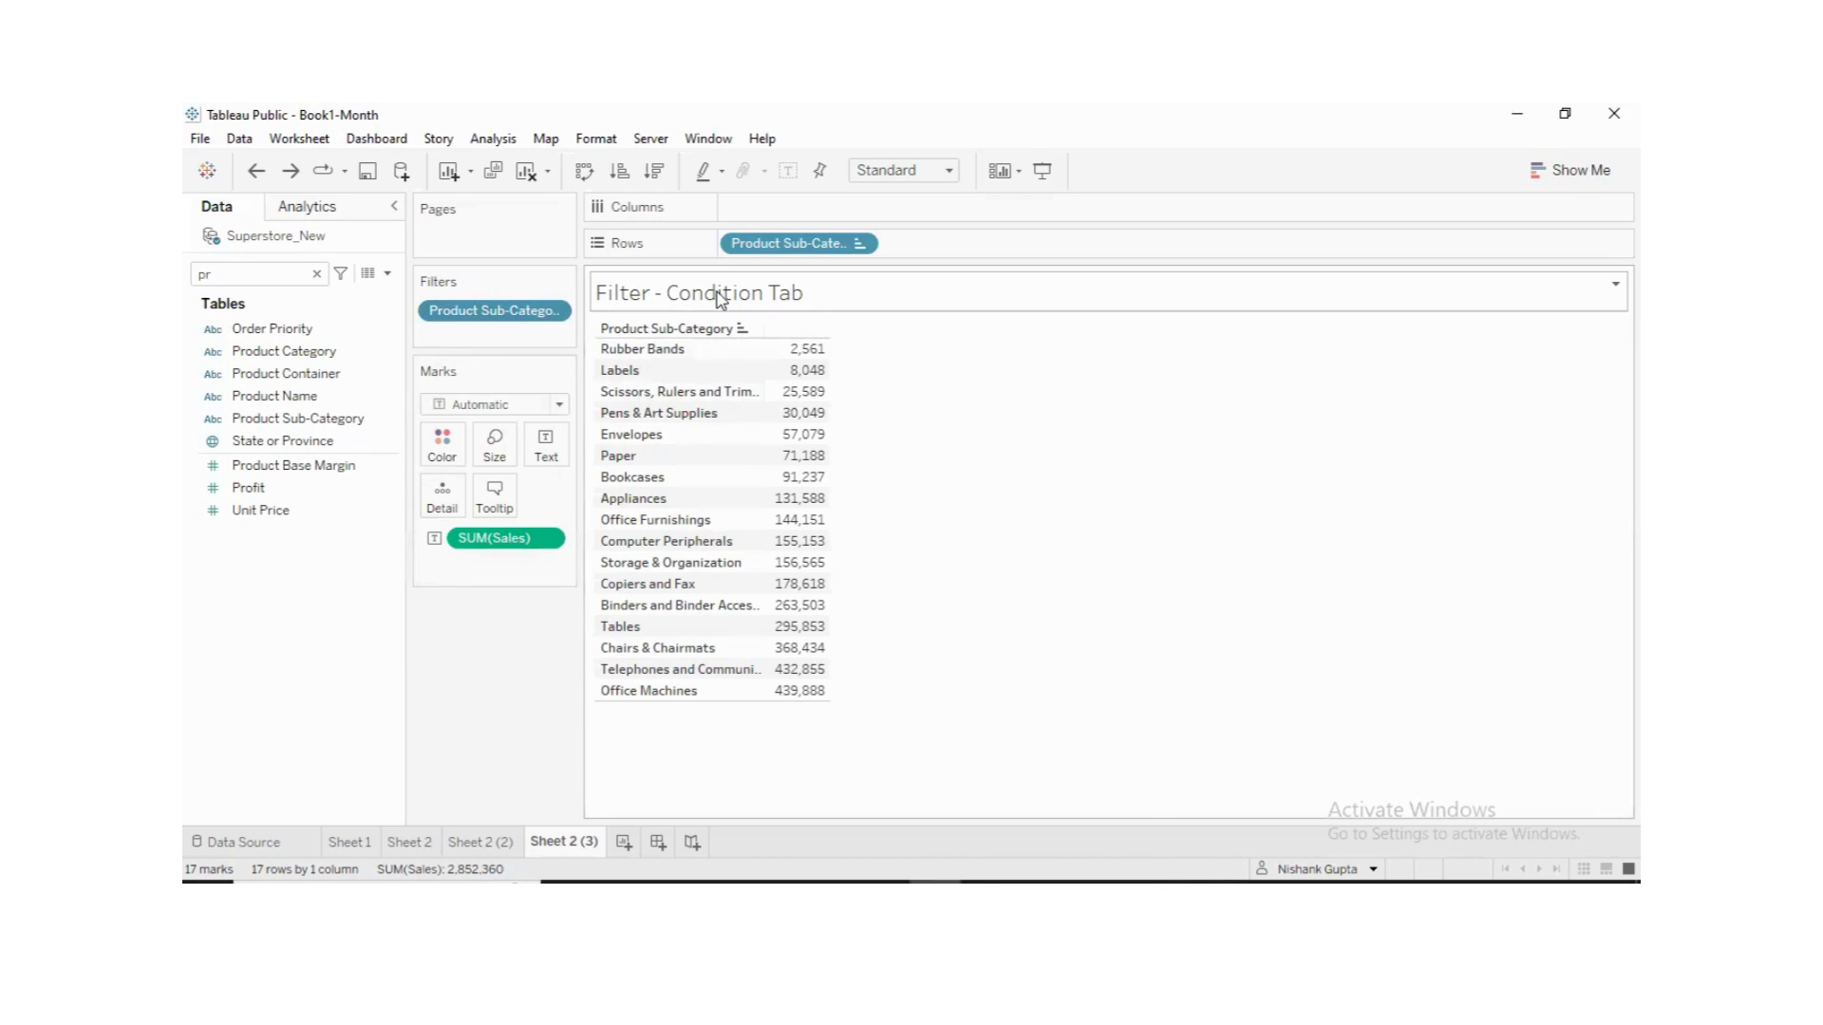
{"action": "left_click", "coordinate": [553, 314]}
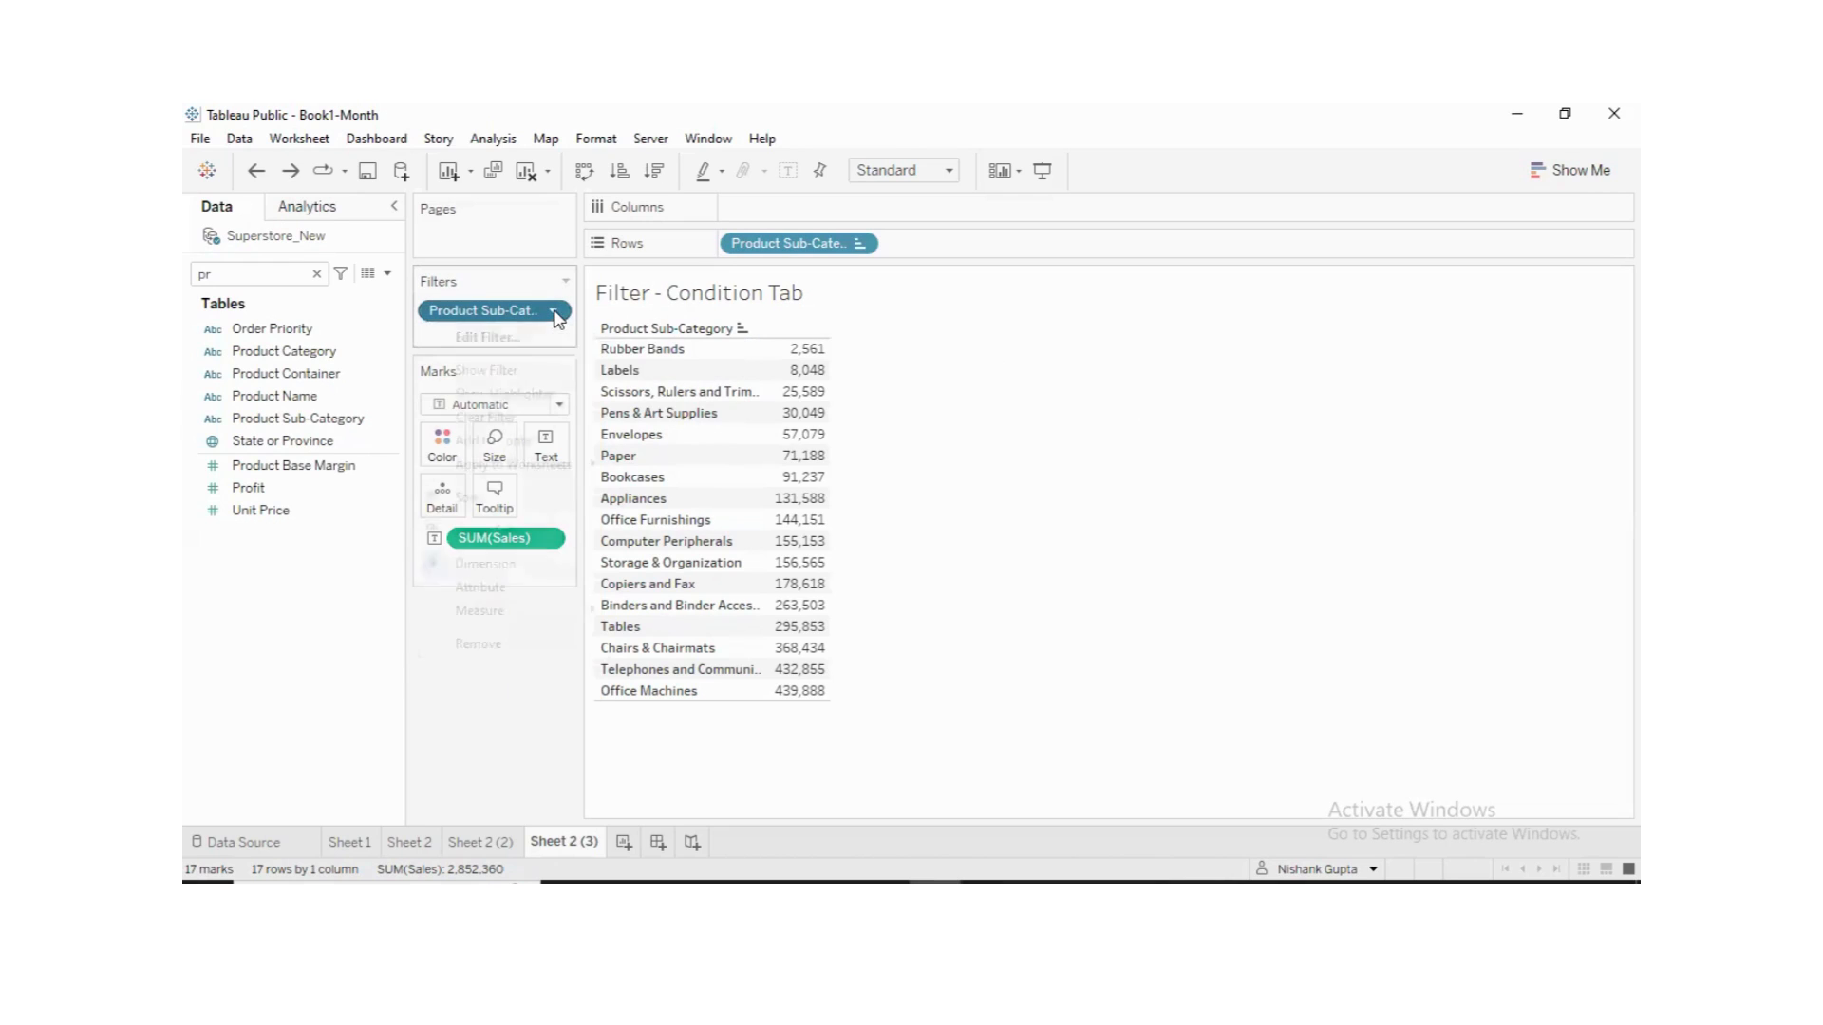
{"action": "left_click", "coordinate": [511, 342]}
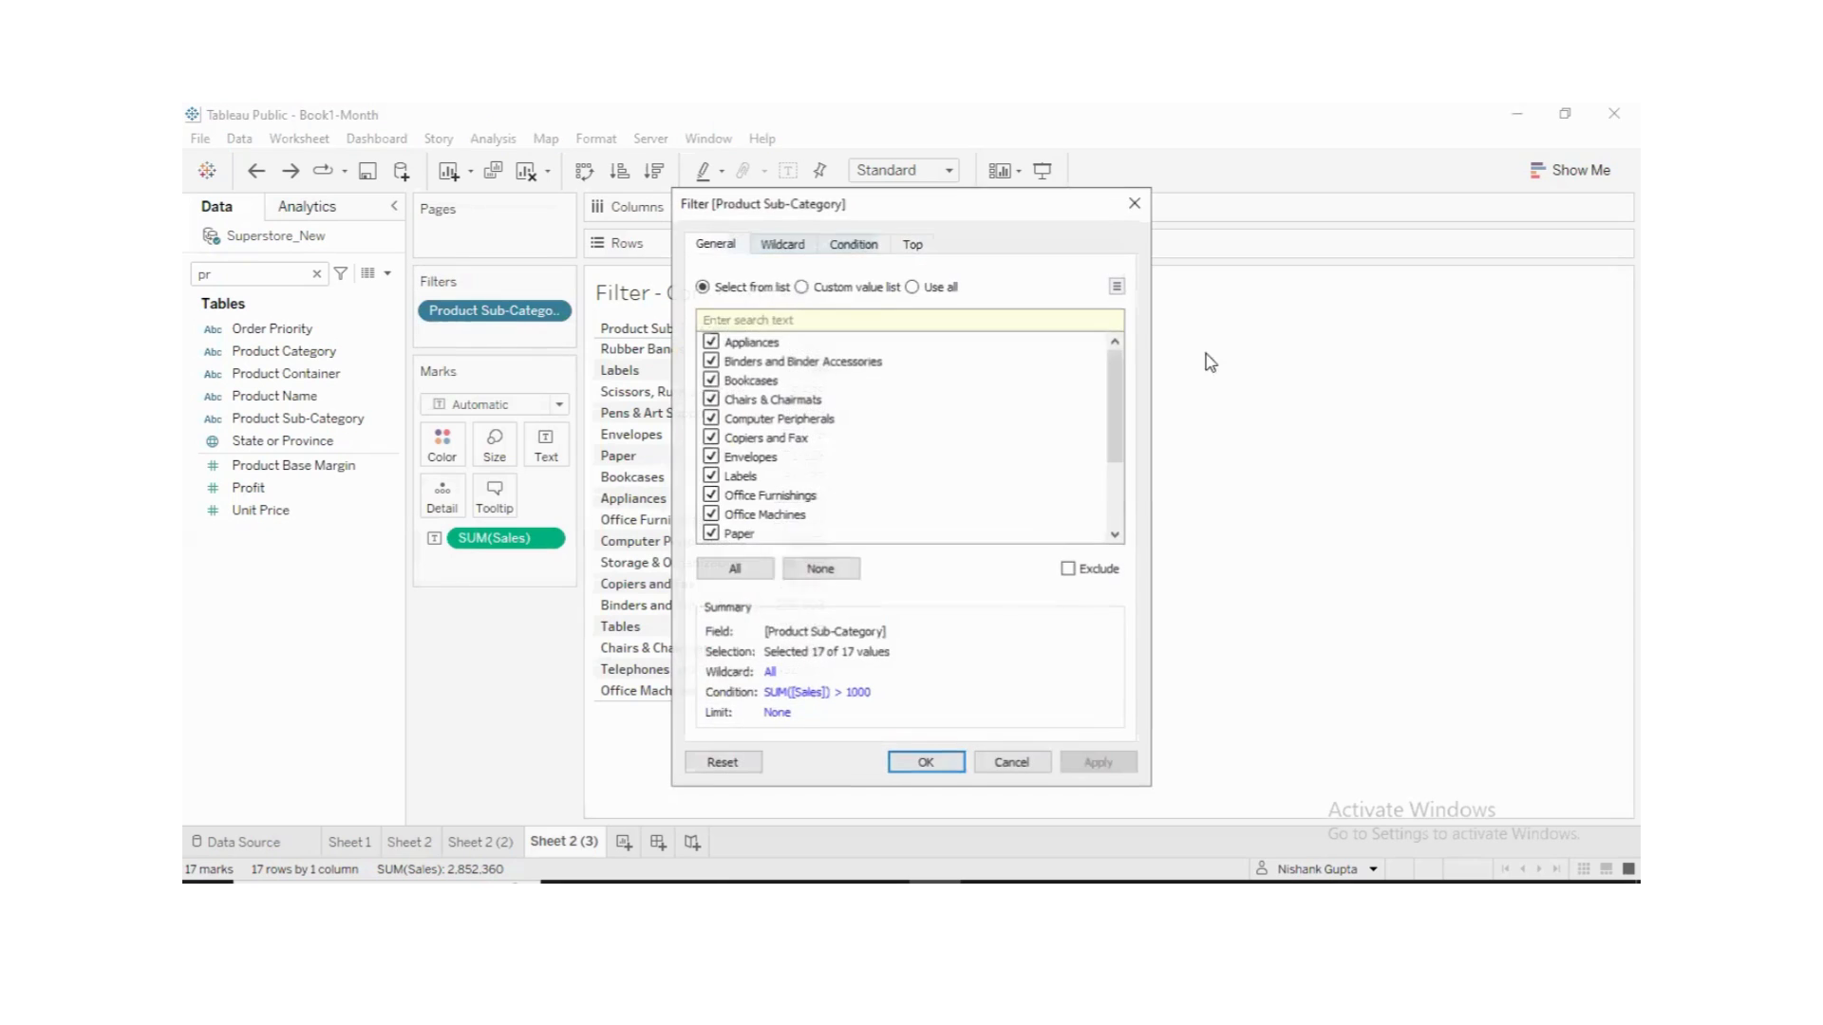
{"action": "left_click", "coordinate": [835, 245]}
{"action": "left_click_drag", "start_coordinate": [937, 210], "coordinate": [1254, 212]}
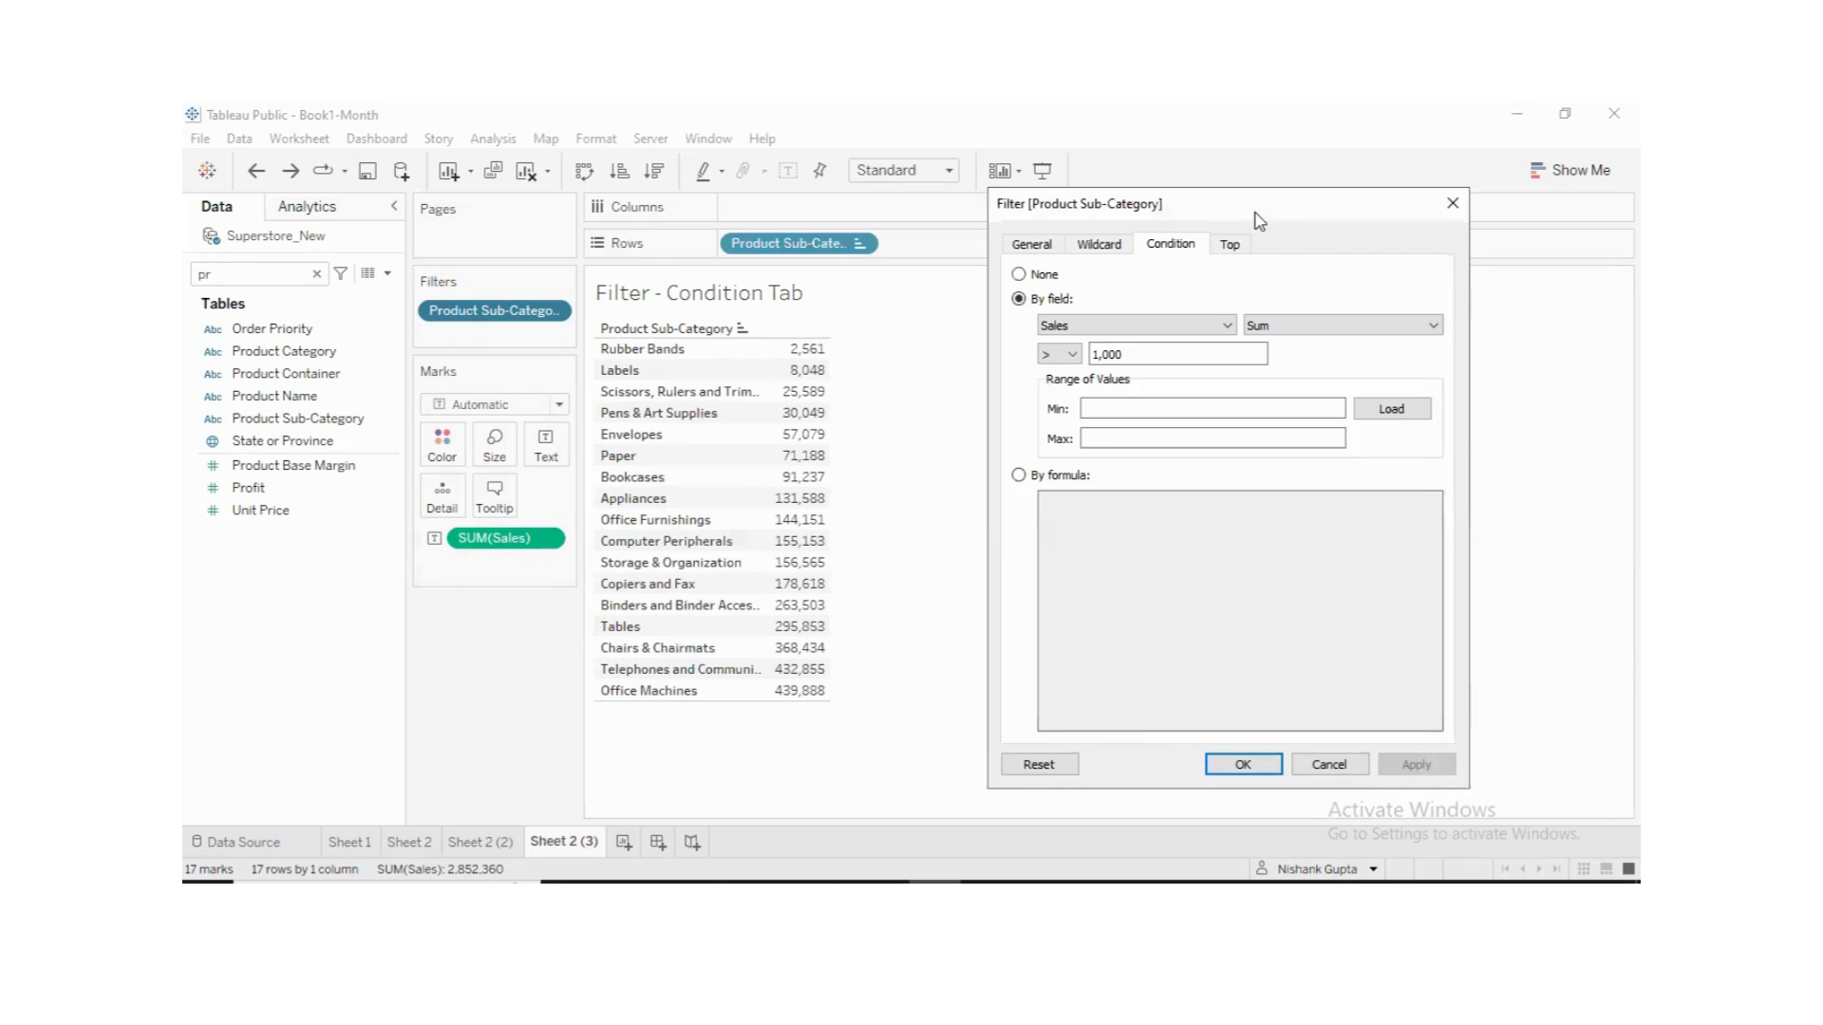
{"action": "left_click", "coordinate": [1019, 274]}
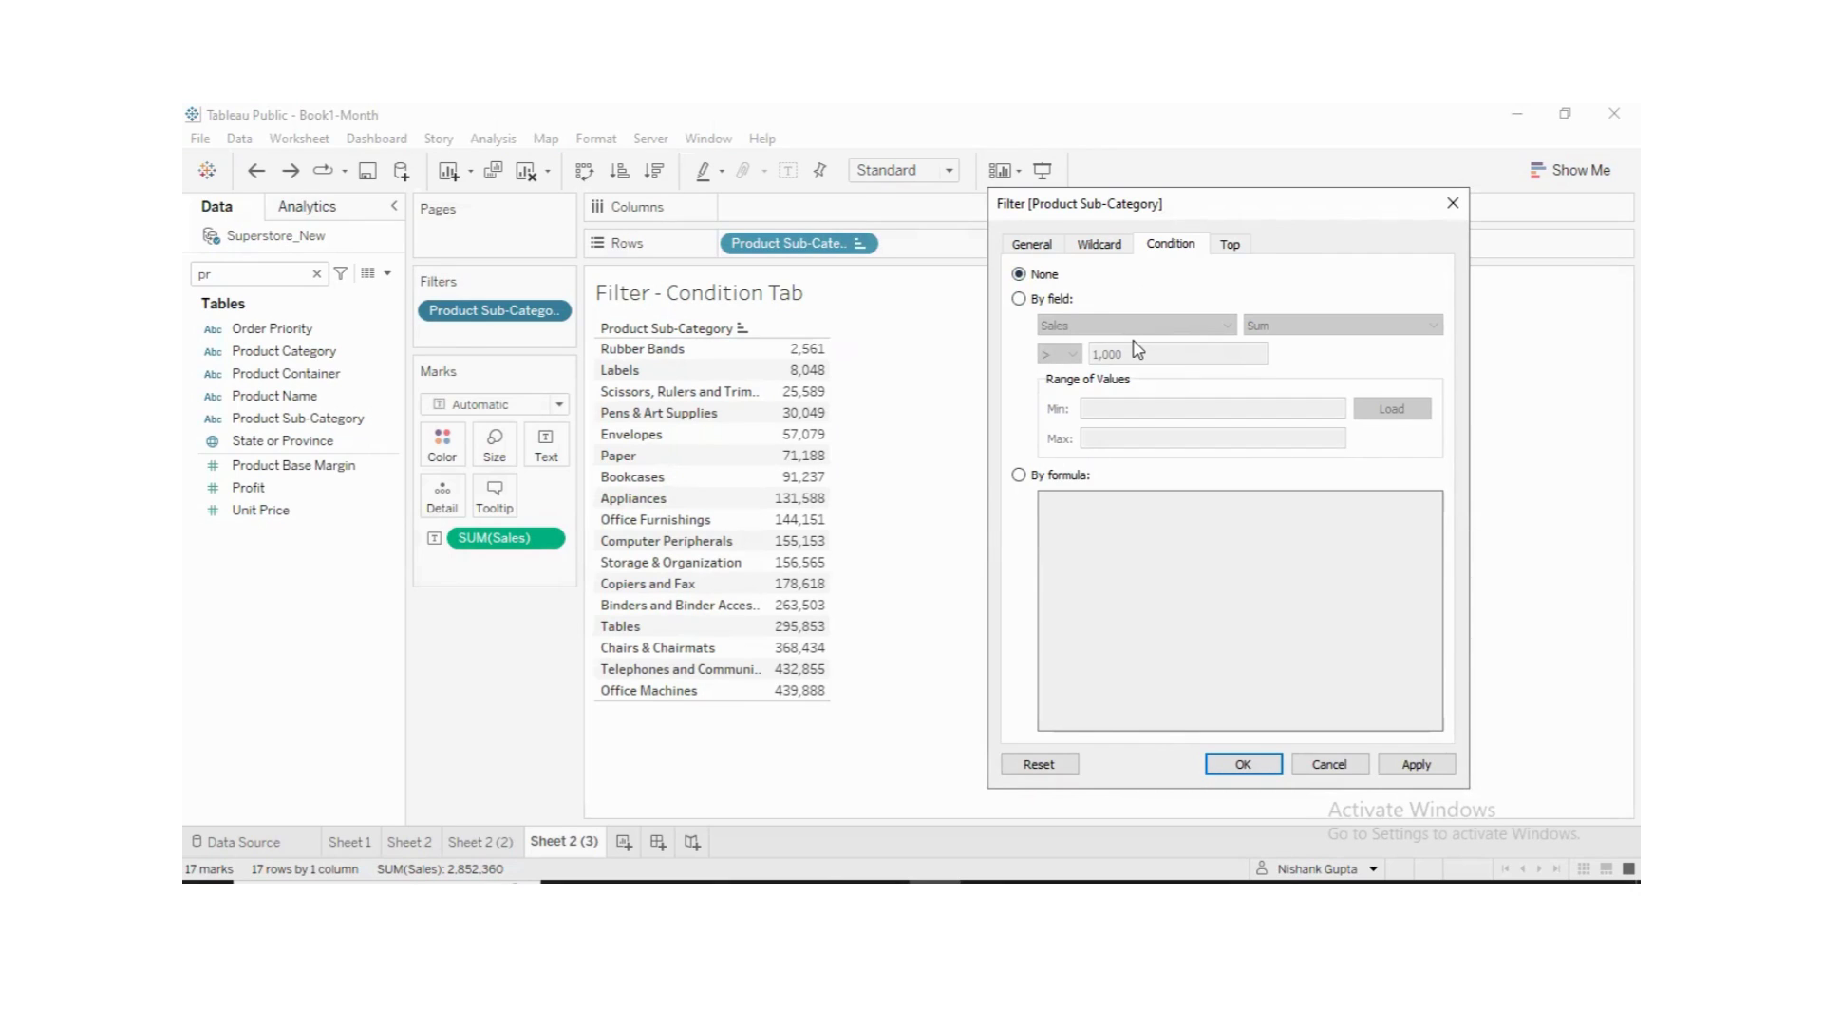
{"action": "left_click", "coordinate": [1020, 300]}
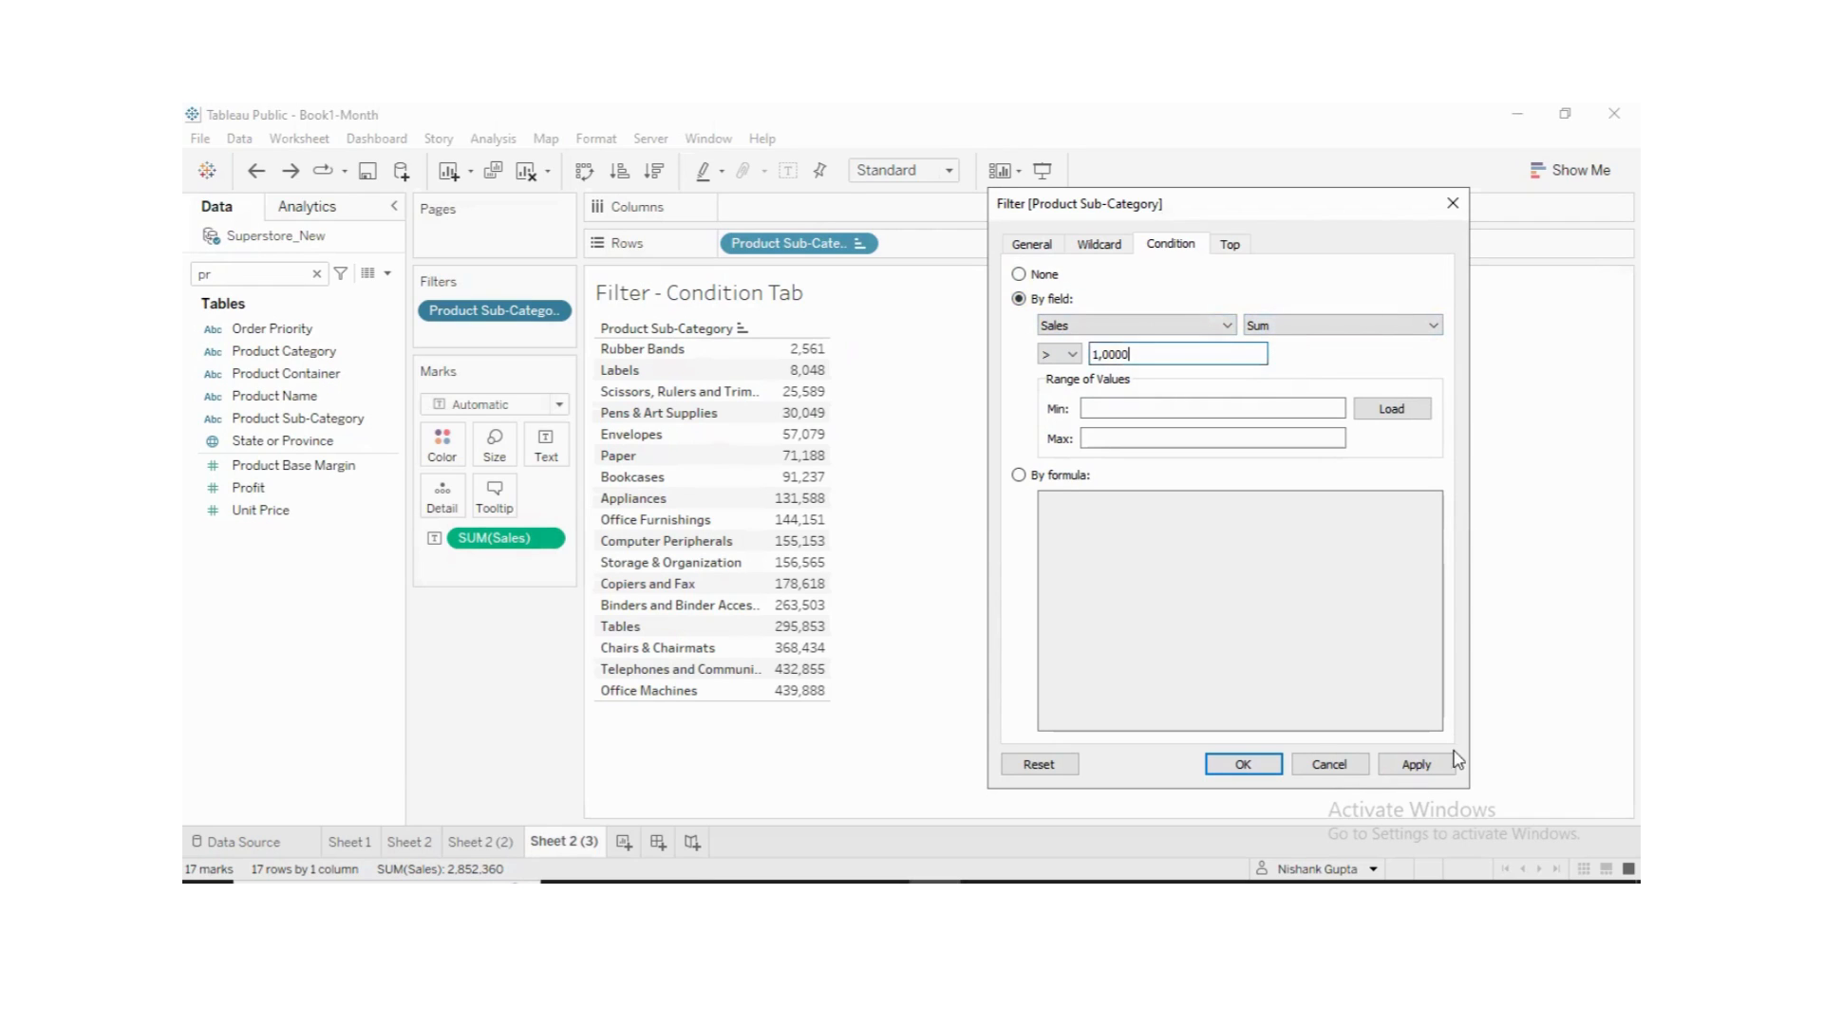
{"action": "left_click", "coordinate": [1074, 356]}
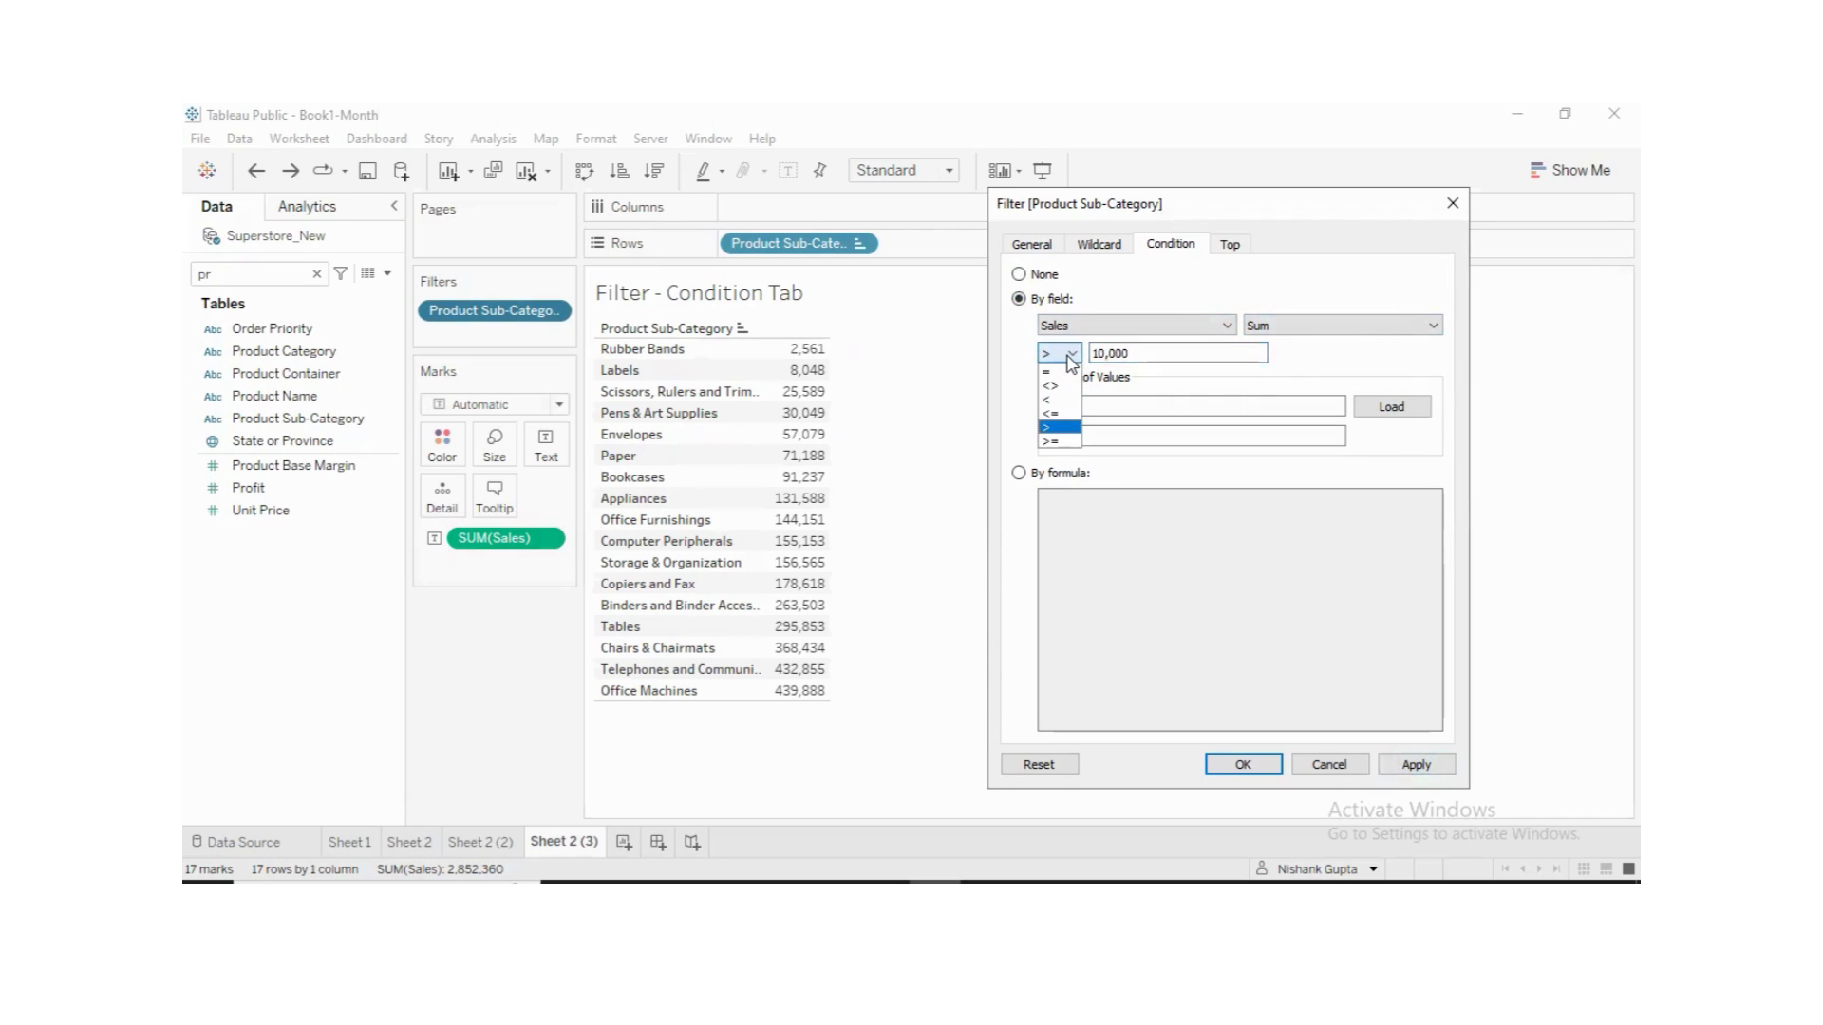
{"action": "left_click", "coordinate": [1069, 358]}
{"action": "left_click", "coordinate": [1415, 765]}
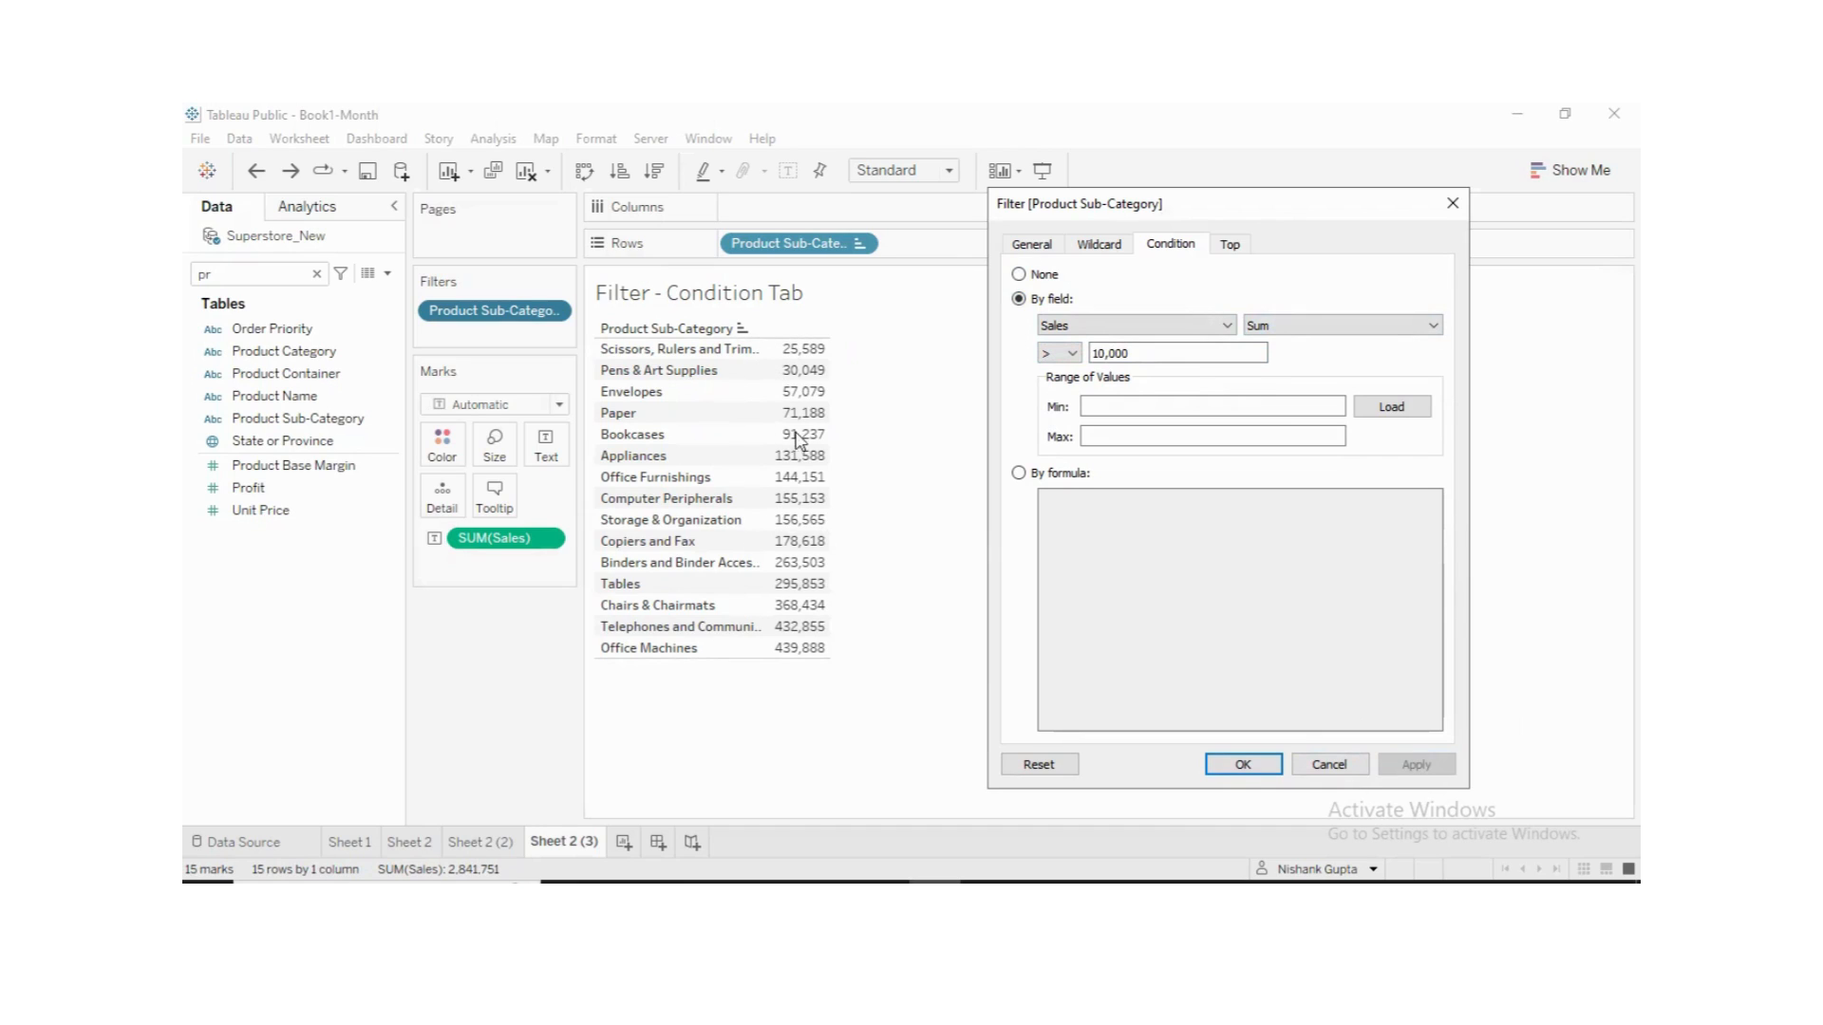
- Apply the 10,000 Sales condition with the operator <, and reapply it with >=
{"action": "left_click", "coordinate": [1097, 358]}
{"action": "left_click", "coordinate": [1058, 353]}
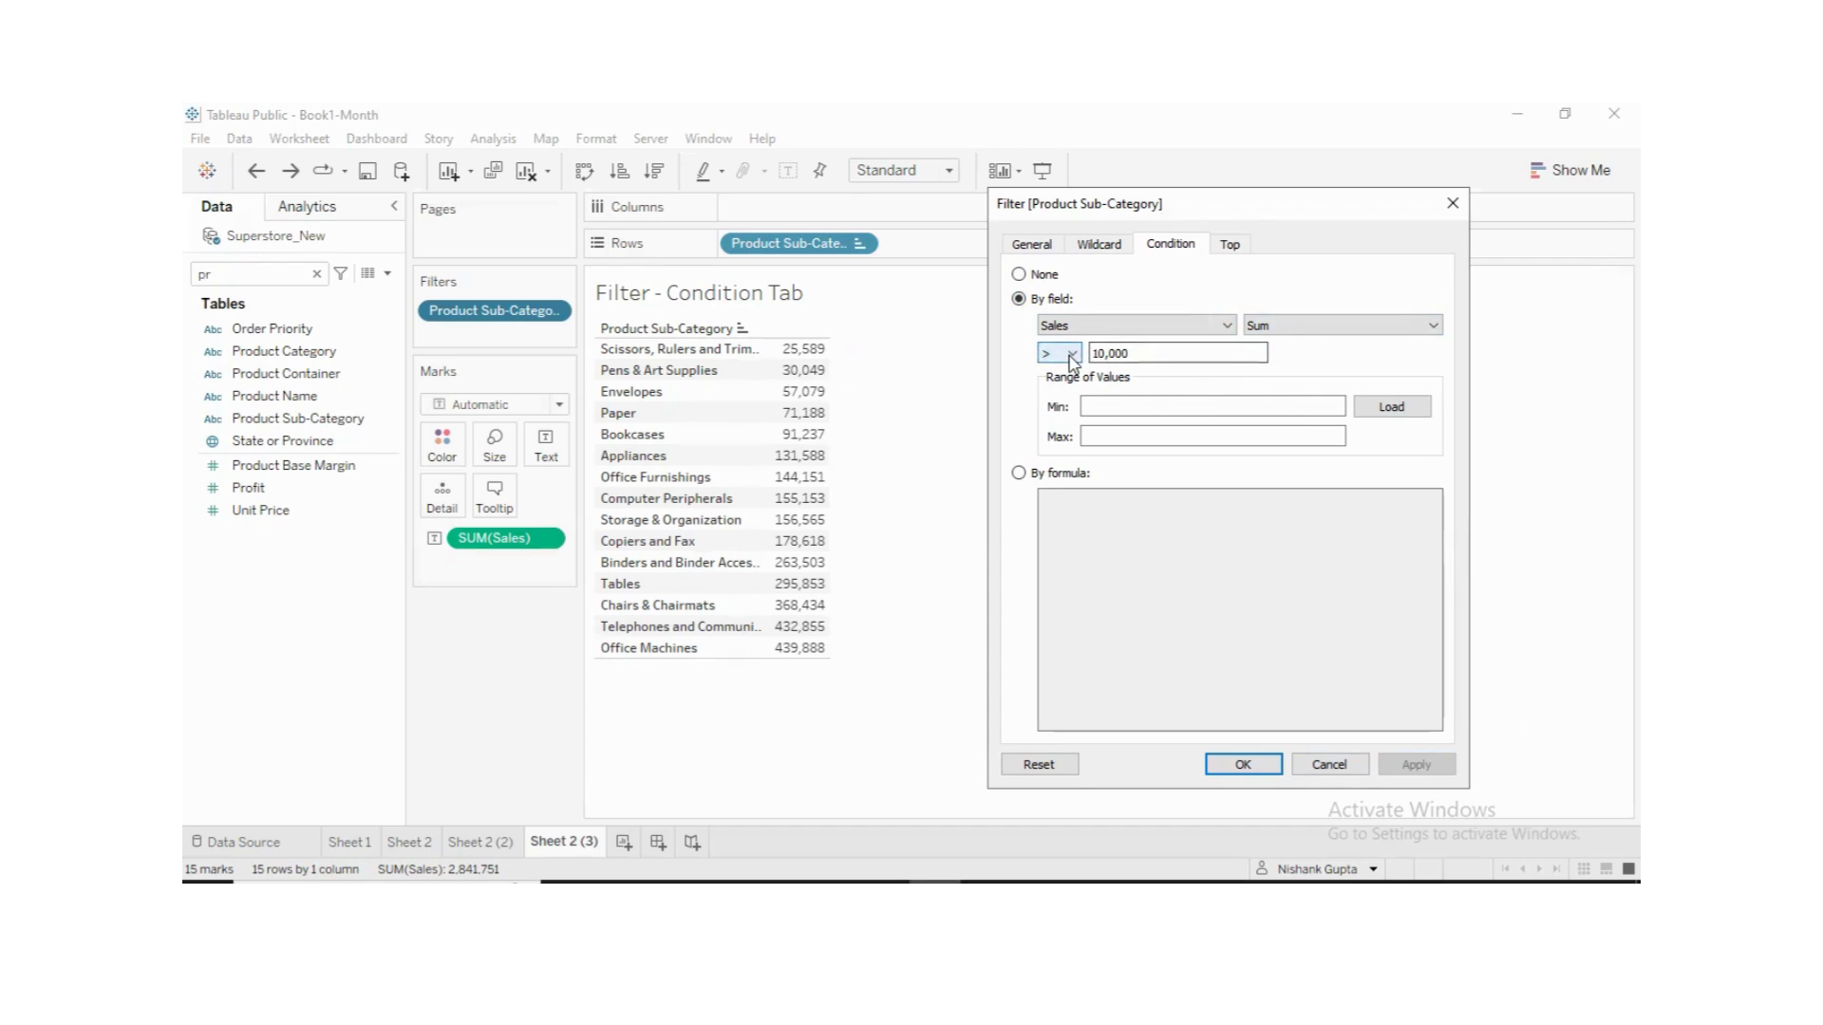
{"action": "left_click", "coordinate": [1056, 408]}
{"action": "left_click", "coordinate": [1416, 764]}
{"action": "left_click", "coordinate": [1058, 355]}
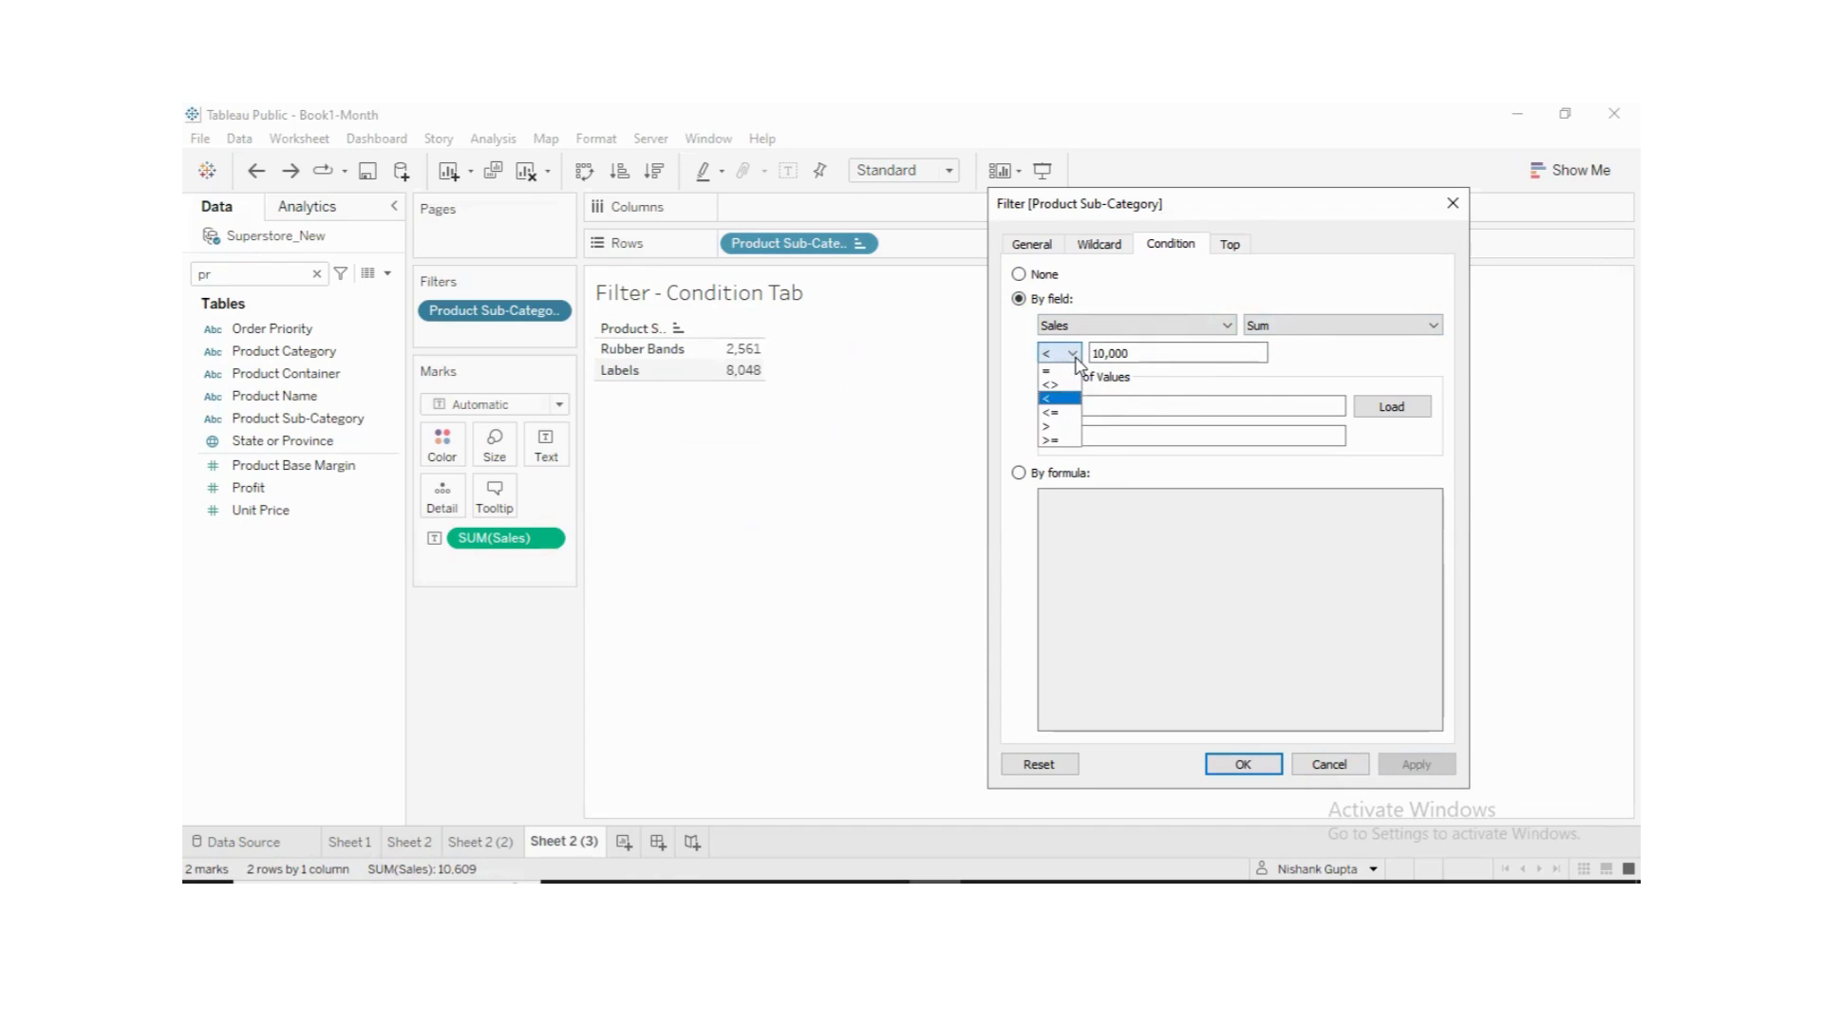
{"action": "left_click", "coordinate": [1058, 442]}
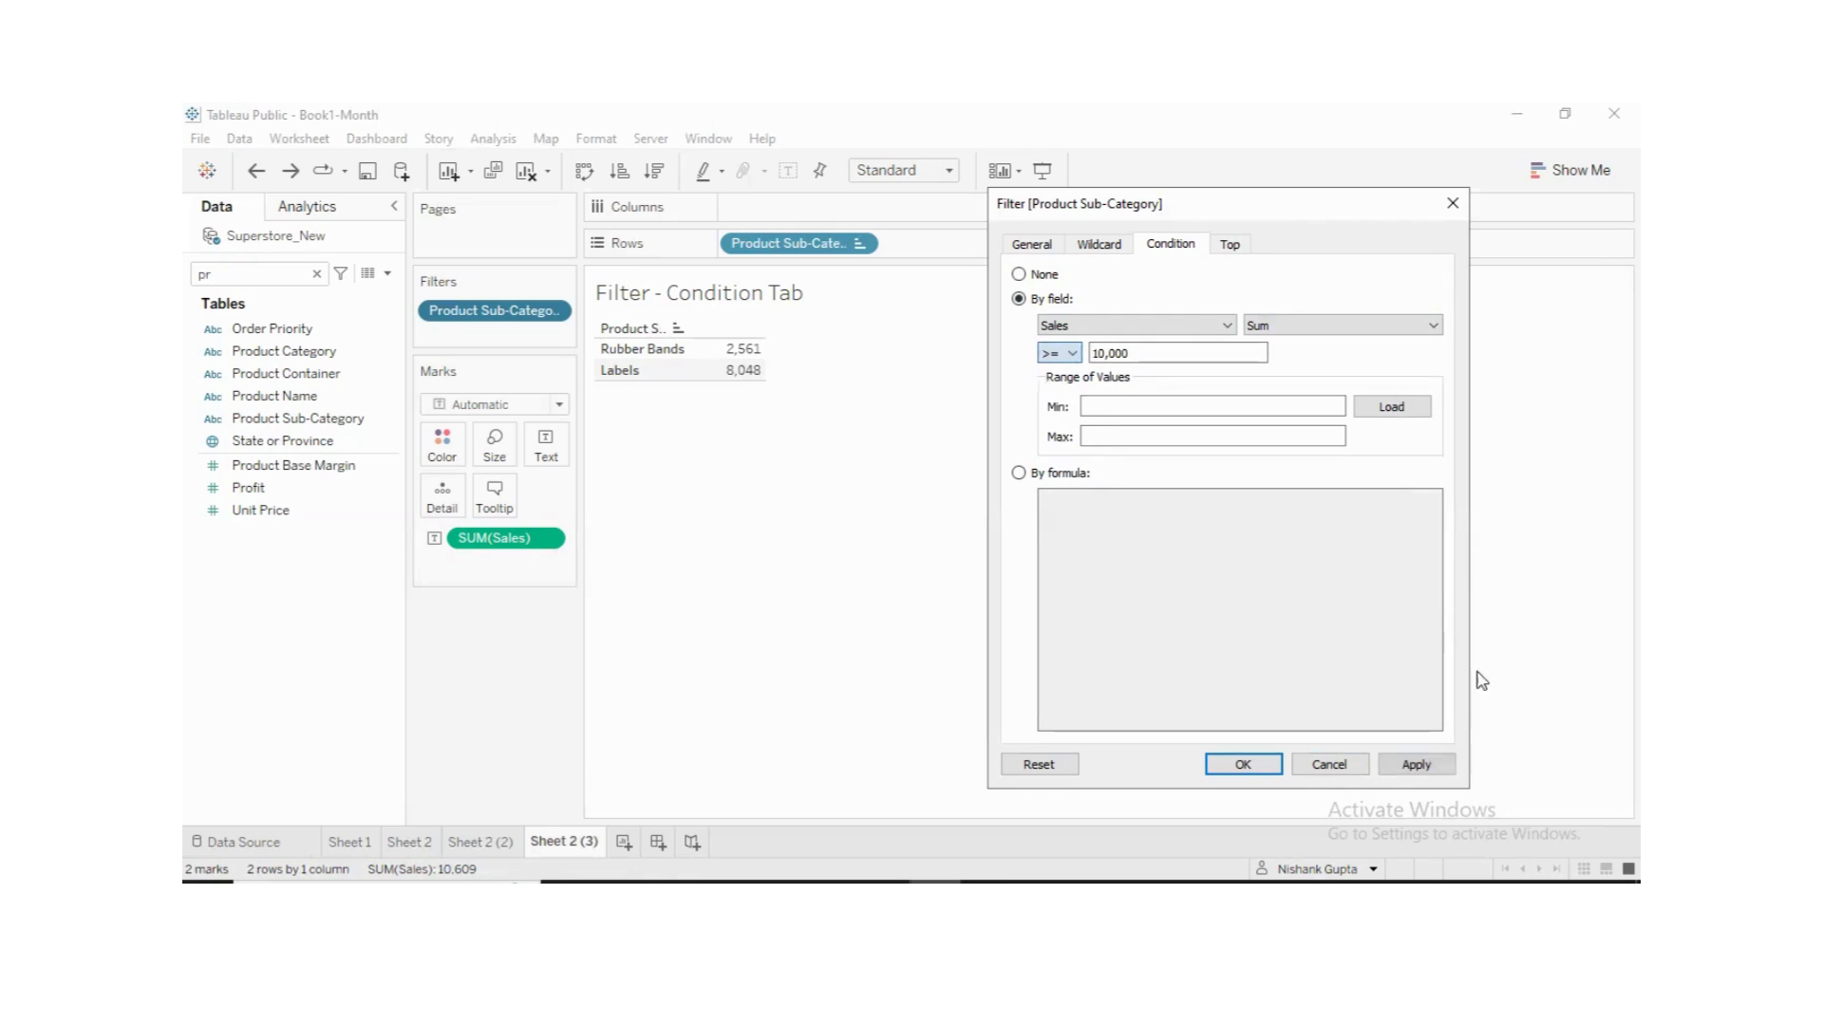
{"action": "left_click", "coordinate": [1416, 764]}
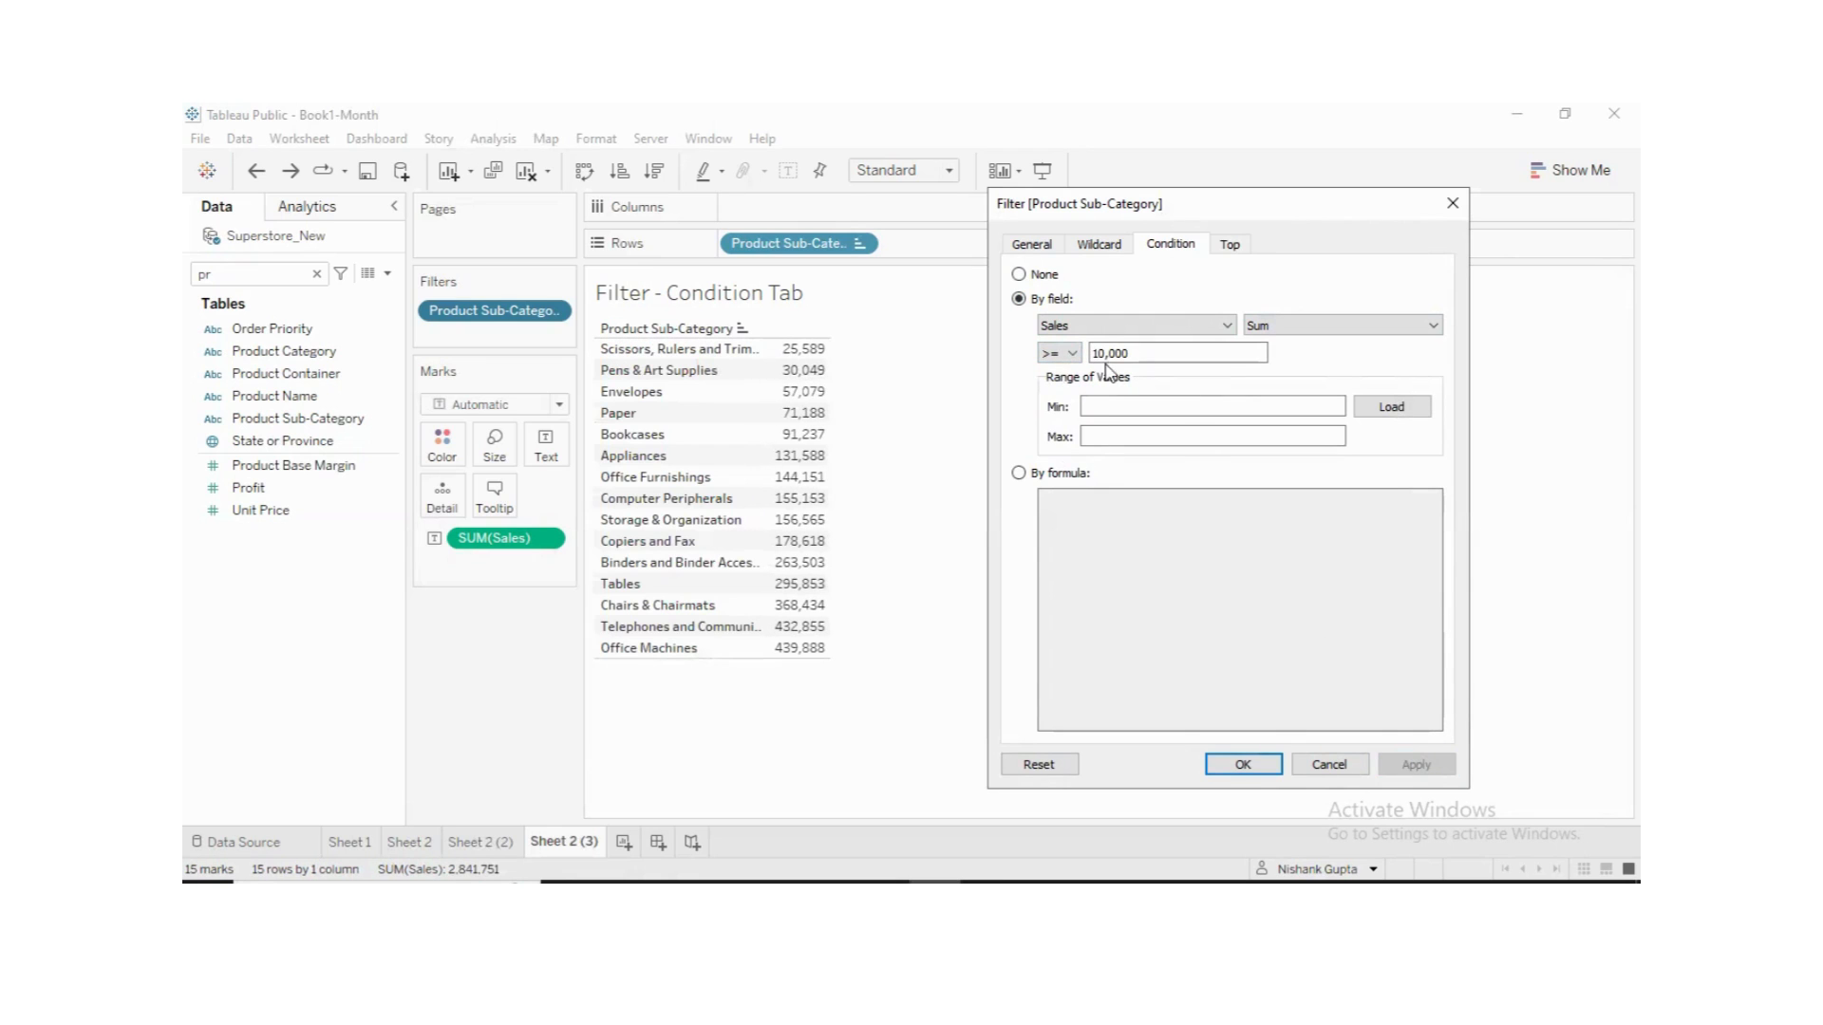
- Review the comparison operators and load the range of values for the Sum of Sales condition
{"action": "left_click", "coordinate": [1072, 355]}
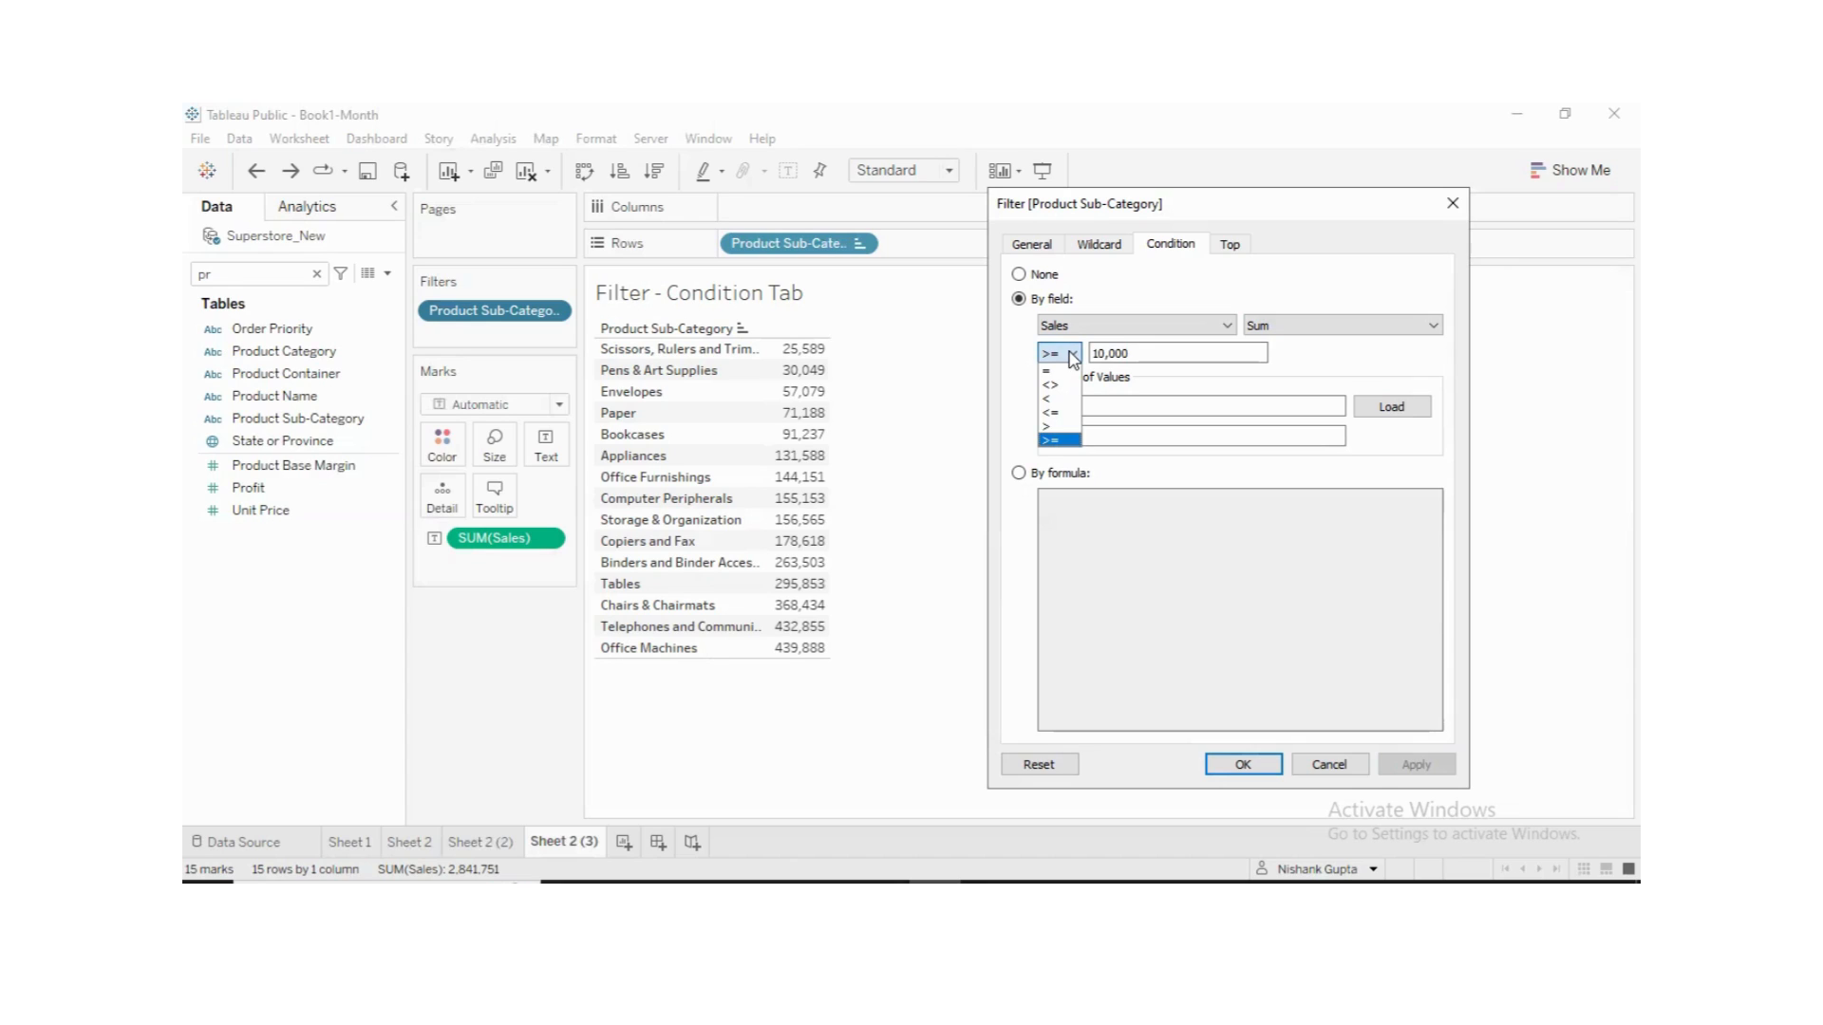
{"action": "left_click", "coordinate": [1287, 358]}
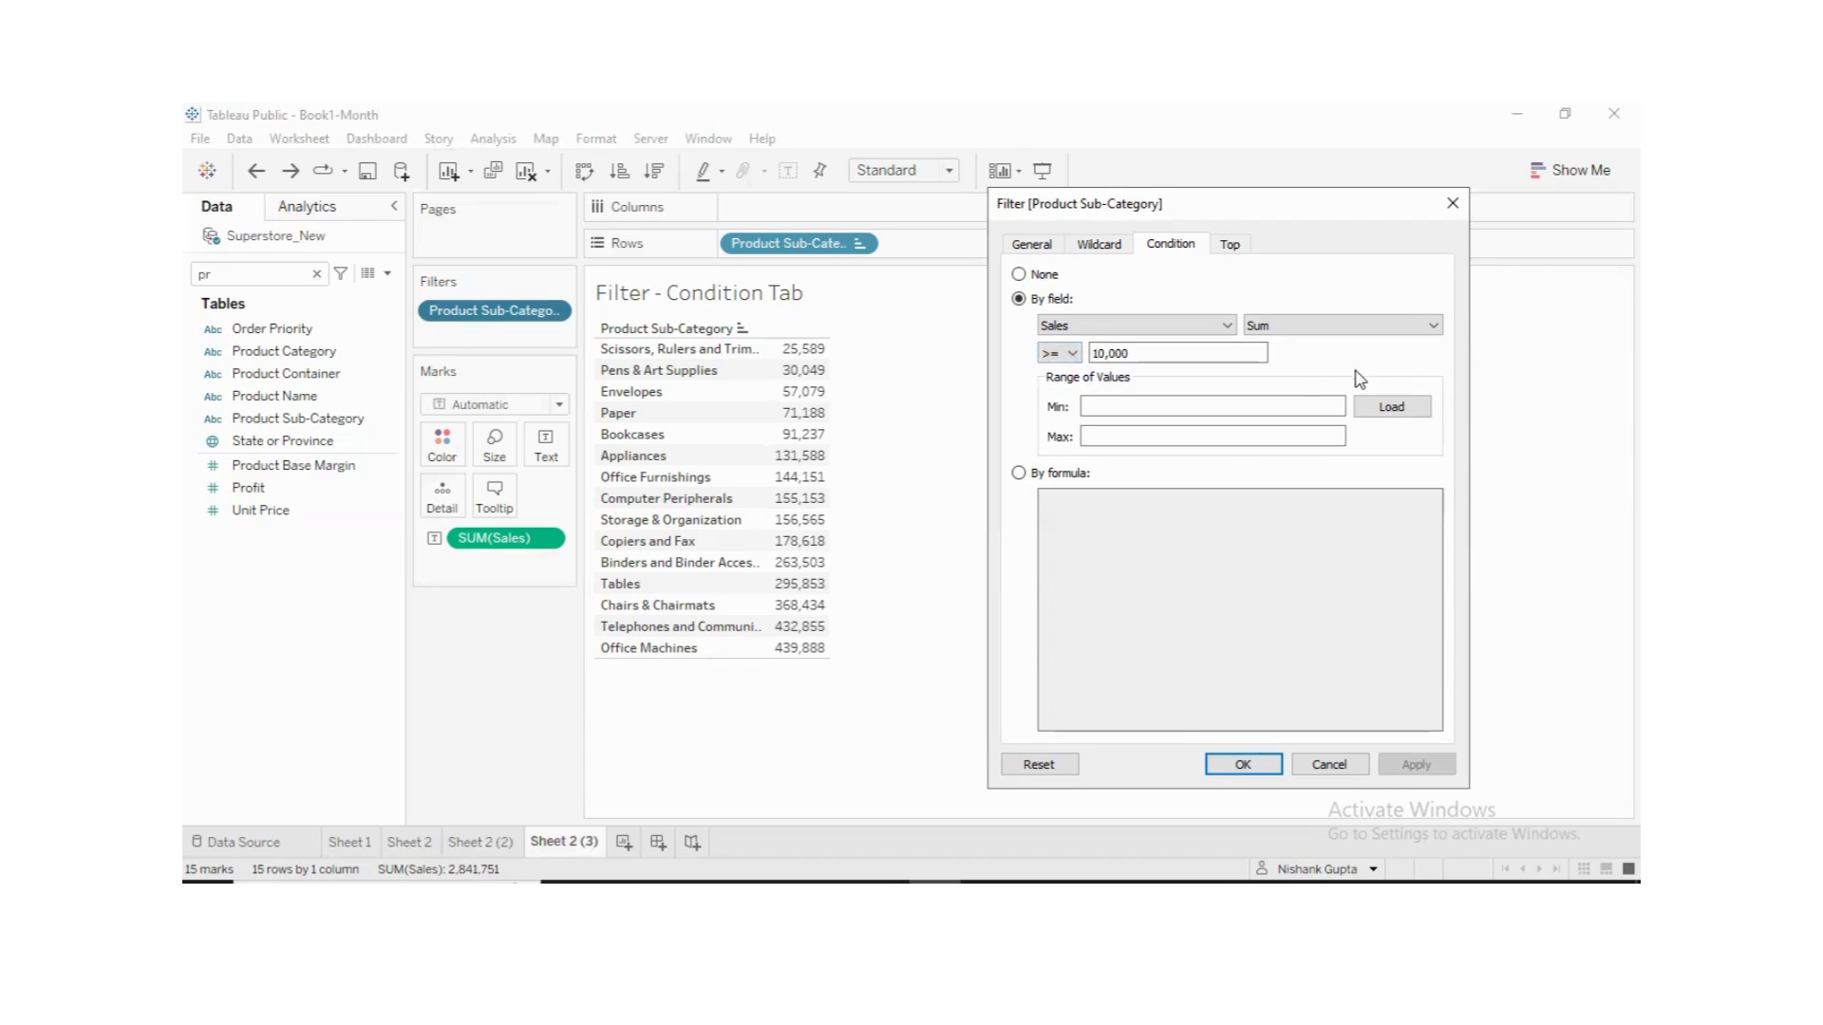
{"action": "left_click", "coordinate": [1389, 409]}
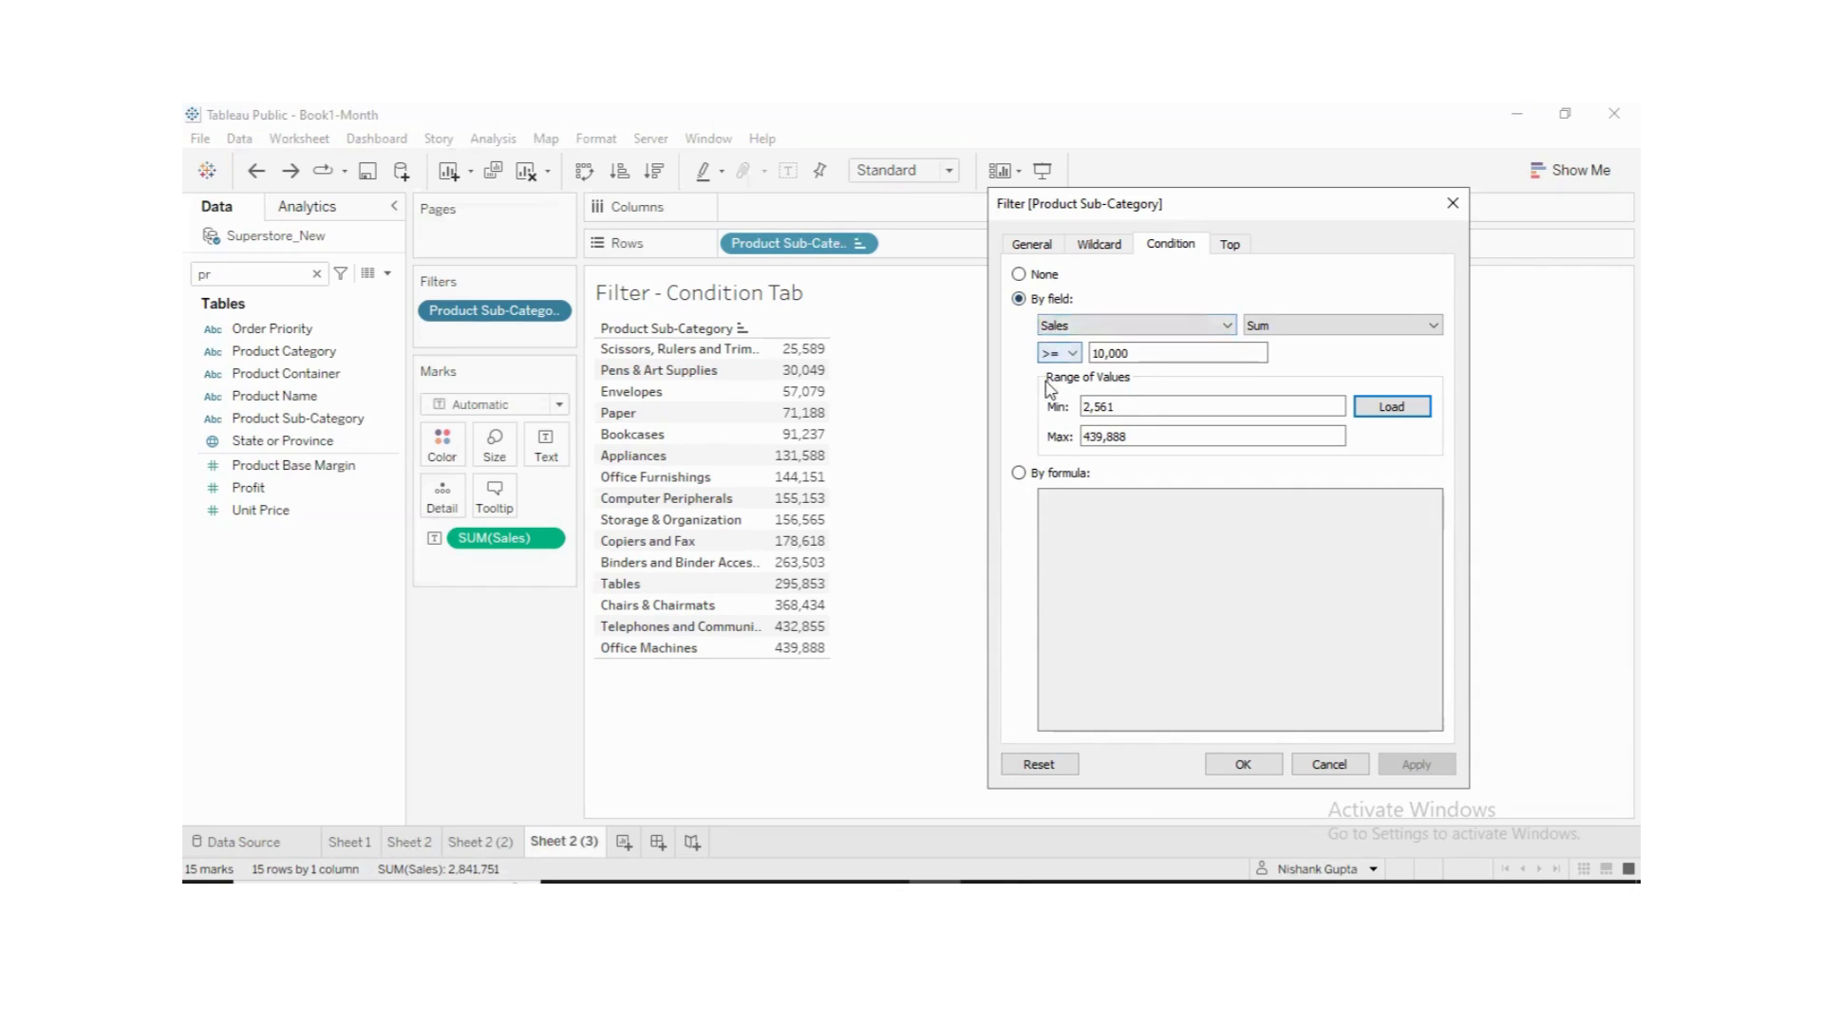
- Switch the sub-category condition to a formula, enter SUM([Sales])>5000, and apply it
{"action": "left_click", "coordinate": [1018, 275]}
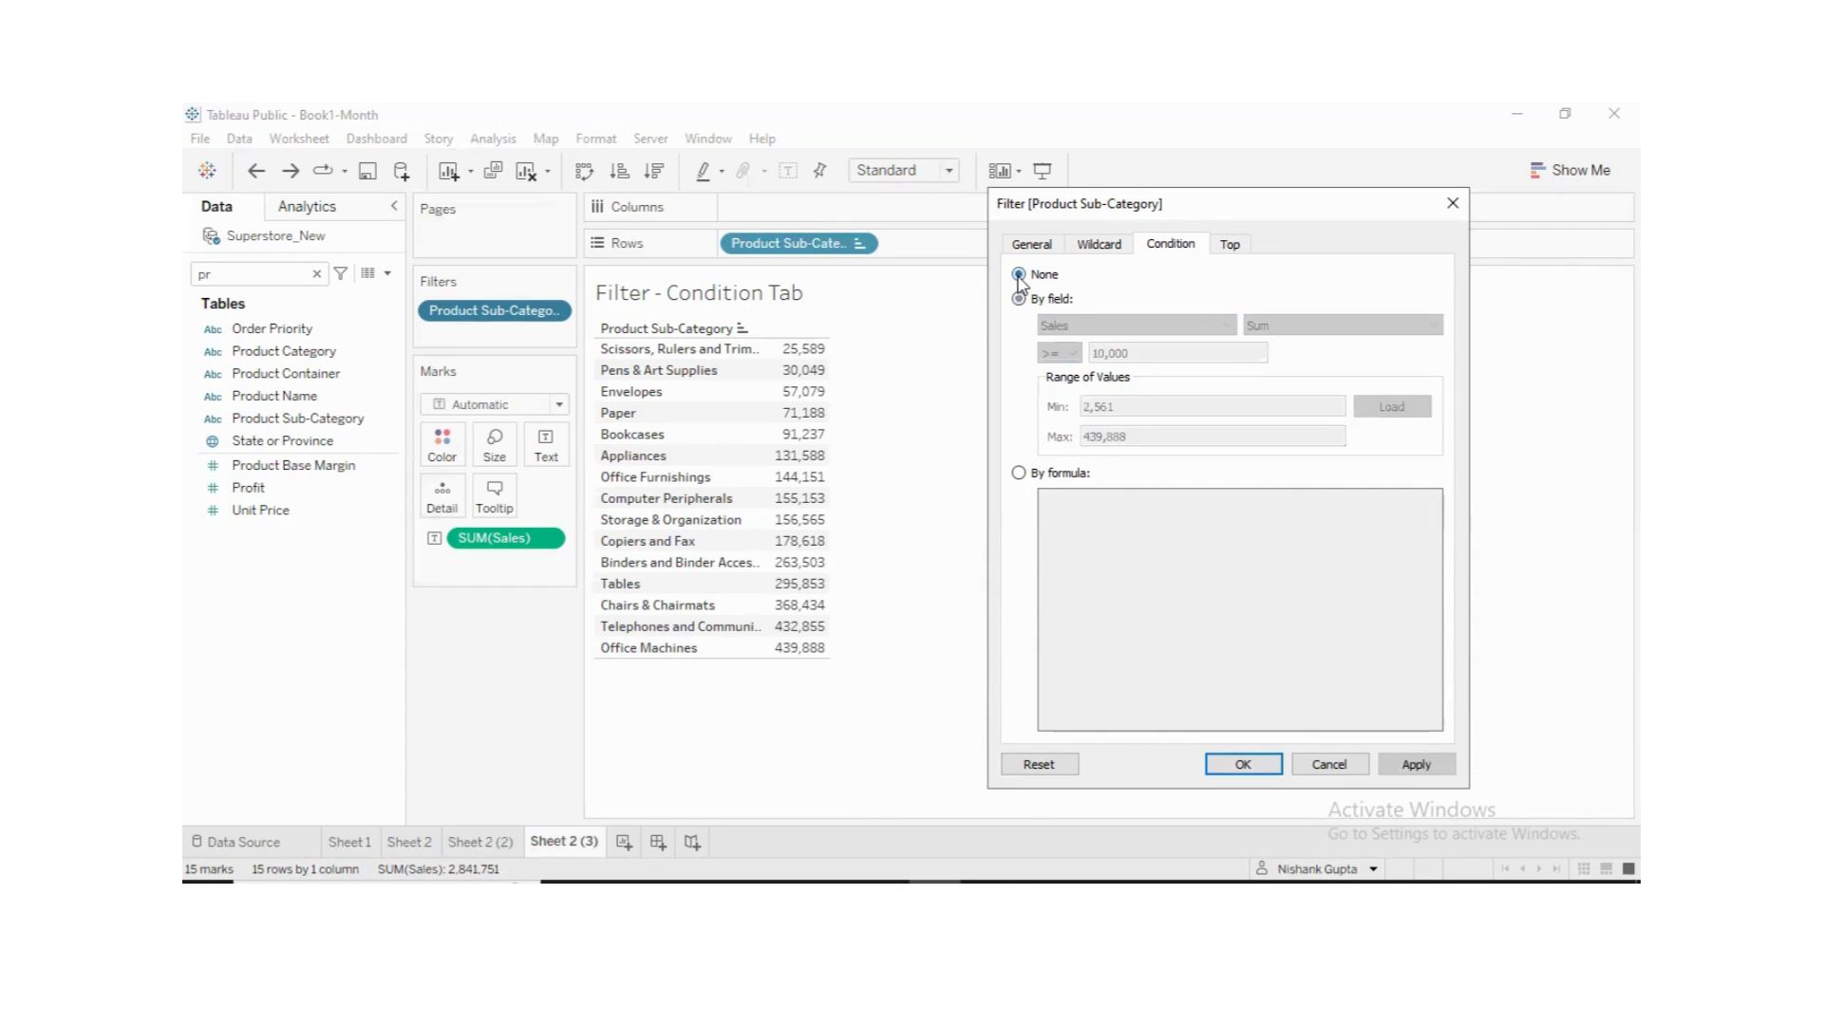
{"action": "left_click", "coordinate": [1019, 473]}
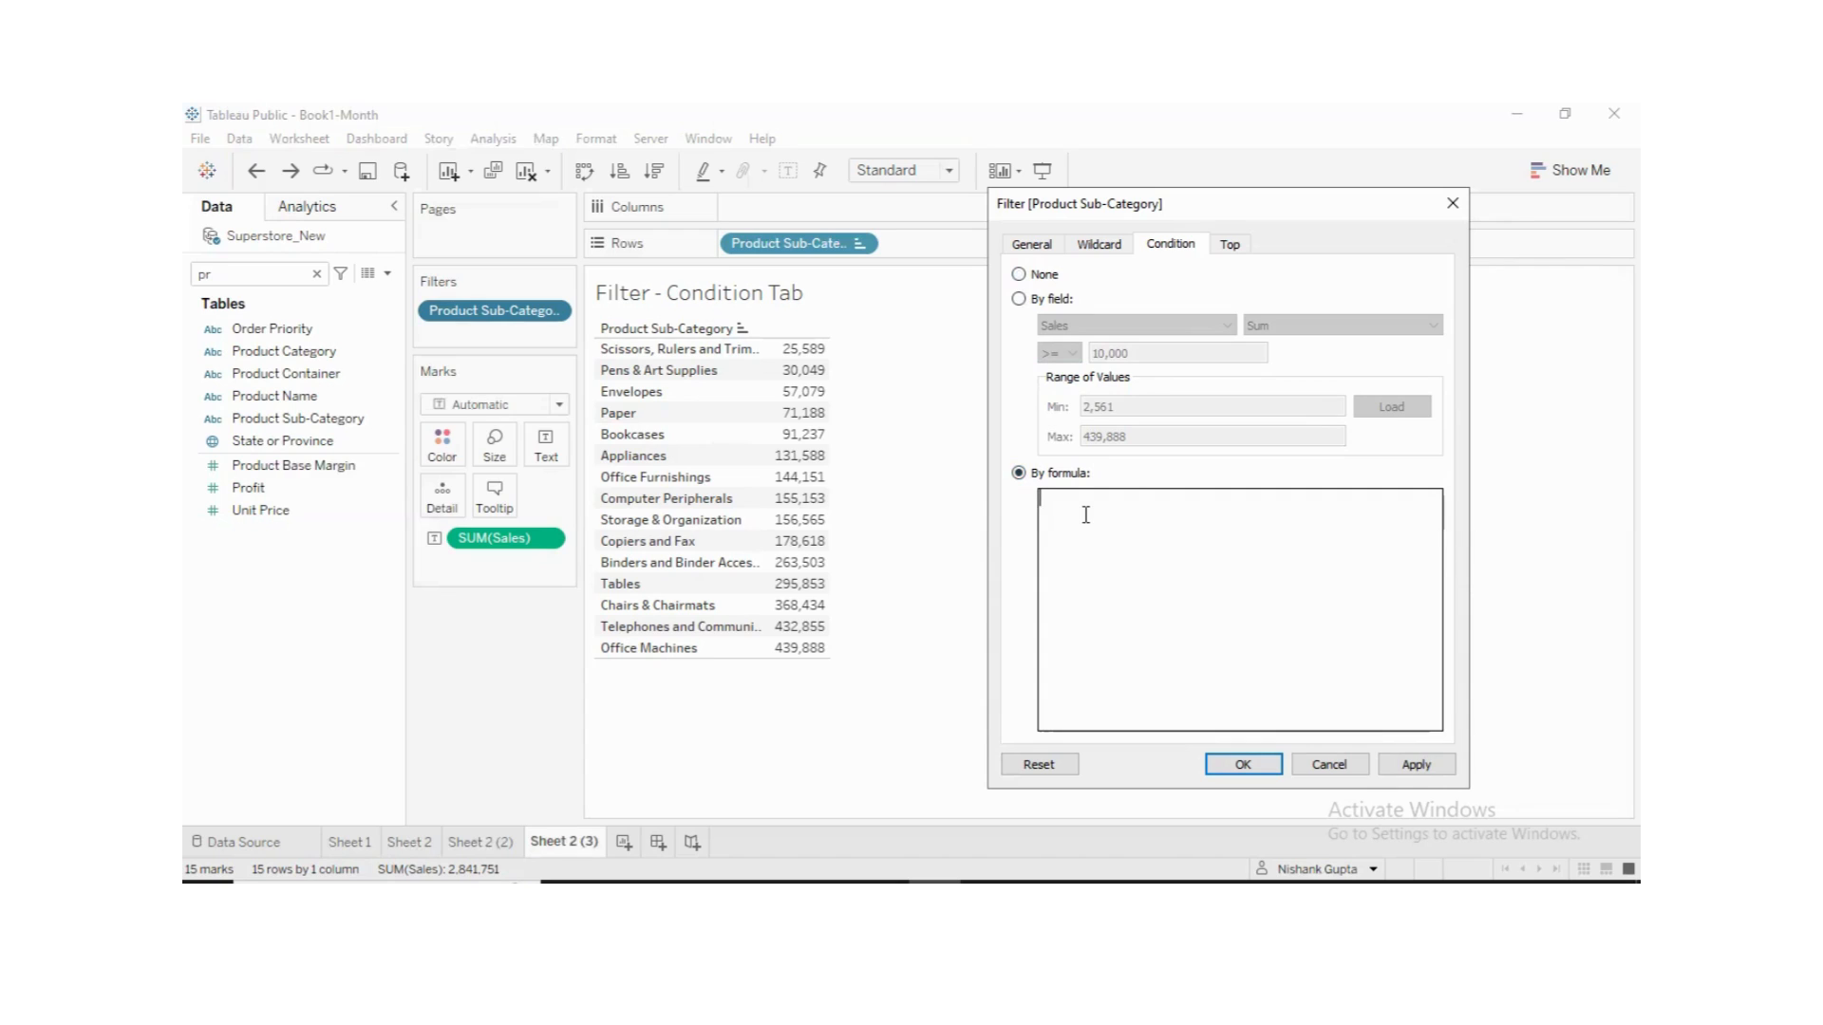
{"action": "type", "text": "sun"}
{"action": "key", "text": "BackSpace"}
{"action": "type", "text": "m"}
{"action": "key", "text": "Return"}
{"action": "type", "text": "[Sales]"}
{"action": "key", "text": "Return"}
{"action": "key", "text": "Right"}
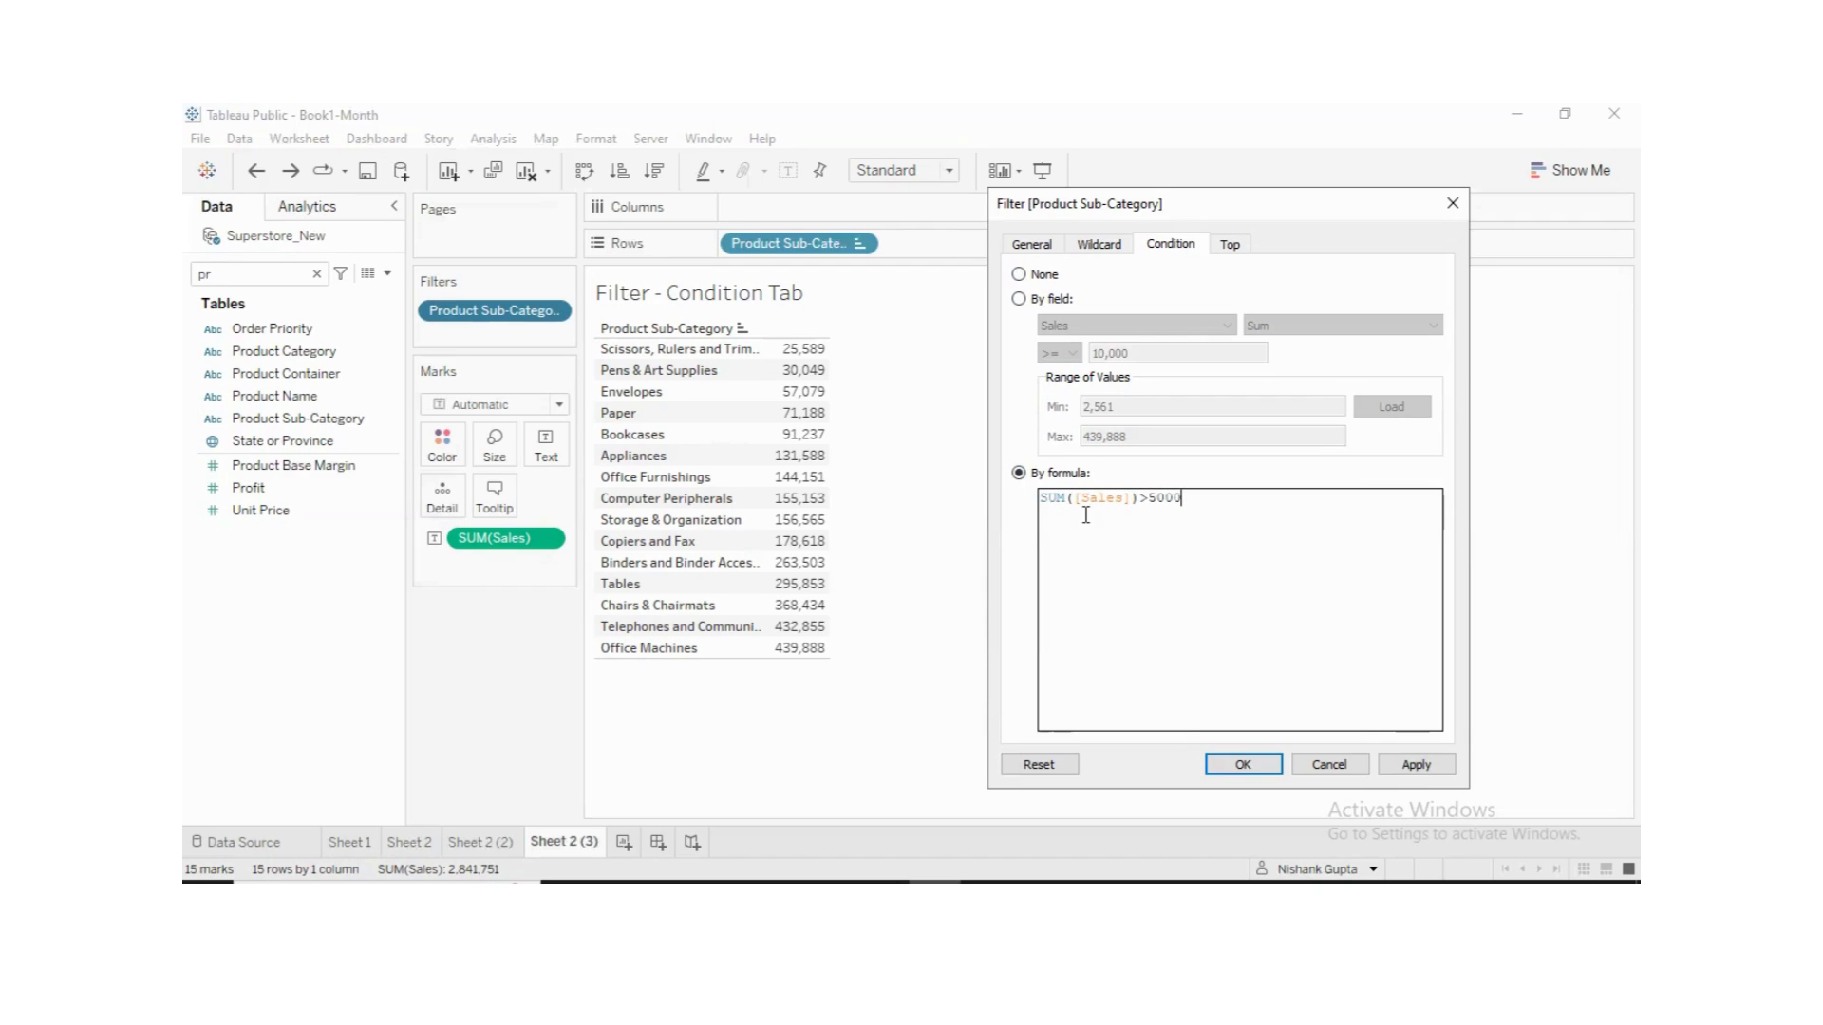
{"action": "left_click", "coordinate": [1394, 768]}
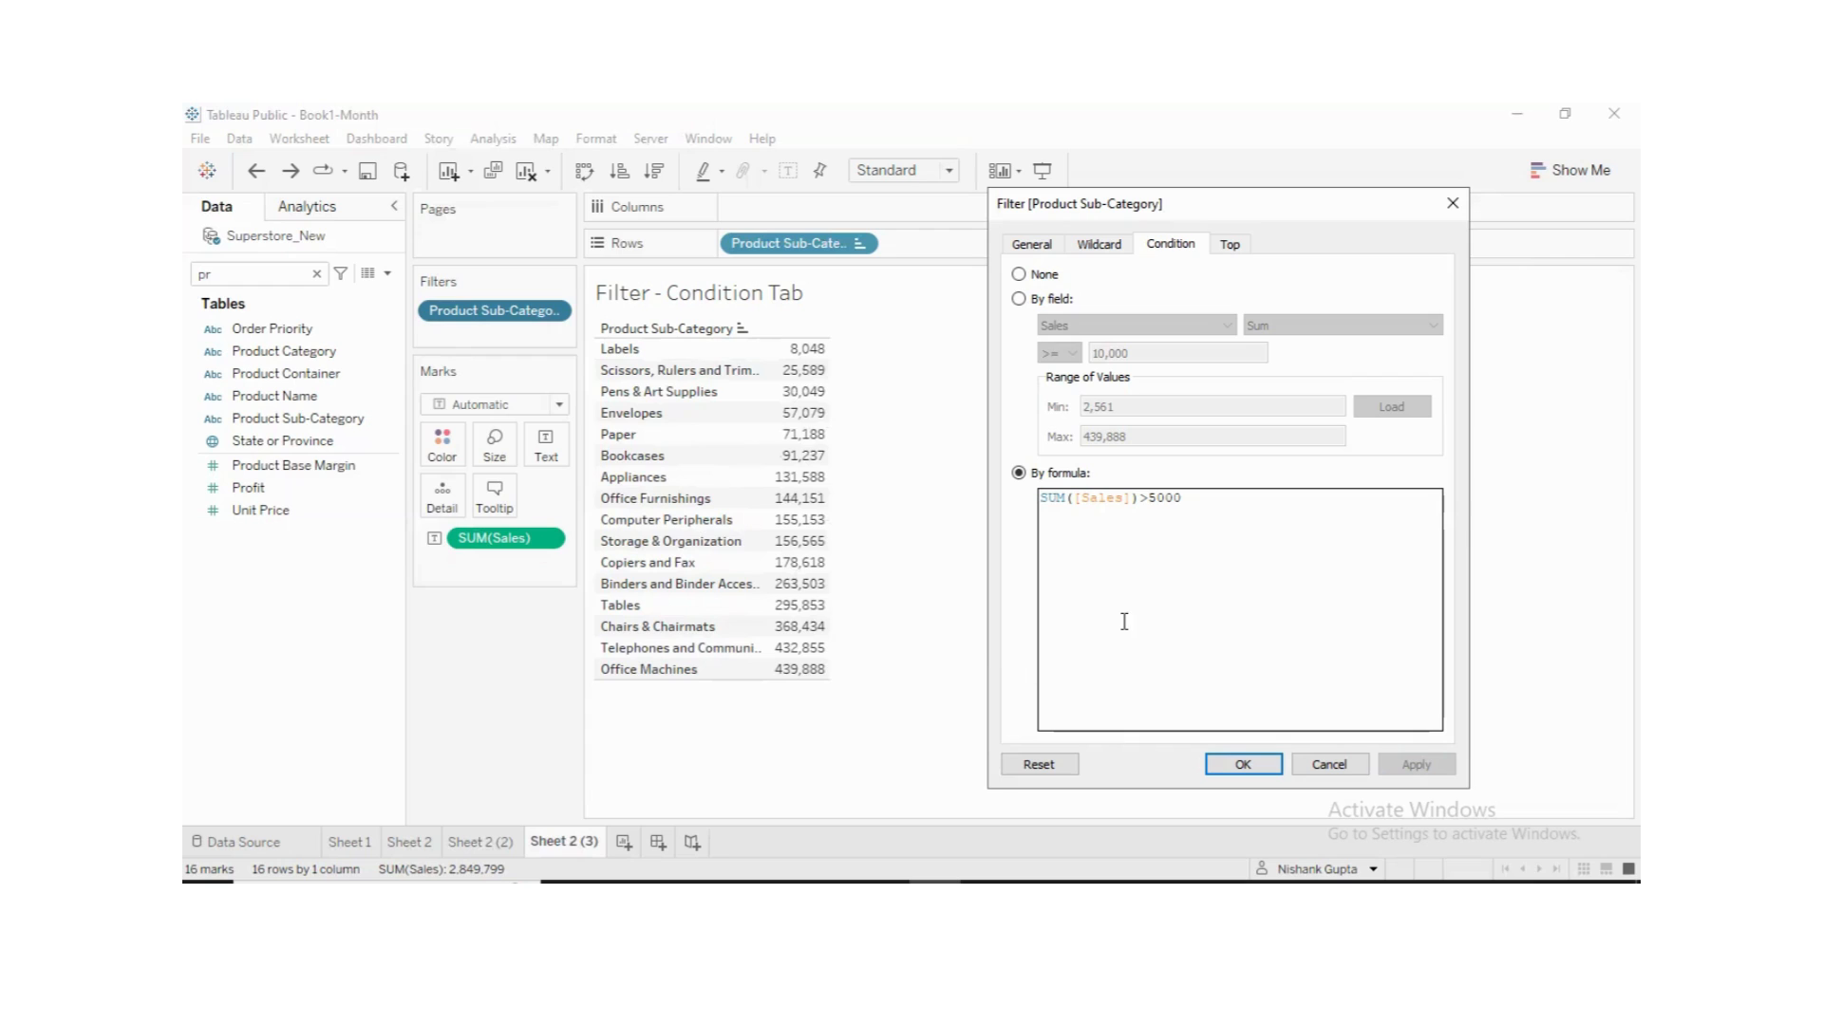
- Reset the Product Sub-Category filter's condition to None, check the General summary, and accept the filter
{"action": "left_click", "coordinate": [1019, 276]}
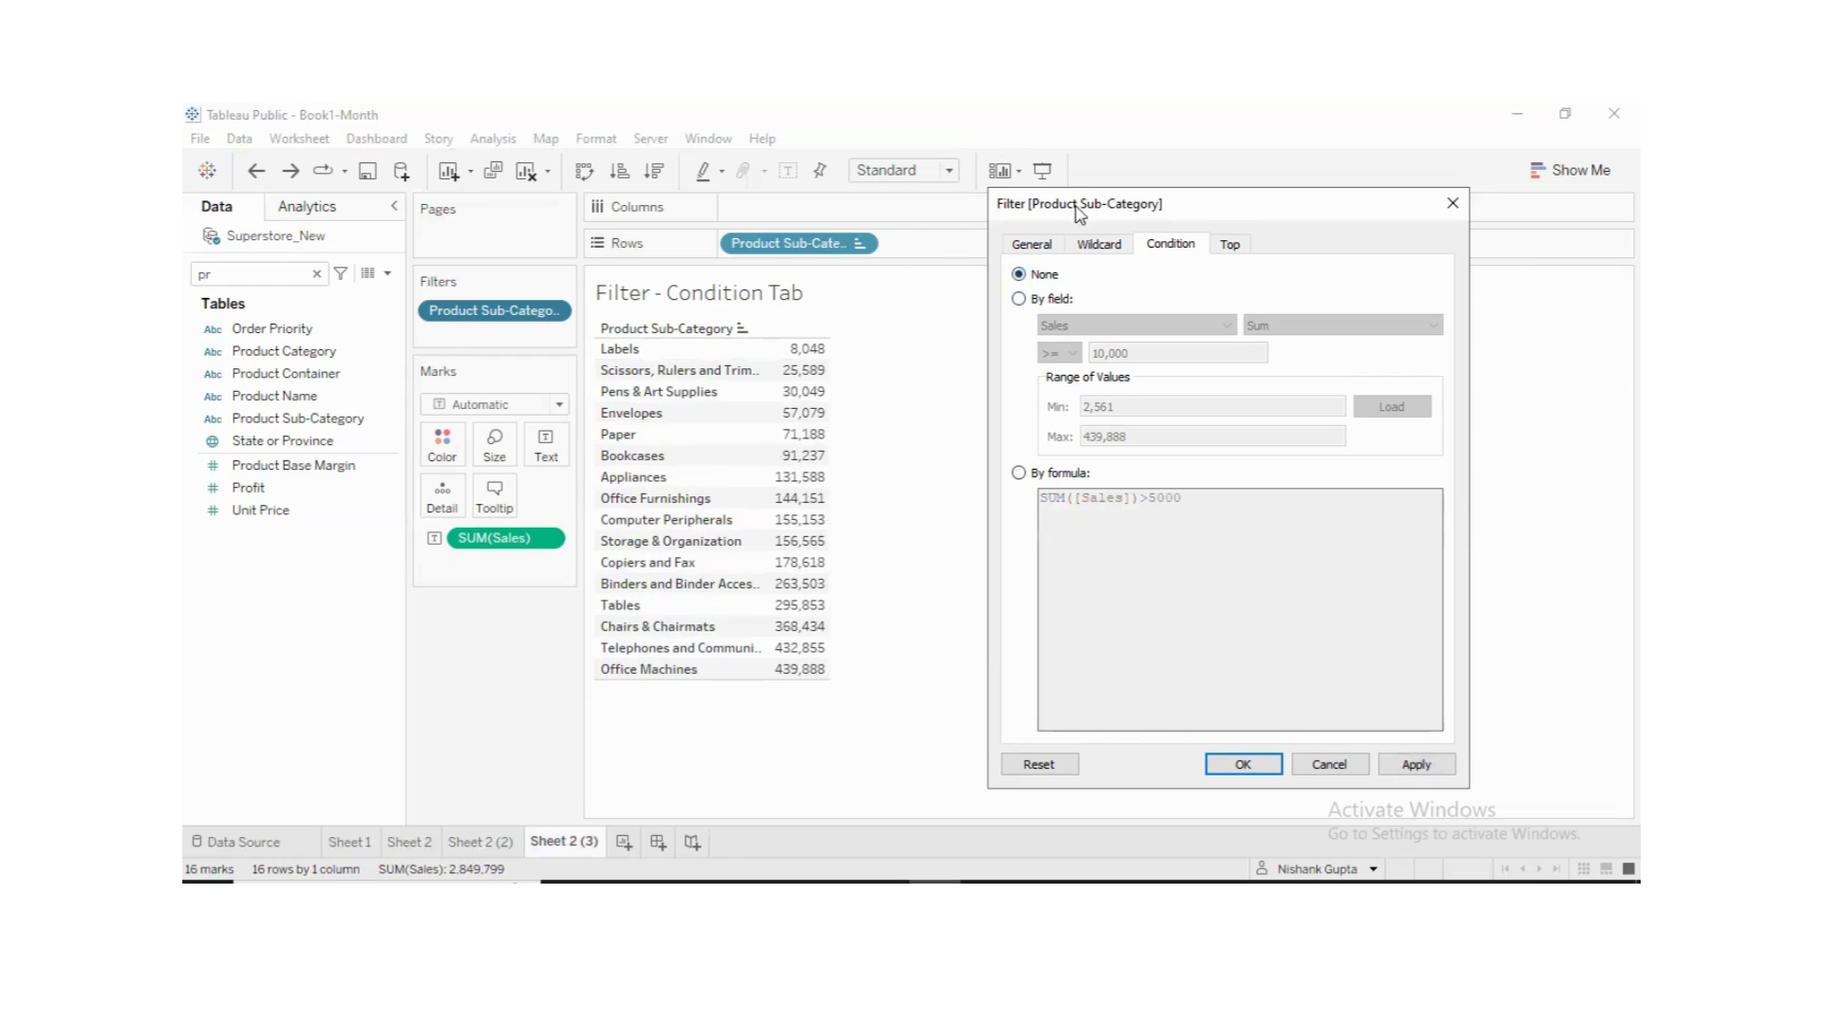
{"action": "left_click", "coordinate": [1044, 245]}
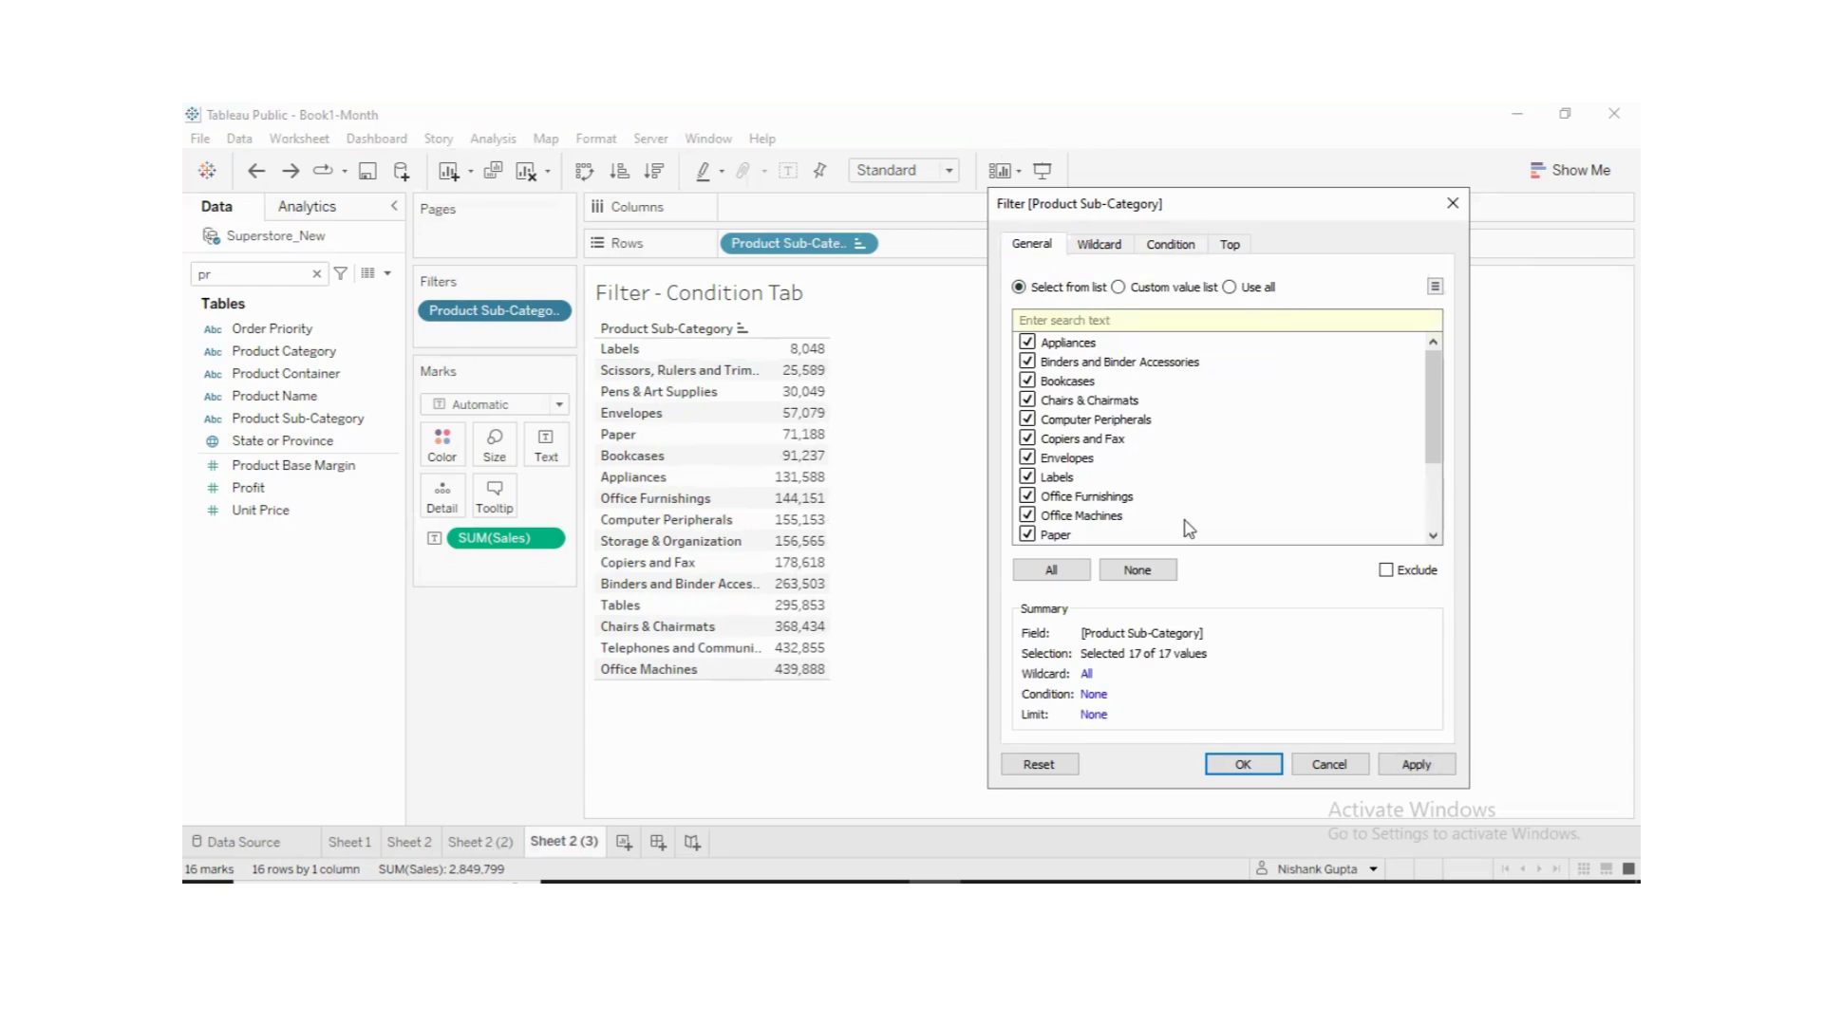
{"action": "left_click", "coordinate": [1412, 767]}
{"action": "left_click", "coordinate": [1243, 765]}
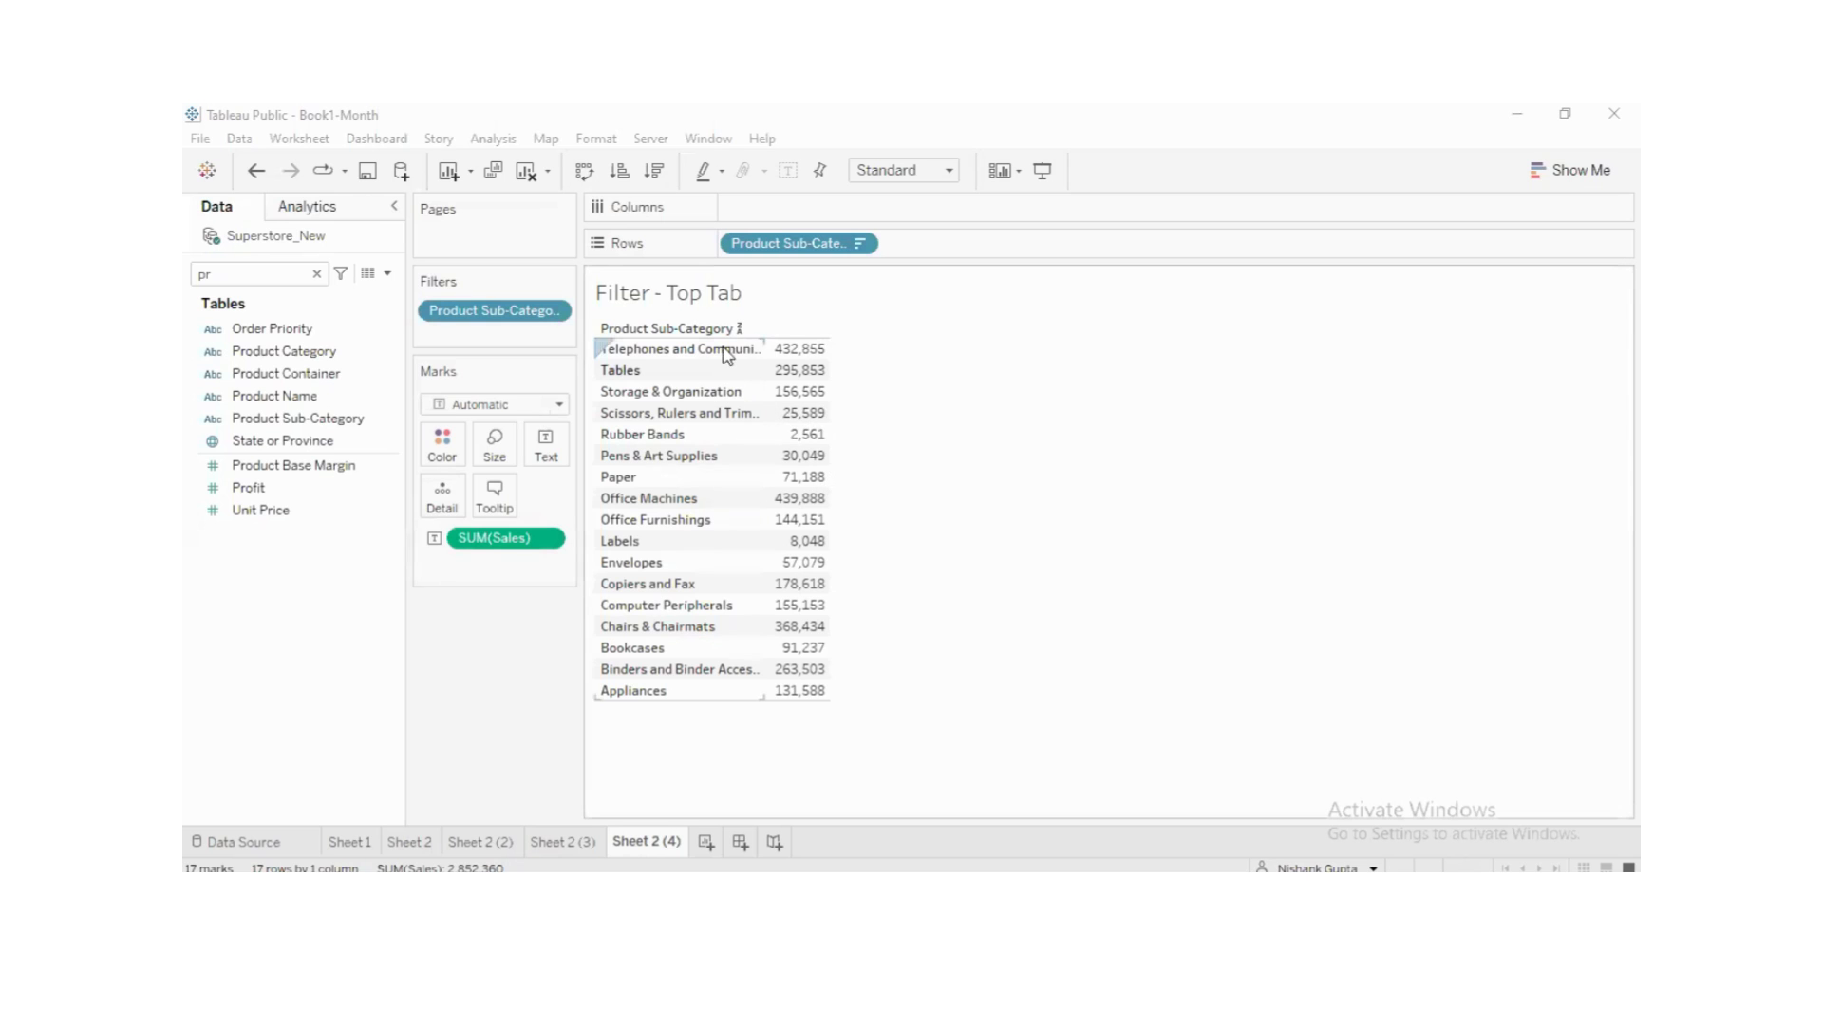
- Open the Product Sub-Category filter on the Filter - Top Tab sheet and switch its Top limit from None to By field
{"action": "left_click", "coordinate": [553, 311]}
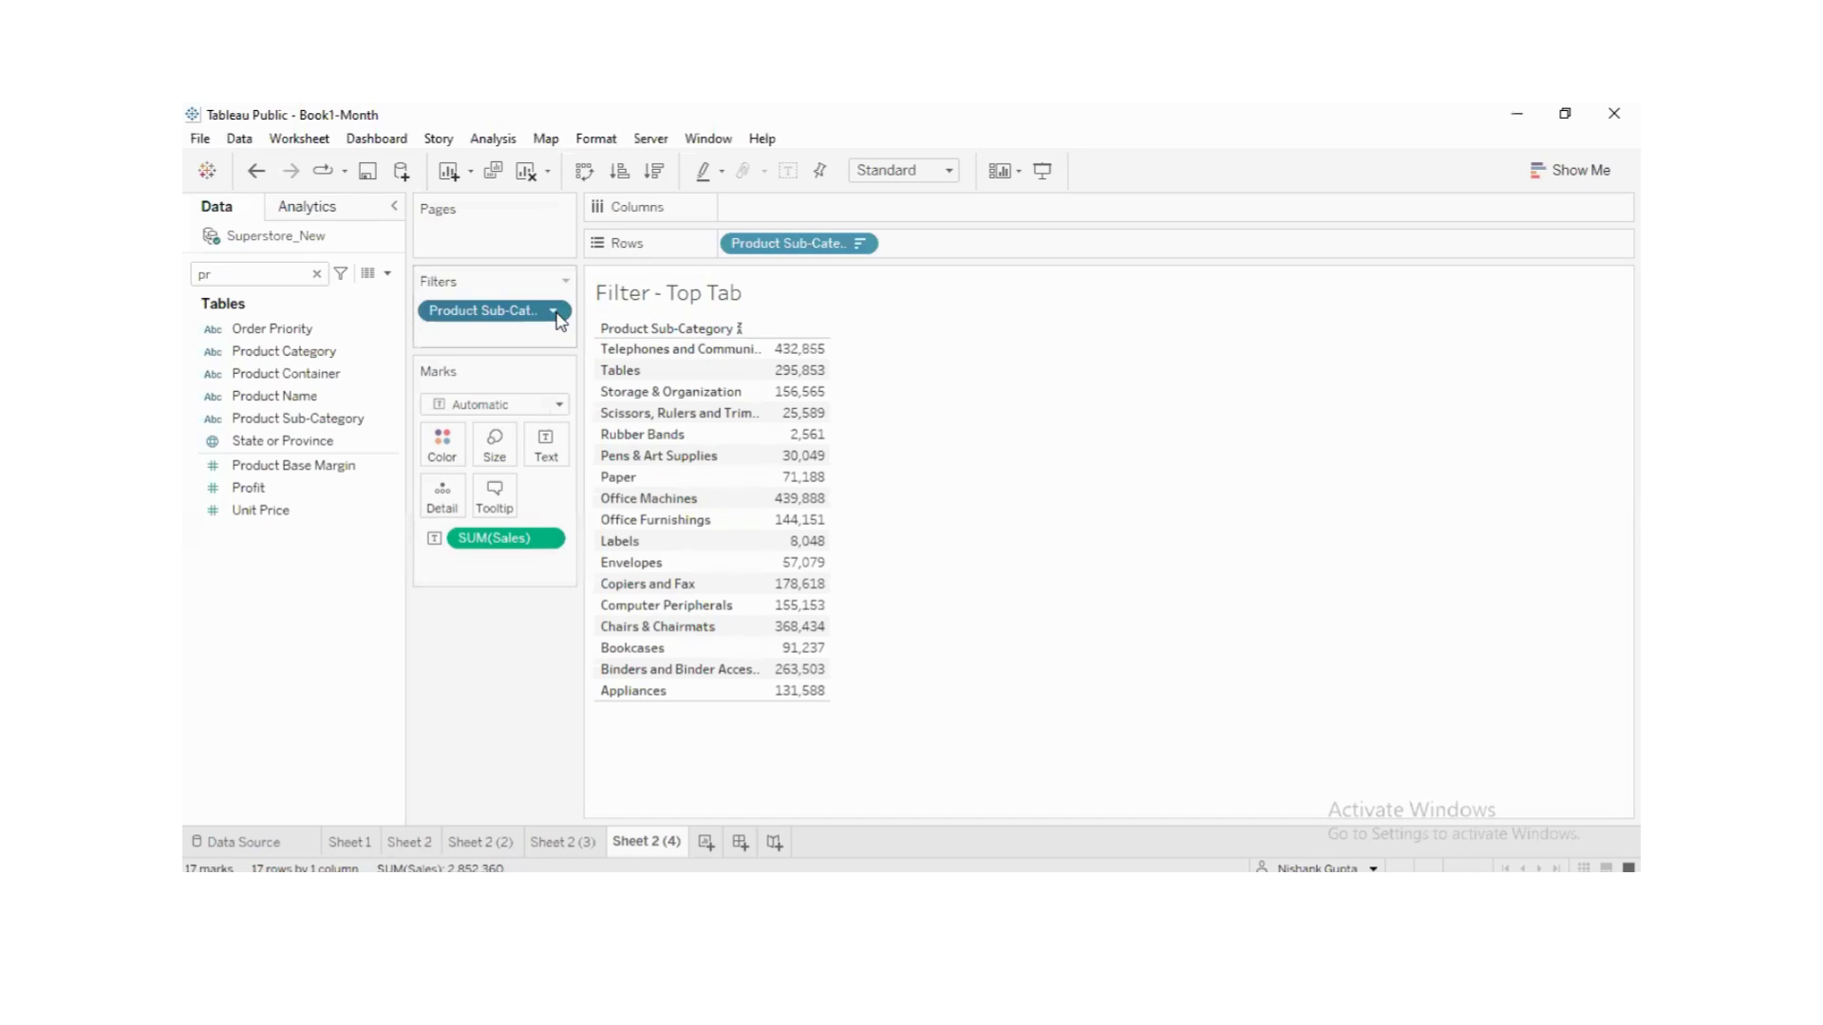
{"action": "left_click", "coordinate": [508, 747]}
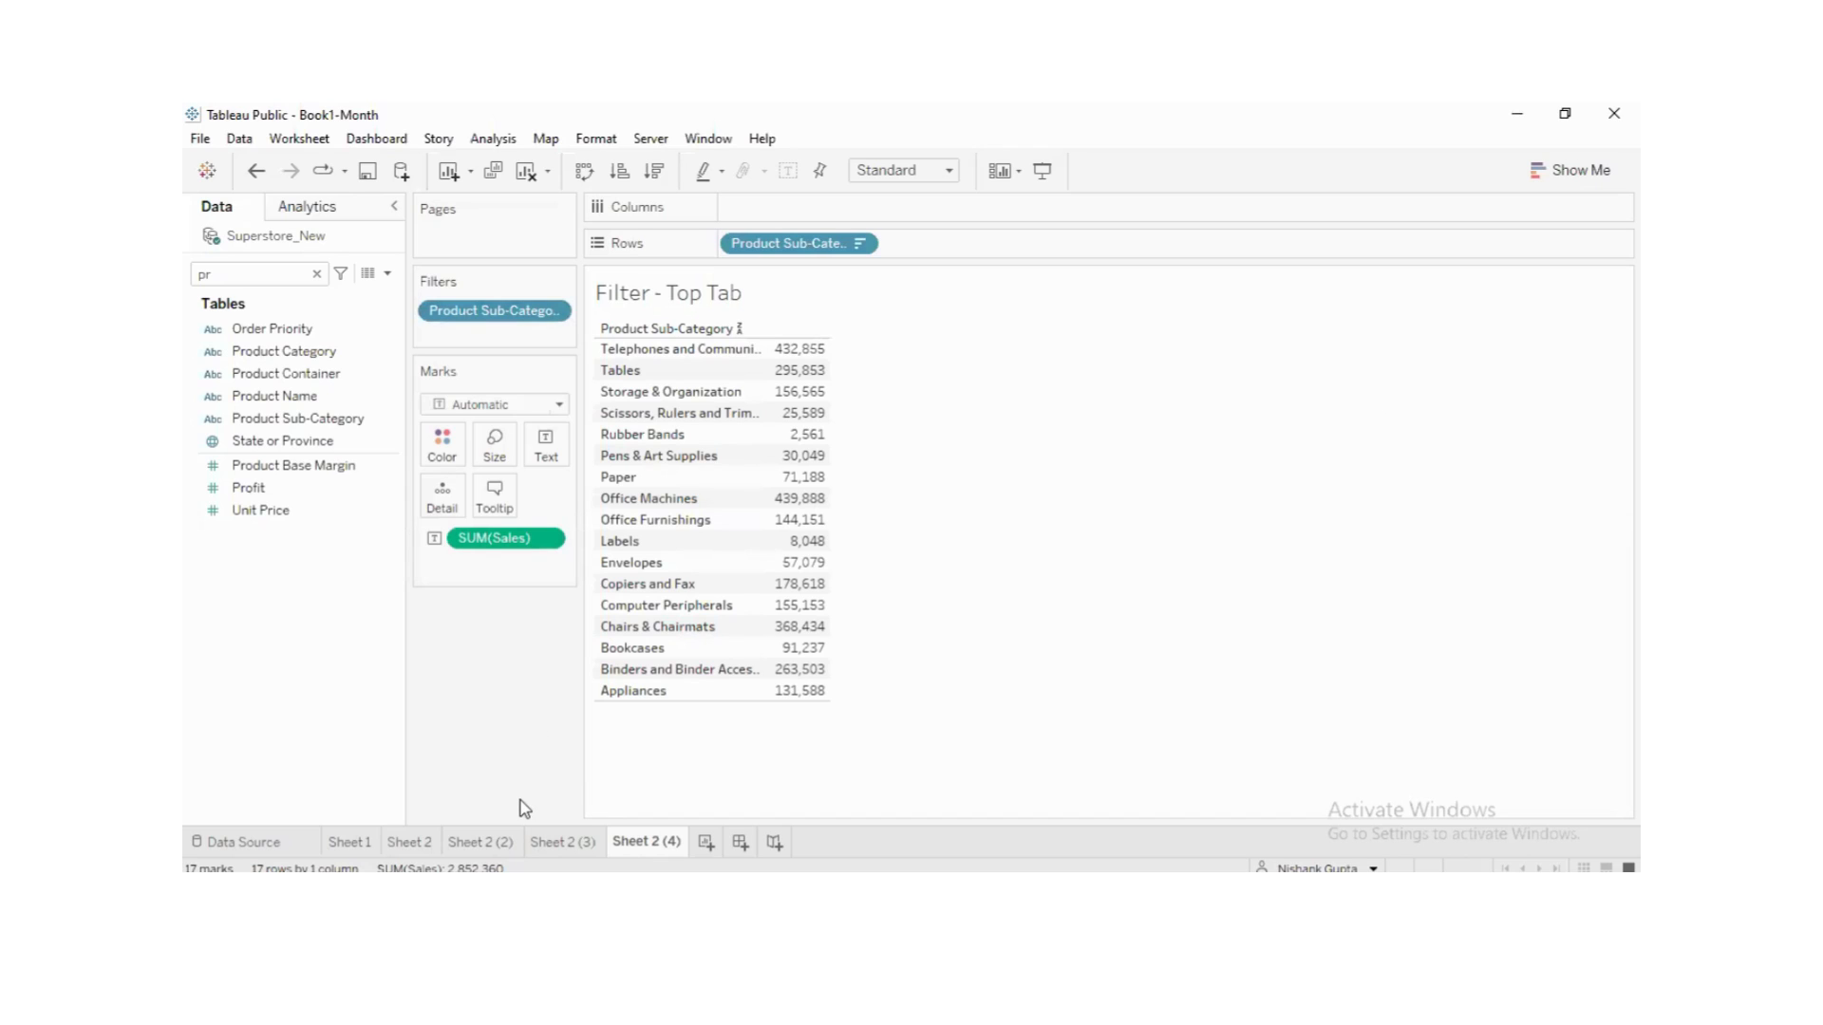
{"action": "left_click", "coordinate": [556, 313]}
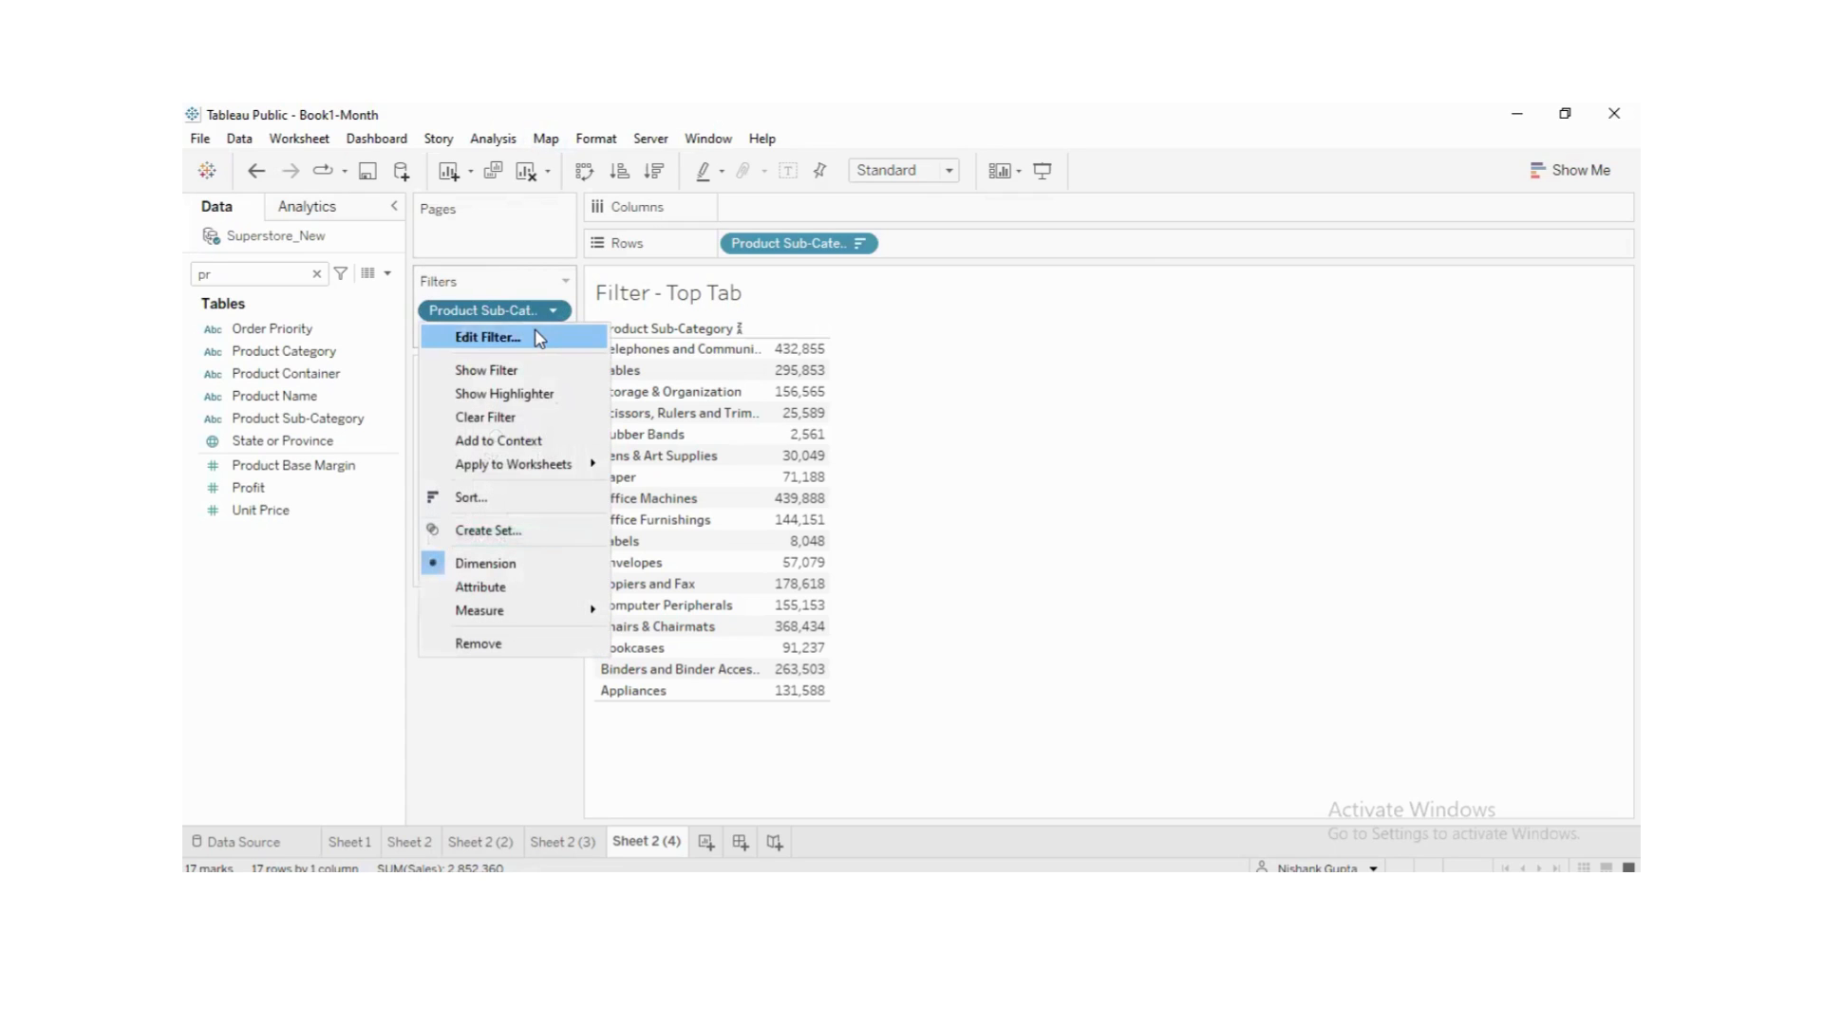
{"action": "left_click", "coordinate": [539, 339]}
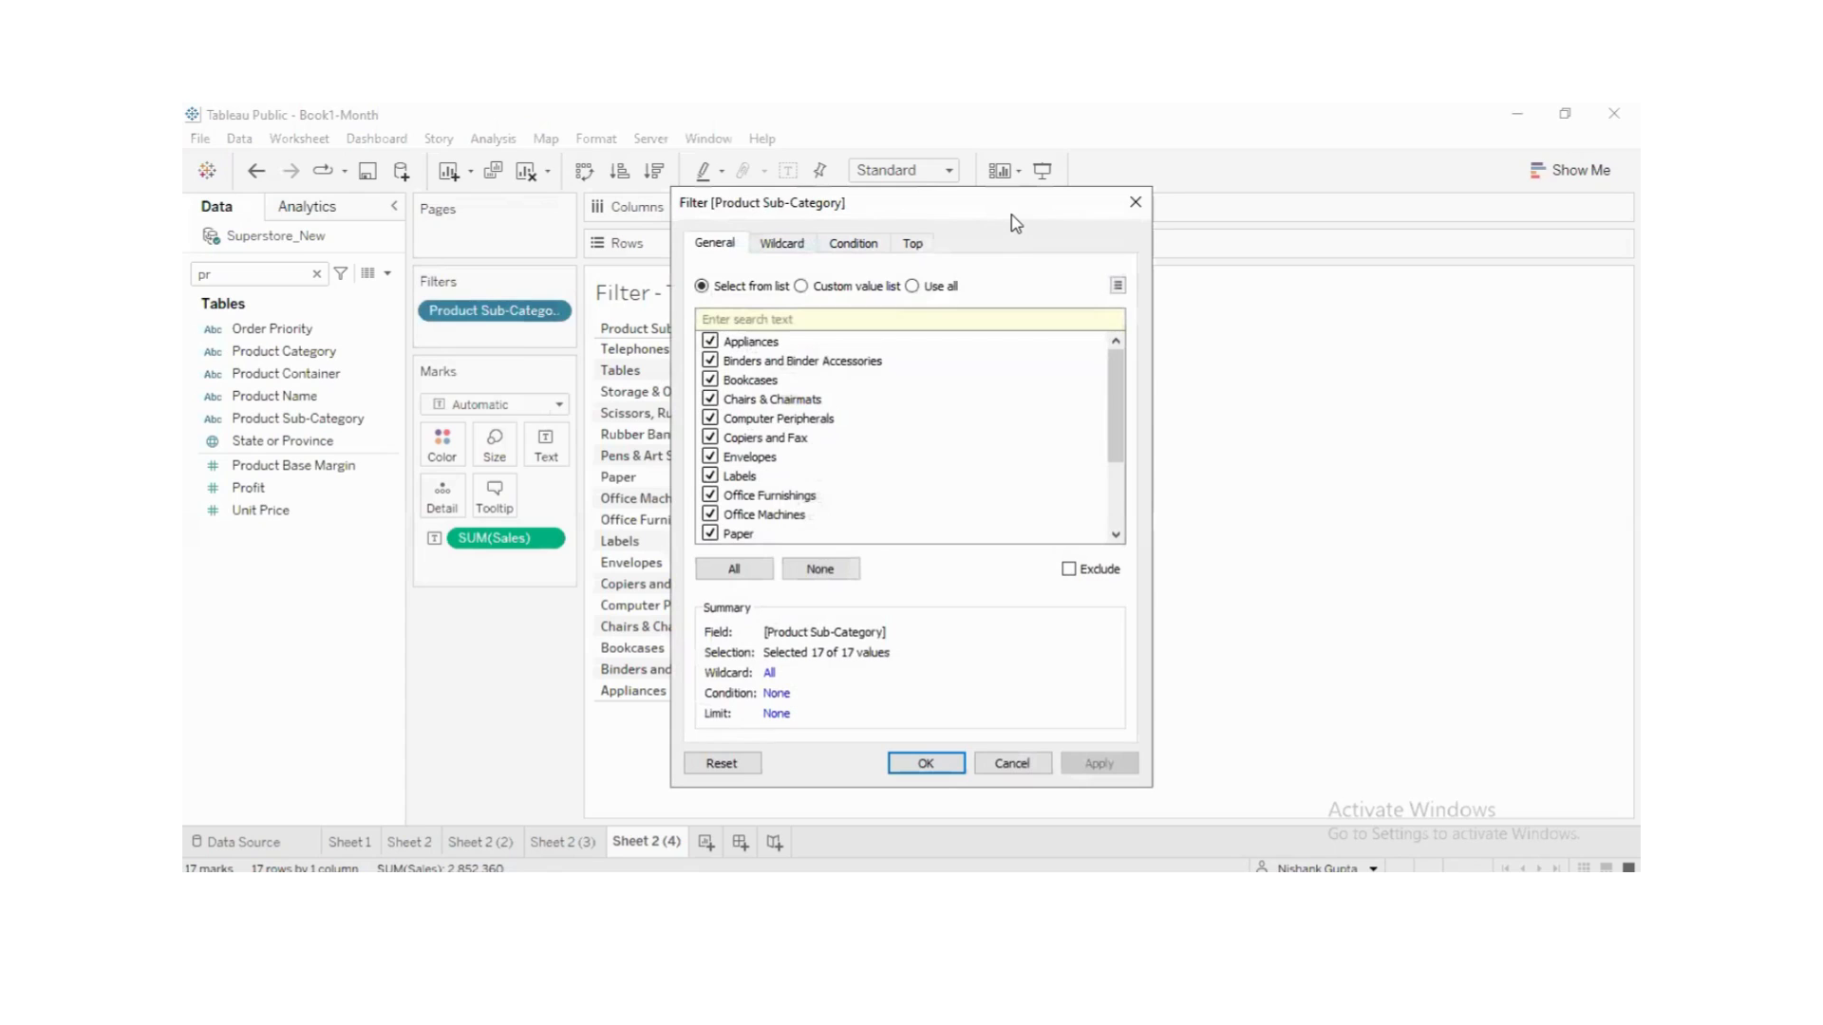
{"action": "left_click_drag", "start_coordinate": [1012, 214], "coordinate": [1432, 186]}
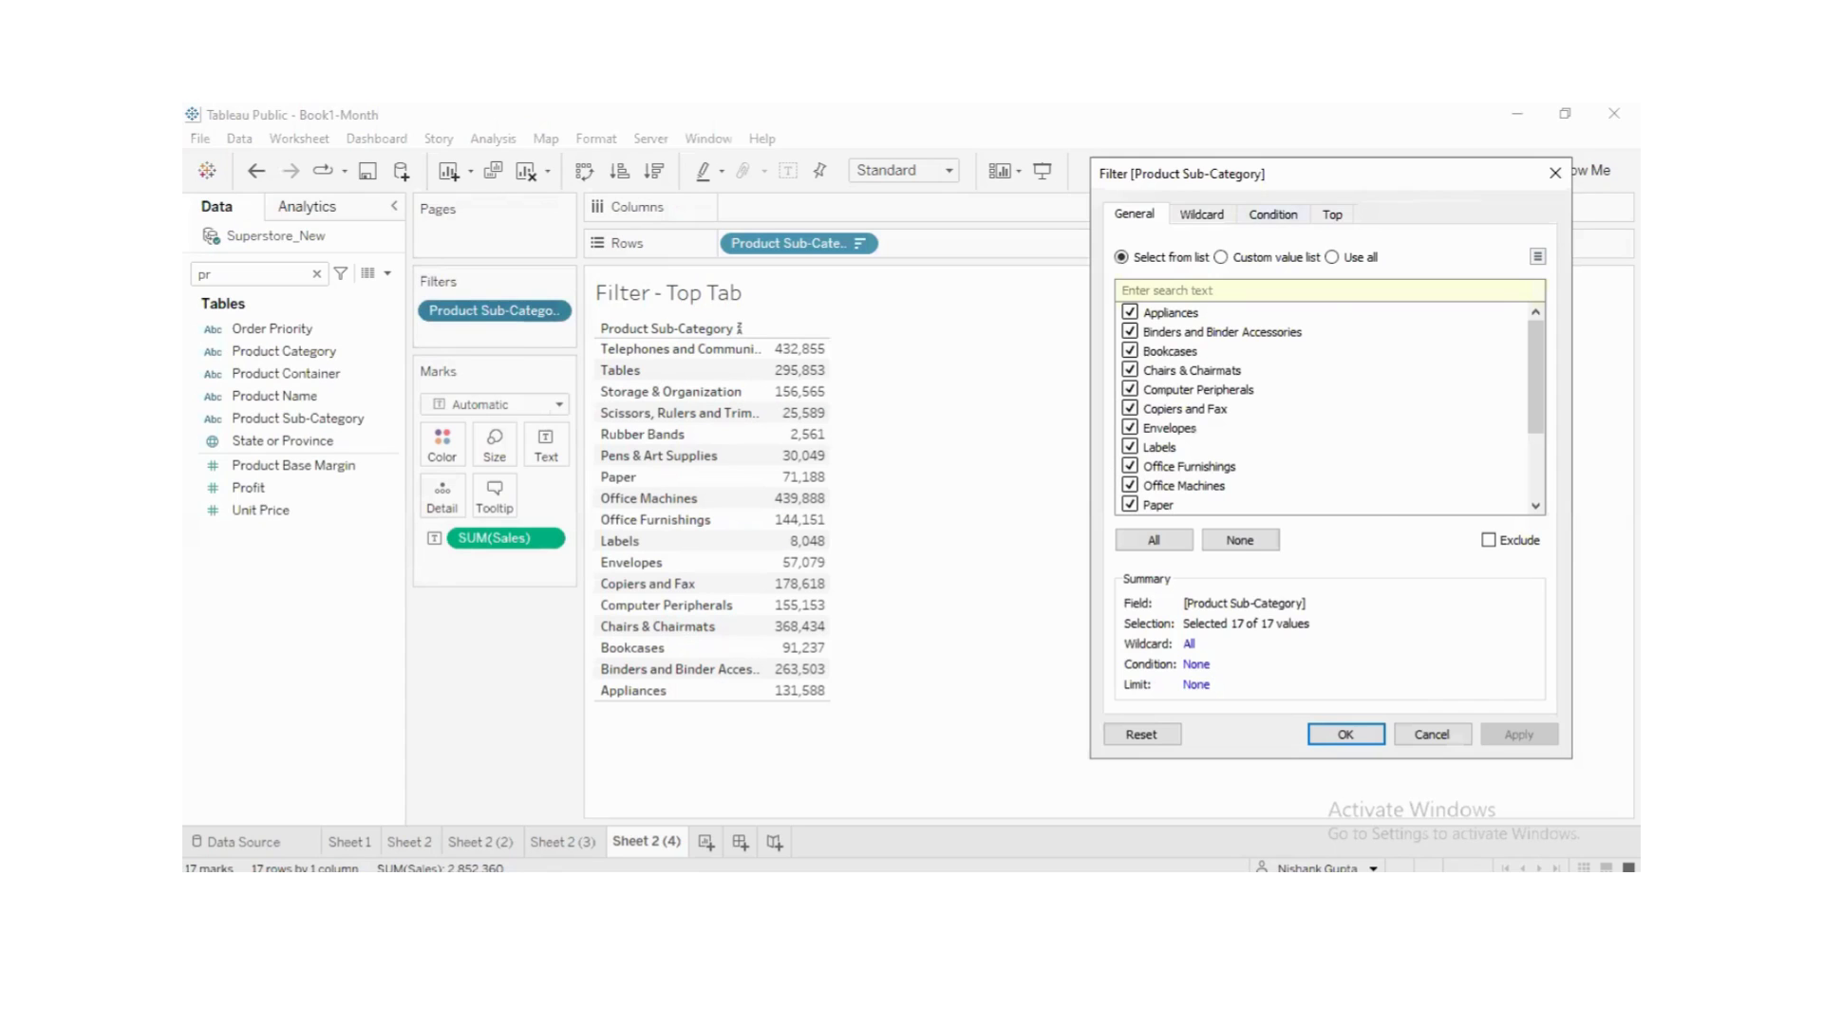
{"action": "left_click", "coordinate": [1335, 215]}
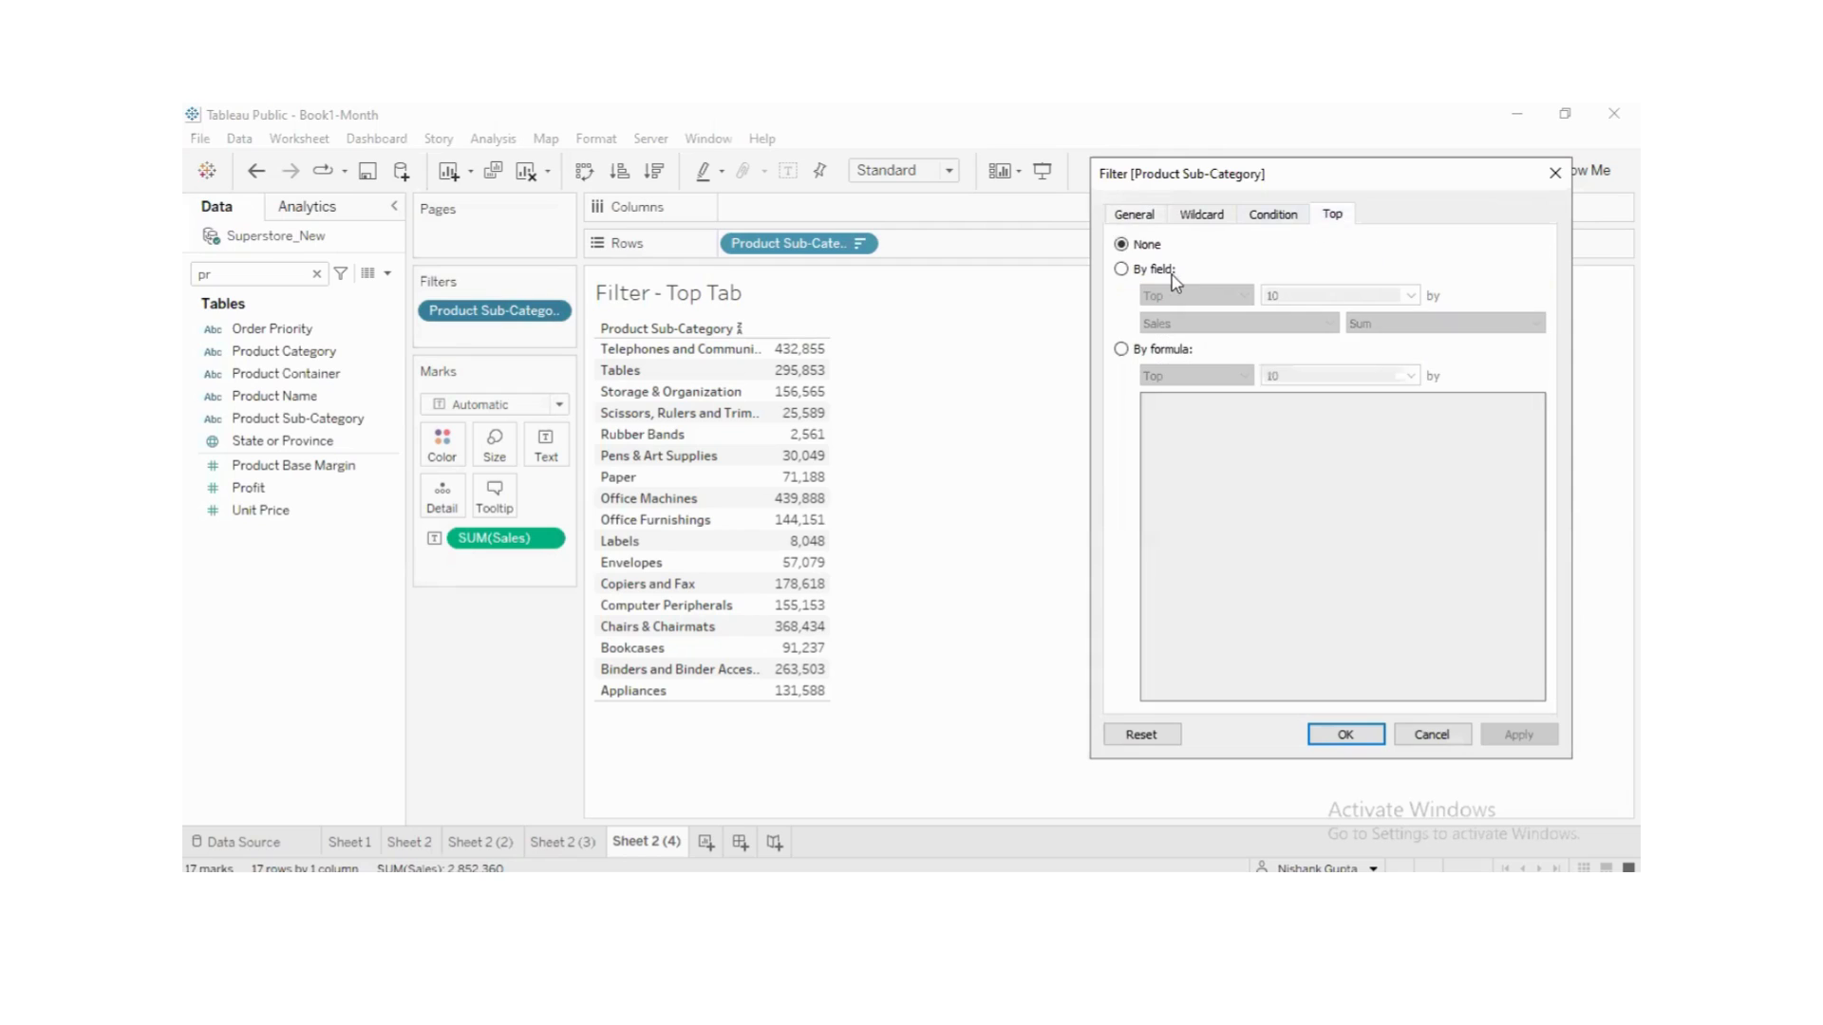
{"action": "left_click", "coordinate": [1122, 271]}
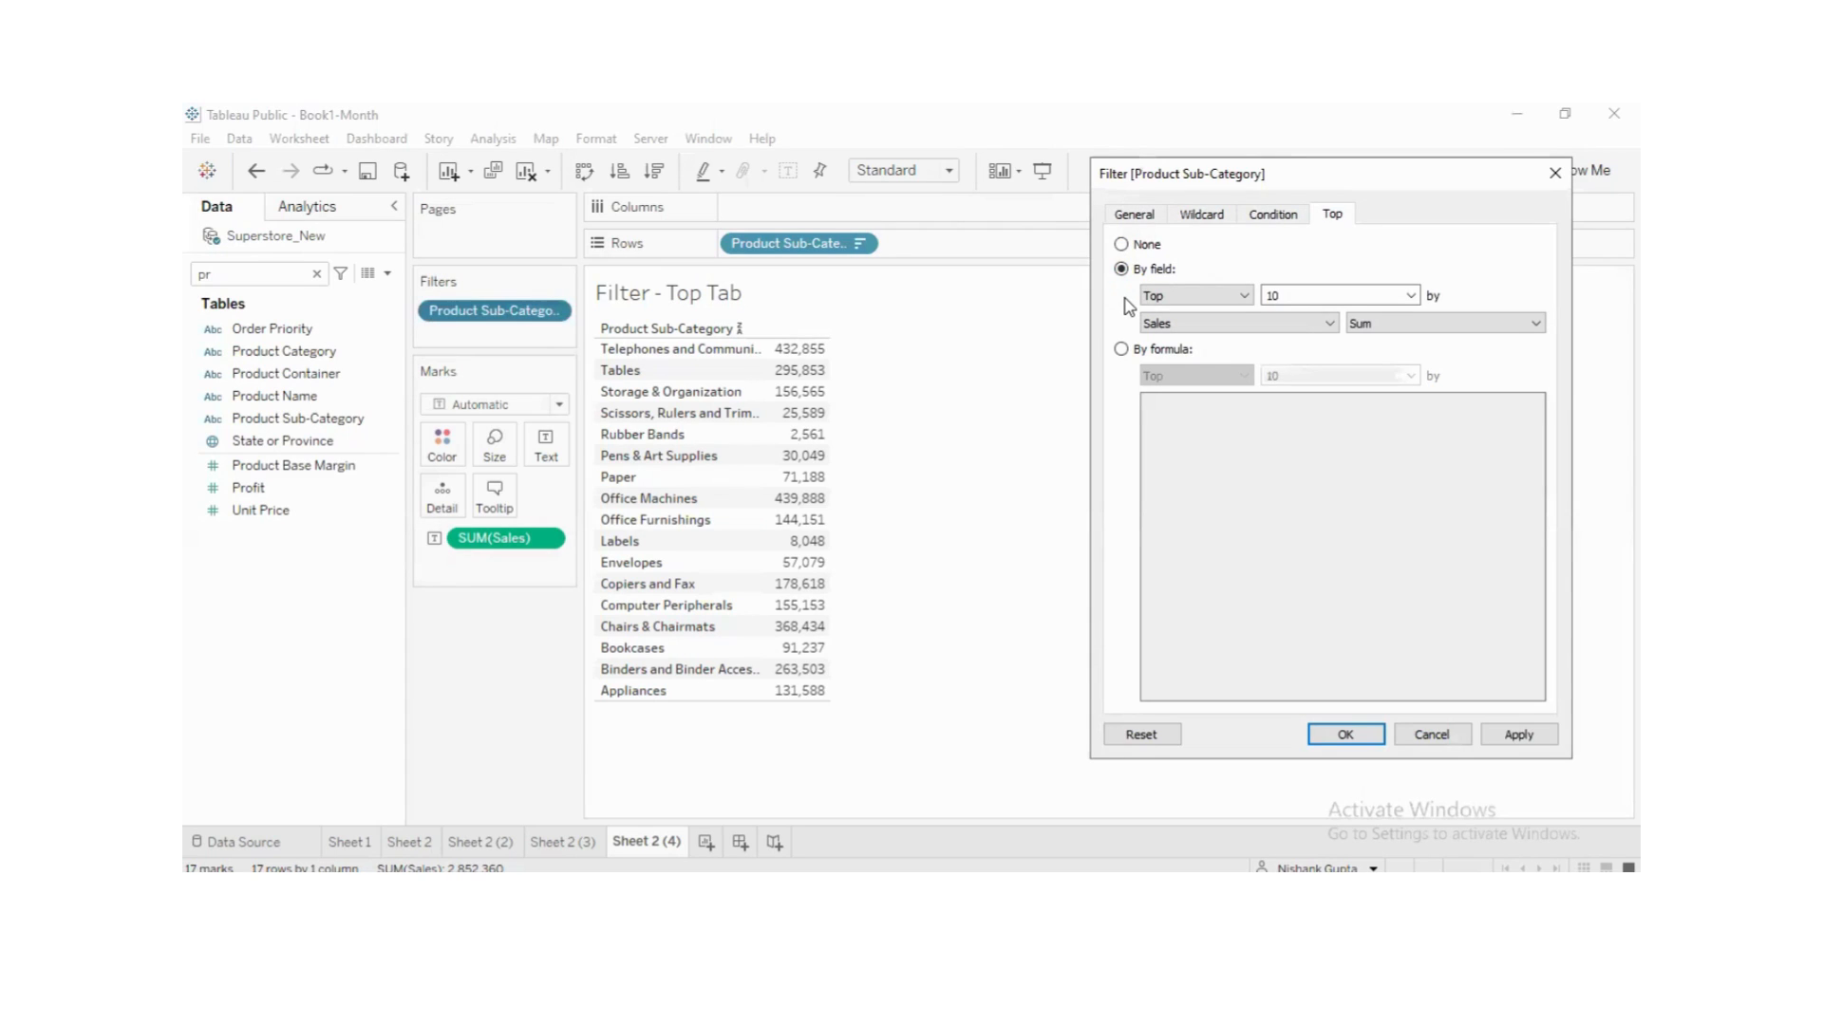
- Review the Top and Bottom choices and the value and parameter options for the by-field limit's count
{"action": "left_click", "coordinate": [1242, 296]}
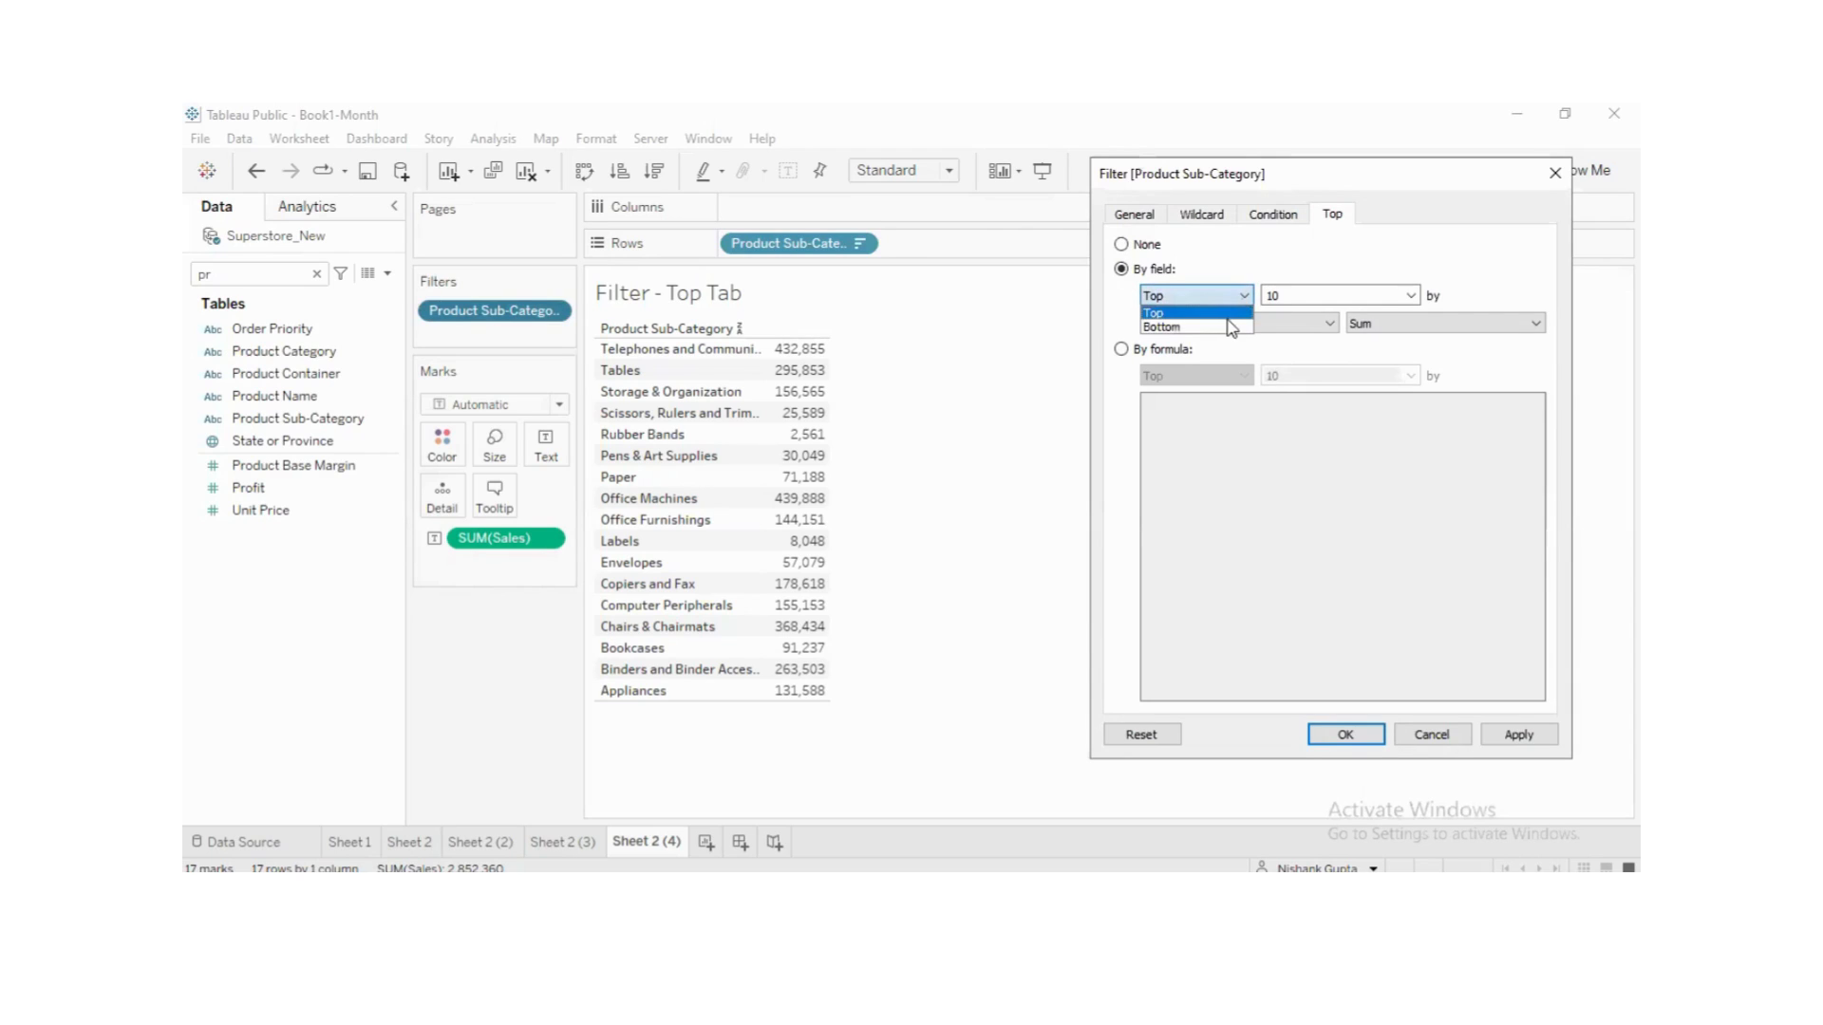
{"action": "left_click", "coordinate": [1113, 322]}
{"action": "left_click", "coordinate": [1396, 295]}
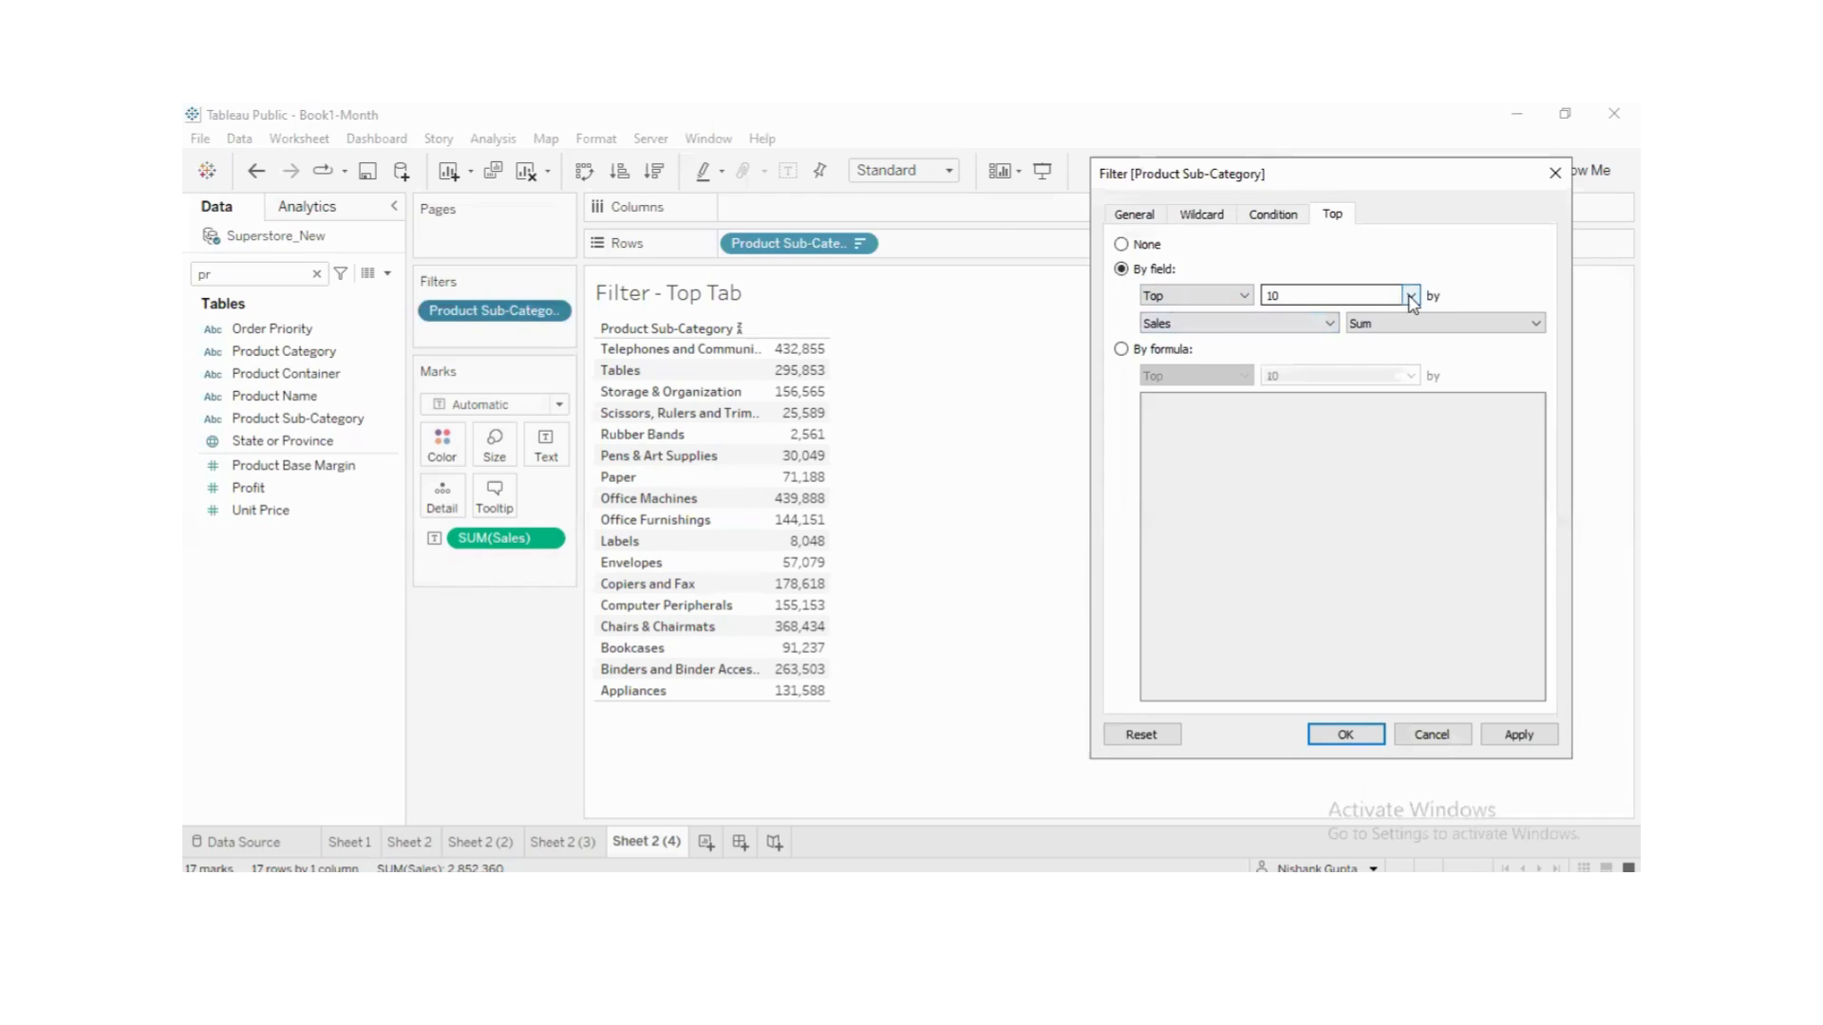
{"action": "key", "text": "BackSpace"}
{"action": "key", "text": "BackSpace"}
{"action": "type", "text": "5"}
{"action": "key", "text": "BackSpace"}
{"action": "left_click", "coordinate": [1412, 296]}
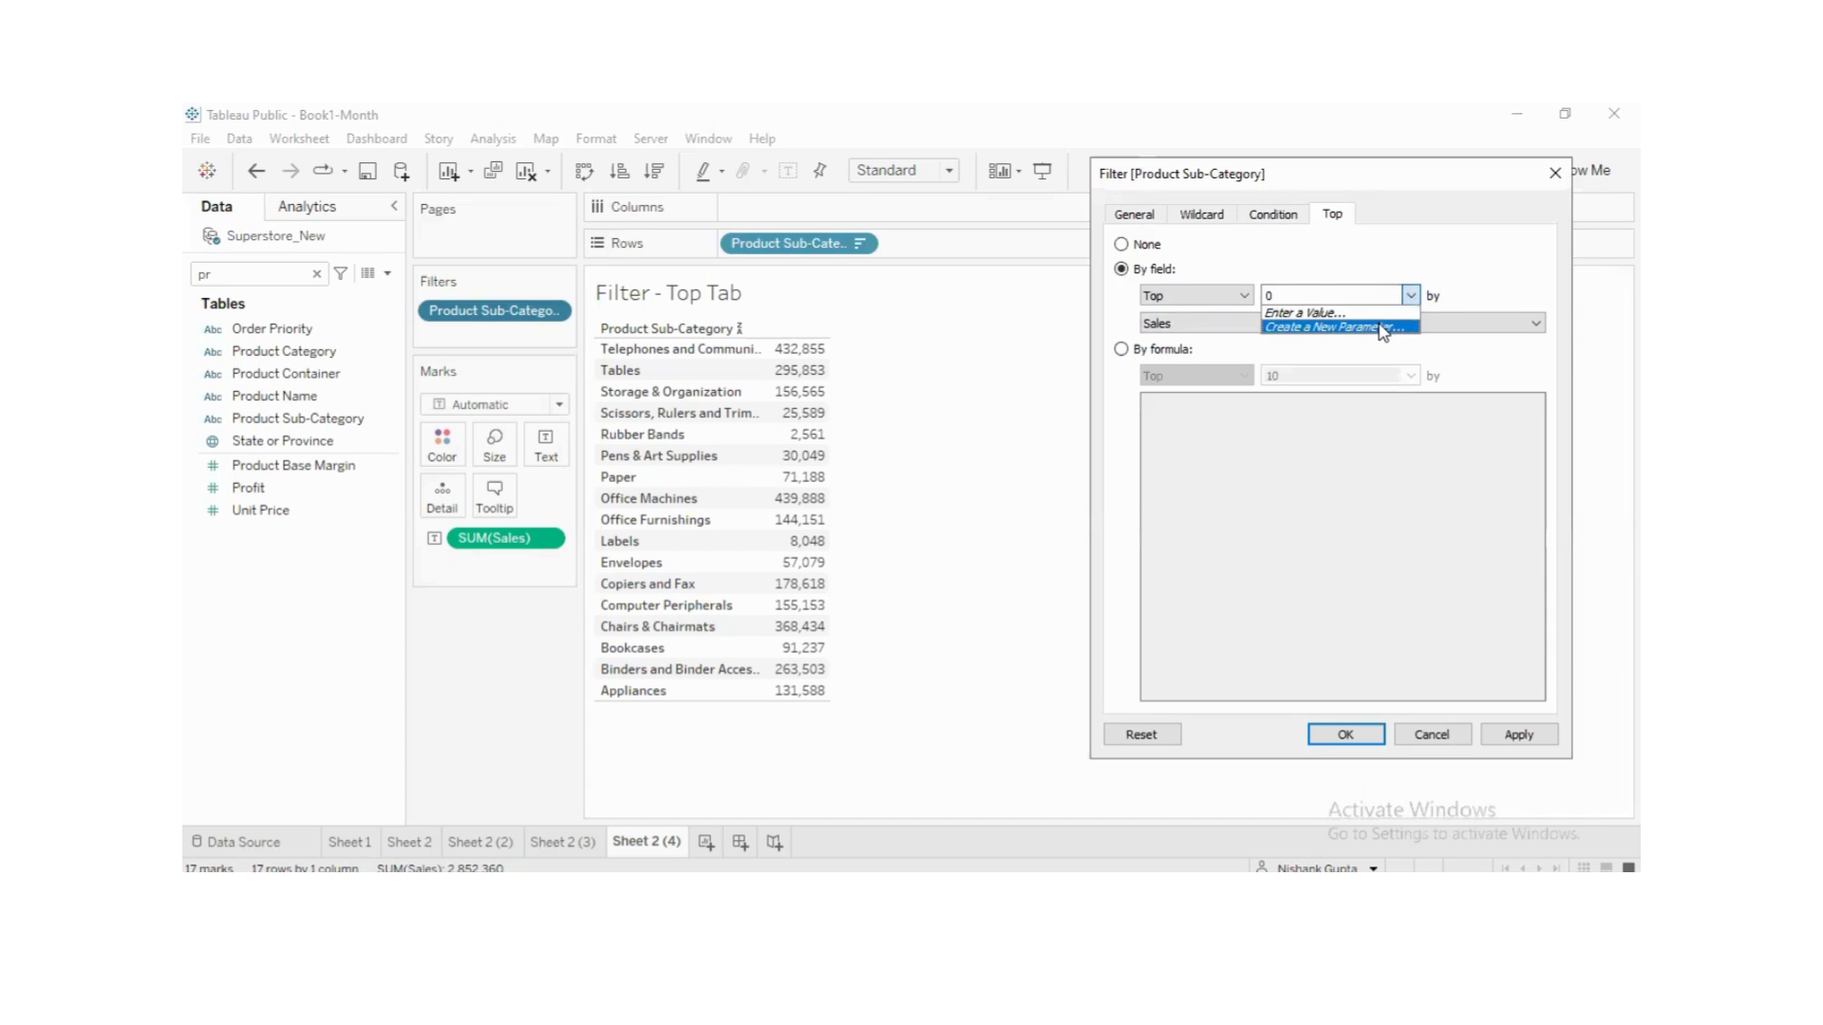
{"action": "left_click", "coordinate": [1343, 297]}
{"action": "left_click", "coordinate": [1412, 296]}
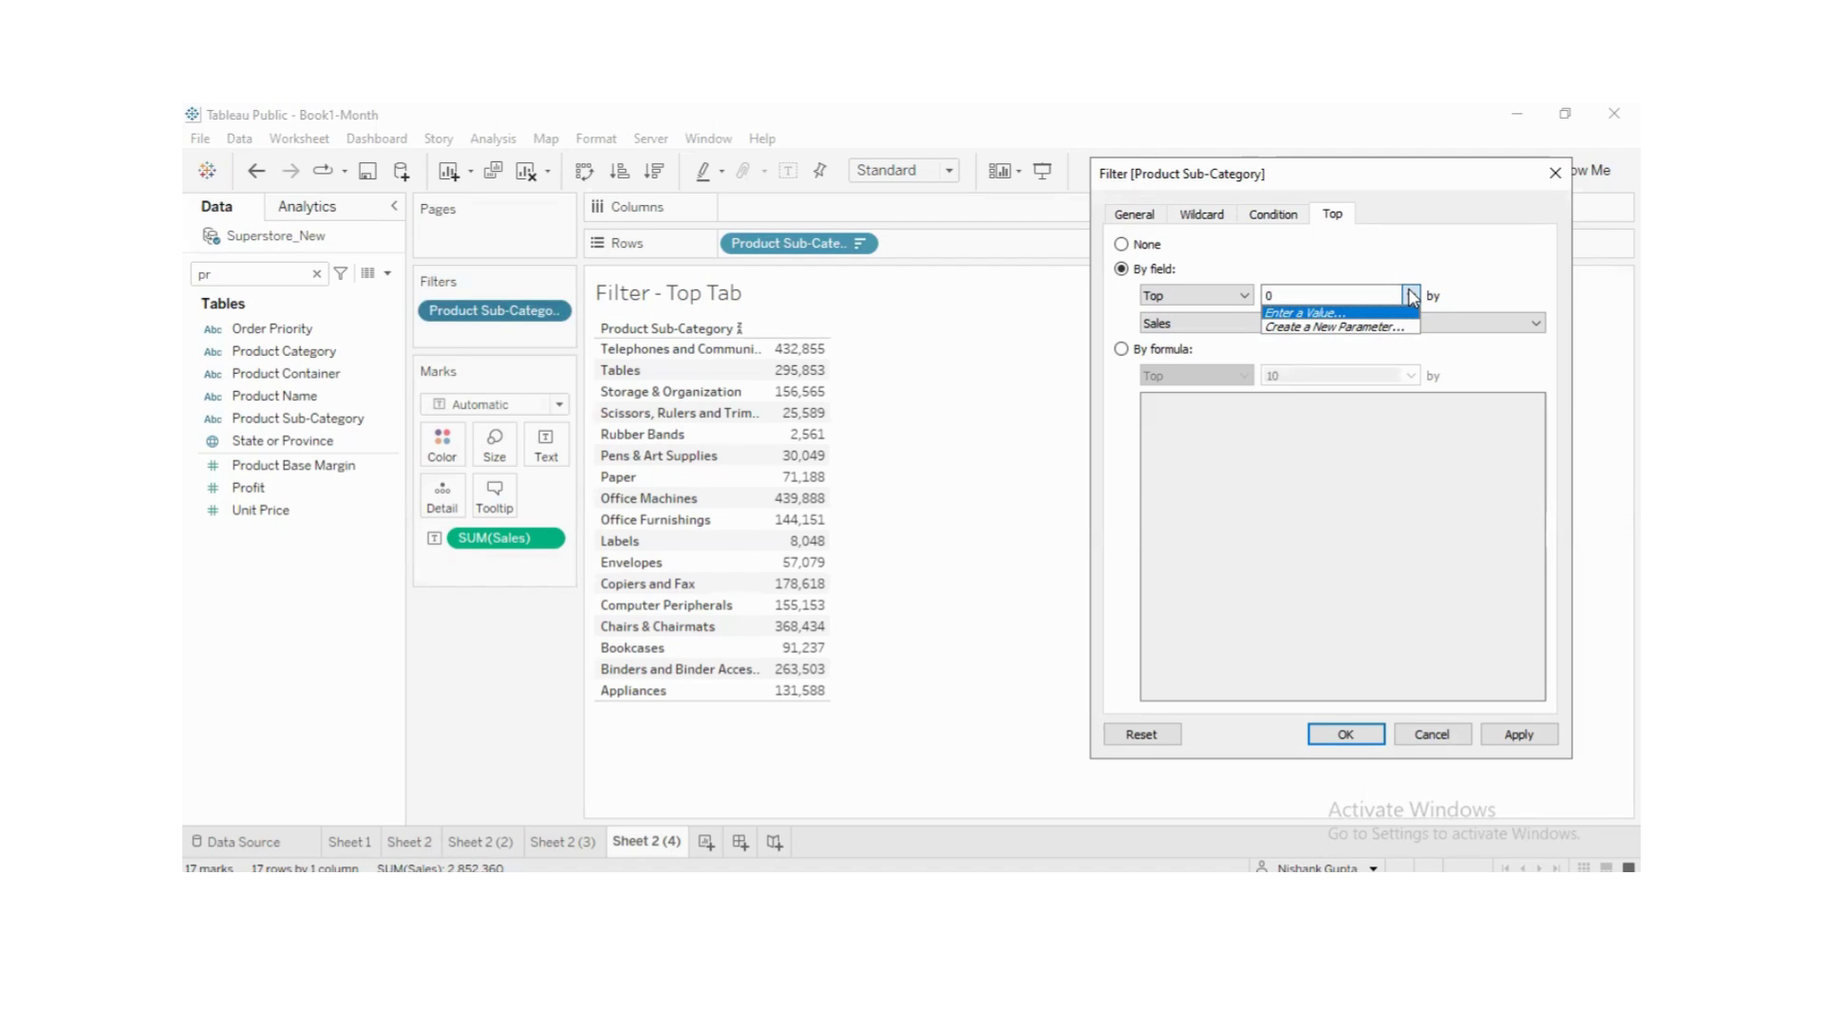
- Limit the sub-categories to the top 3 by Sum of Sales and apply the filter
{"action": "left_click", "coordinate": [1297, 296]}
{"action": "key", "text": "BackSpace"}
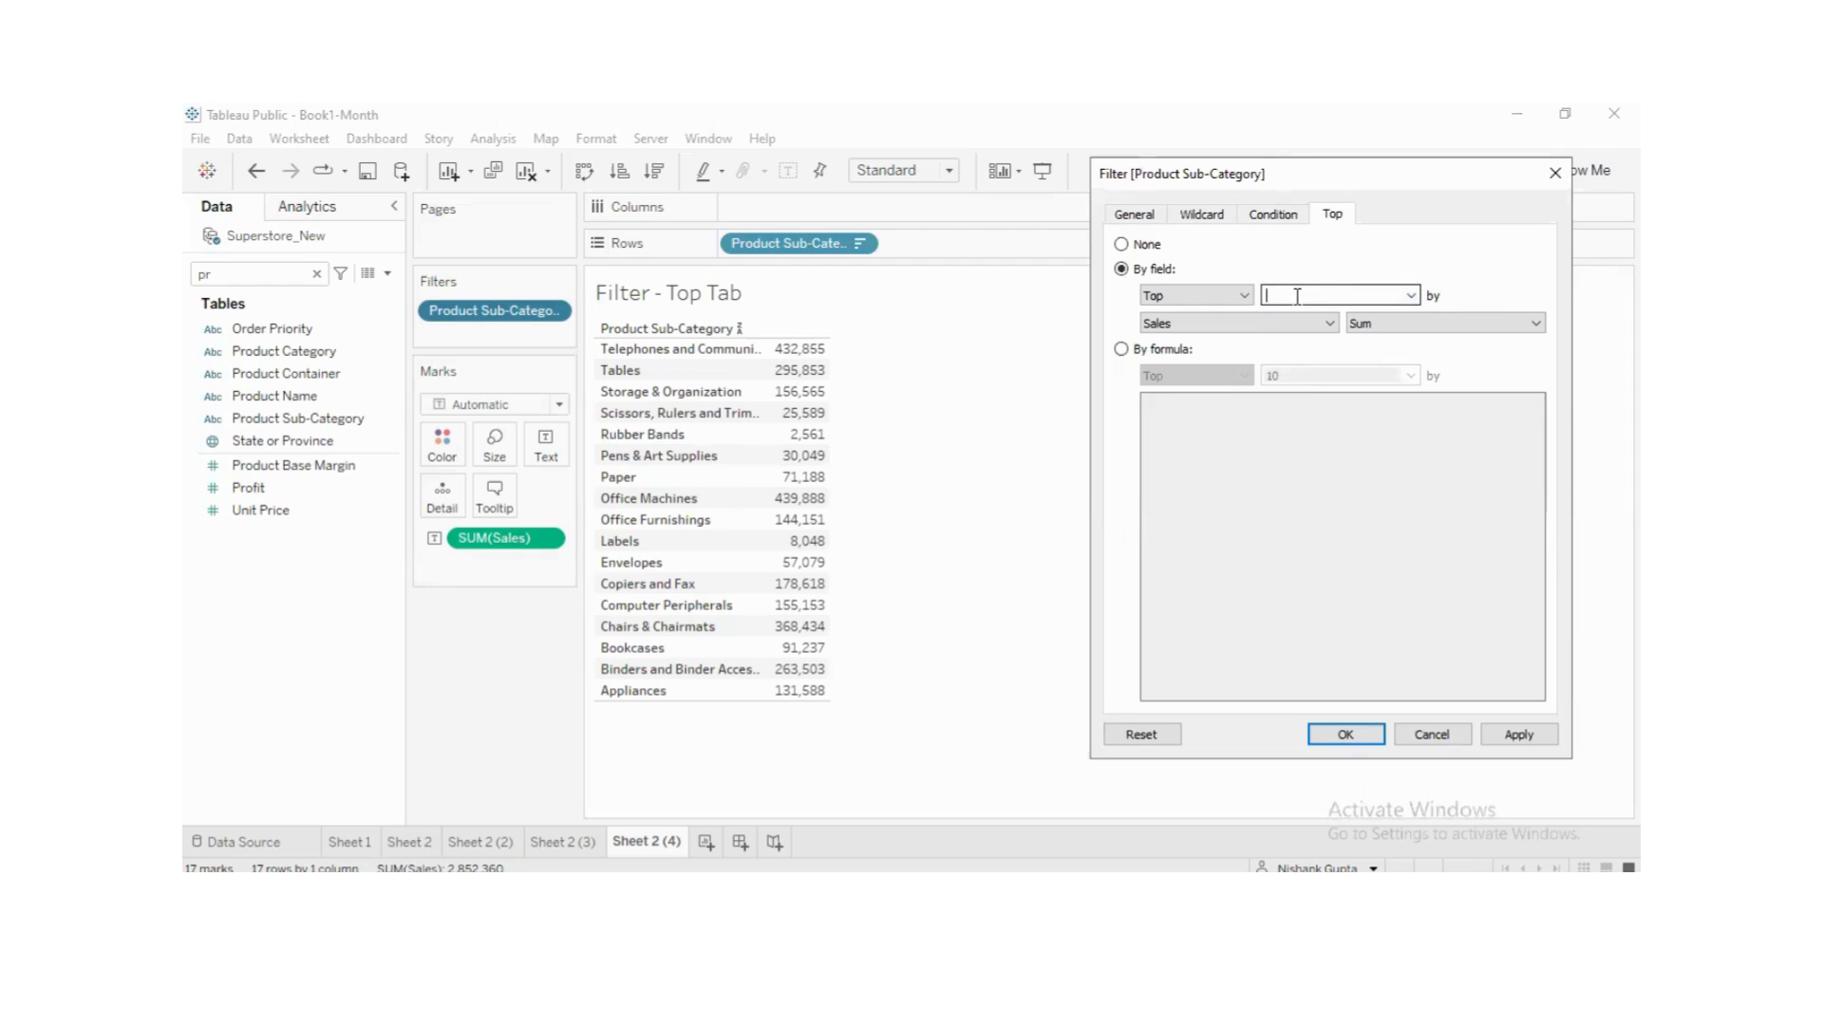
{"action": "type", "text": "3"}
{"action": "key", "text": "Tab"}
{"action": "key", "text": "Tab"}
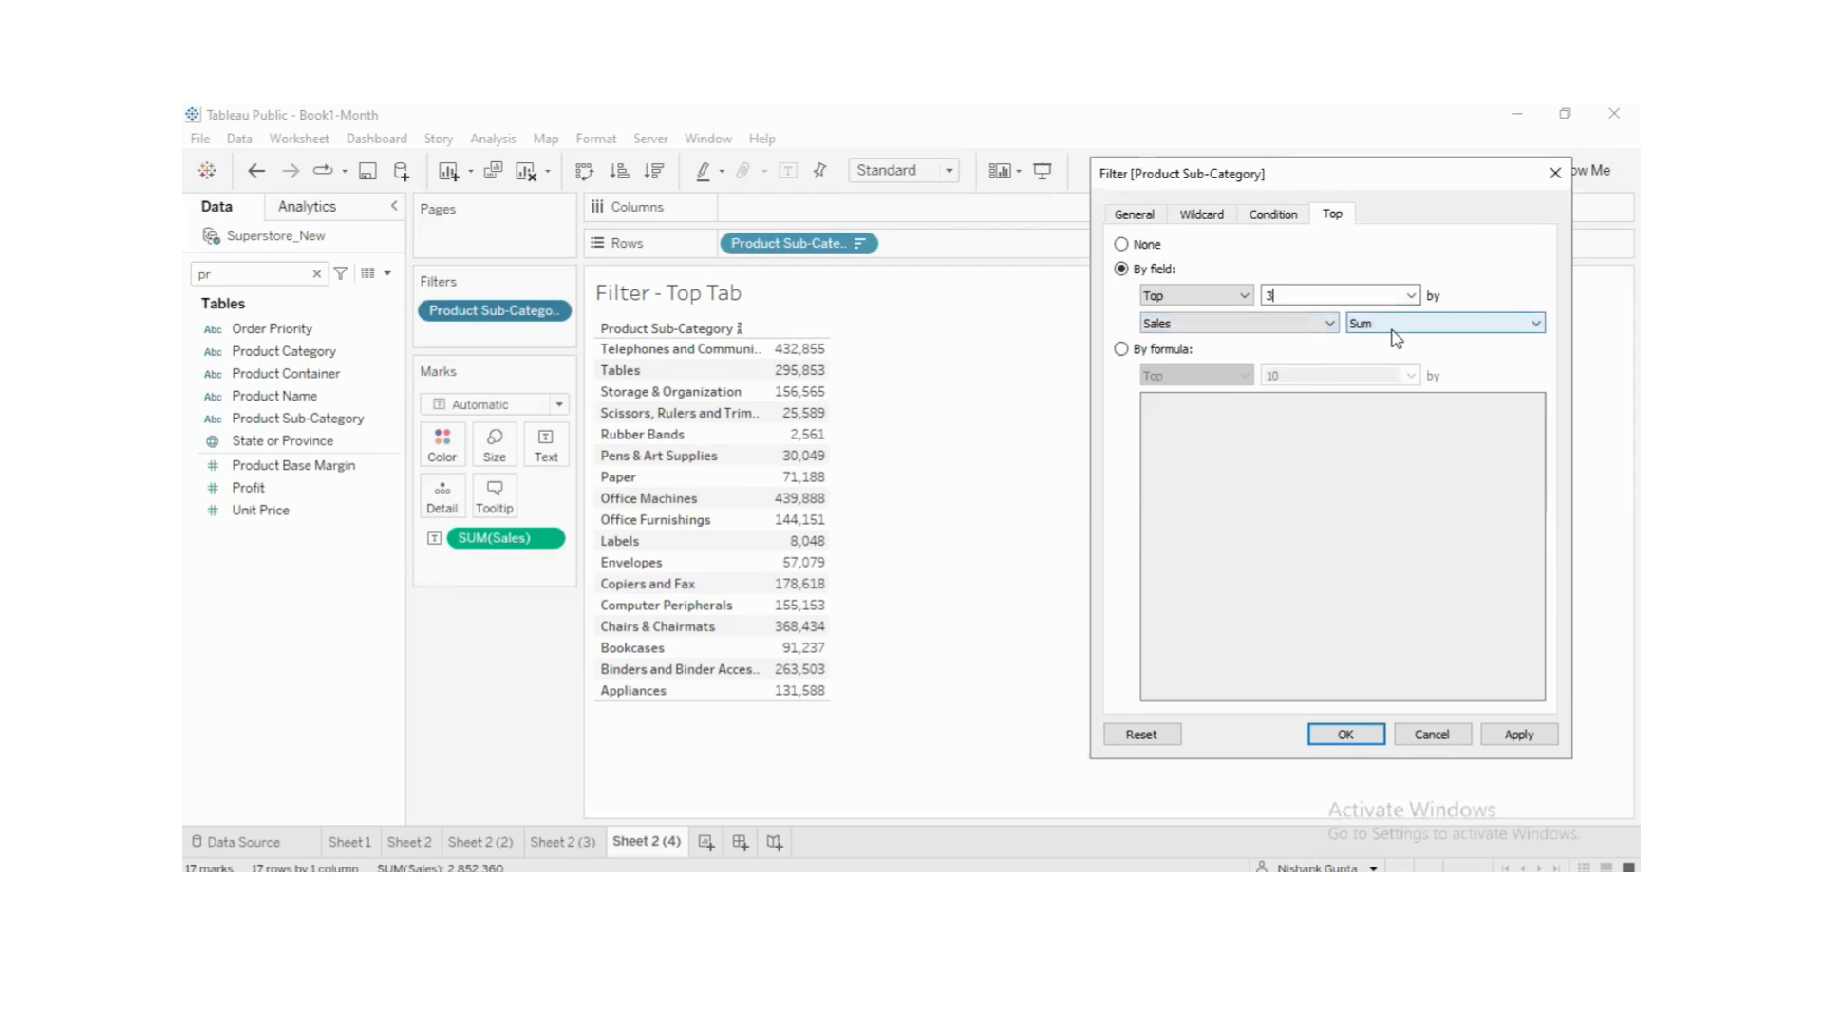
{"action": "left_click", "coordinate": [1519, 735]}
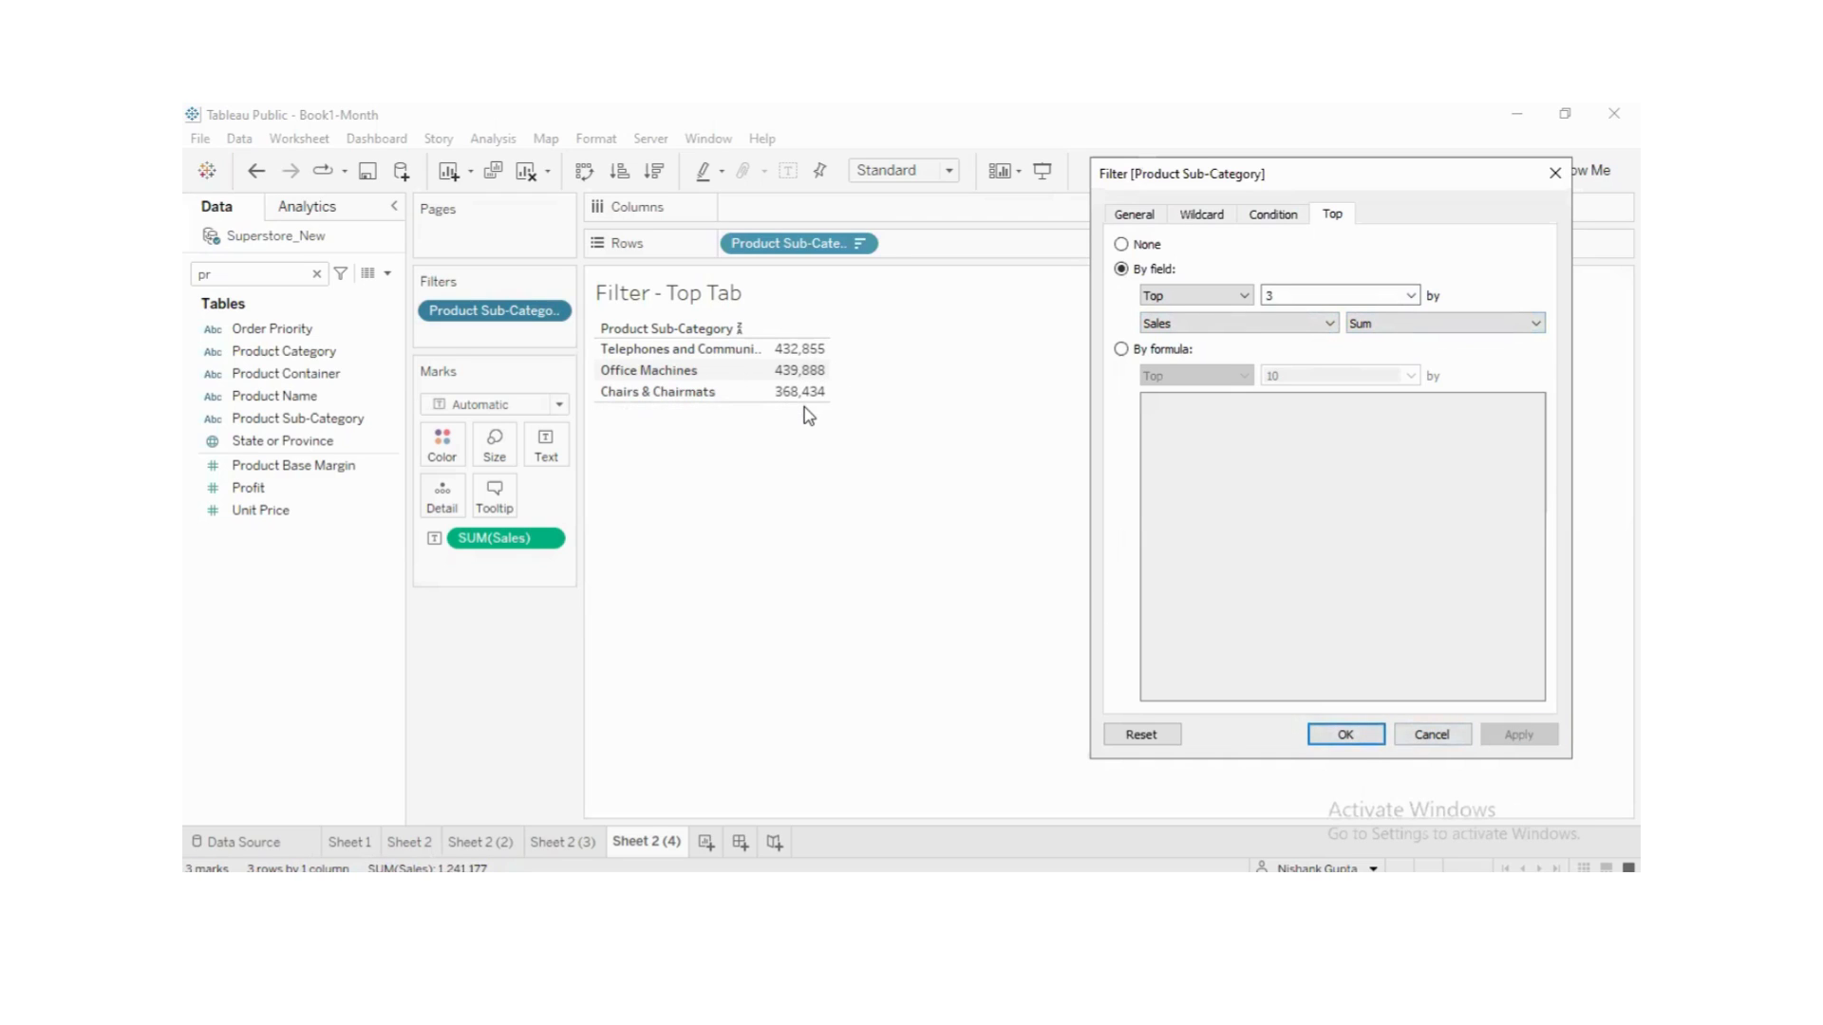
- Change the by-field limit to Bottom and apply it to the sub-categories
{"action": "left_click", "coordinate": [1244, 296]}
{"action": "left_click", "coordinate": [1218, 327]}
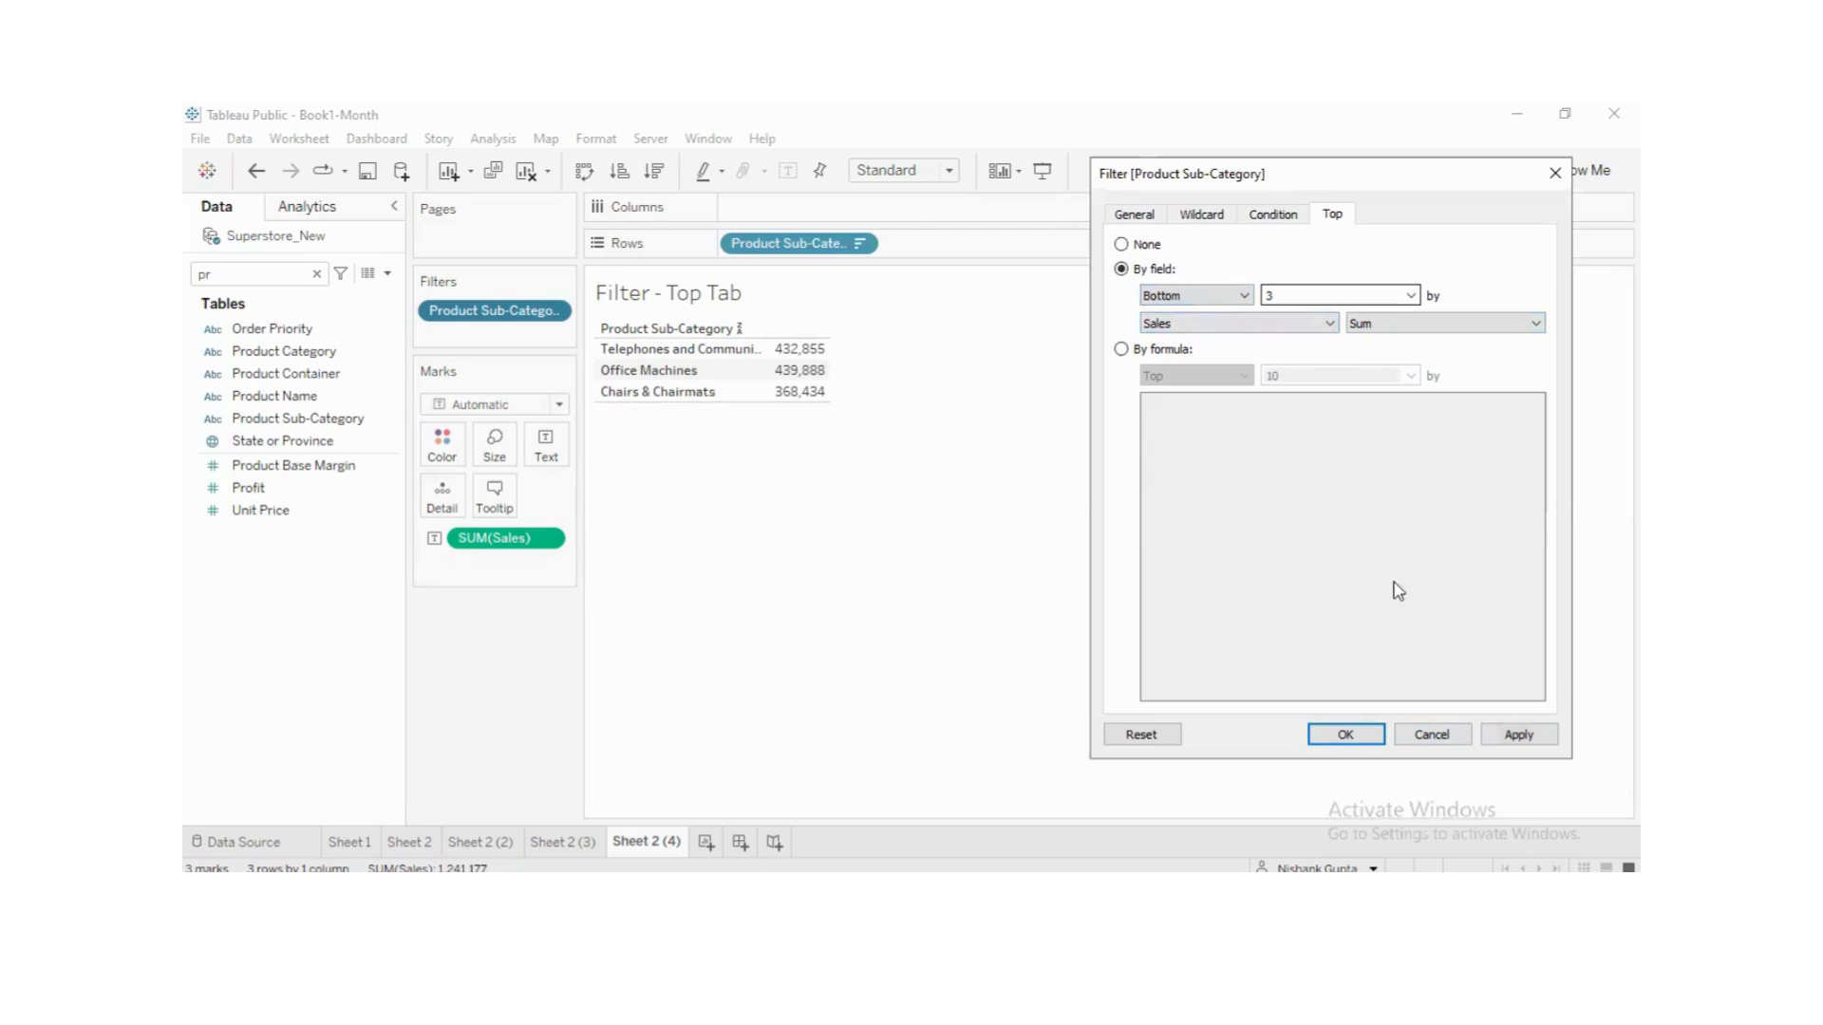
{"action": "left_click", "coordinate": [1521, 736]}
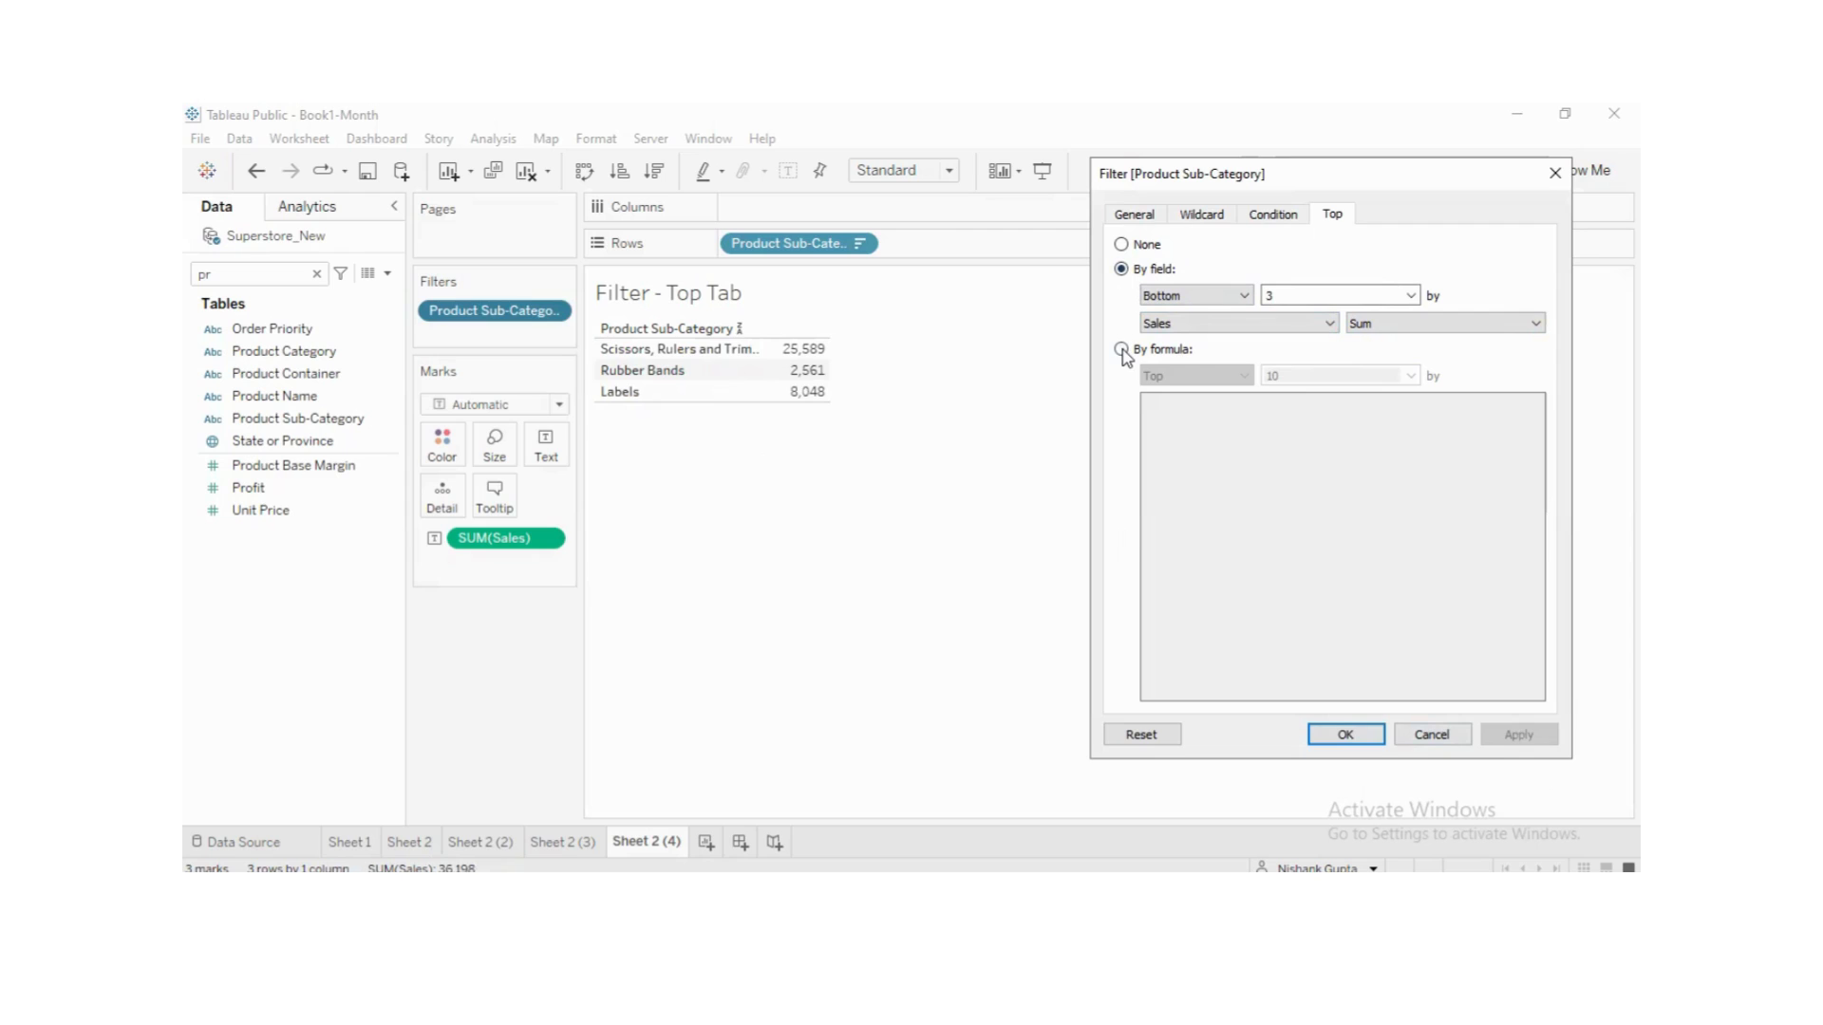
- Switch the sub-category limit to By formula and set its count to 5
{"action": "left_click", "coordinate": [1122, 244]}
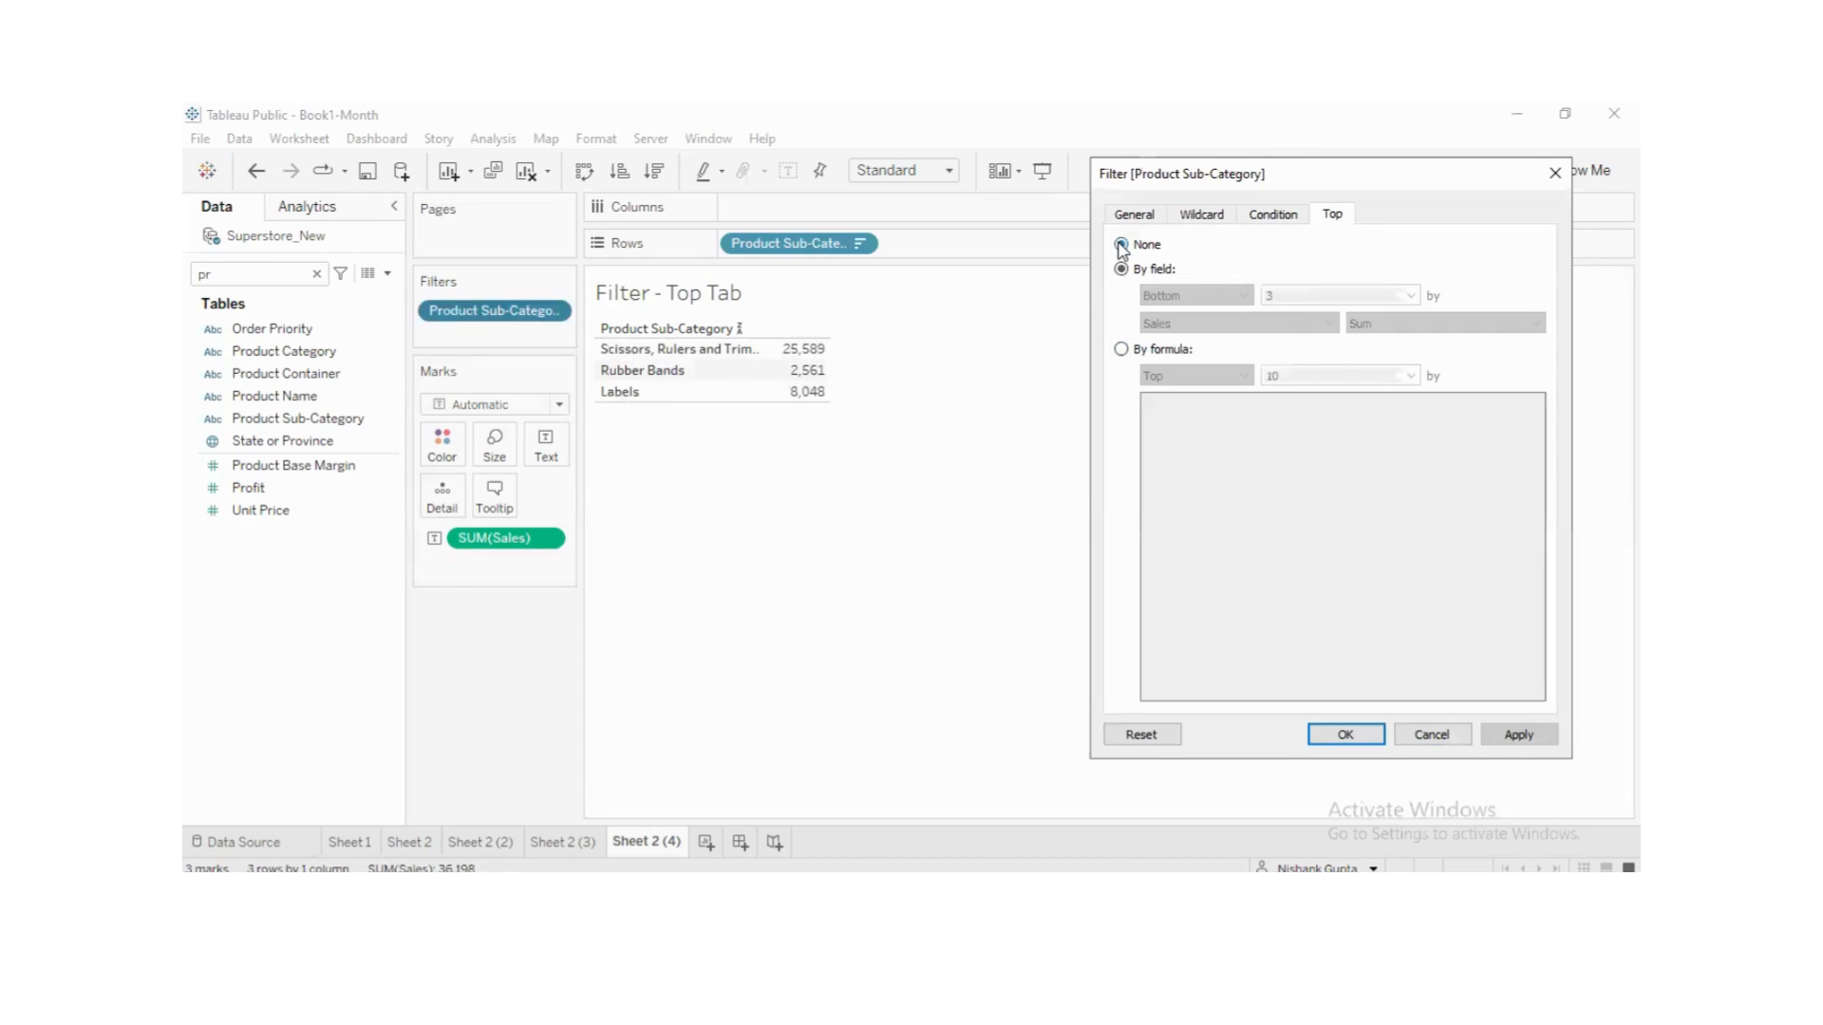
{"action": "left_click", "coordinate": [1121, 349]}
{"action": "left_click", "coordinate": [1300, 377]}
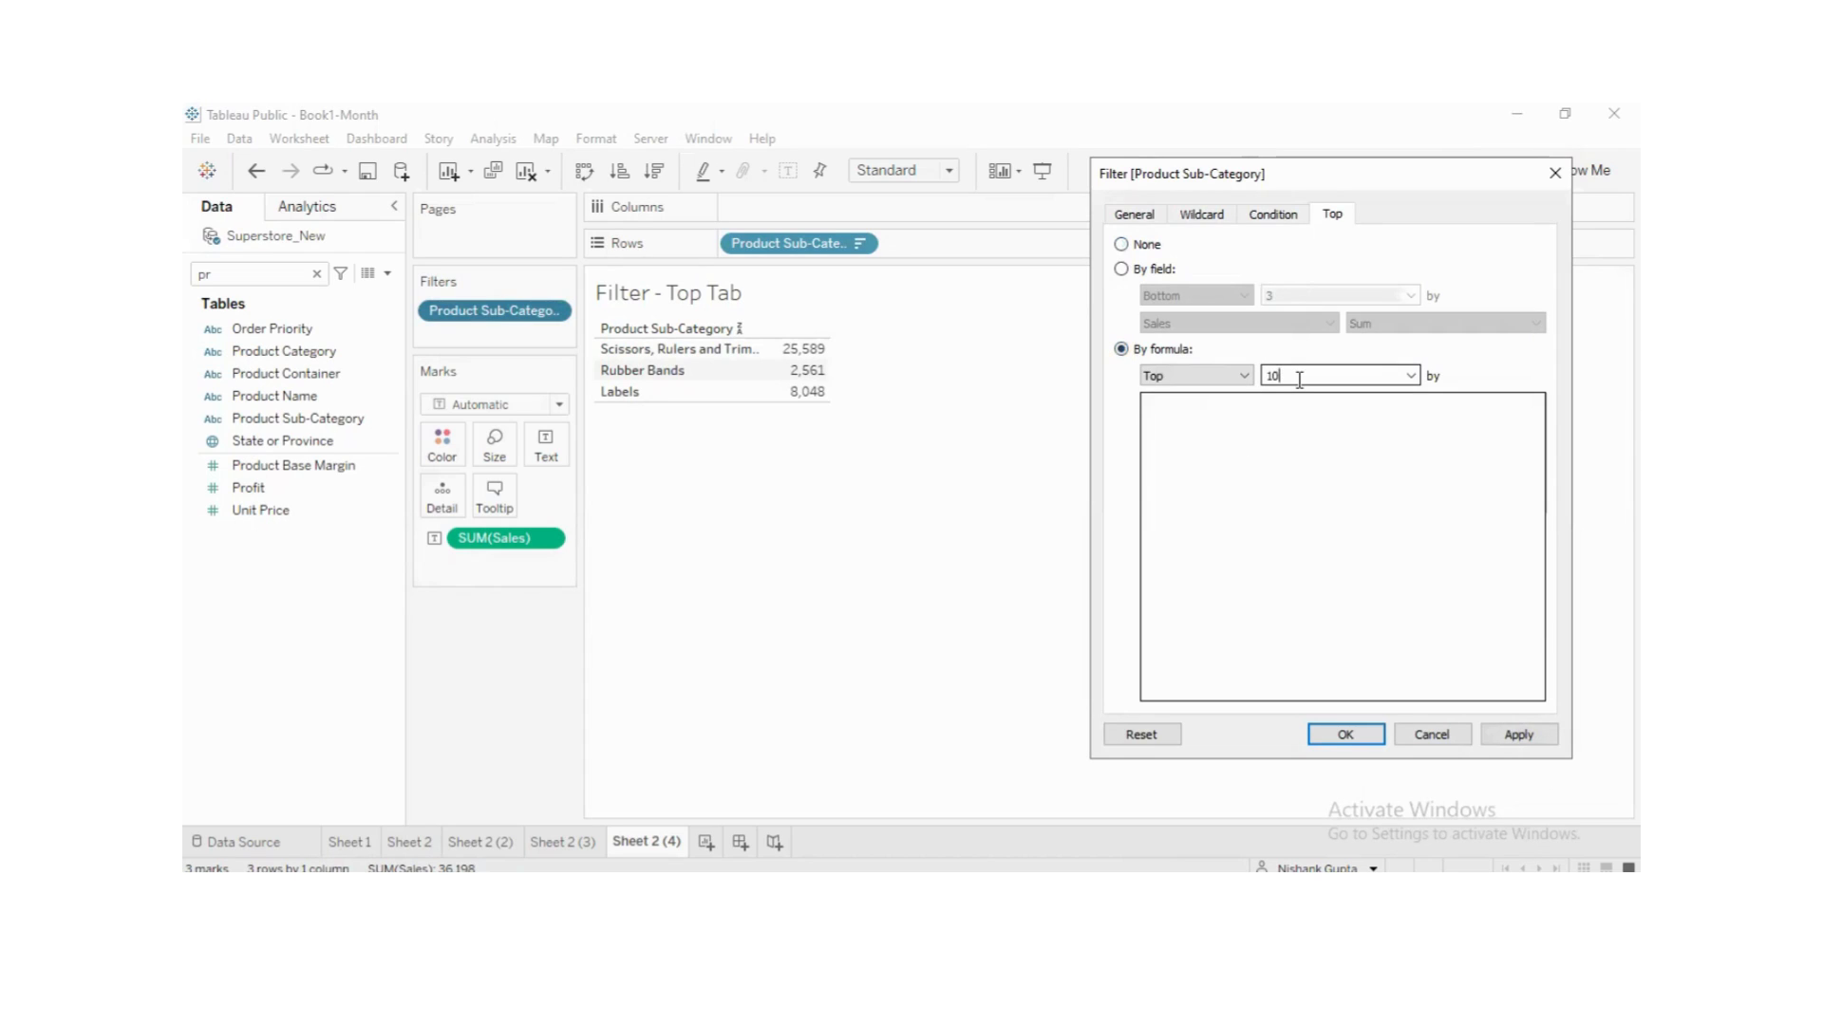
{"action": "key", "text": "BackSpace"}
{"action": "key", "text": "BackSpace"}
{"action": "type", "text": "5"}
{"action": "left_click", "coordinate": [1237, 434]}
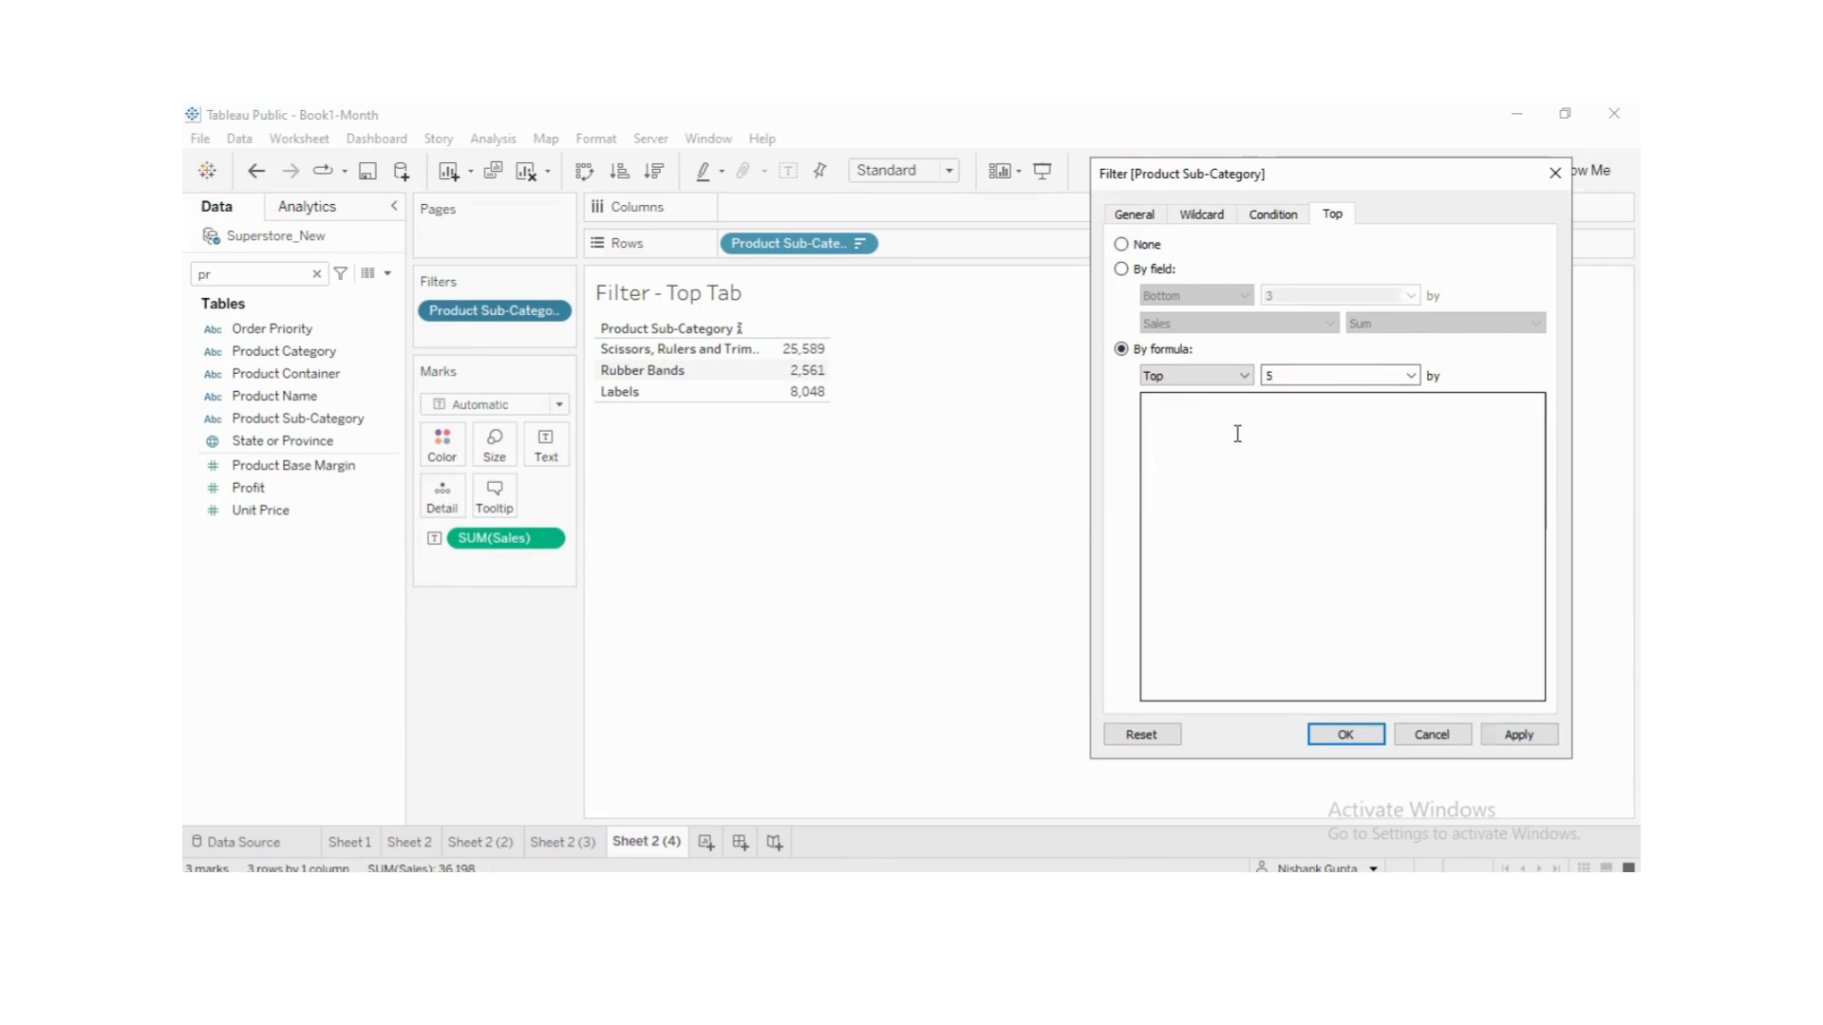
- Enter SUM([Sales]) as the formula for the top 5 limit and apply it
{"action": "type", "text": "sum"}
{"action": "key", "text": "BackSpace"}
{"action": "key", "text": "Return"}
{"action": "type", "text": "s"}
{"action": "key", "text": "Return"}
{"action": "type", "text": ")"}
{"action": "left_click", "coordinate": [1510, 739]}
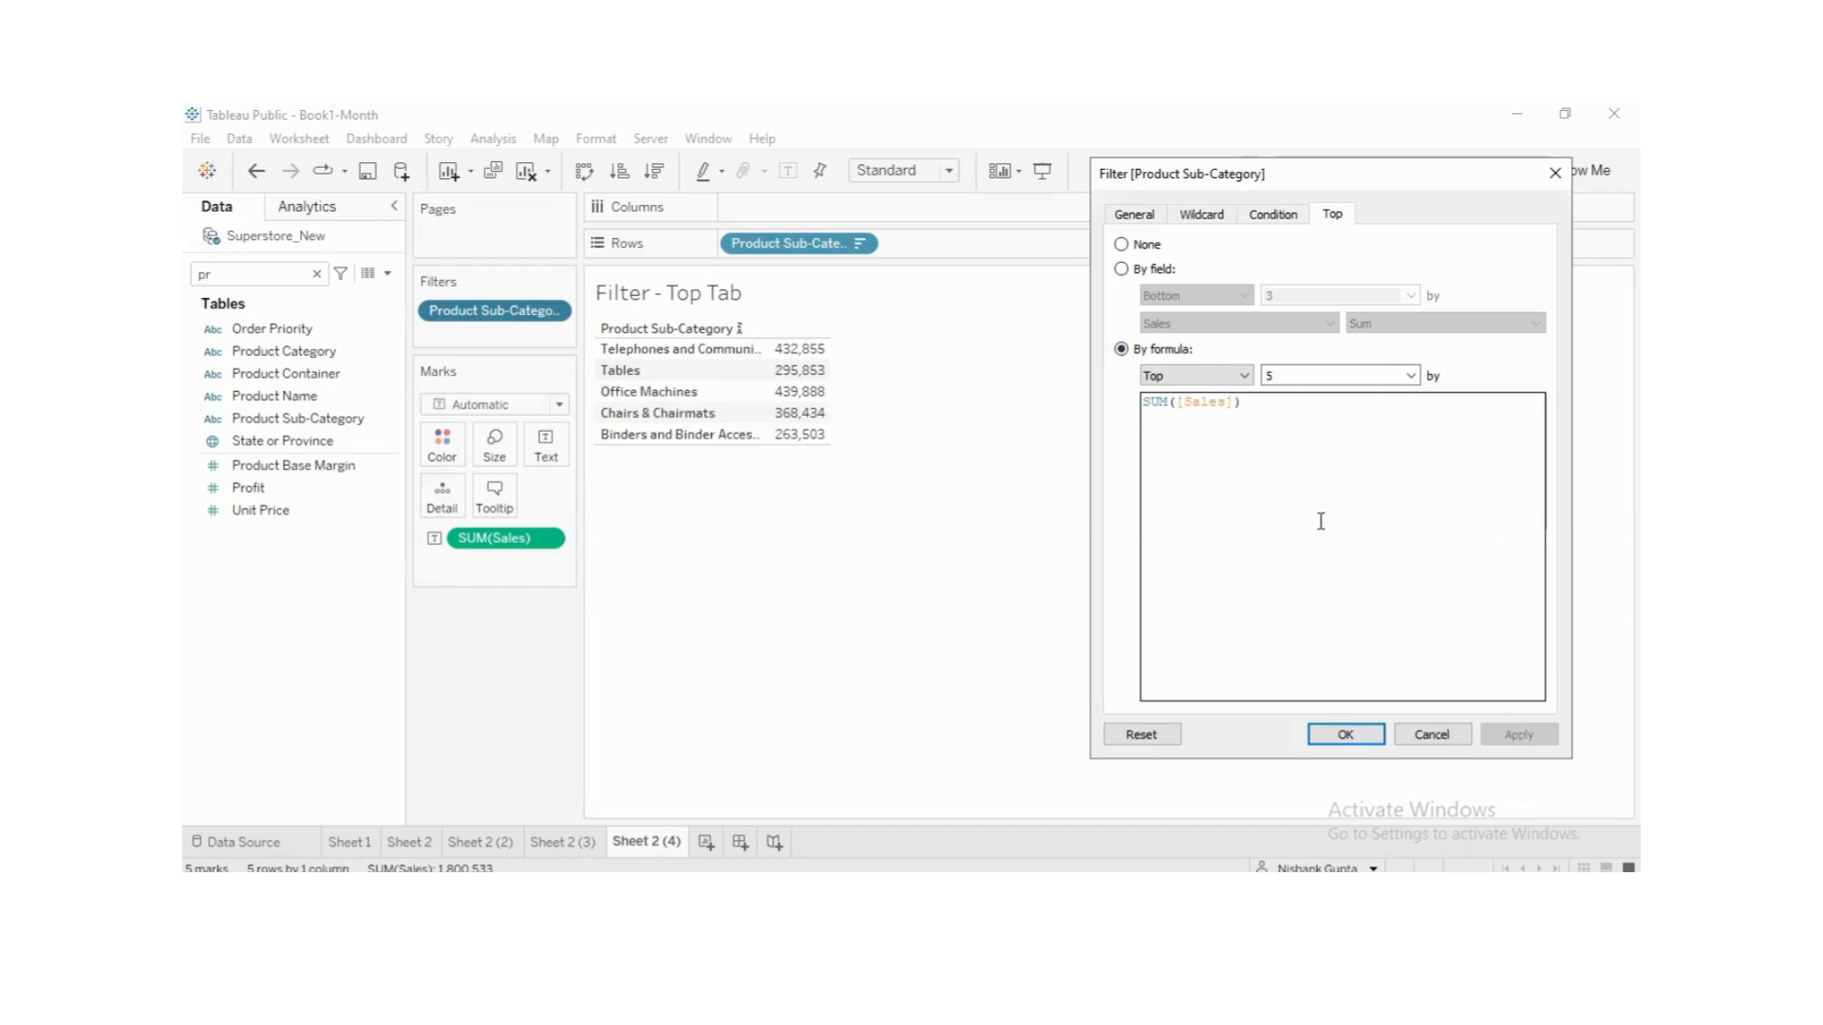
- Change the formula-based limit to Bottom and apply it
{"action": "left_click", "coordinate": [1239, 376]}
{"action": "left_click", "coordinate": [1177, 406]}
{"action": "left_click", "coordinate": [1519, 734]}
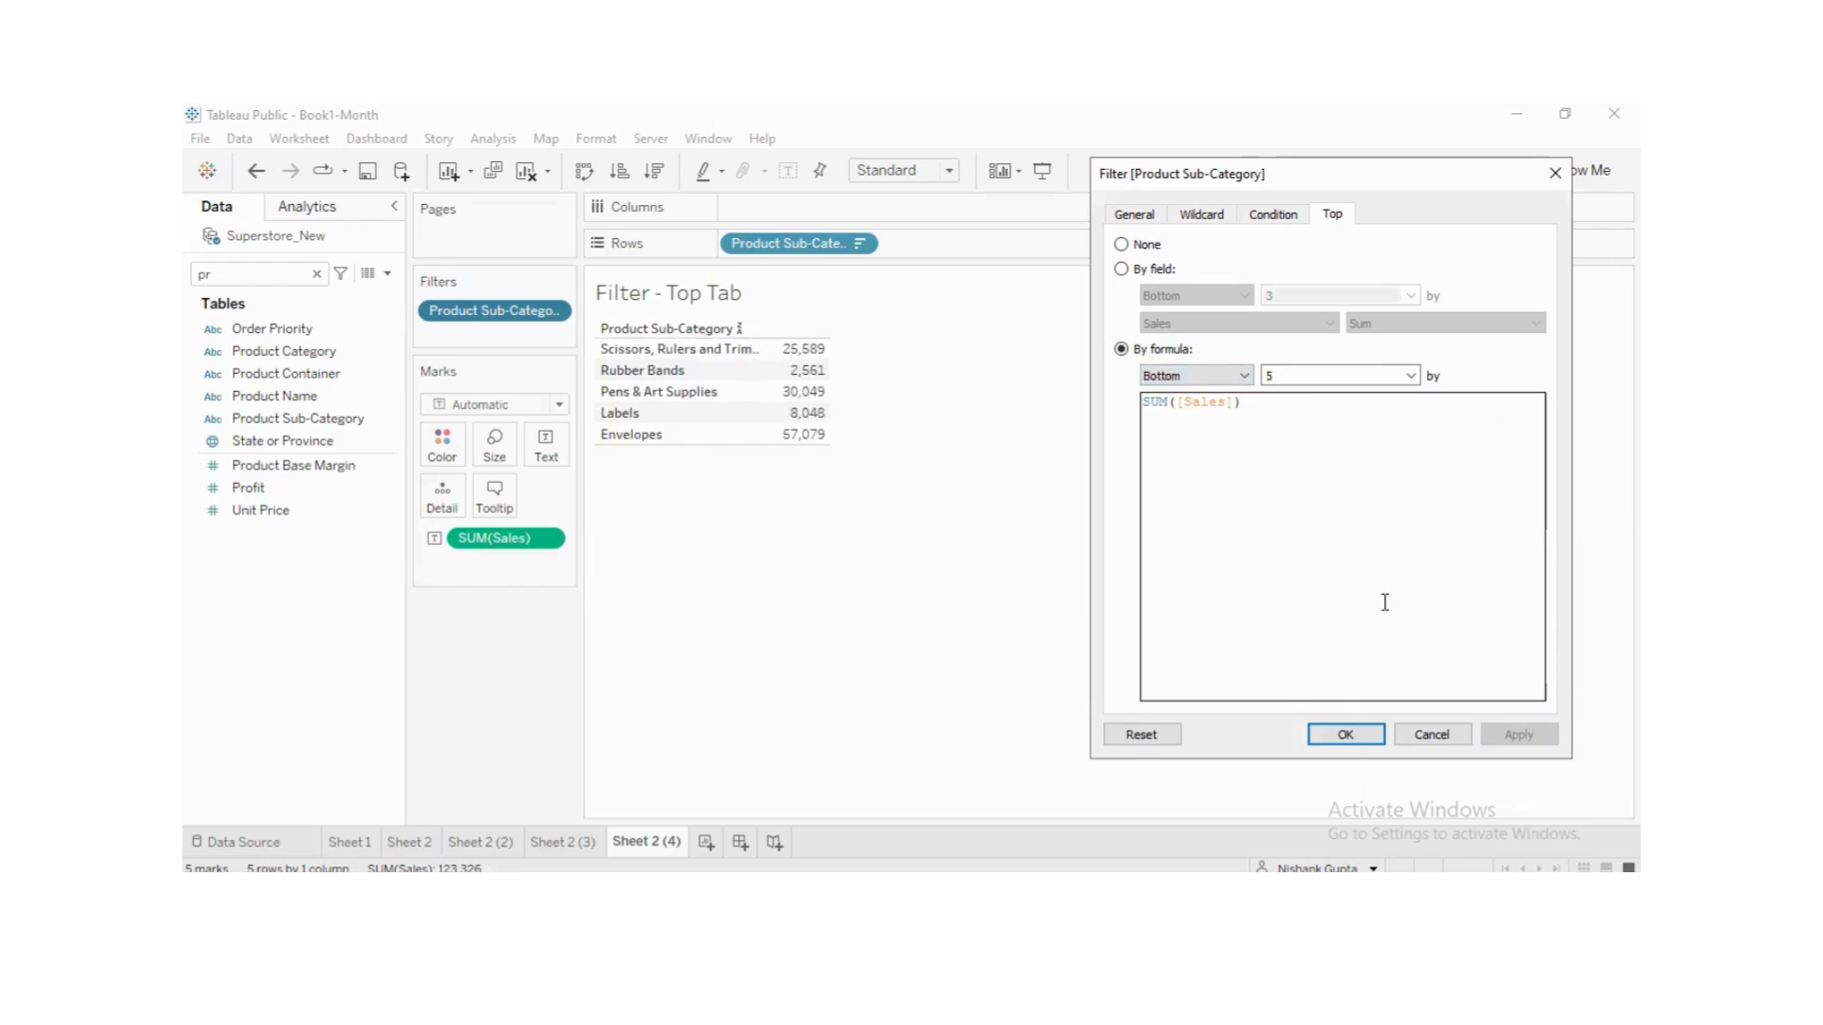
- Return the limit to By field with the bottom 3 by Sum of Sales, apply it, and accept the filter
{"action": "left_click", "coordinate": [1122, 271]}
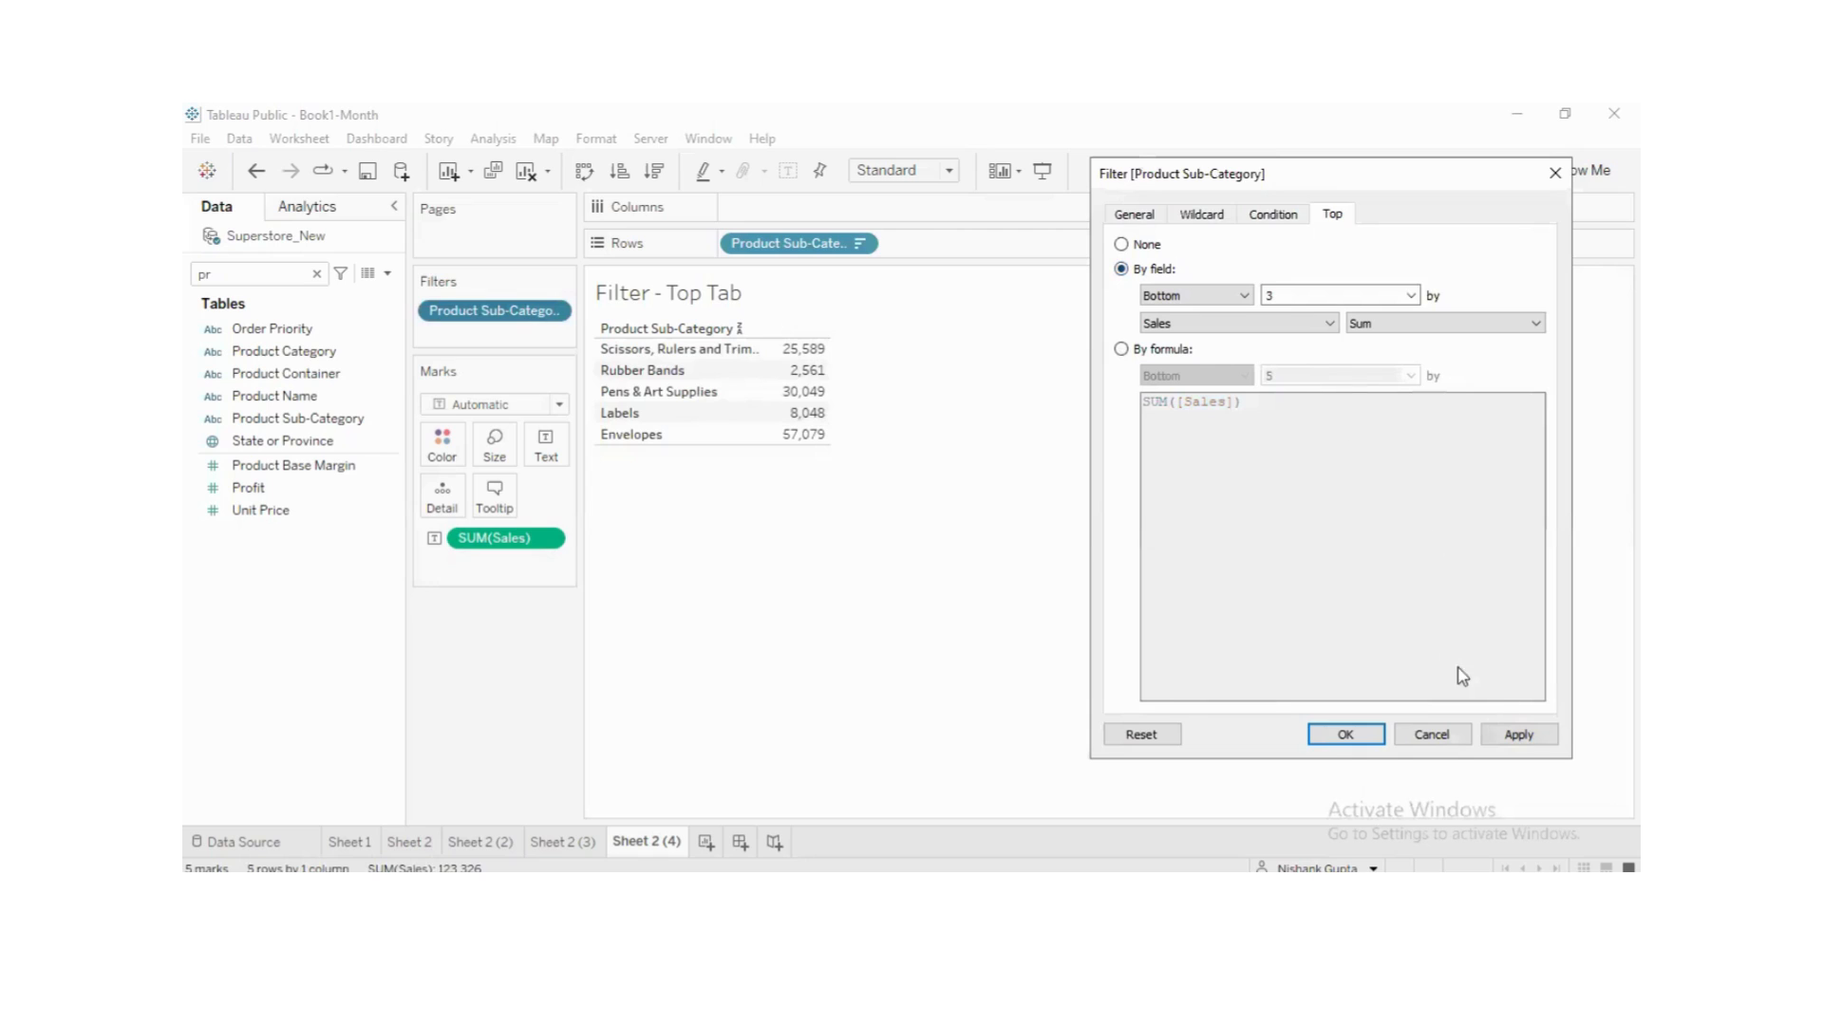
{"action": "left_click", "coordinate": [1519, 736]}
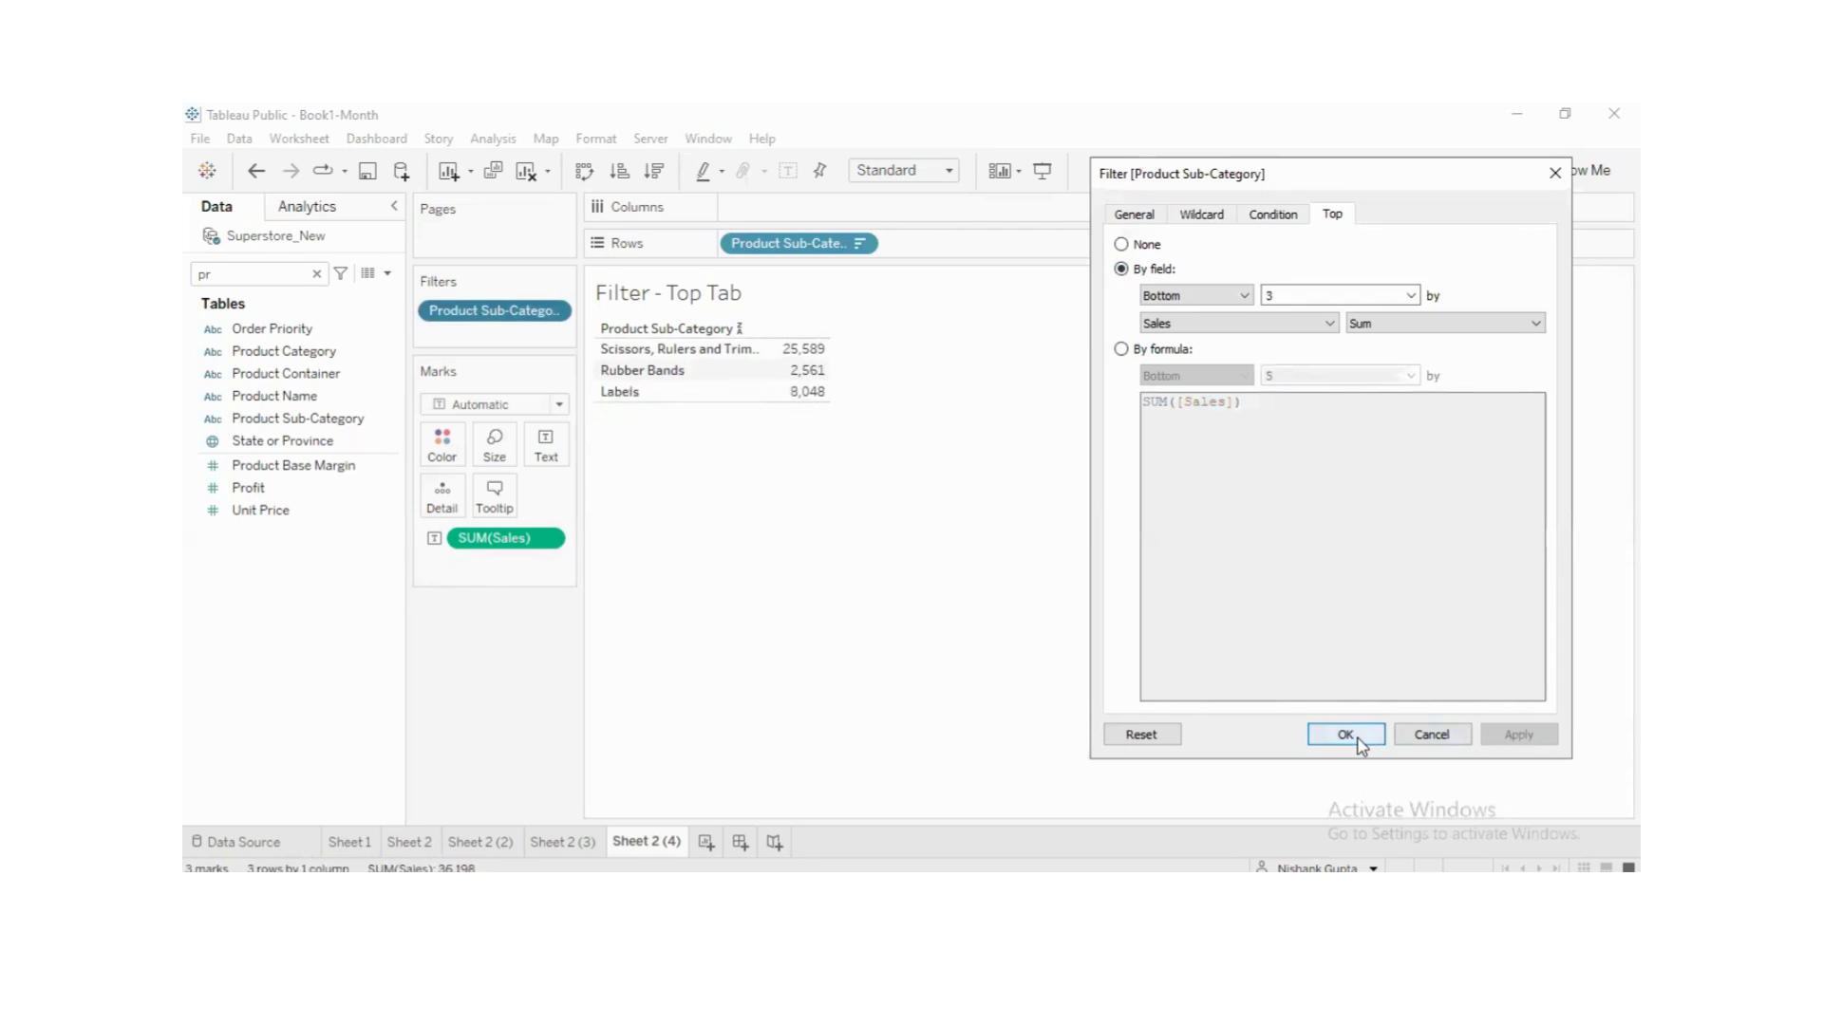
{"action": "left_click", "coordinate": [1344, 734]}
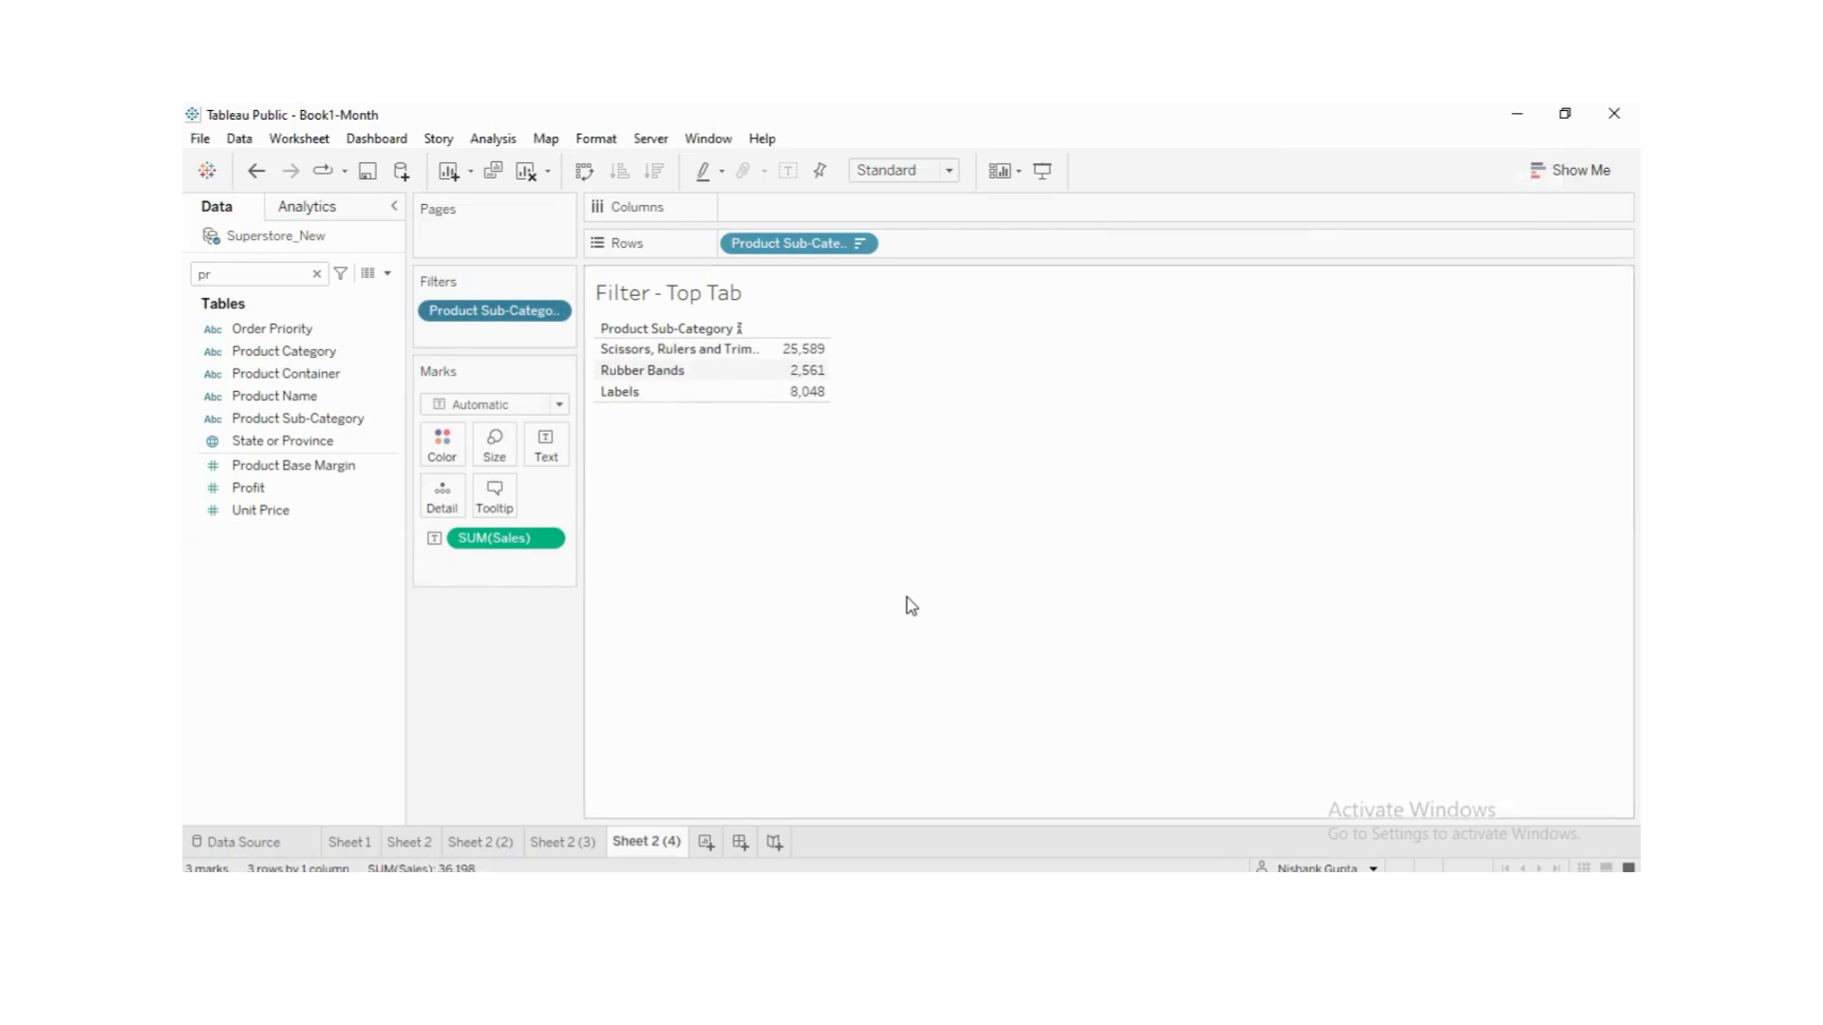